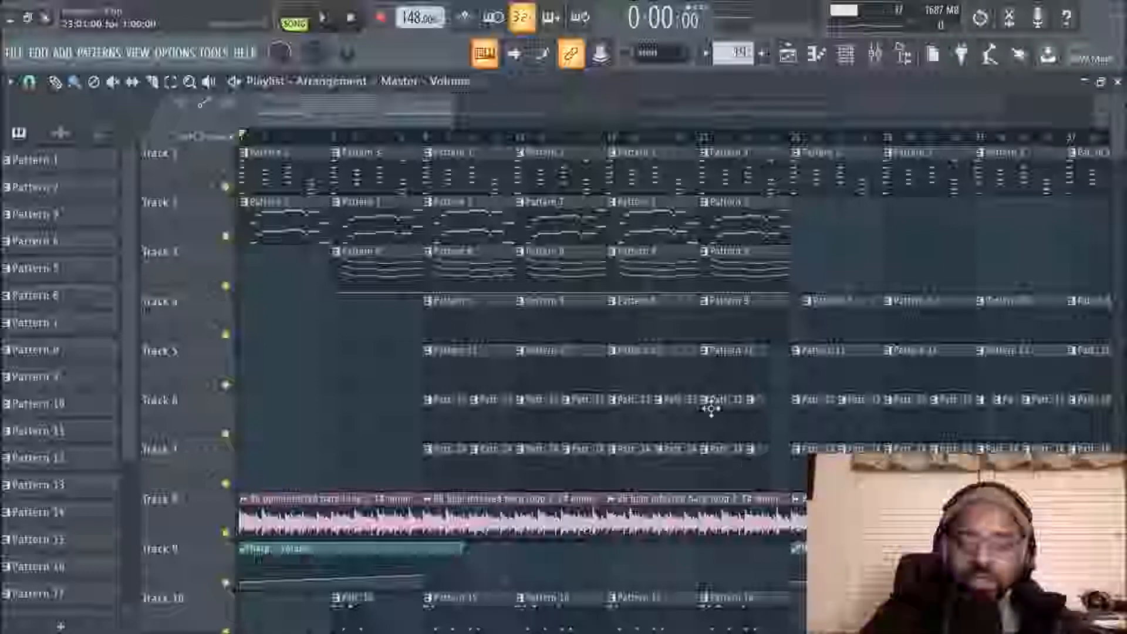
# - Look over the arrangement's opening section in the playlist, checking where each track's clips begin
pyautogui.scroll(2, 550, 139)
pyautogui.scroll(2, 550, 139)
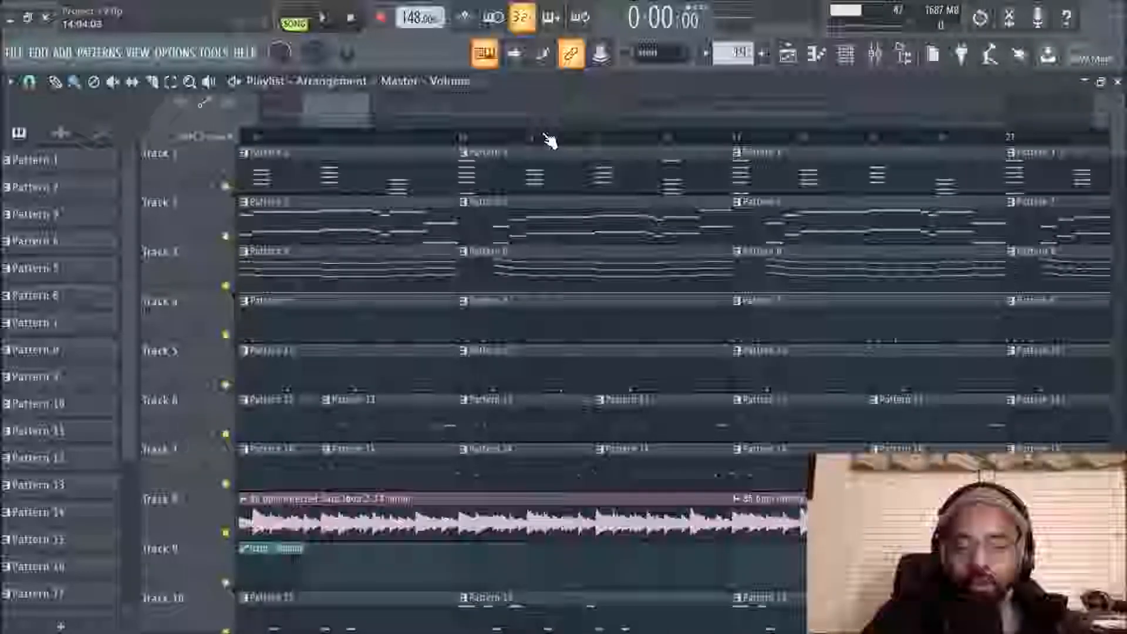
pyautogui.moveTo(361, 110); pyautogui.dragTo(311, 120)
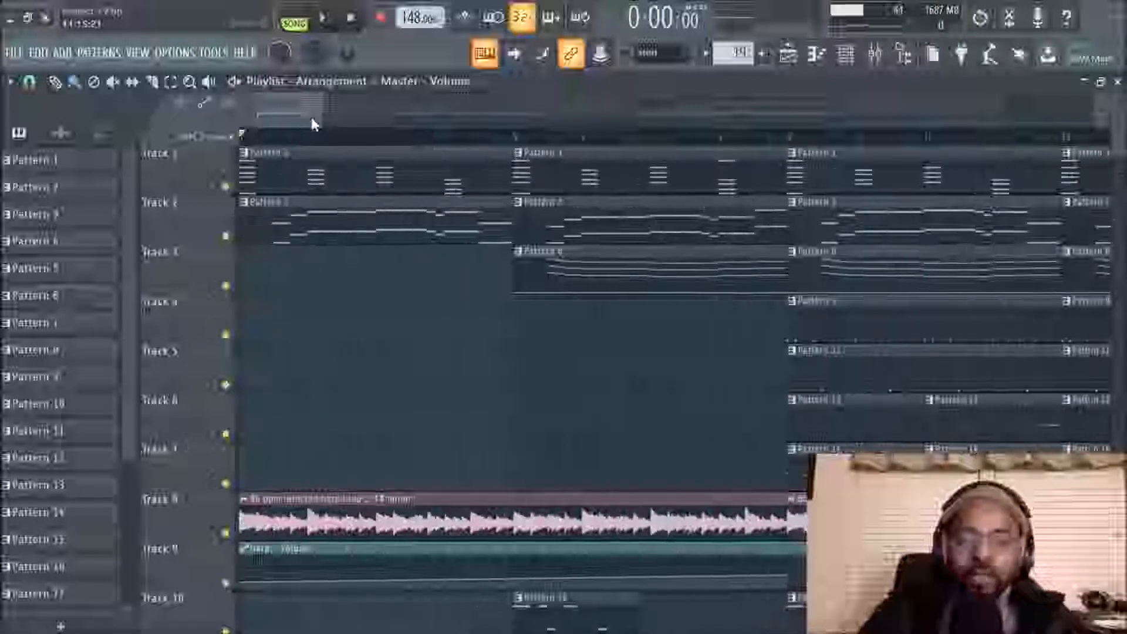
pyautogui.scroll(-3, 330, 138)
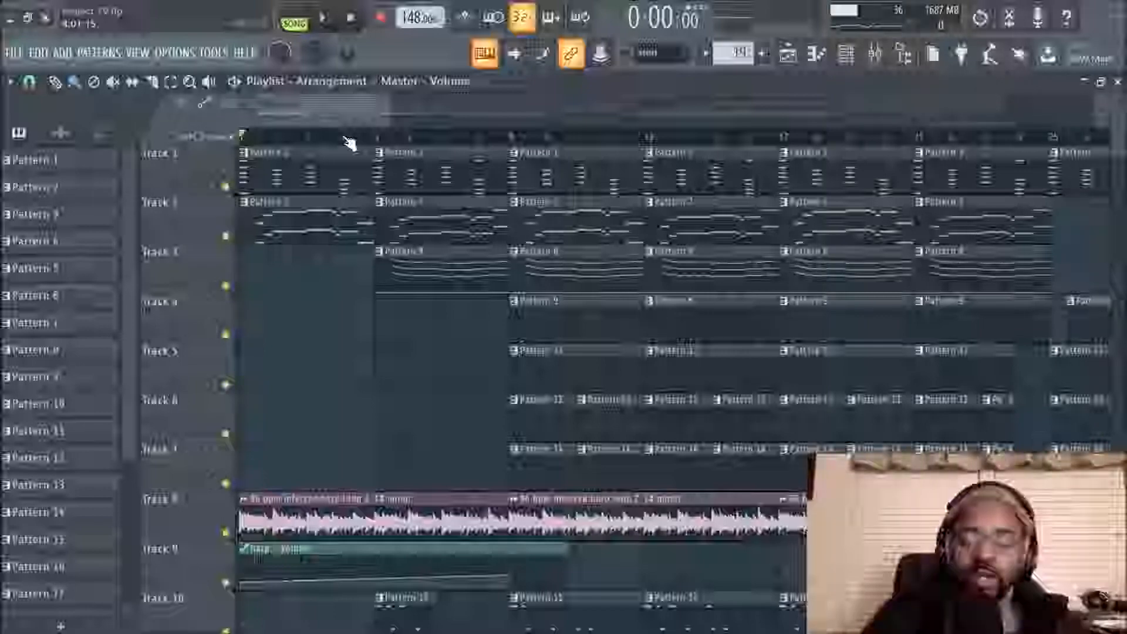
pyautogui.scroll(-1, 350, 143)
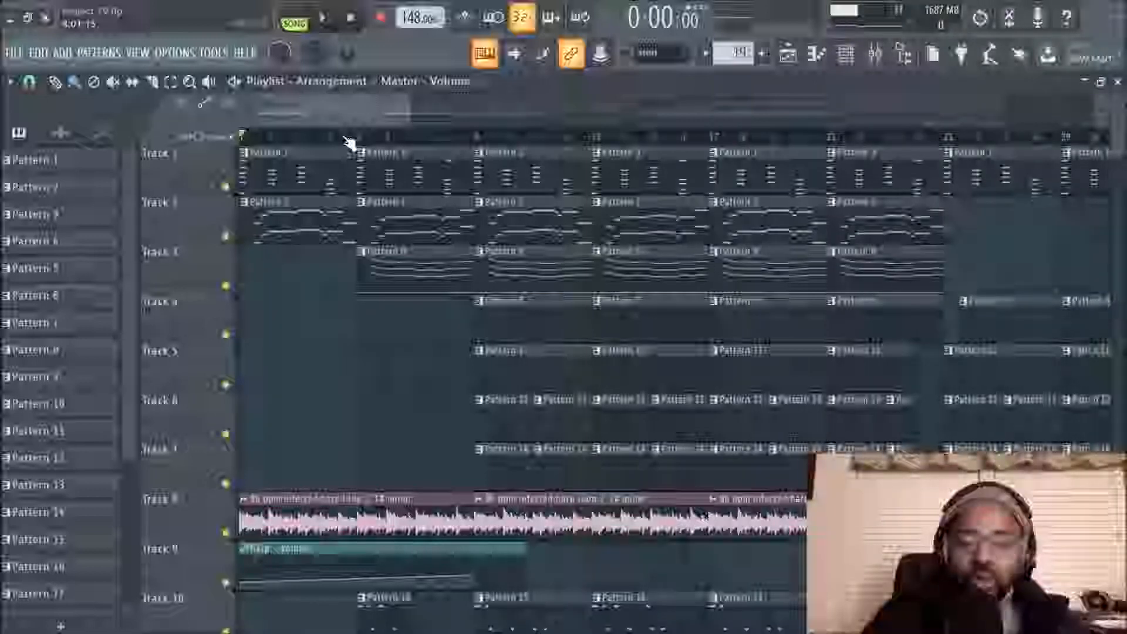
pyautogui.scroll(4, 346, 140)
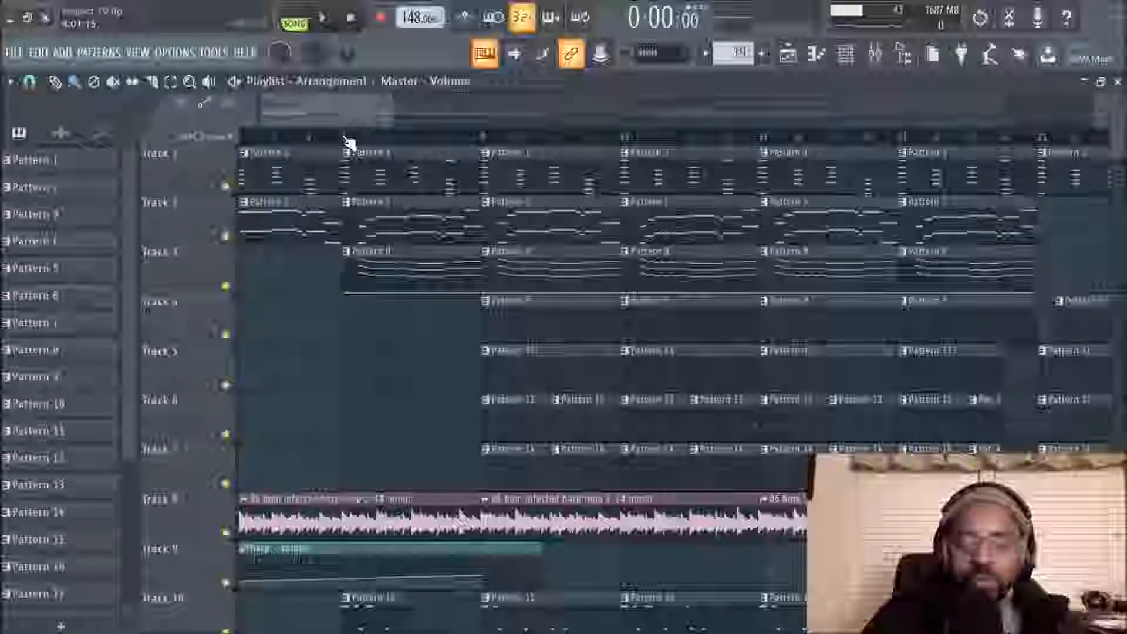
pyautogui.scroll(2, 345, 139)
pyautogui.moveTo(321, 104); pyautogui.dragTo(291, 112)
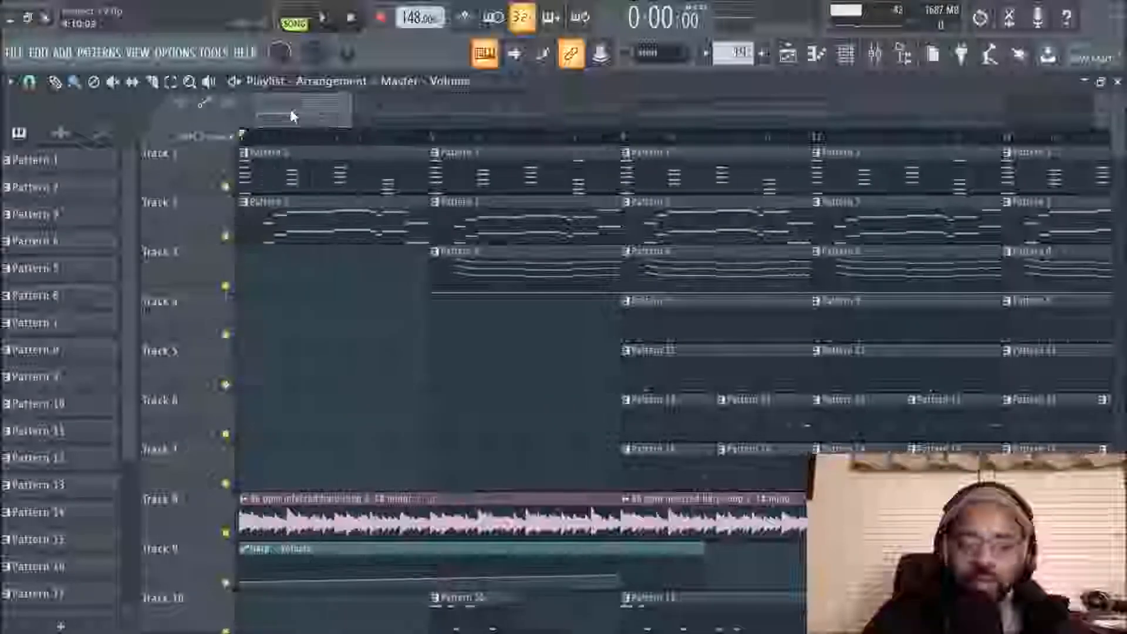
pyautogui.scroll(-2, 352, 148)
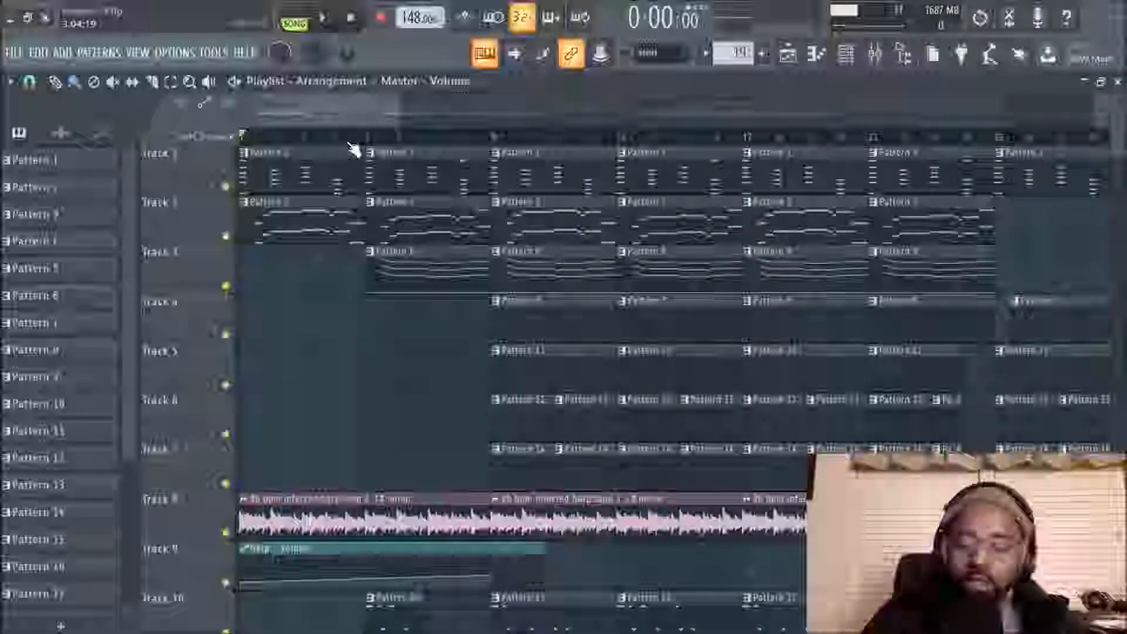
pyautogui.scroll(-1, 349, 149)
pyautogui.scroll(2, 334, 147)
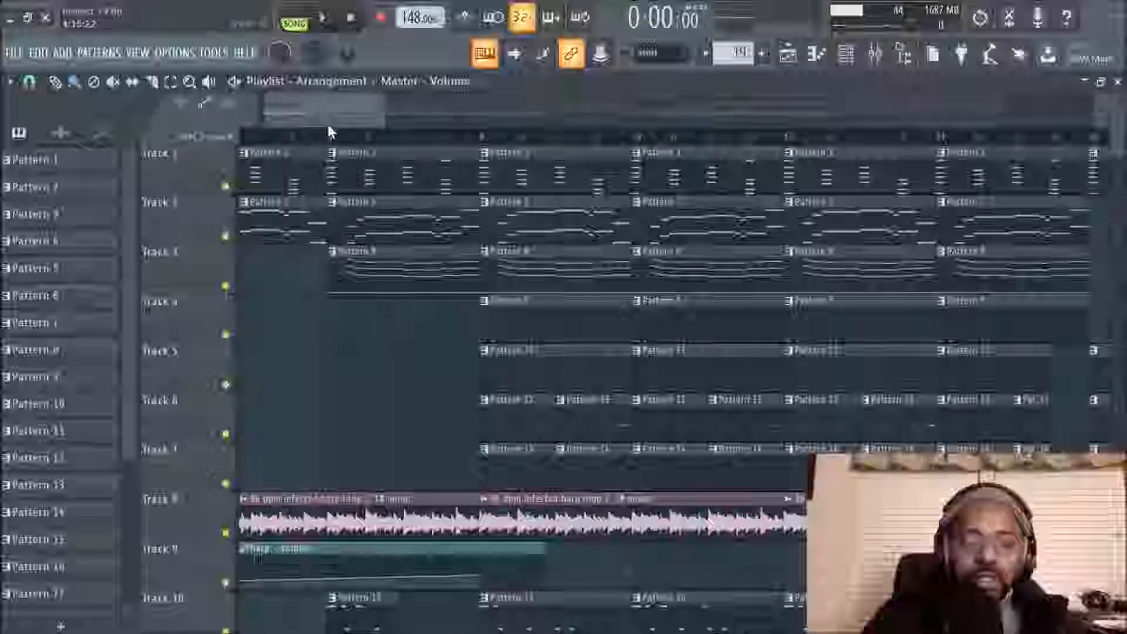
# - Solo Track 1 and play the song from the beginning to hear its chords, stopping playback after the preview
pyautogui.moveTo(329, 126); pyautogui.dragTo(260, 125)
pyautogui.rightClick(229, 188)
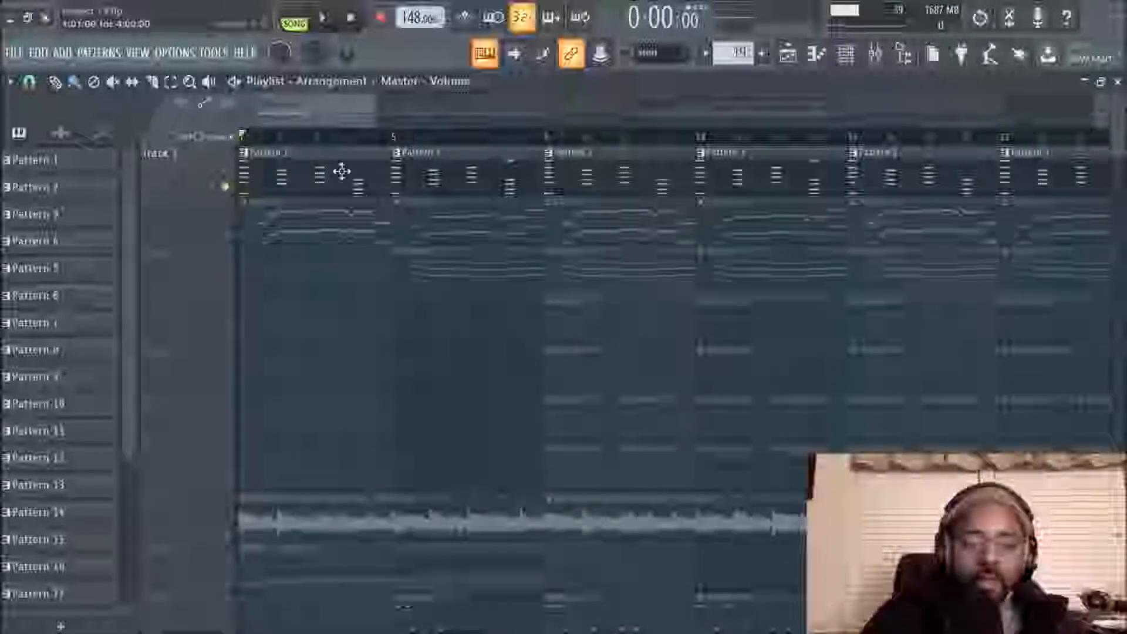
pyautogui.click(324, 19)
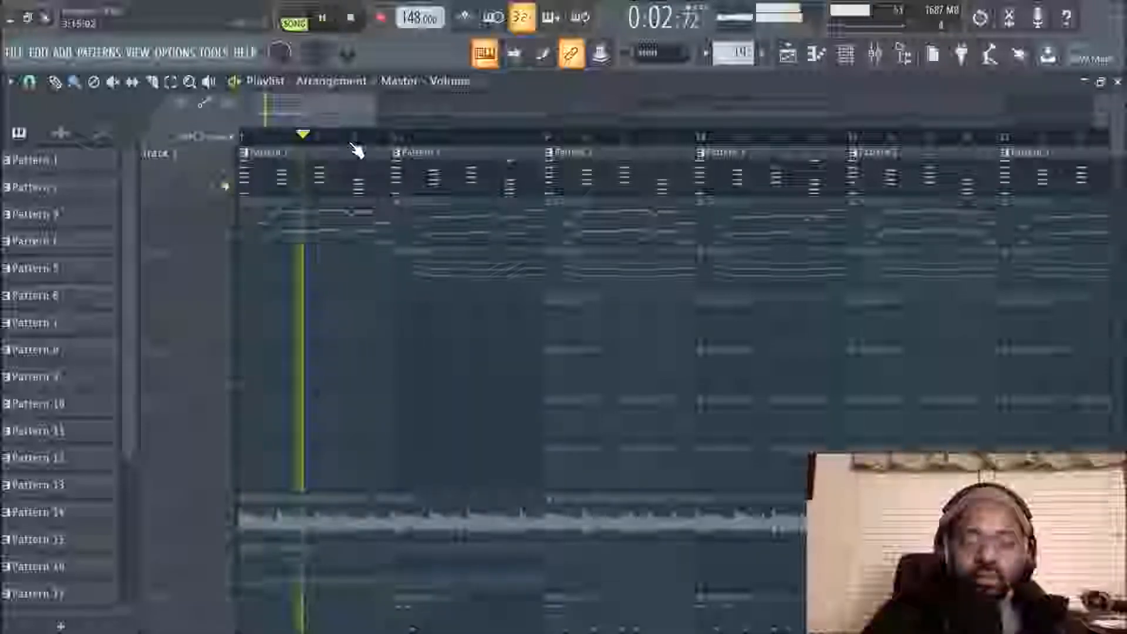
pyautogui.click(355, 26)
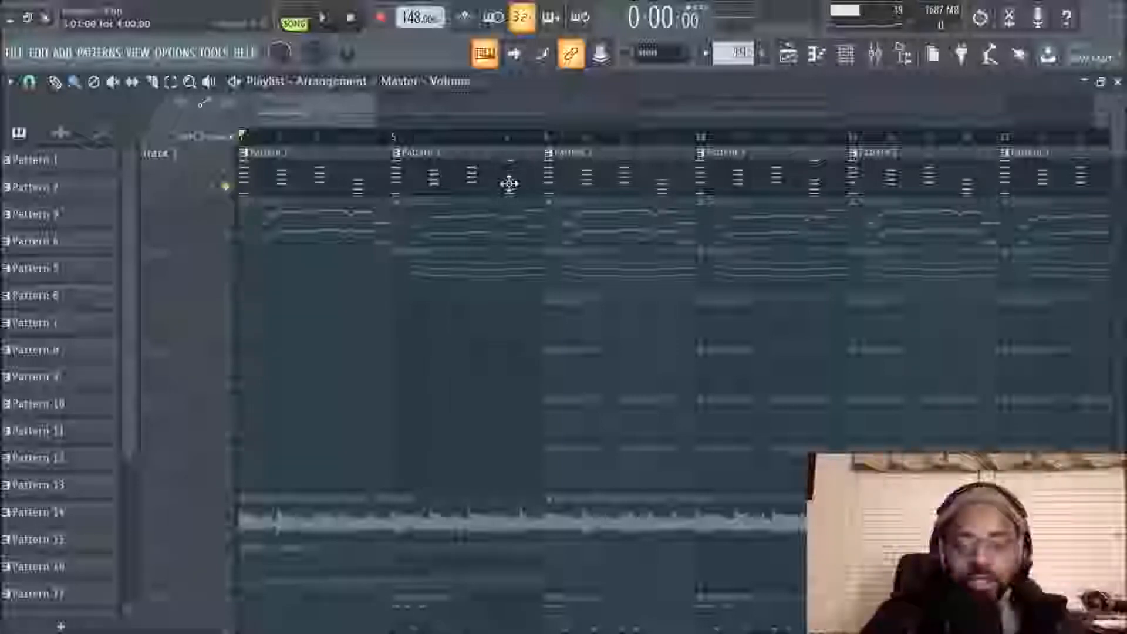
# - Open Track 1's first Pattern 1 clip in the piano roll and view the full range of its chord notes
pyautogui.doubleClick(319, 179)
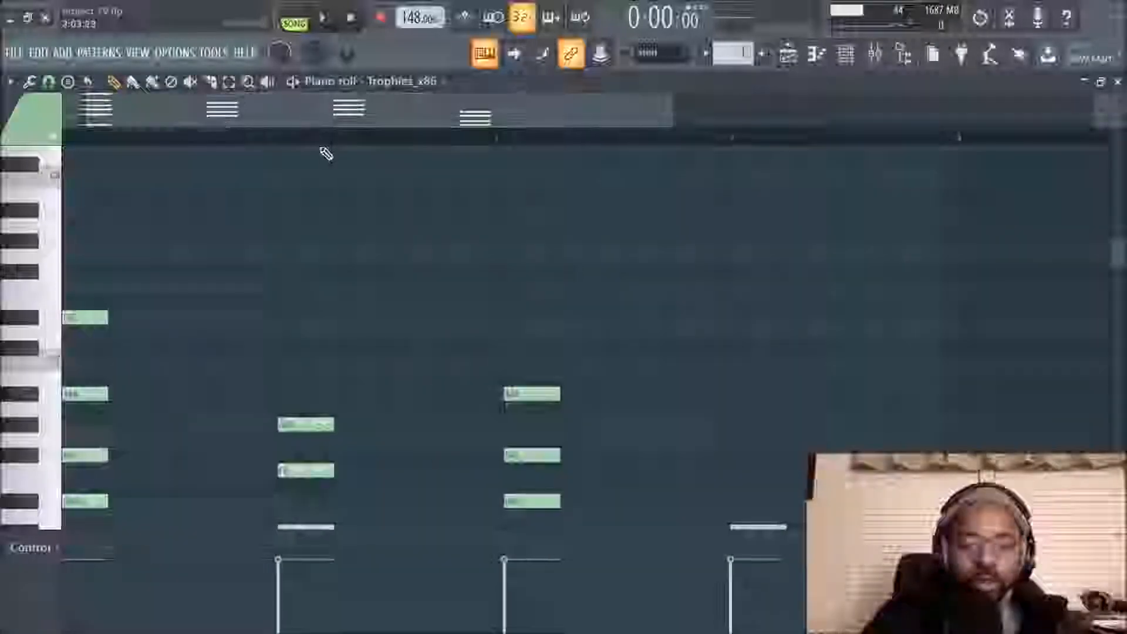
pyautogui.scroll(-3, 326, 143)
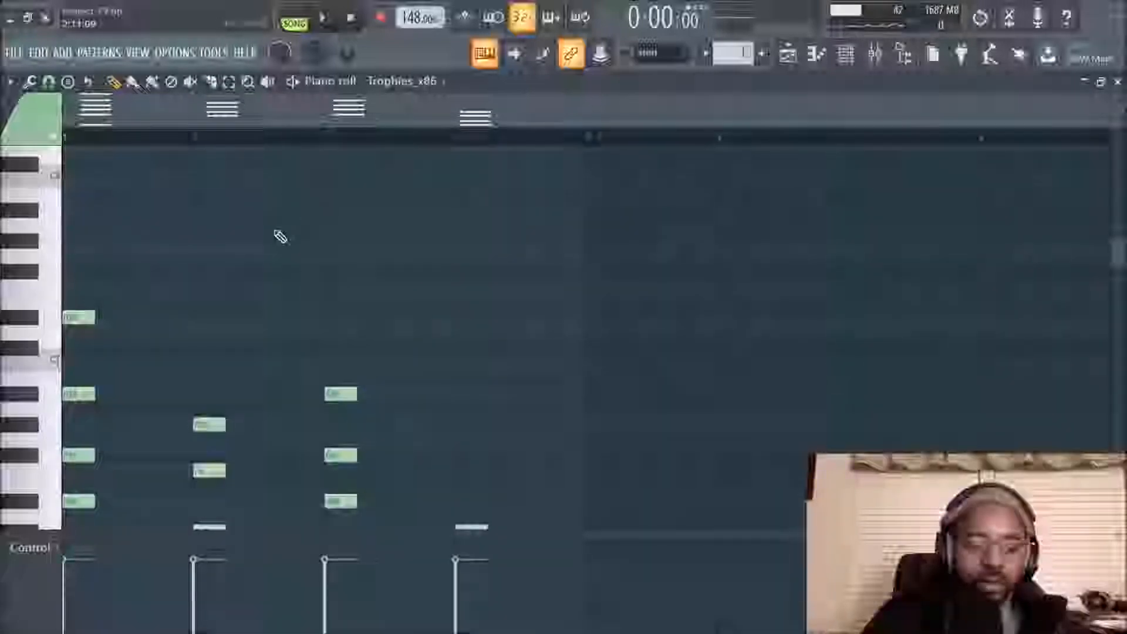
pyautogui.scroll(-3, 258, 245)
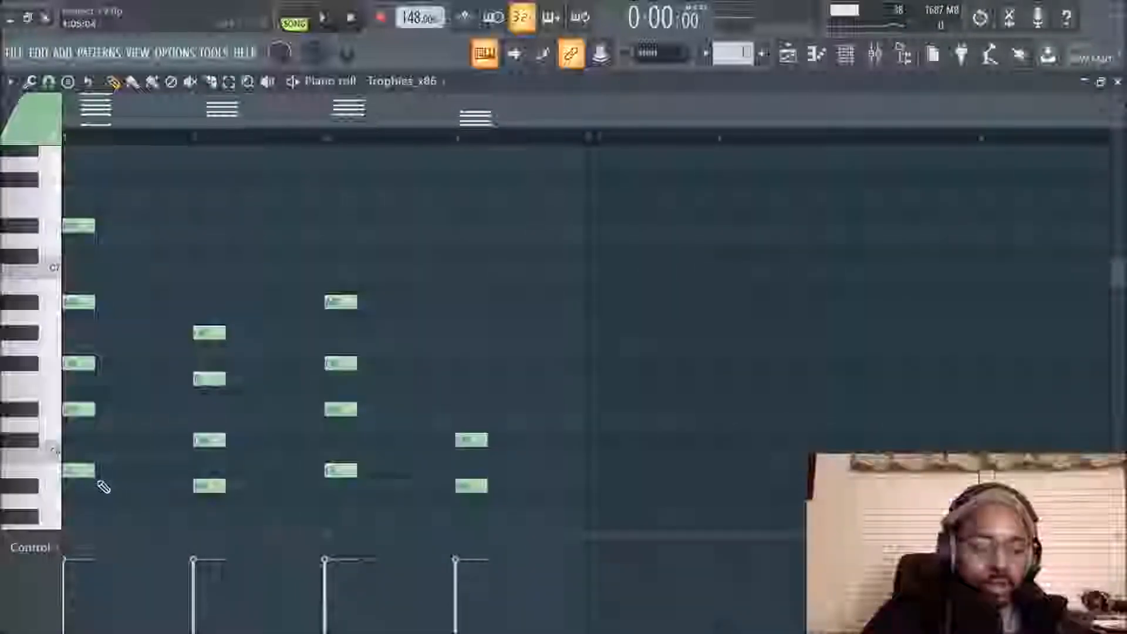
pyautogui.scroll(-2, 103, 486)
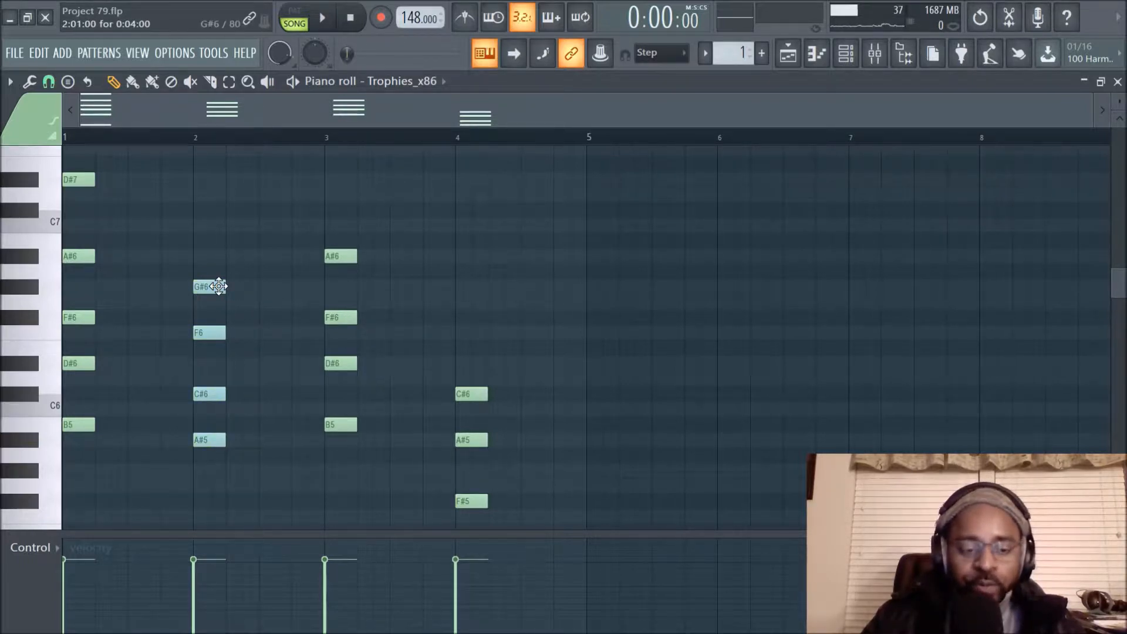
# - Show the available chord stamps without choosing one, and audition the notes of the chords in bars 2 to 4
pyautogui.click(68, 83)
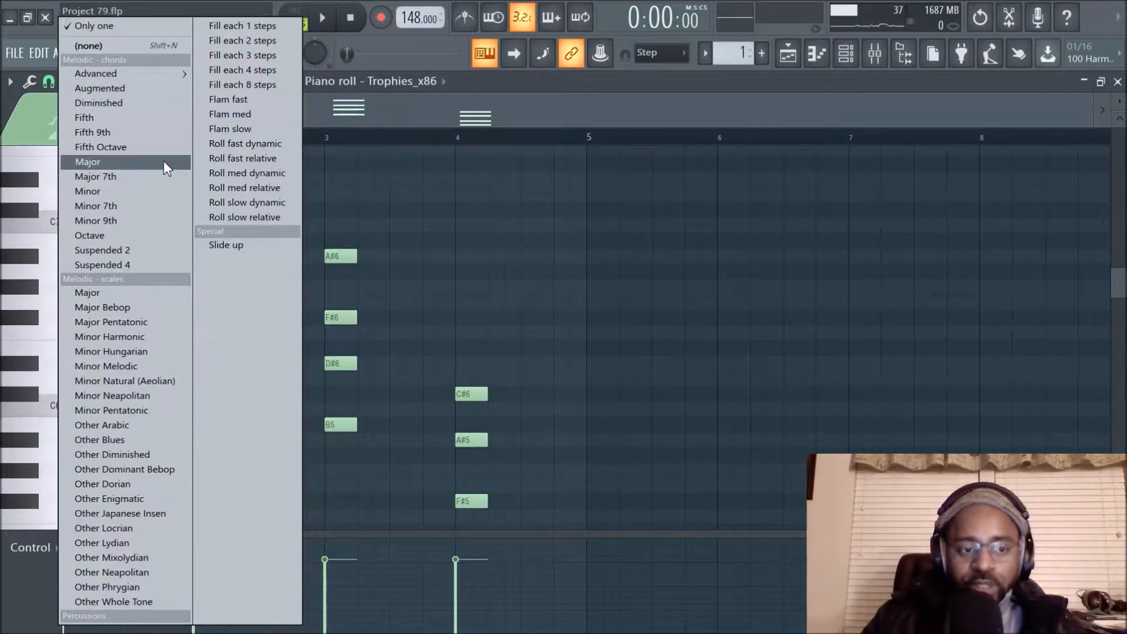
pyautogui.click(523, 216)
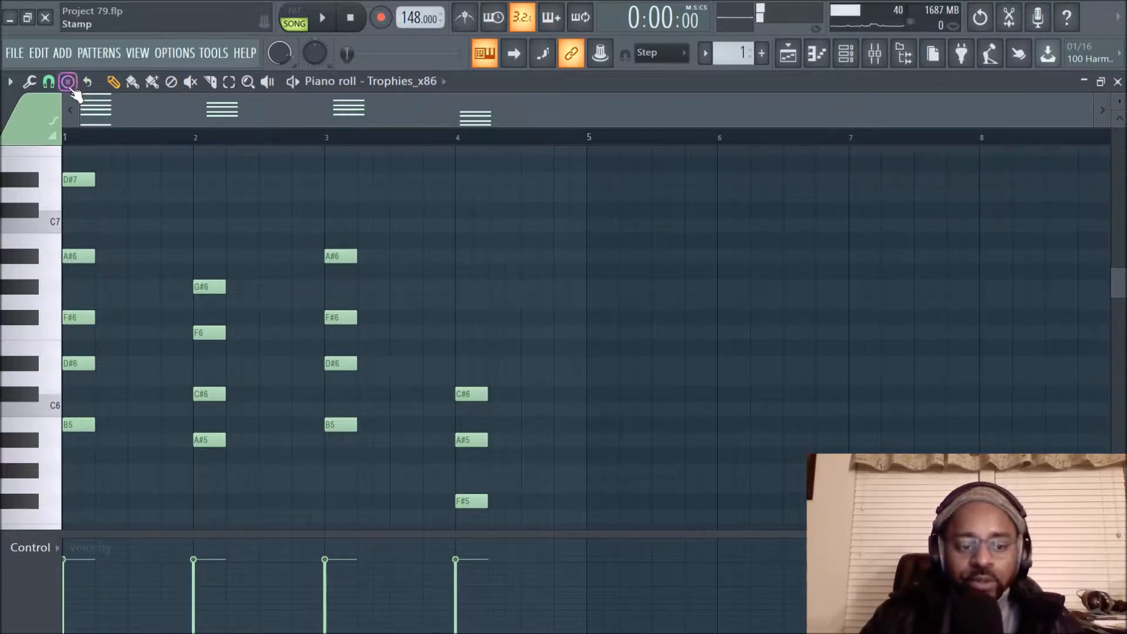
pyautogui.click(213, 286)
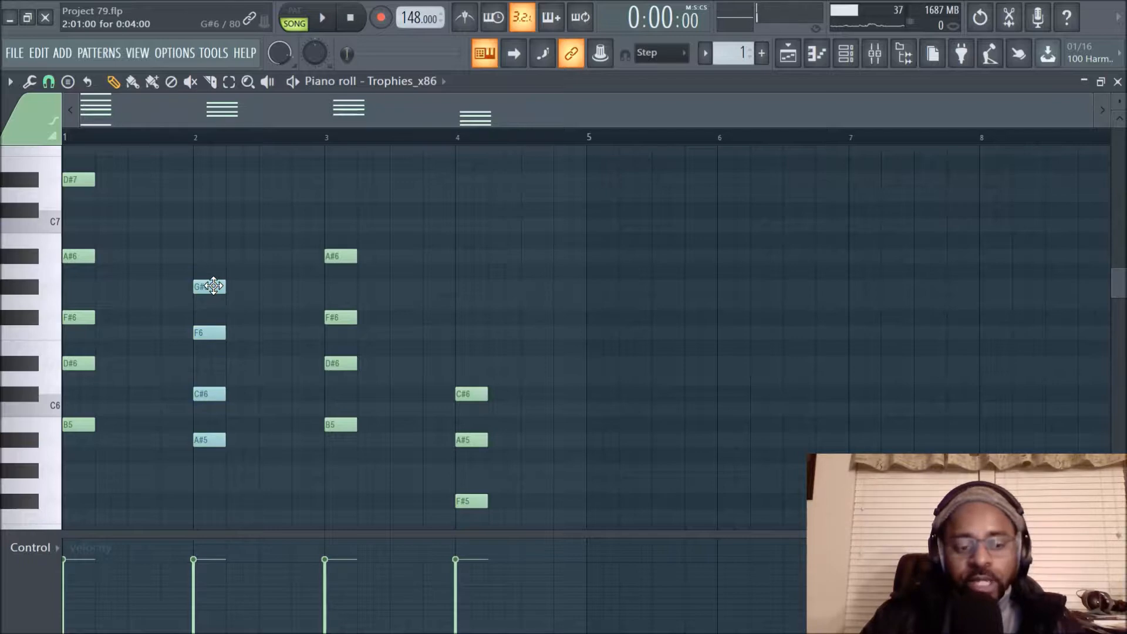
pyautogui.click(258, 260)
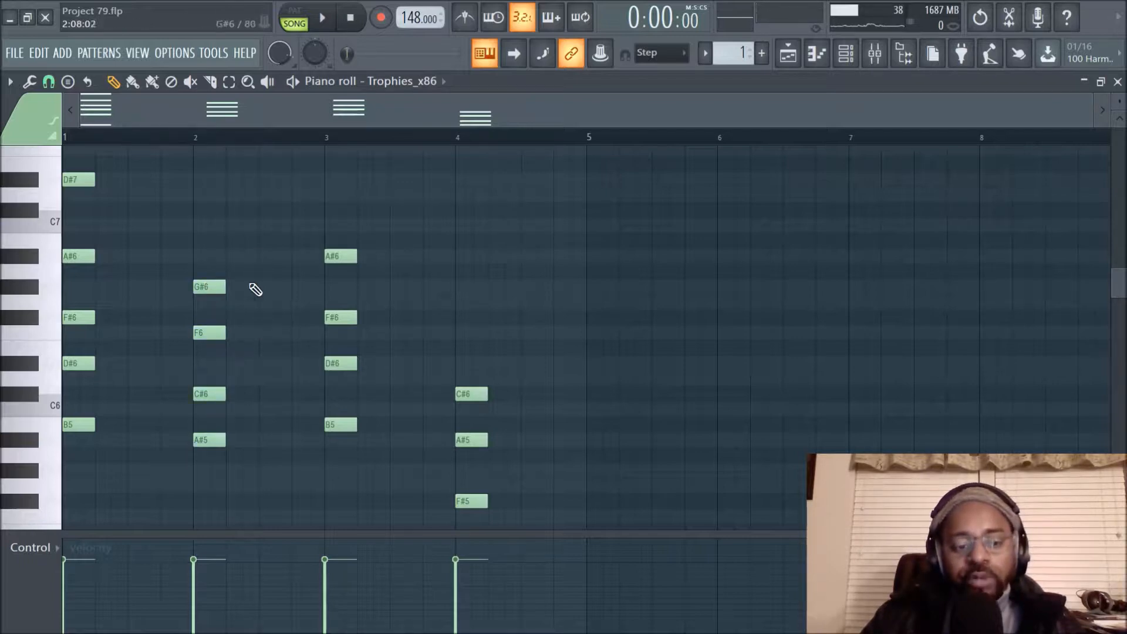
pyautogui.click(220, 284)
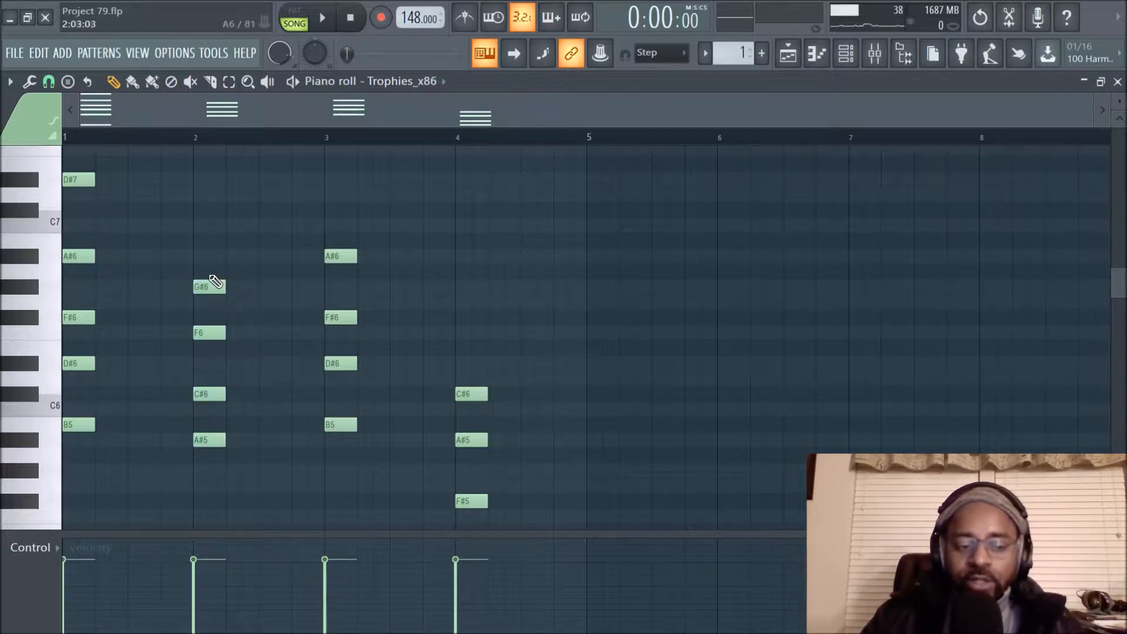
pyautogui.click(342, 317)
pyautogui.click(340, 361)
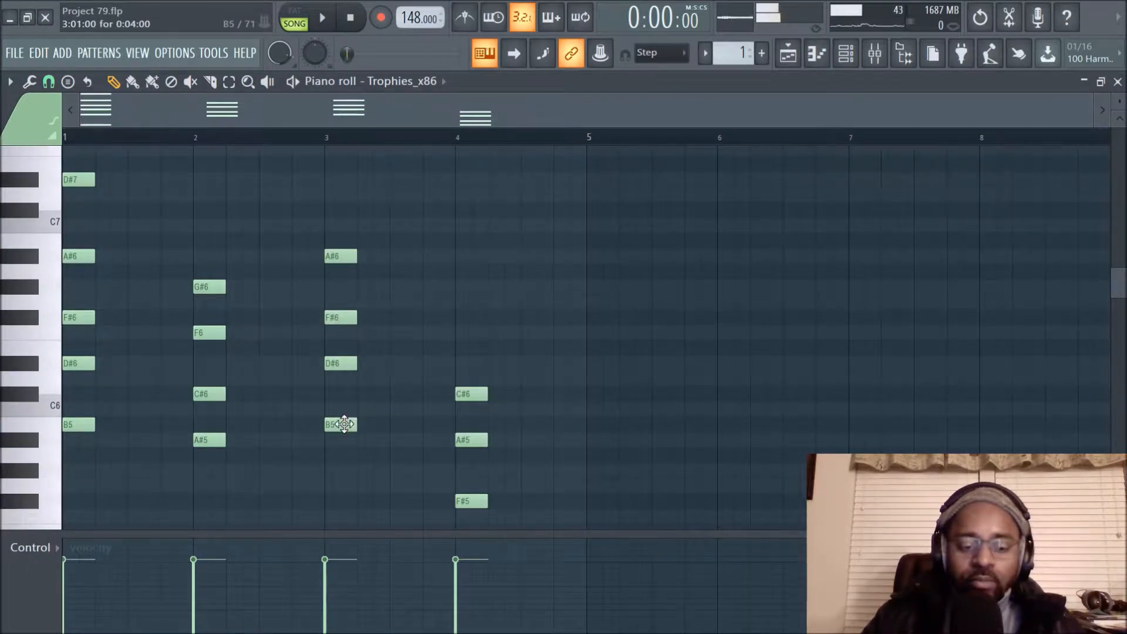
pyautogui.click(471, 440)
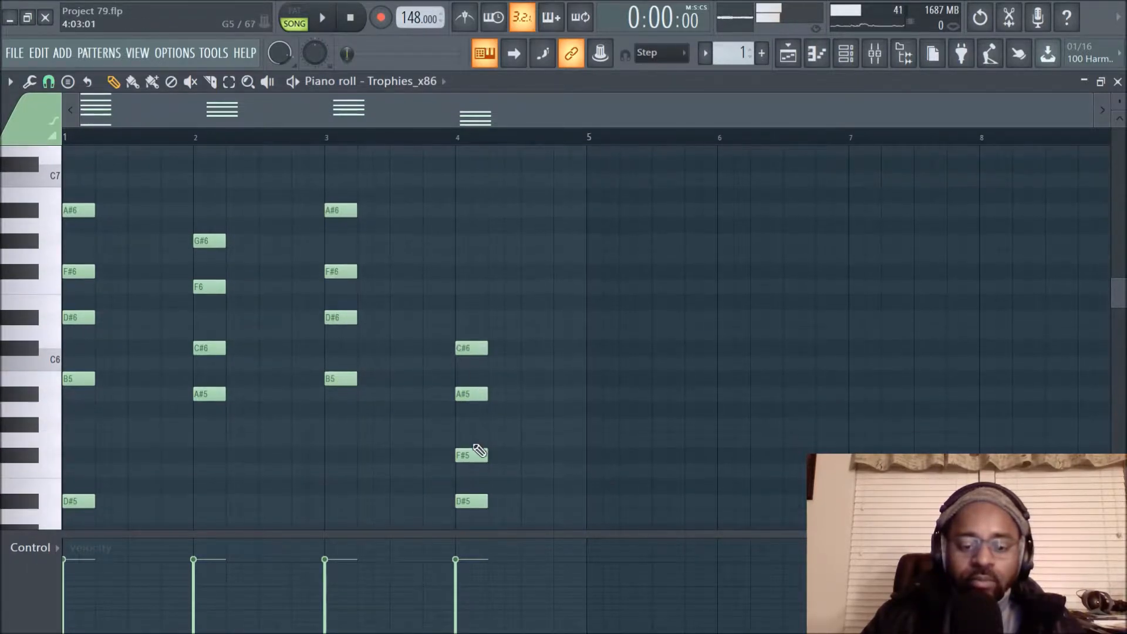
pyautogui.scroll(-3, 217, 244)
pyautogui.scroll(3, 216, 248)
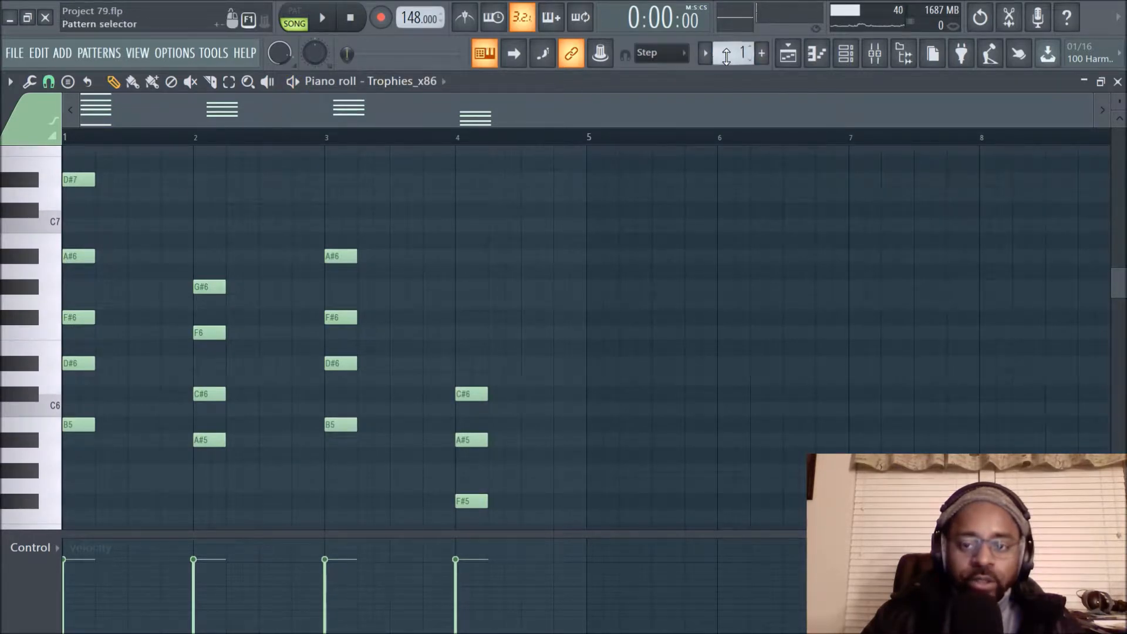
# - Switch the piano roll to Pattern 3 and examine how its bar 4 chord differs from the one in Pattern 1
pyautogui.scroll(2, 726, 56)
pyautogui.scroll(1, 527, 242)
pyautogui.scroll(-3, 527, 242)
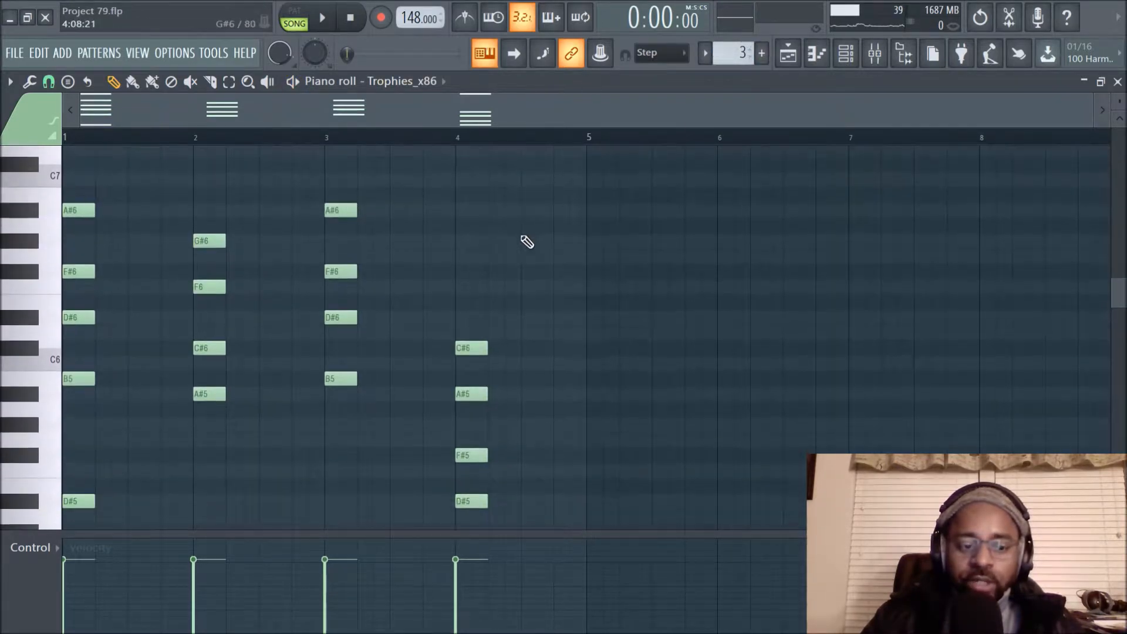
pyautogui.scroll(2, 525, 241)
pyautogui.scroll(-2, 729, 51)
pyautogui.scroll(2, 729, 50)
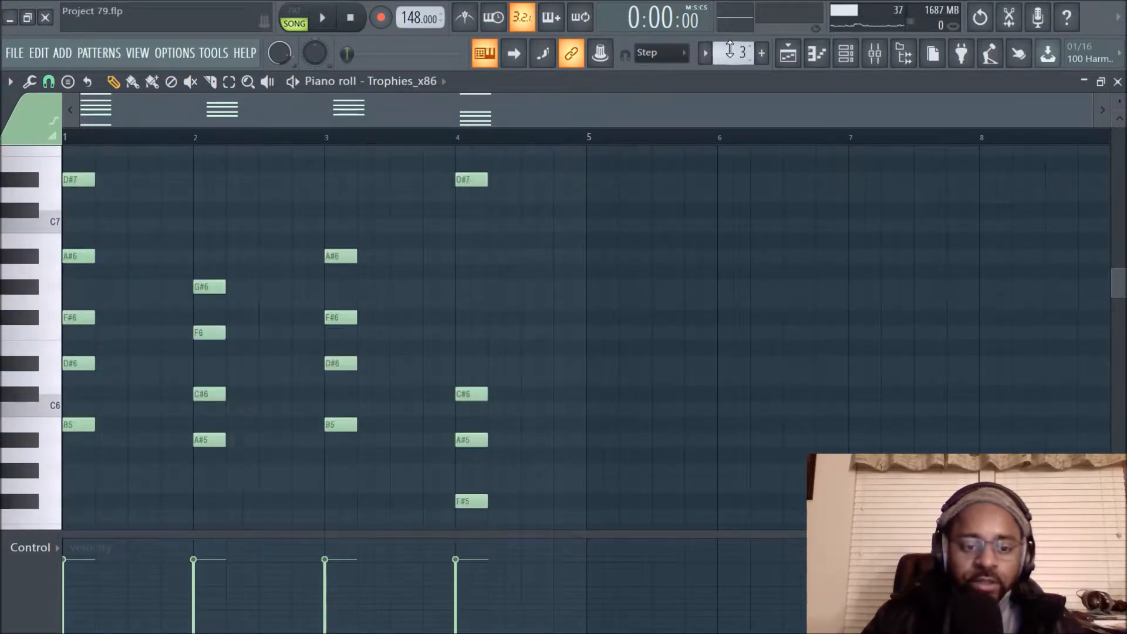
pyautogui.scroll(-3, 465, 276)
pyautogui.scroll(3, 473, 352)
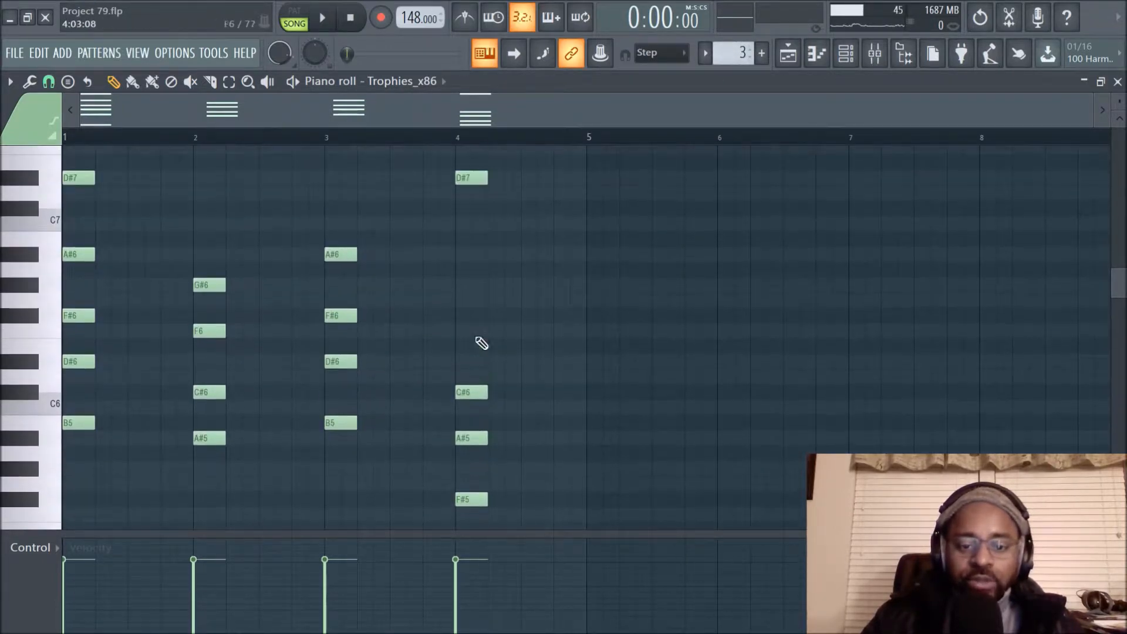
pyautogui.scroll(-2, 485, 329)
pyautogui.scroll(4, 487, 331)
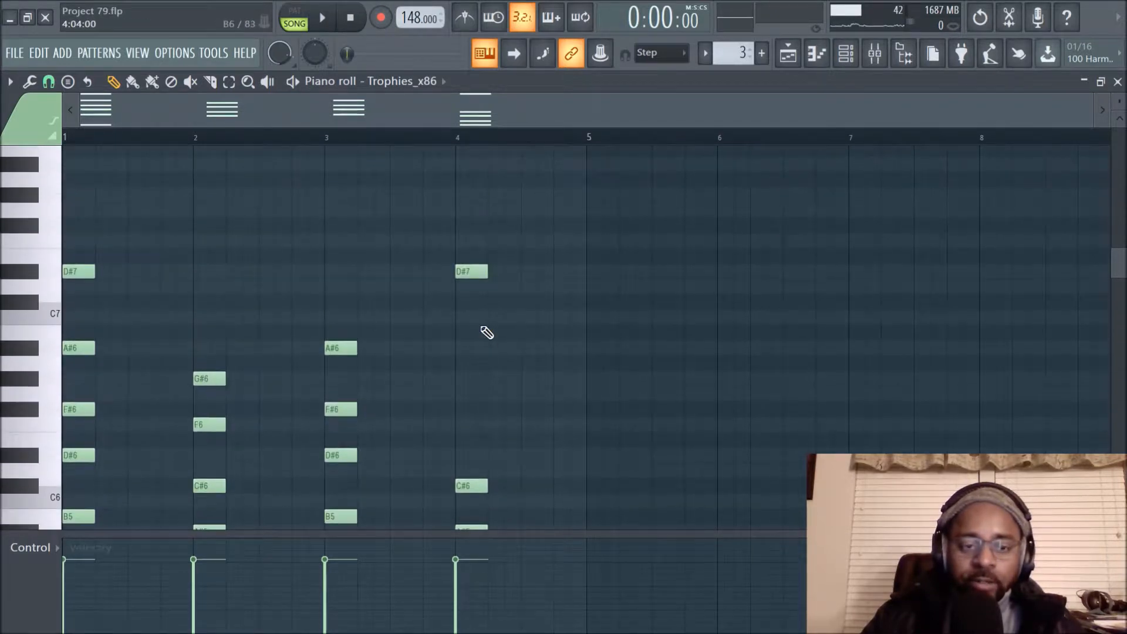
# - Return to the playlist and examine how Patterns 1 to 4 are arranged along Track 1 across the song's sections
pyautogui.click(788, 54)
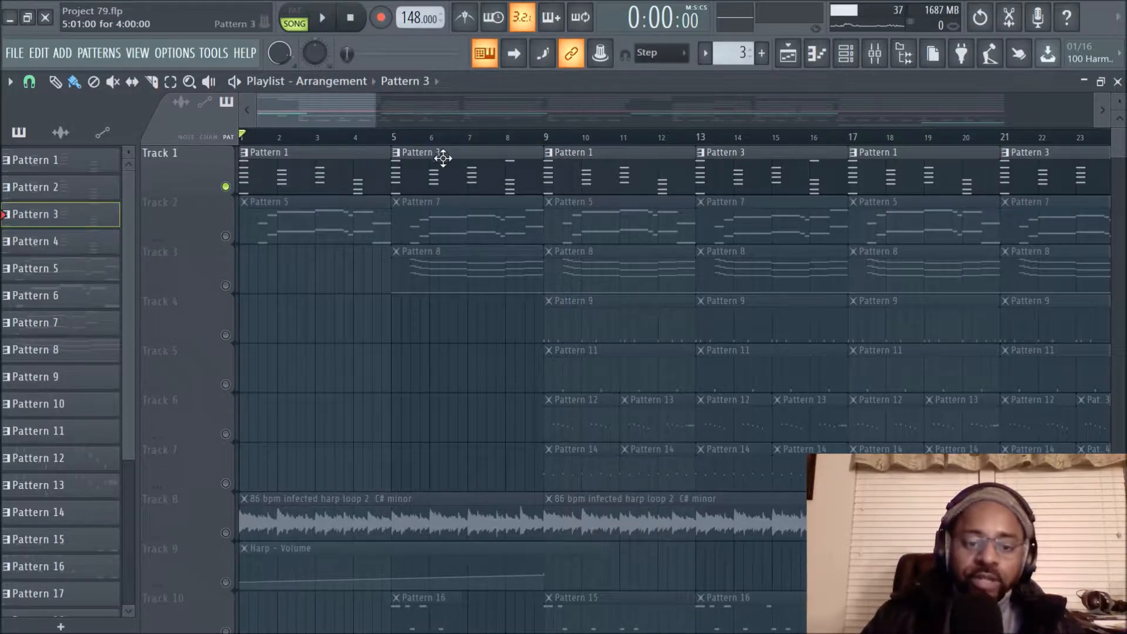
pyautogui.scroll(-3, 447, 140)
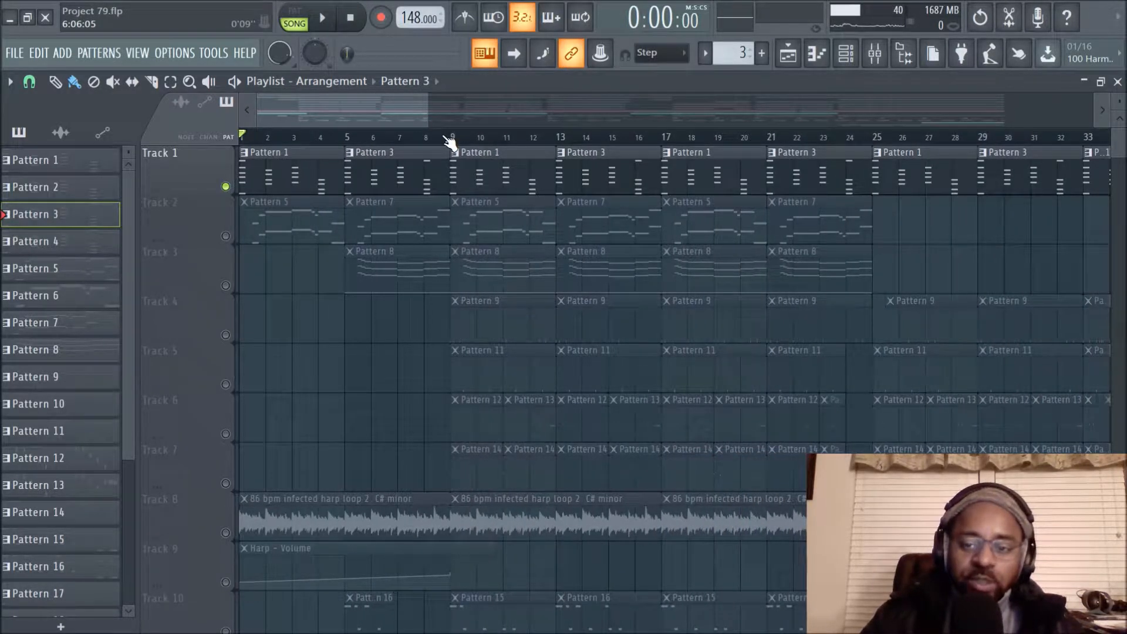
pyautogui.hscroll(5, 448, 141)
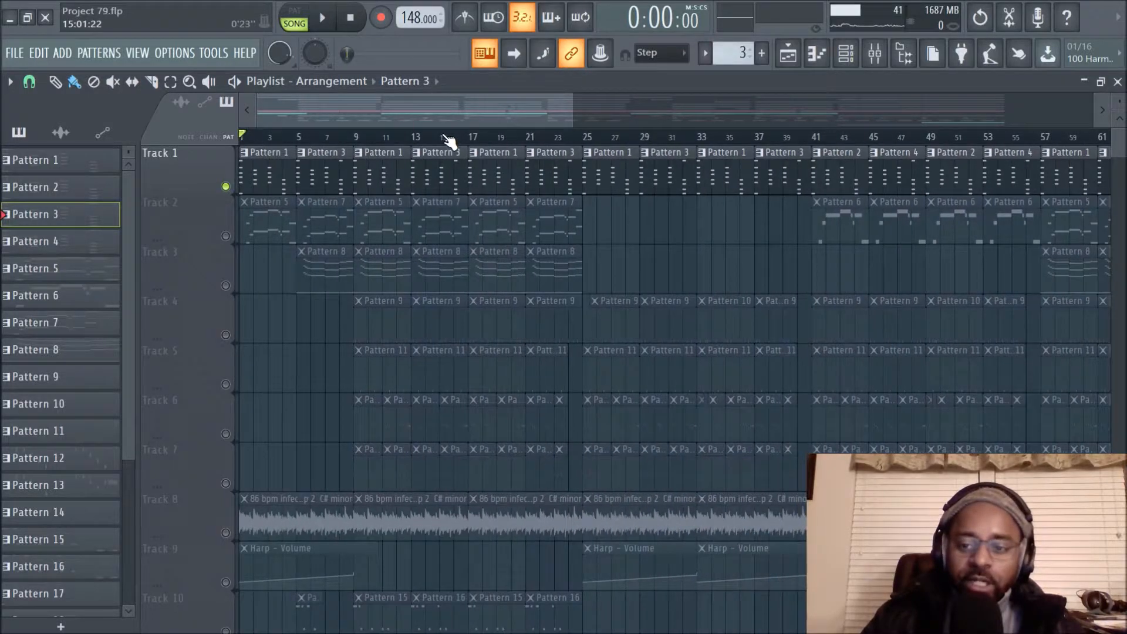
pyautogui.scroll(-4, 447, 141)
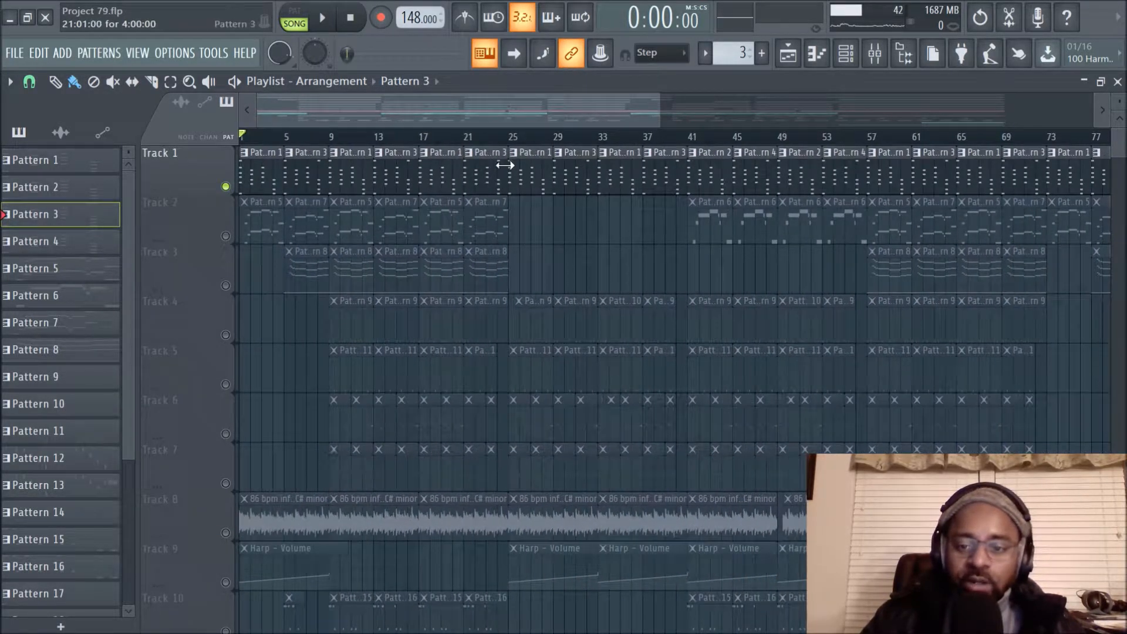
pyautogui.scroll(5, 445, 115)
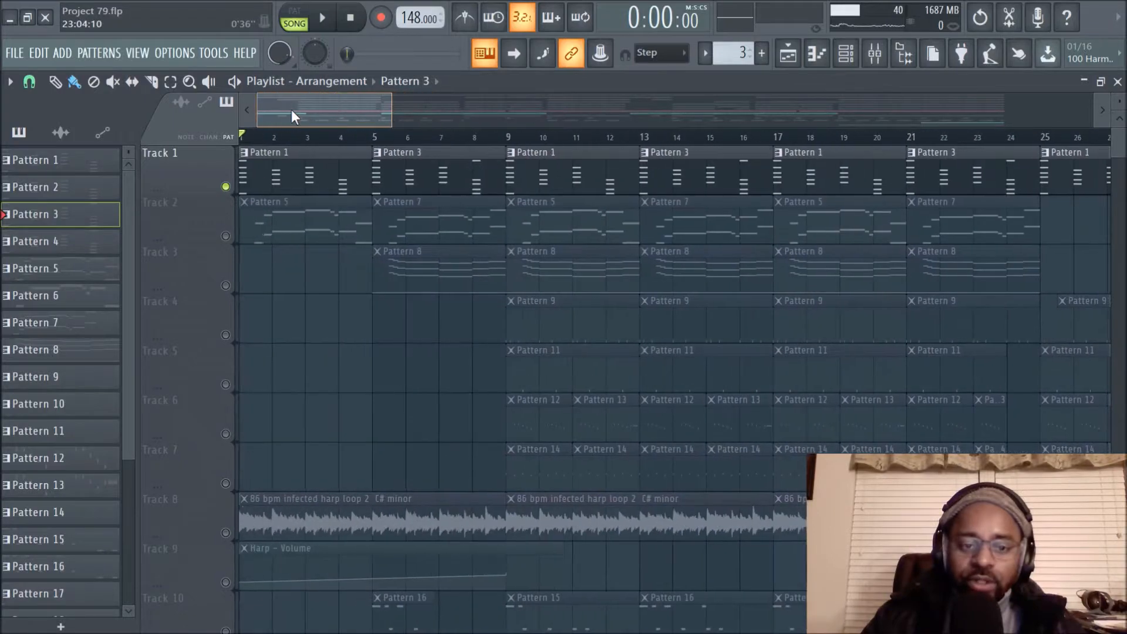
pyautogui.moveTo(335, 103); pyautogui.dragTo(540, 118)
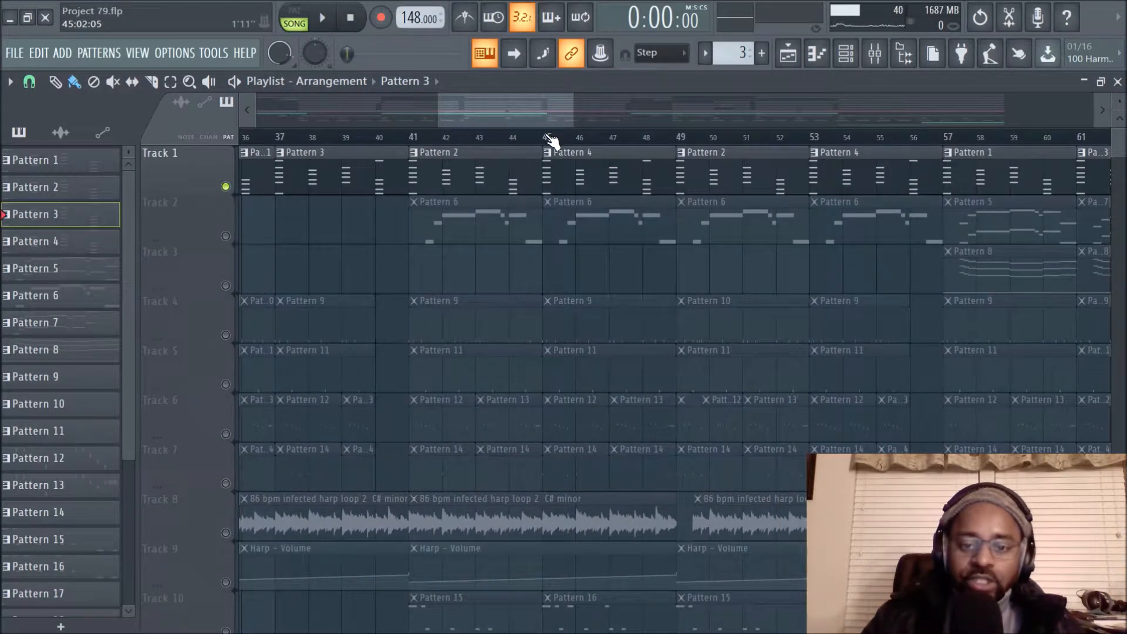
pyautogui.scroll(-5, 550, 141)
pyautogui.moveTo(495, 108); pyautogui.dragTo(448, 106)
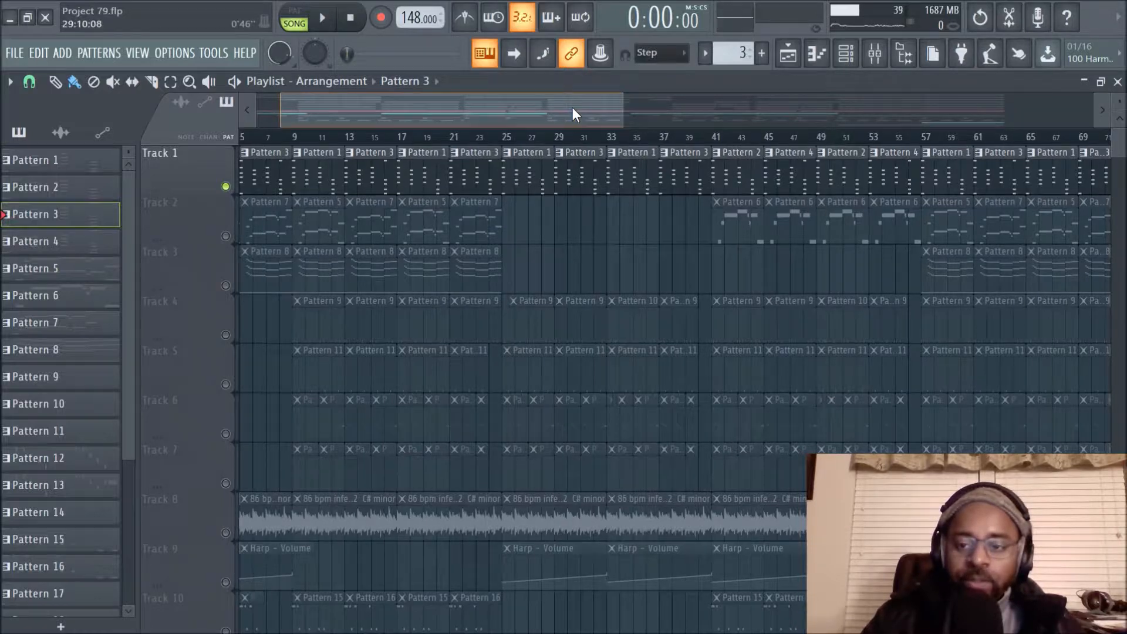
pyautogui.moveTo(572, 107); pyautogui.dragTo(627, 109)
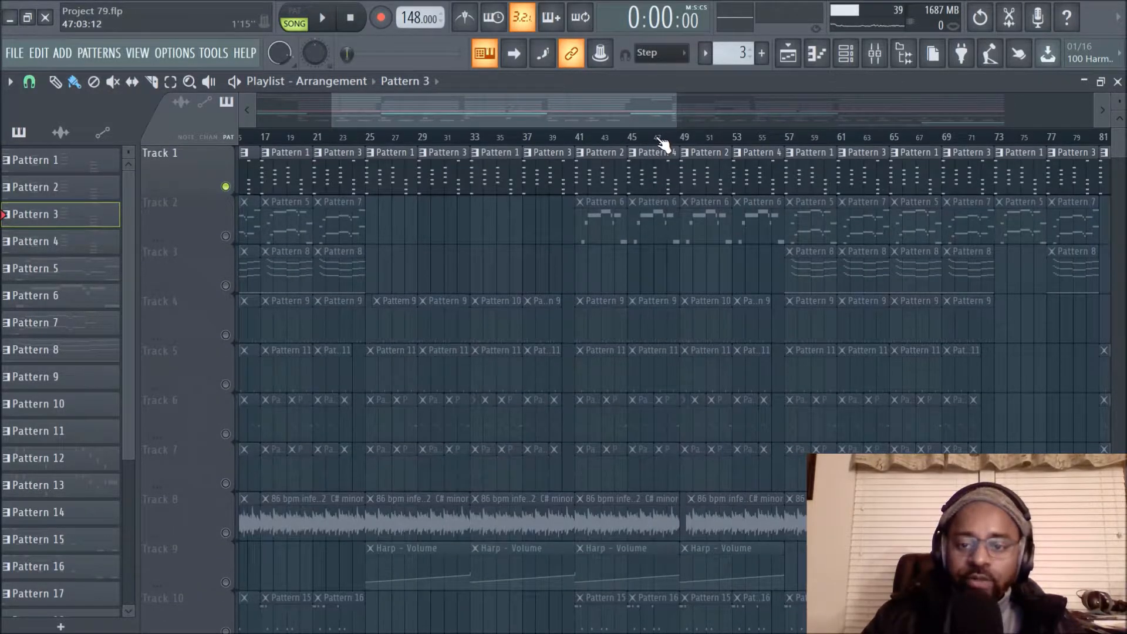
# - Examine how the Pattern 2 and Pattern 4 chord clips are arranged on Track 1 between bars 41 and 56
pyautogui.scroll(4, 662, 143)
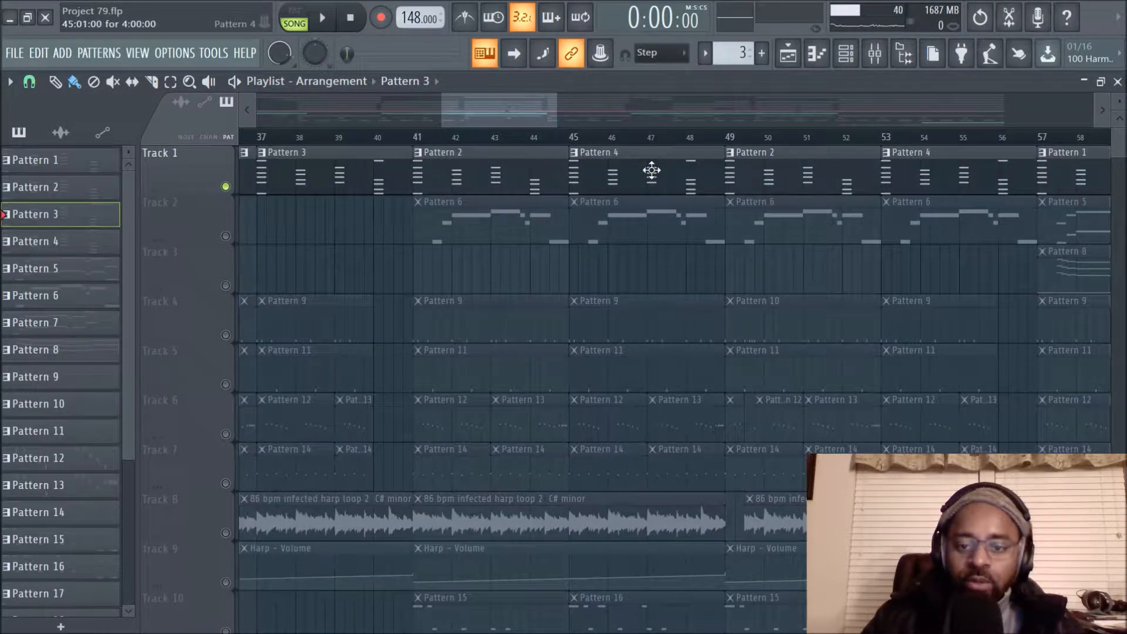
pyautogui.moveTo(481, 118); pyautogui.dragTo(474, 118)
pyautogui.scroll(-2, 478, 144)
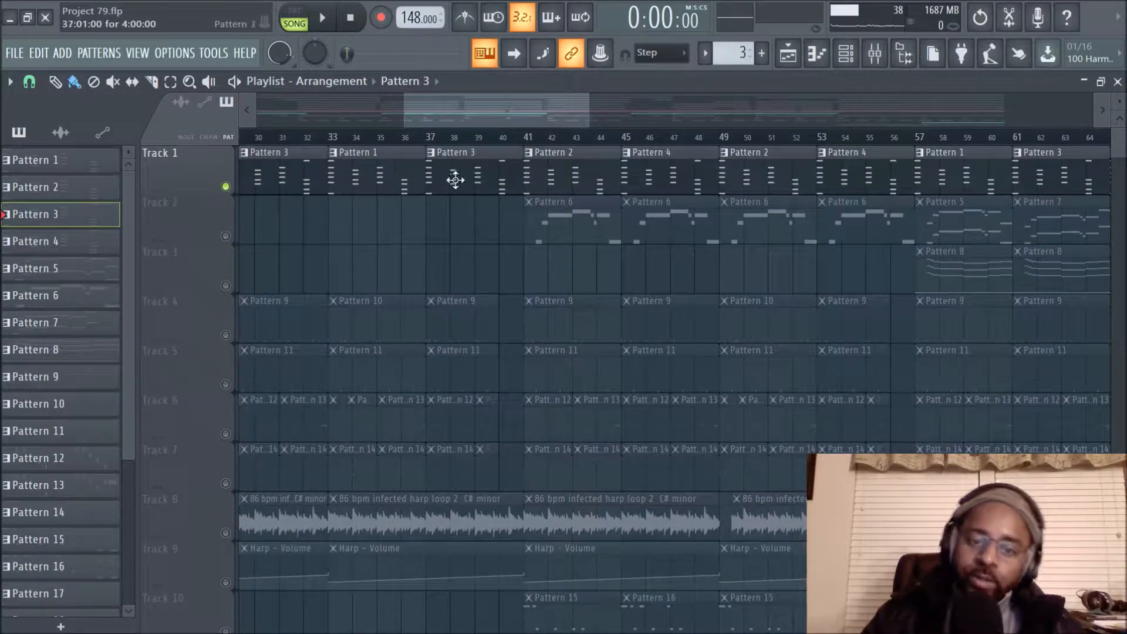
pyautogui.scroll(-2, 659, 163)
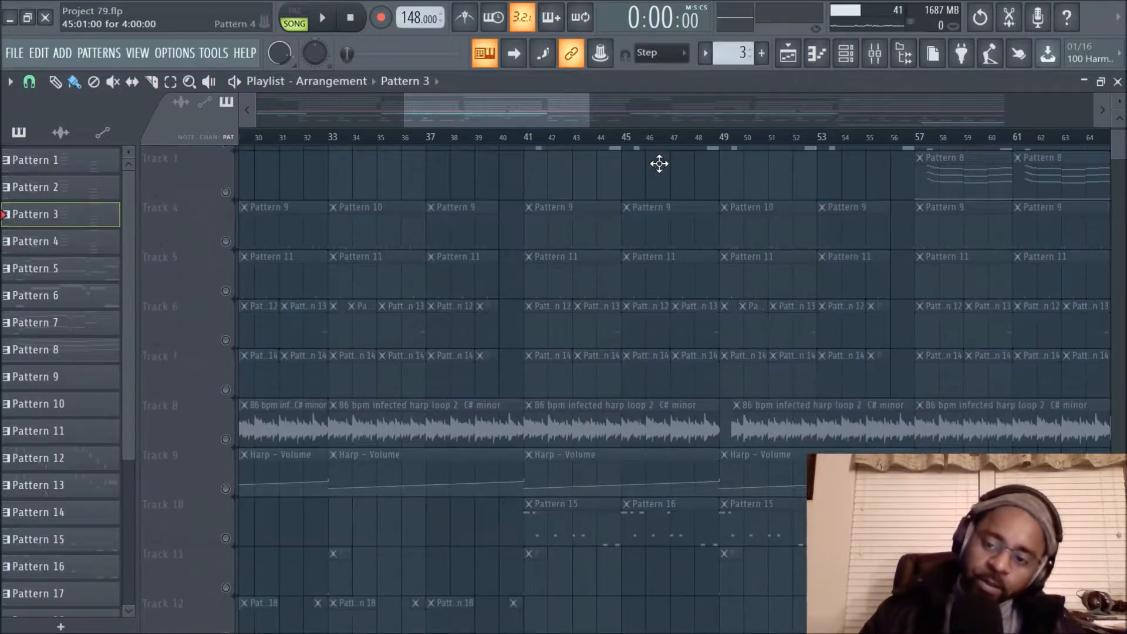
pyautogui.scroll(-1, 653, 143)
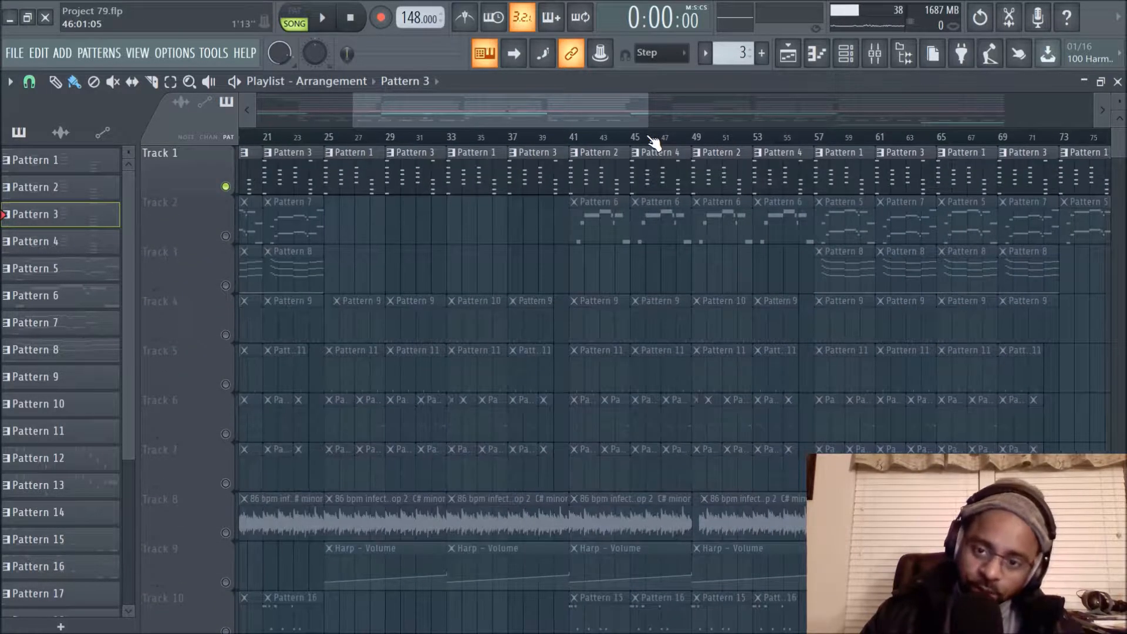
pyautogui.scroll(-2, 650, 139)
pyautogui.moveTo(593, 105); pyautogui.dragTo(421, 112)
# - Unmute Track 2, mute Track 1, and play the song's opening bars to hear Track 2's patterns on their own
pyautogui.click(225, 236)
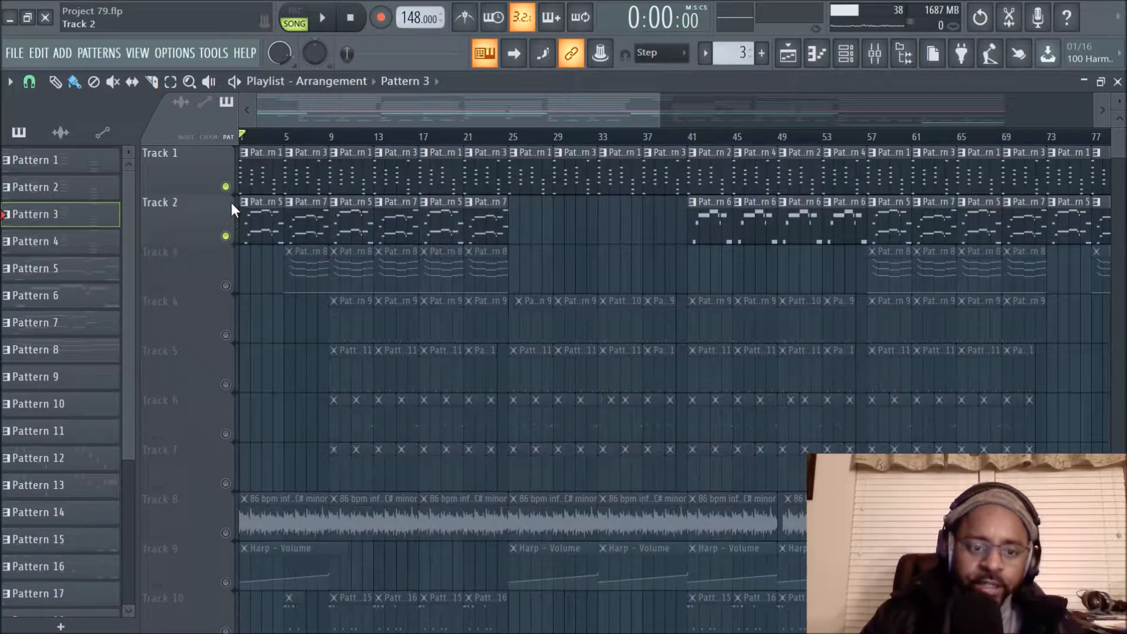
pyautogui.click(225, 186)
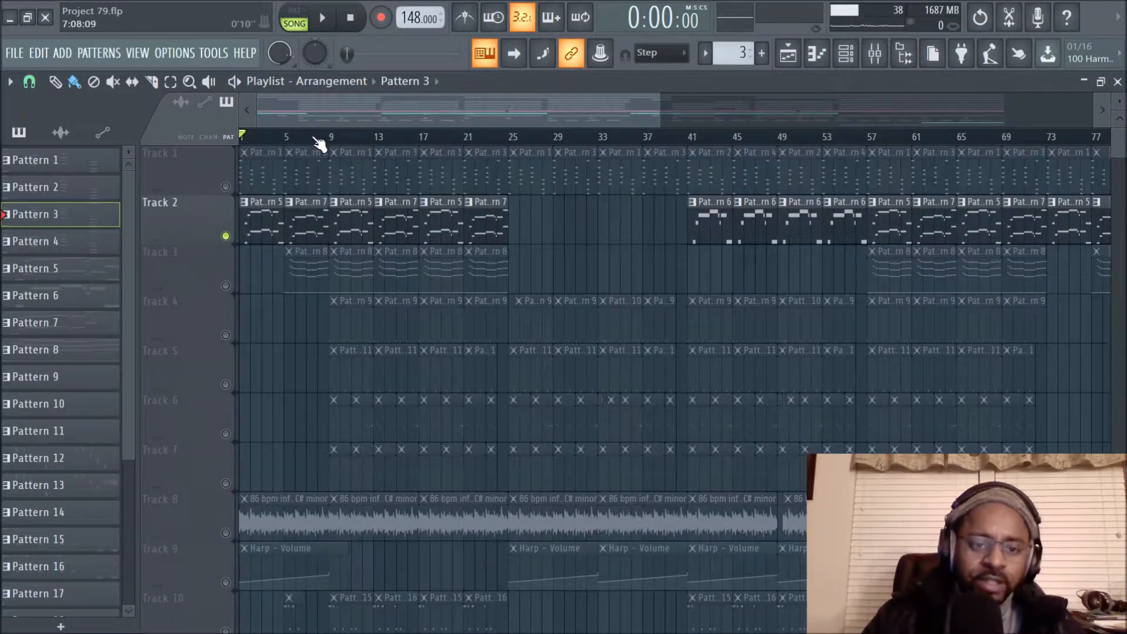
pyautogui.scroll(2, 317, 141)
pyautogui.click(328, 19)
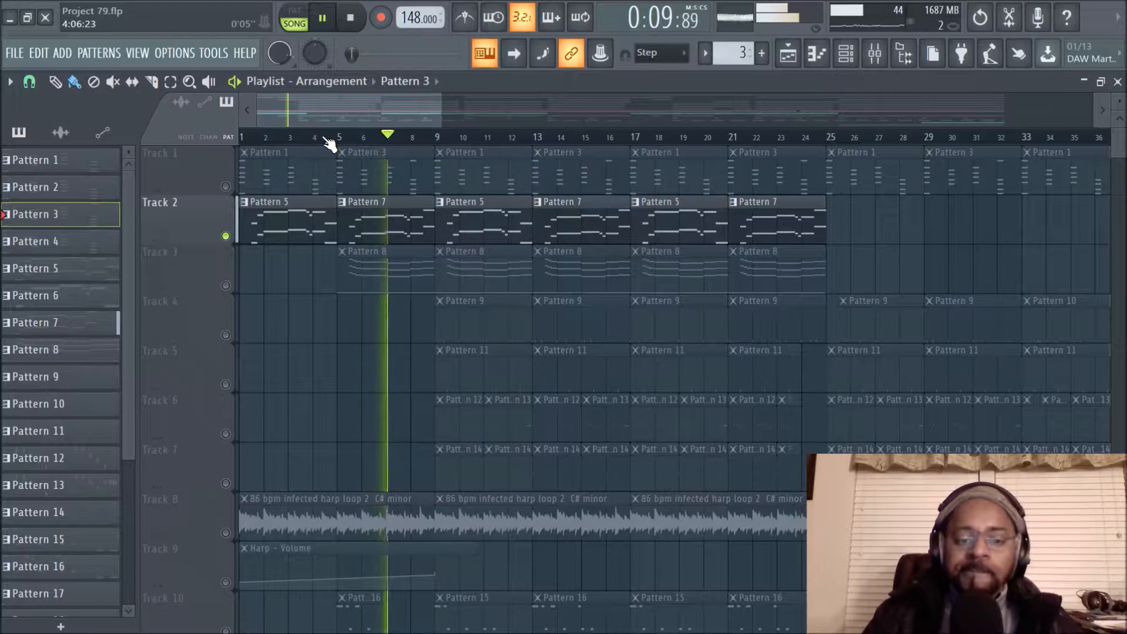
pyautogui.click(350, 19)
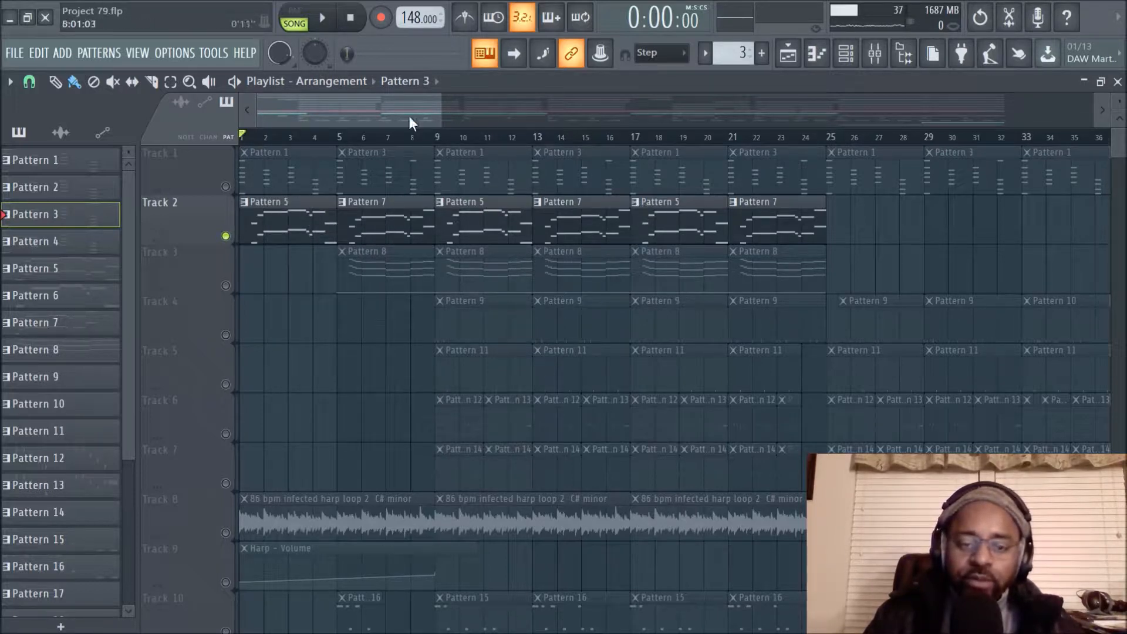
# - Unmute Track 1 and play the opening bars to hear its chords together with Track 2
pyautogui.scroll(-2, 404, 145)
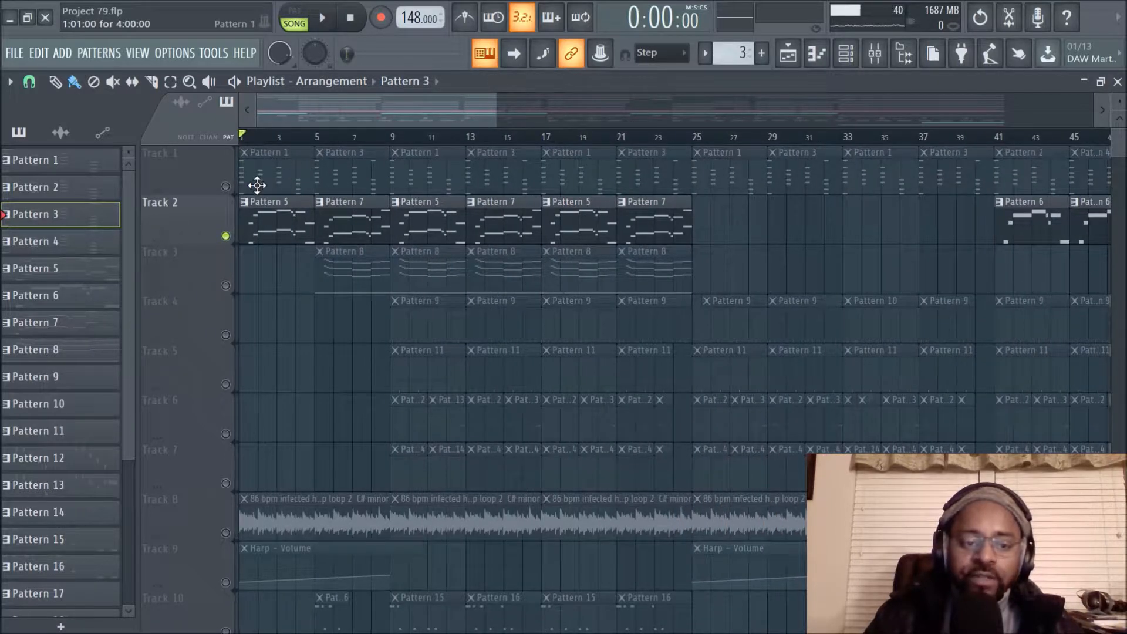
pyautogui.click(226, 187)
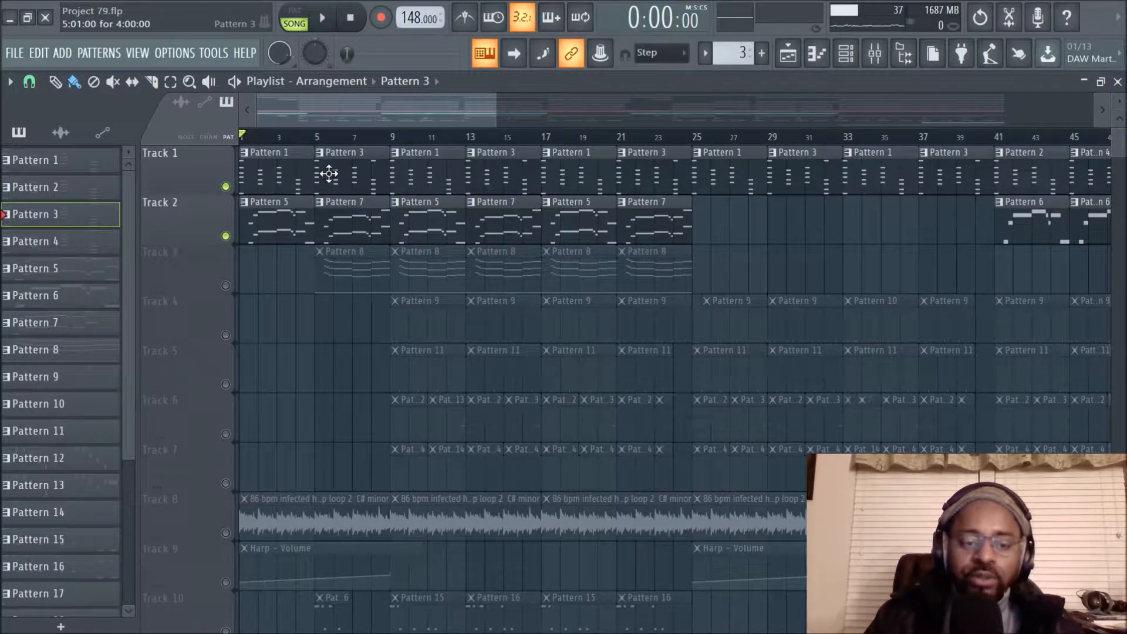
pyautogui.click(329, 20)
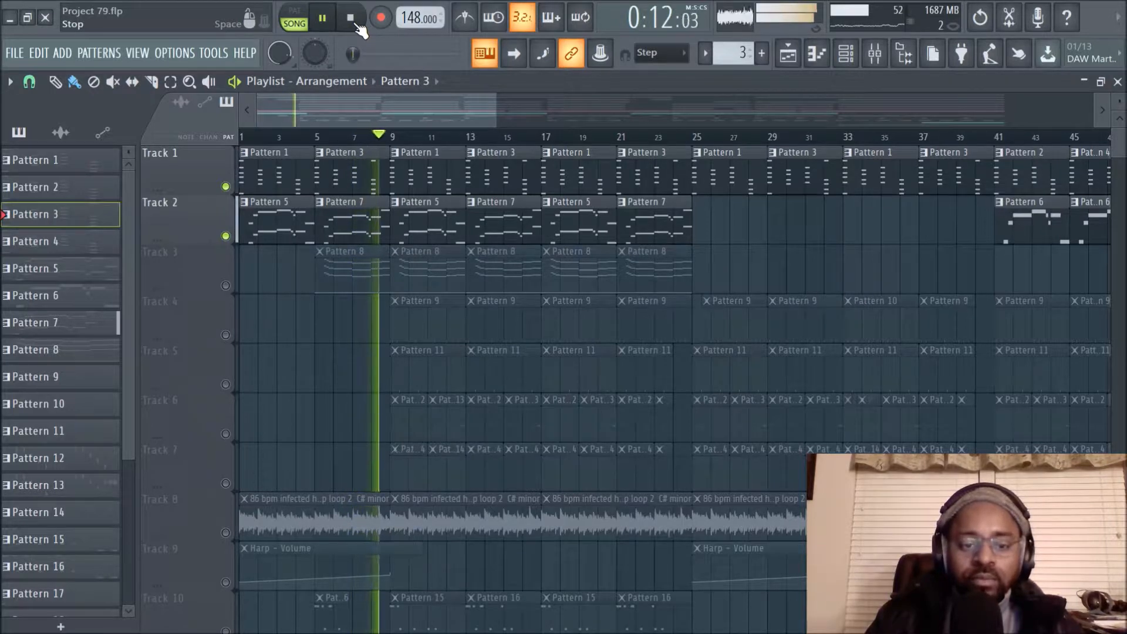
pyautogui.click(352, 22)
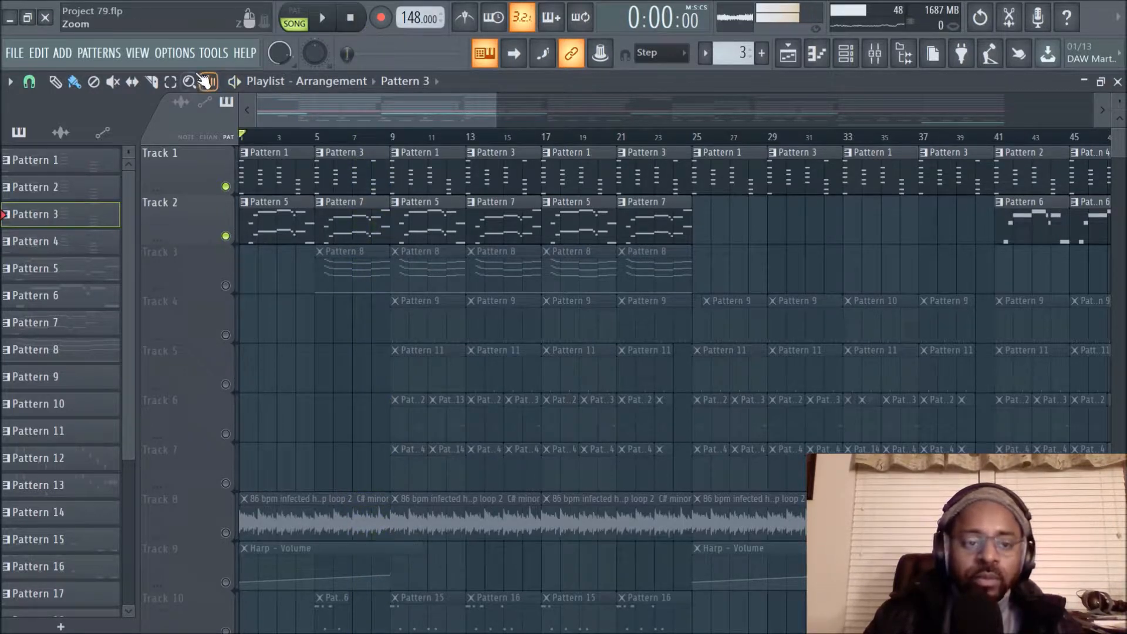
# - Examine how Track 2's Pattern 5 and Pattern 7 clips line up with the Track 1 chord clips across the first 24 bars
pyautogui.scroll(4, 353, 143)
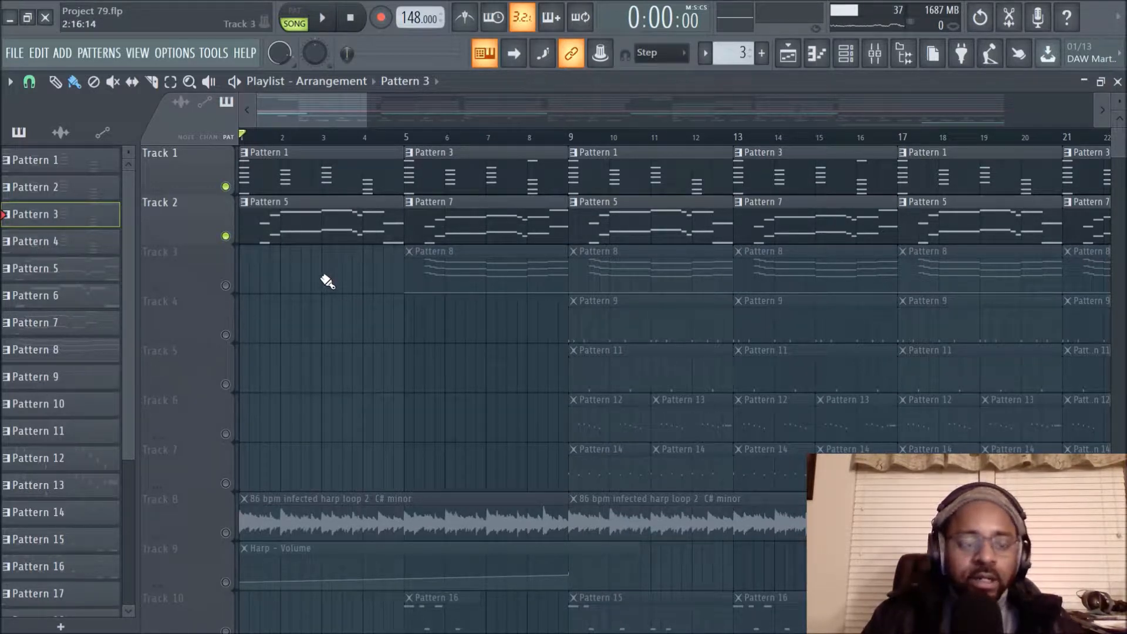
pyautogui.scroll(-2, 328, 142)
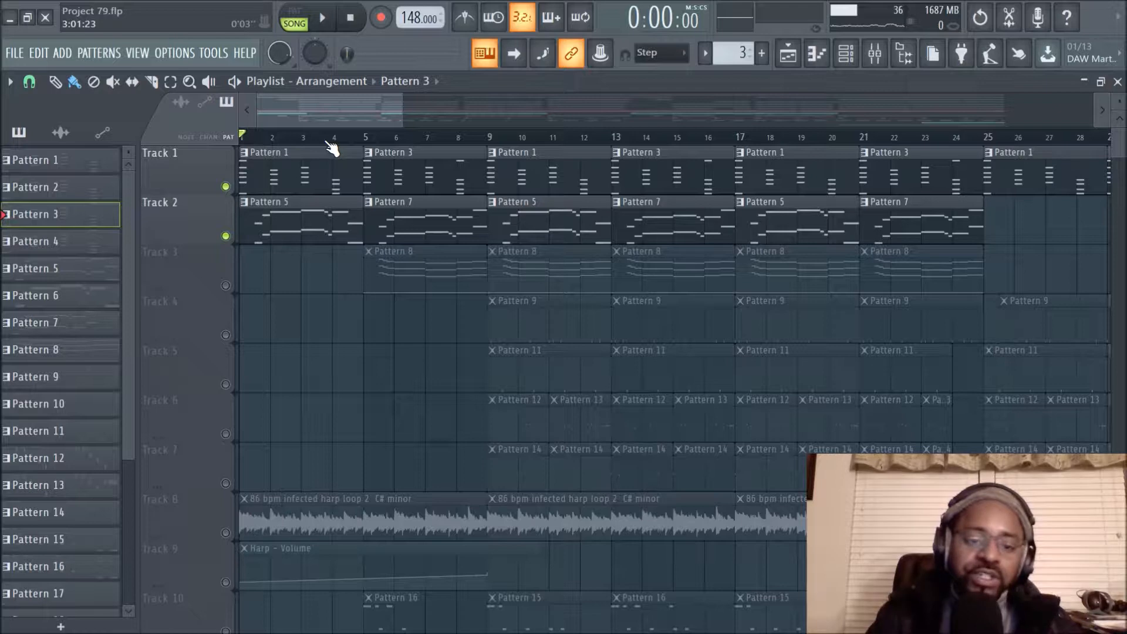
pyautogui.scroll(-1, 331, 148)
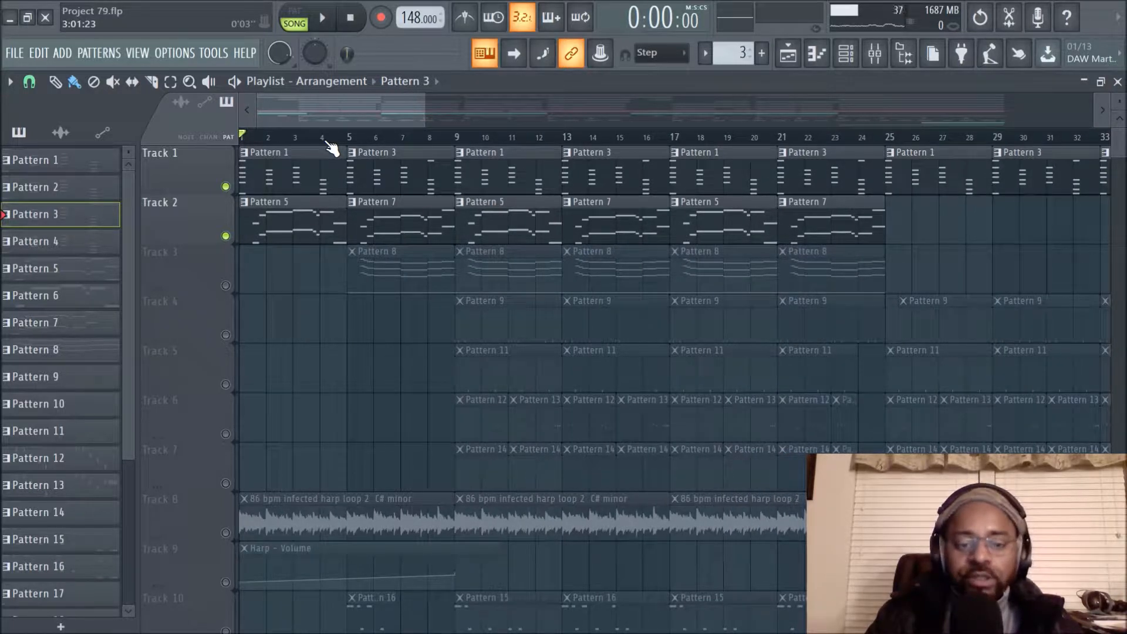
pyautogui.scroll(-2, 331, 144)
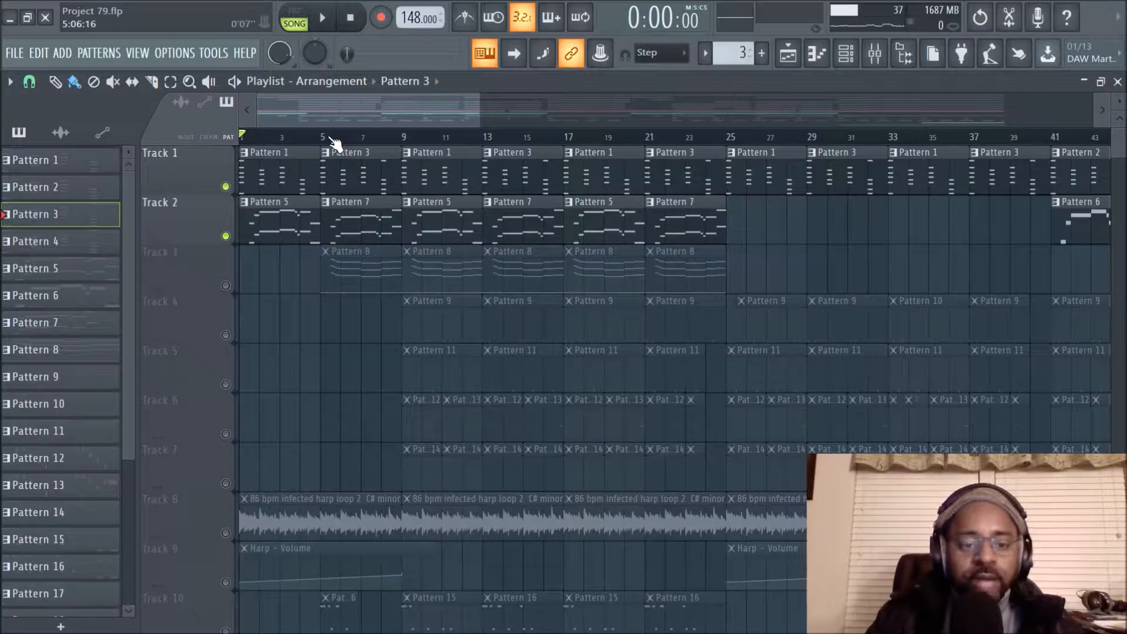
pyautogui.scroll(3, 334, 146)
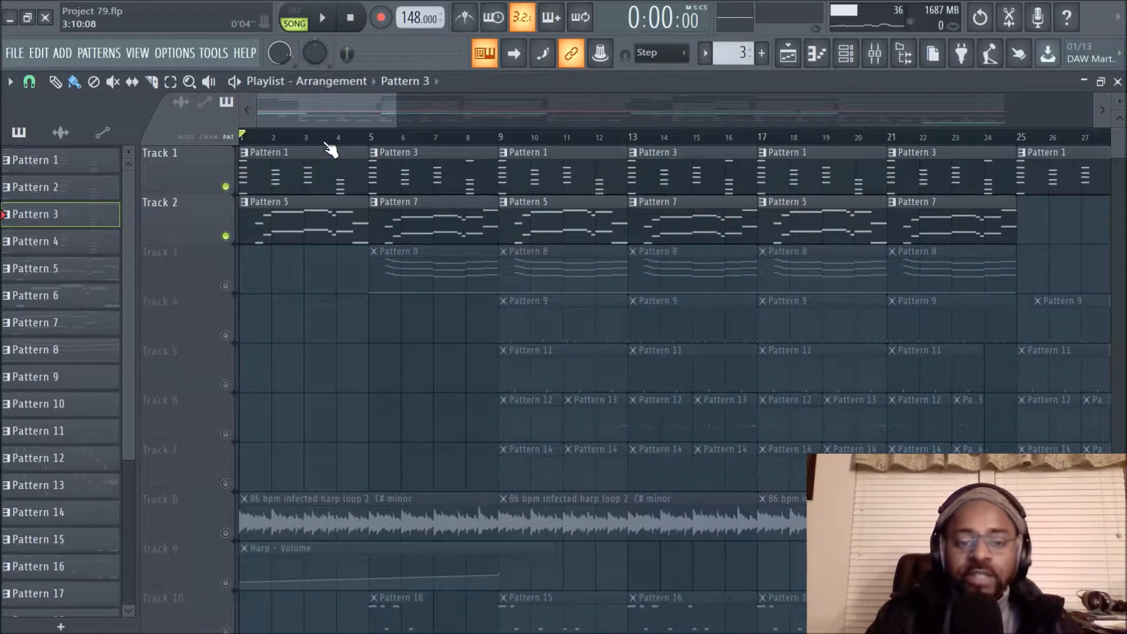
pyautogui.scroll(-3, 330, 147)
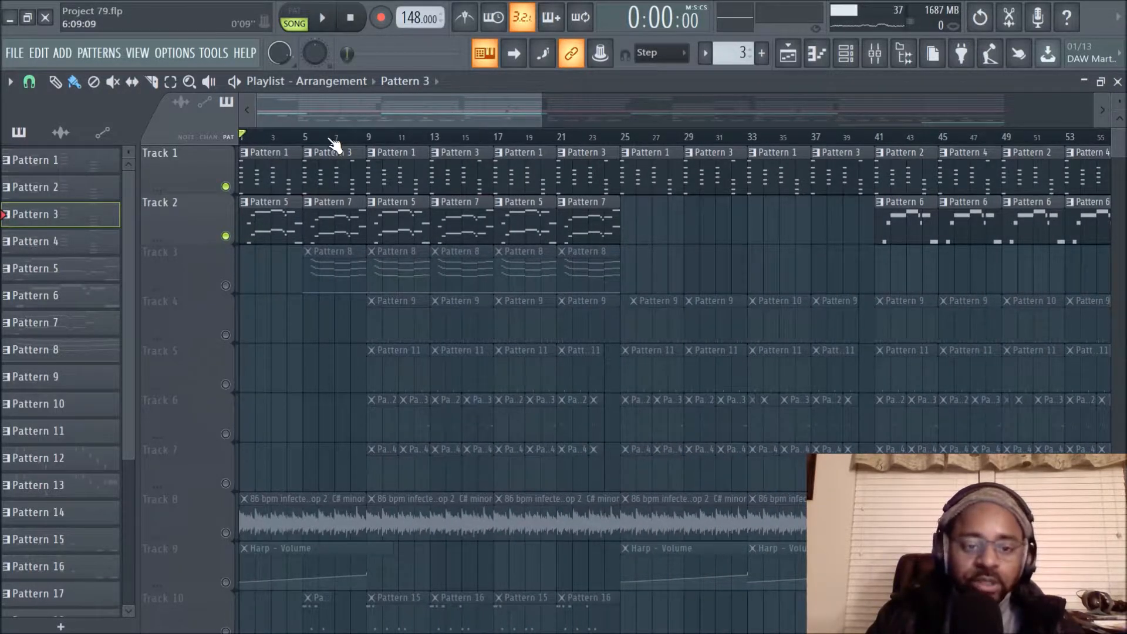
pyautogui.scroll(-1, 335, 145)
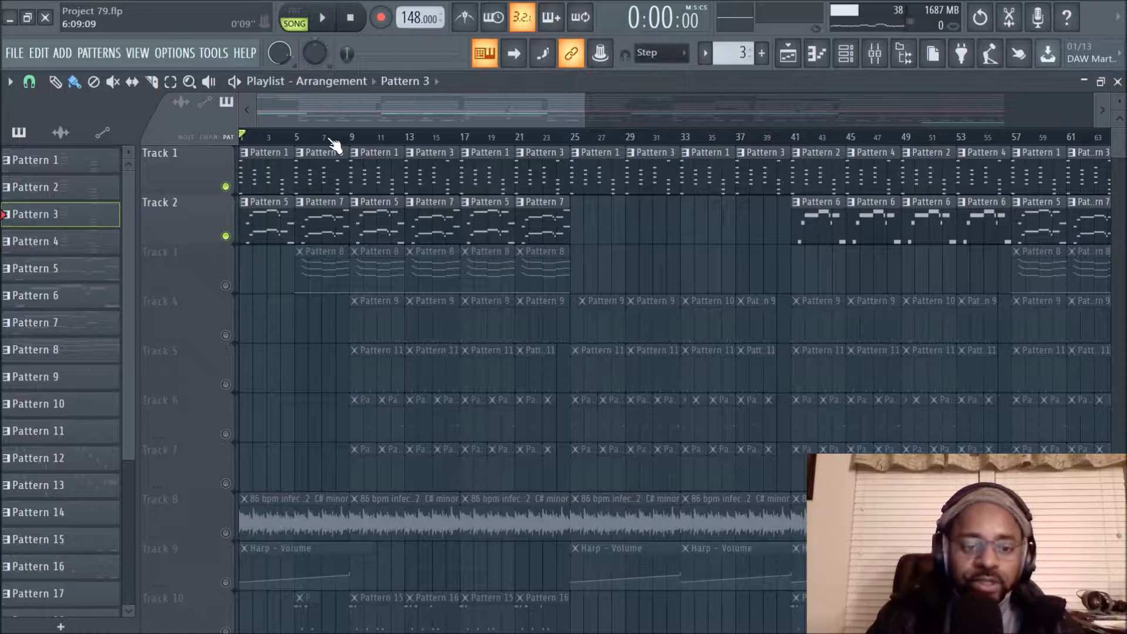
pyautogui.scroll(4, 333, 144)
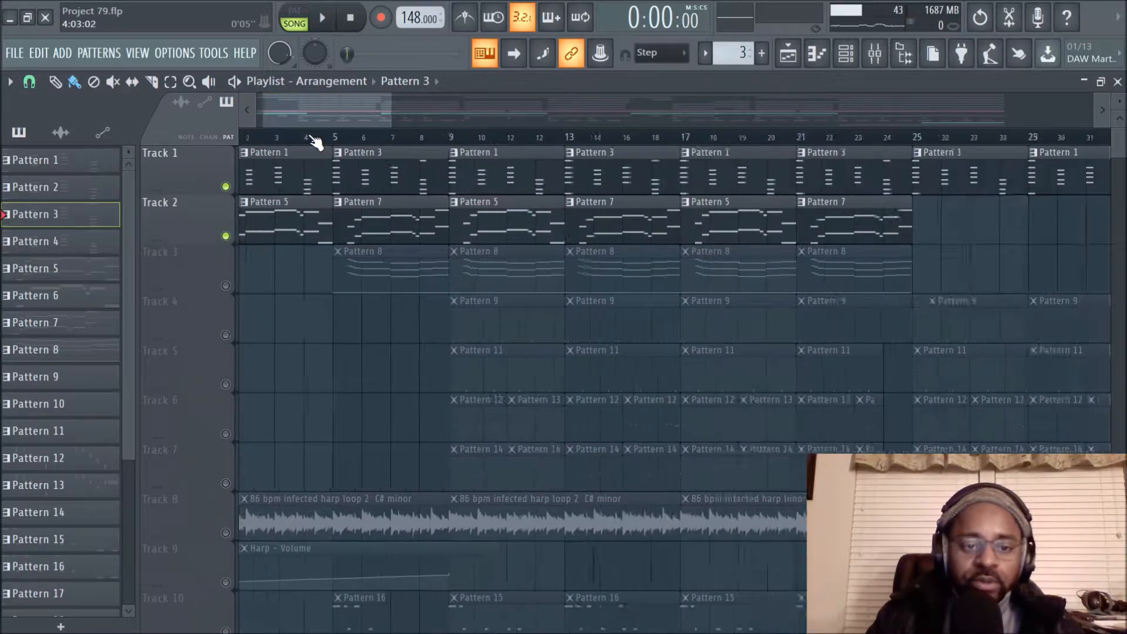
pyautogui.scroll(-1, 350, 143)
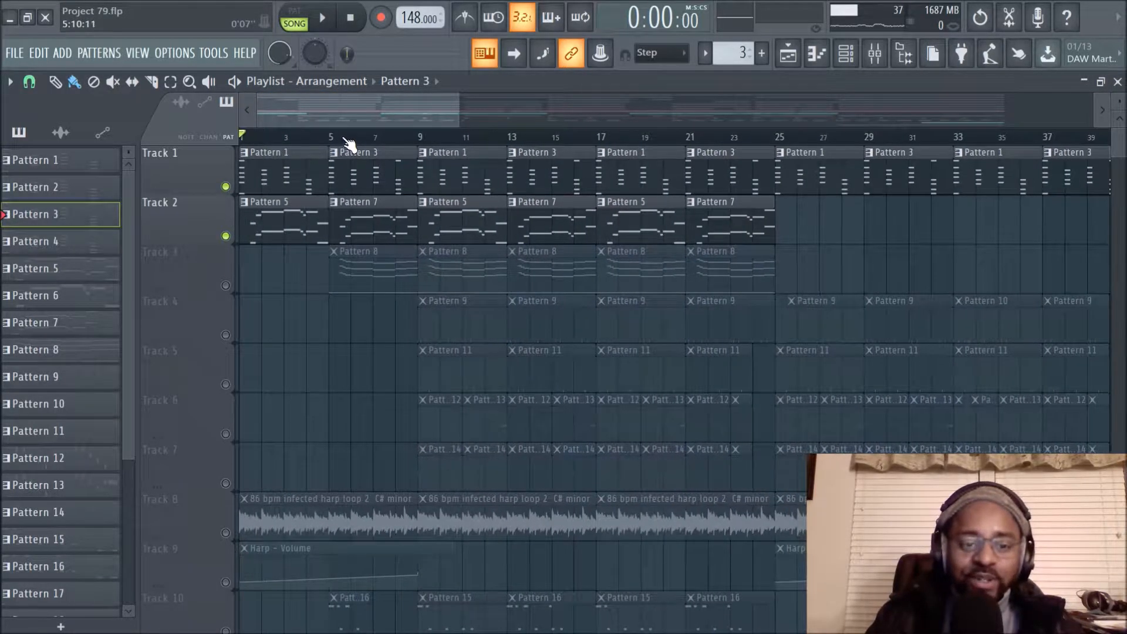
pyautogui.scroll(-1, 346, 144)
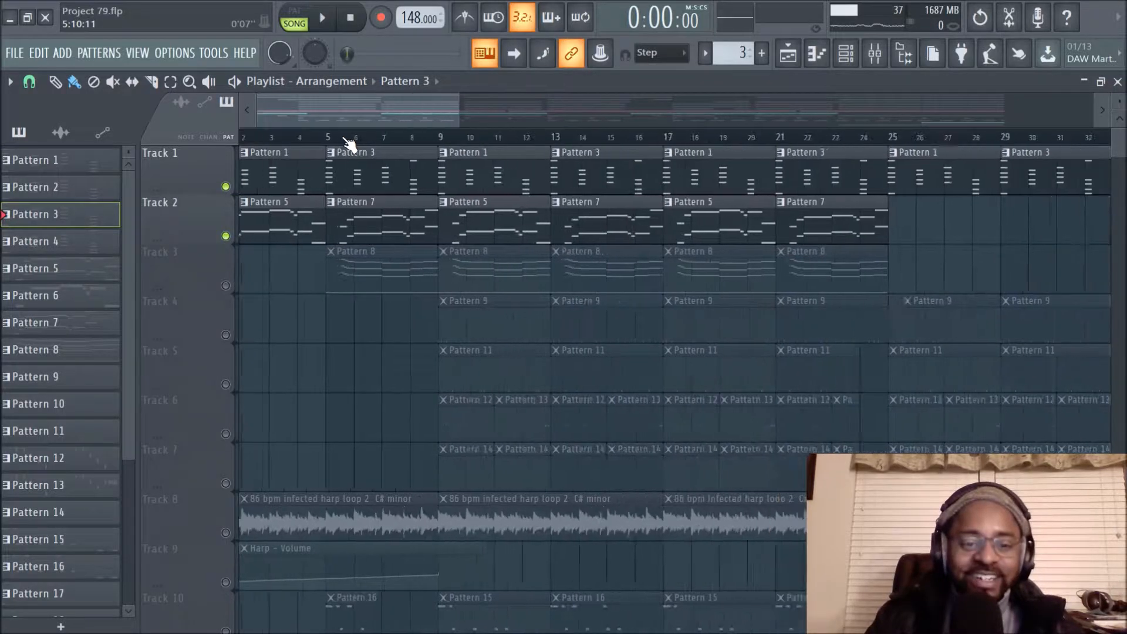
pyautogui.scroll(3, 327, 144)
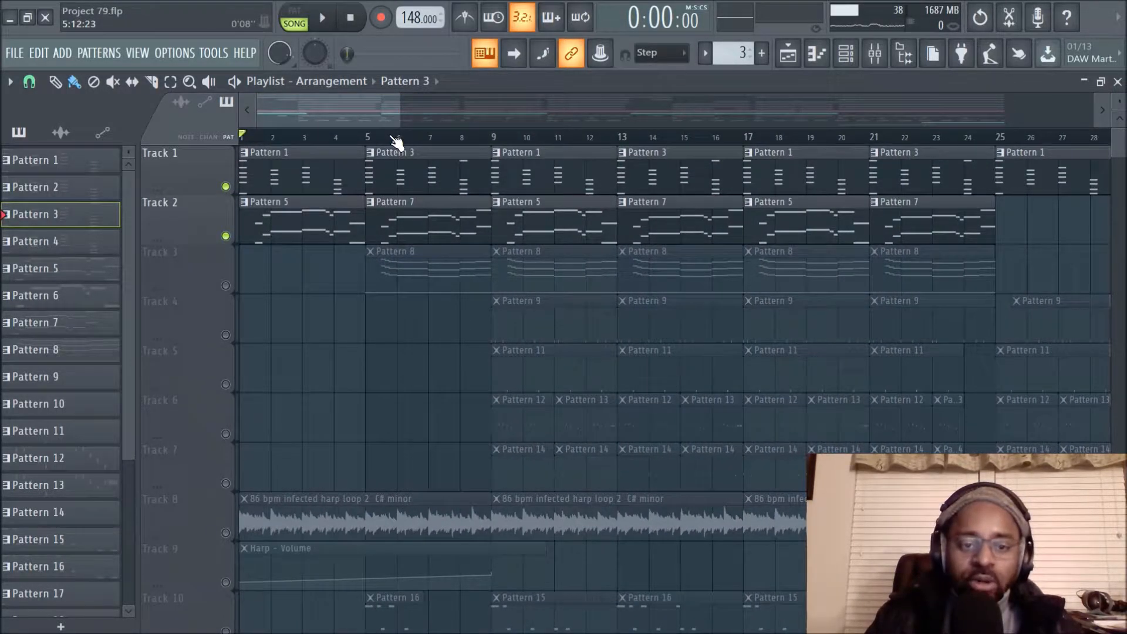
pyautogui.scroll(-2, 397, 143)
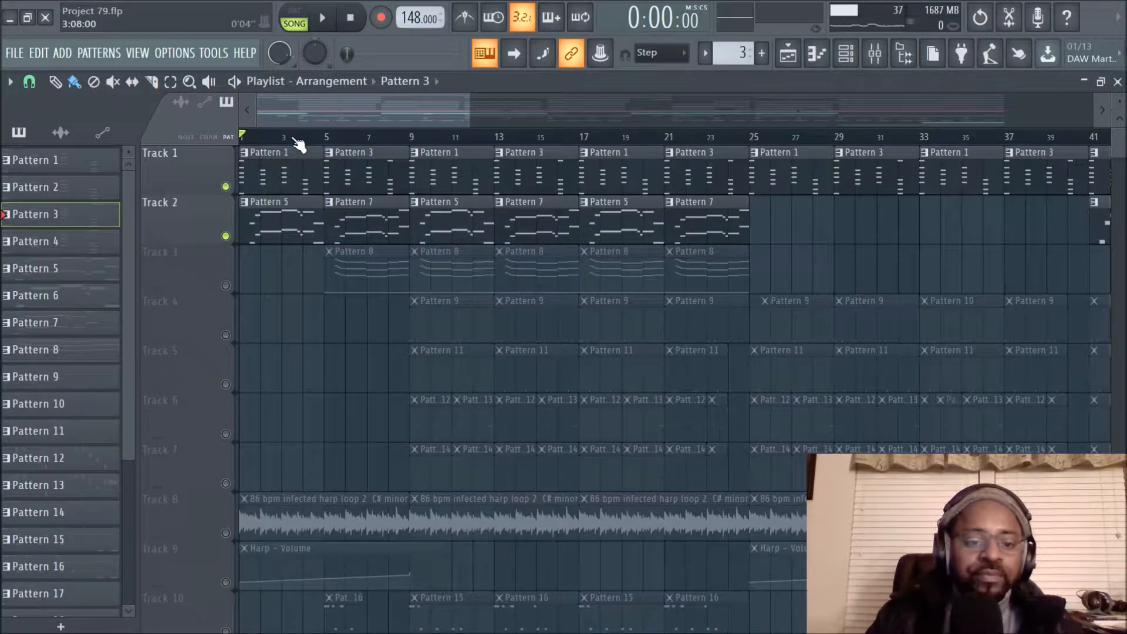
# - Check the buffer length in the audio settings and briefly test playback from the start of the song
pyautogui.click(158, 53)
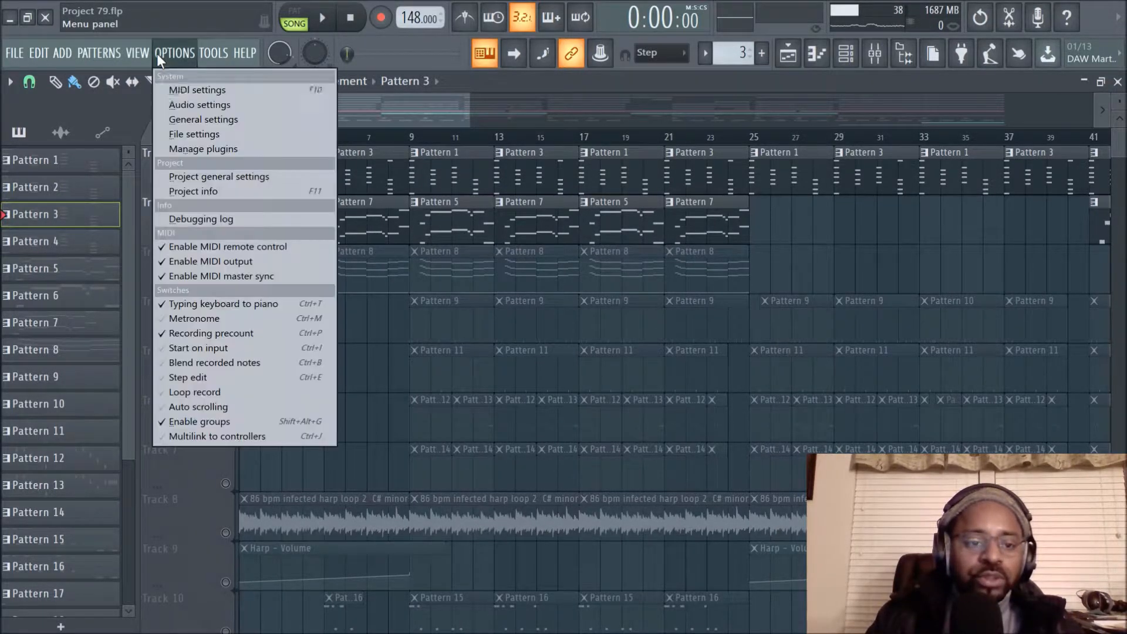
pyautogui.click(194, 104)
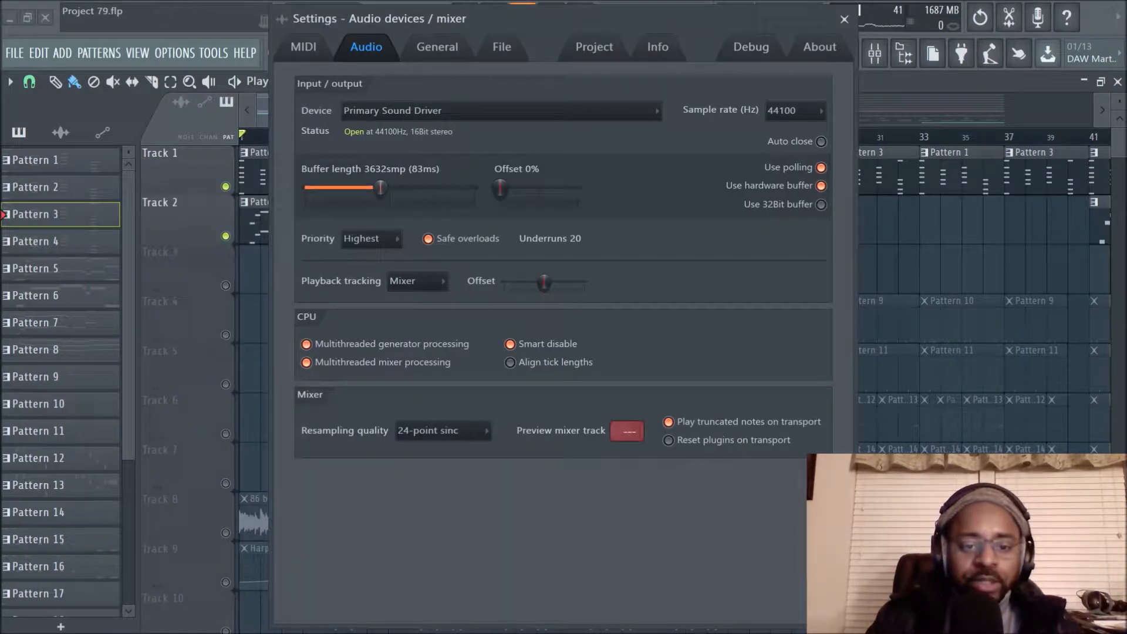
pyautogui.click(844, 19)
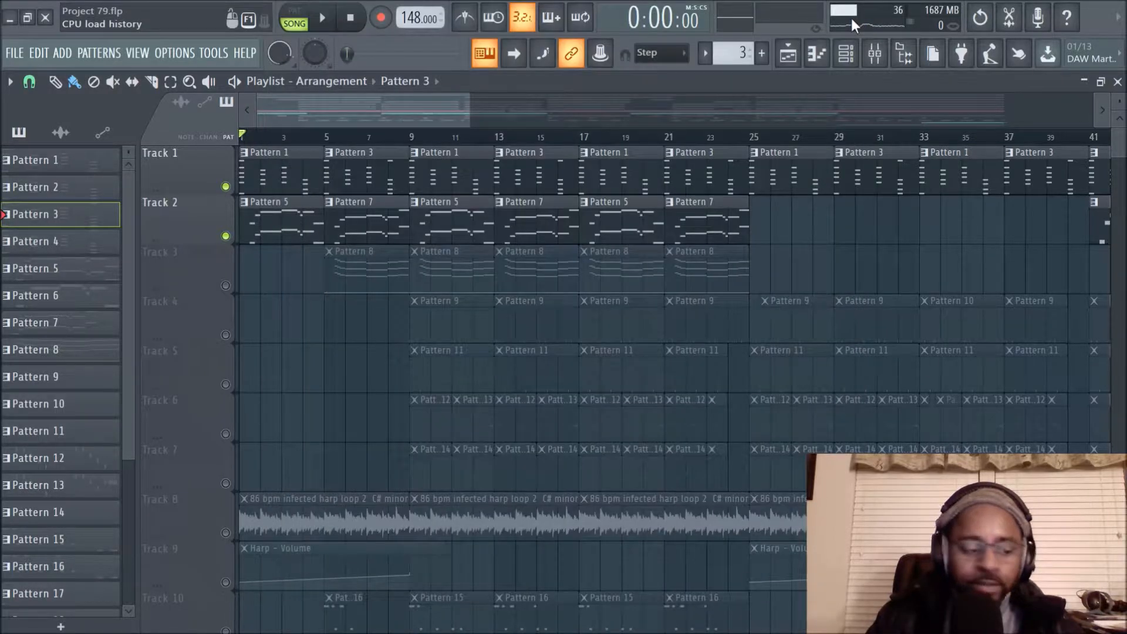
pyautogui.click(322, 18)
pyautogui.click(351, 20)
# - Try an audio buffer length of about 3344 samples (76 ms) and briefly play the song from the start
pyautogui.click(176, 51)
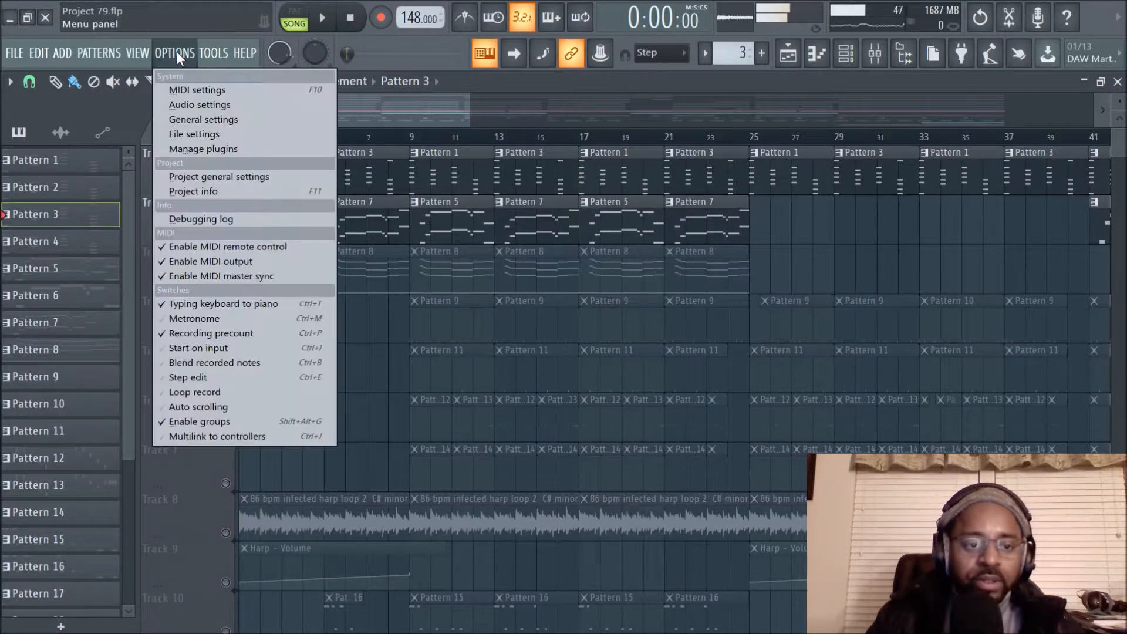
pyautogui.click(176, 104)
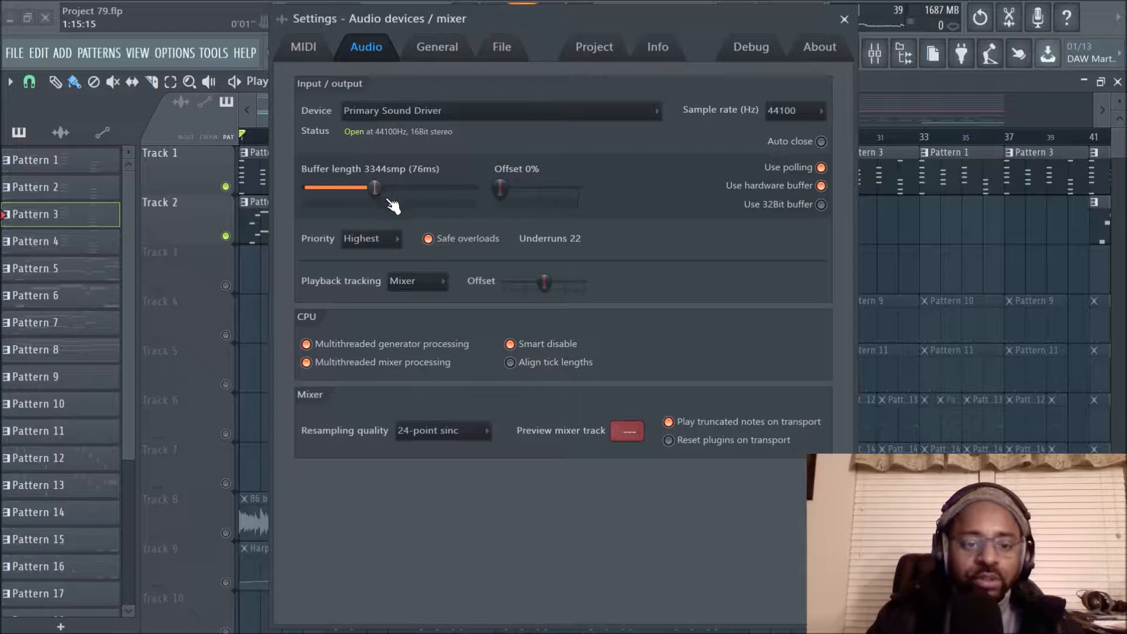
pyautogui.click(844, 20)
pyautogui.click(322, 18)
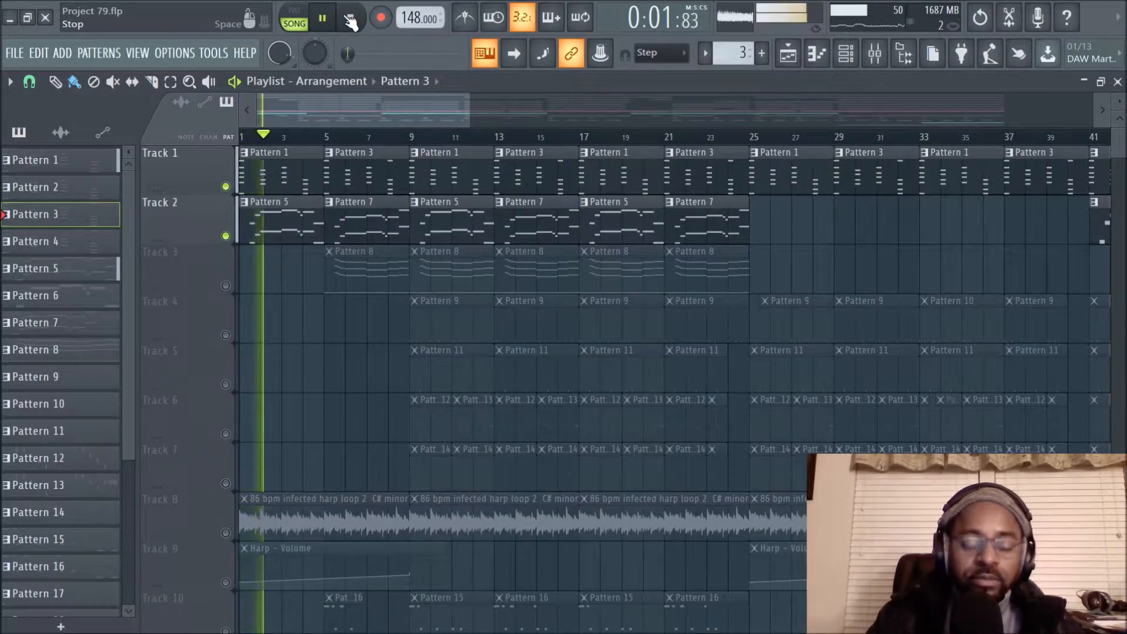
pyautogui.click(351, 19)
# - Increase the buffer length in the audio settings and play Tracks 1 and 2 from the start to test playback
pyautogui.click(171, 54)
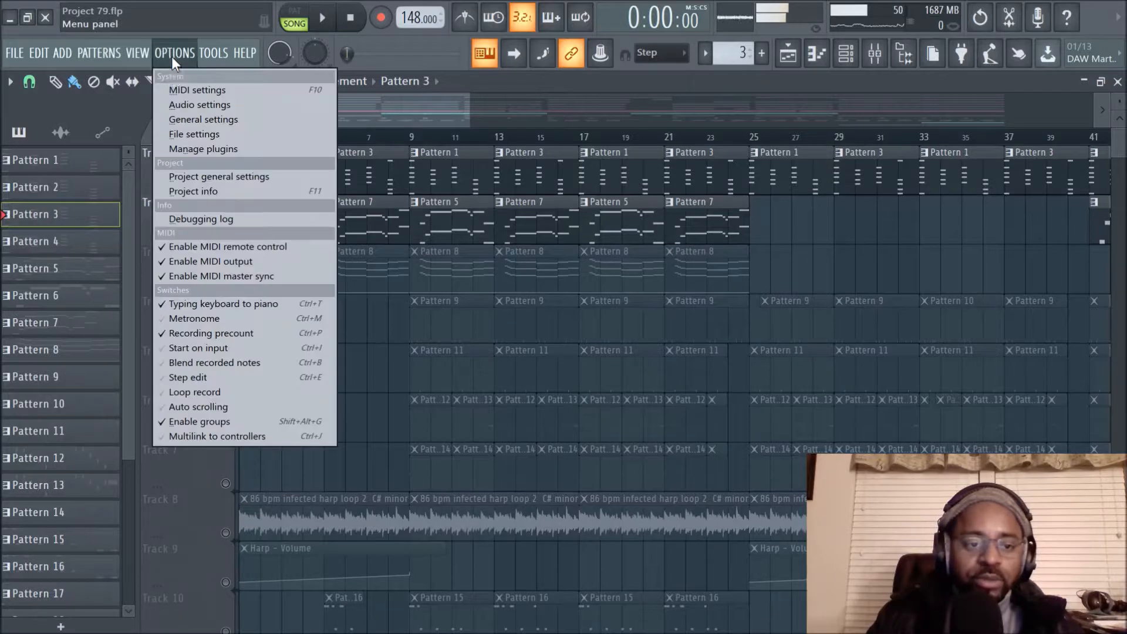
pyautogui.click(174, 101)
pyautogui.moveTo(381, 193); pyautogui.dragTo(424, 187)
pyautogui.click(844, 19)
pyautogui.click(323, 19)
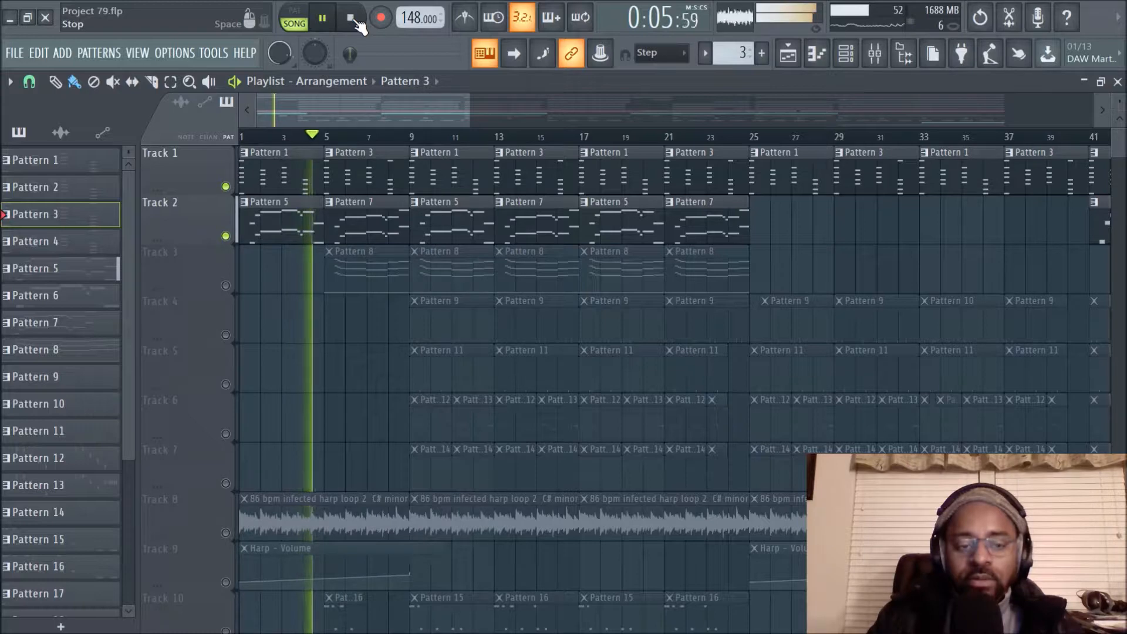
pyautogui.click(355, 19)
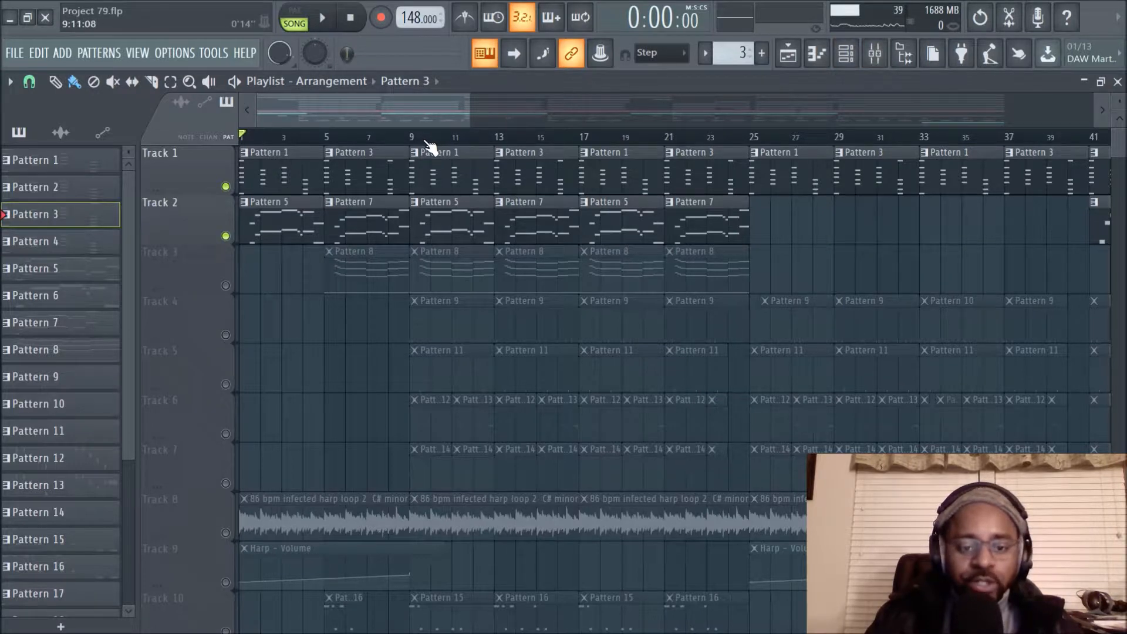
# - Unmute Track 3, solo it and play its first Pattern 8 clip from bar 5
pyautogui.click(225, 285)
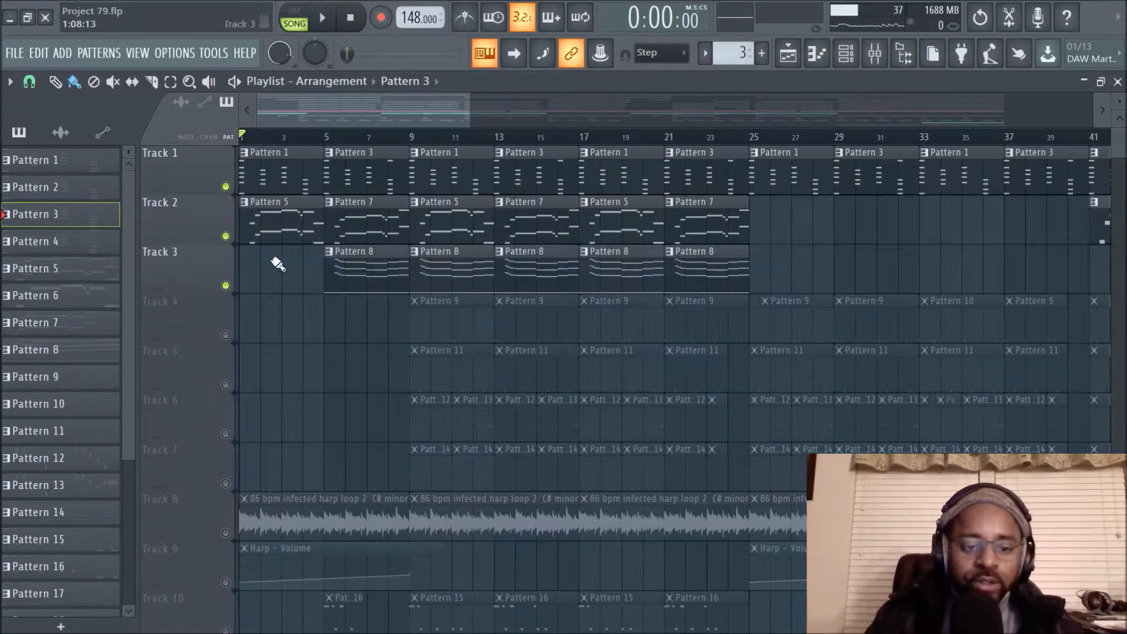
pyautogui.click(319, 137)
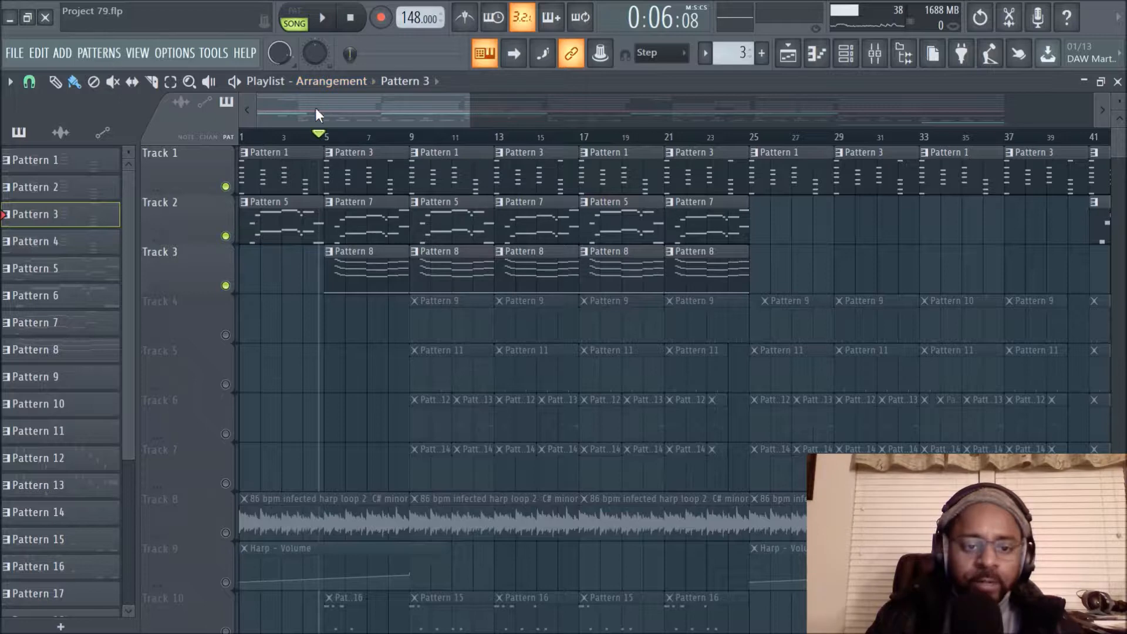
pyautogui.click(330, 140)
pyautogui.click(325, 141)
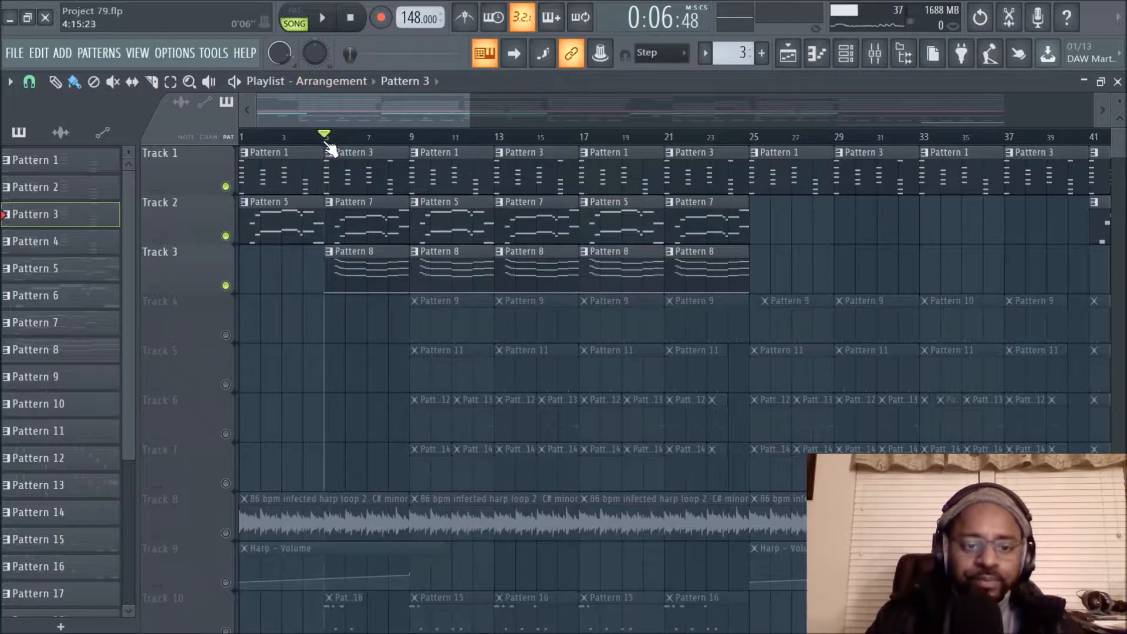
pyautogui.rightClick(227, 286)
pyautogui.click(332, 20)
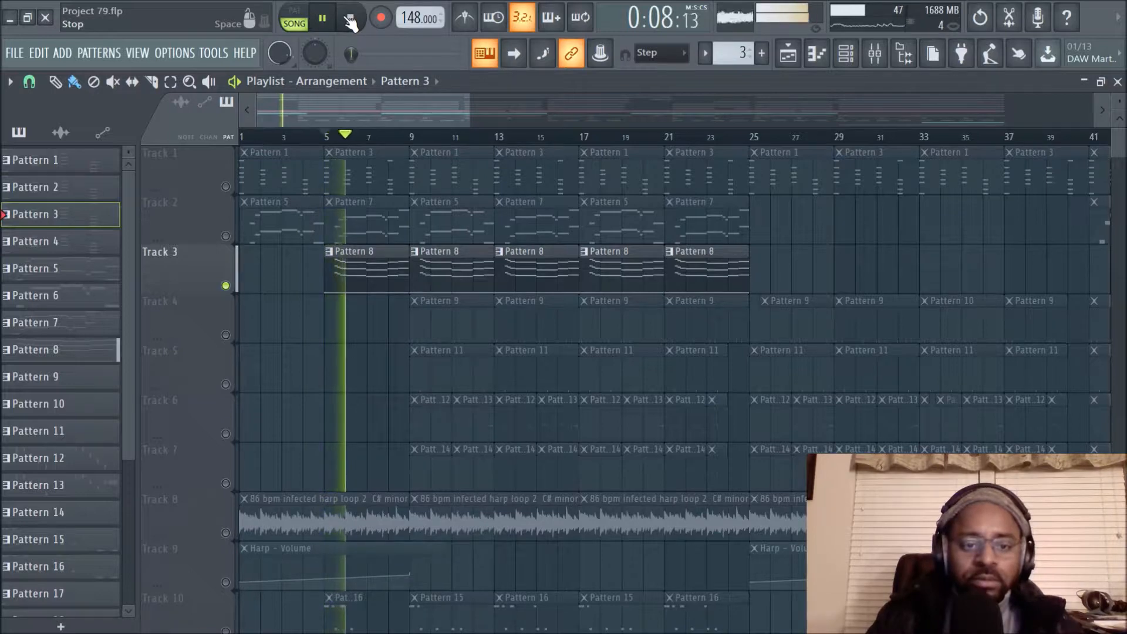
pyautogui.click(350, 21)
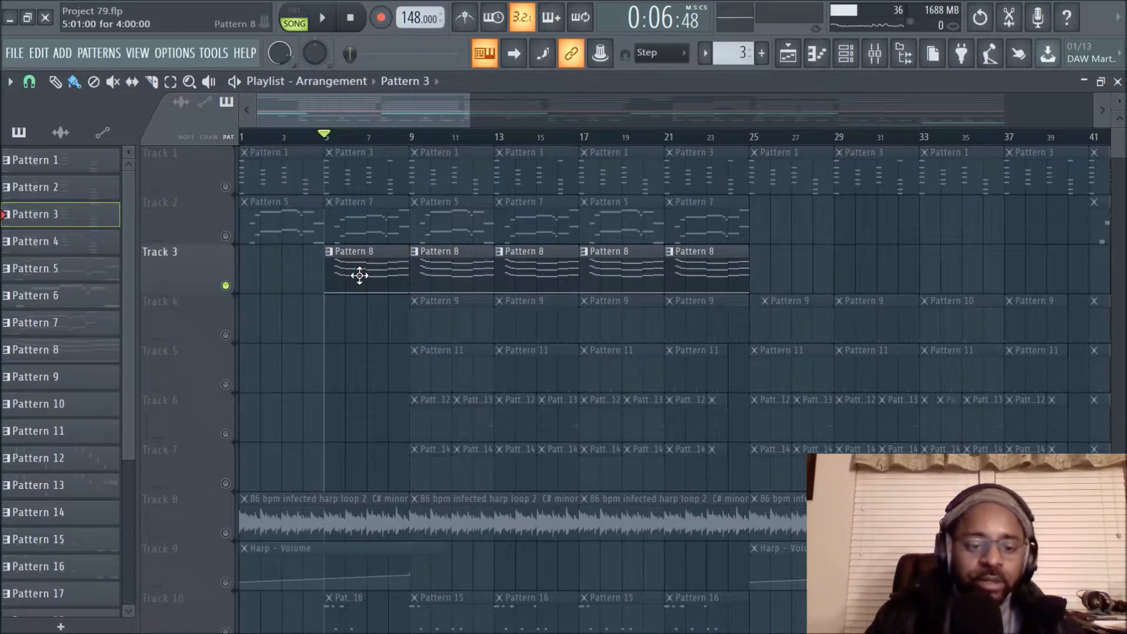
# - Play soloed Track 3 and examine Pattern 8's notes across the octaves in the piano roll during playback
pyautogui.click(323, 24)
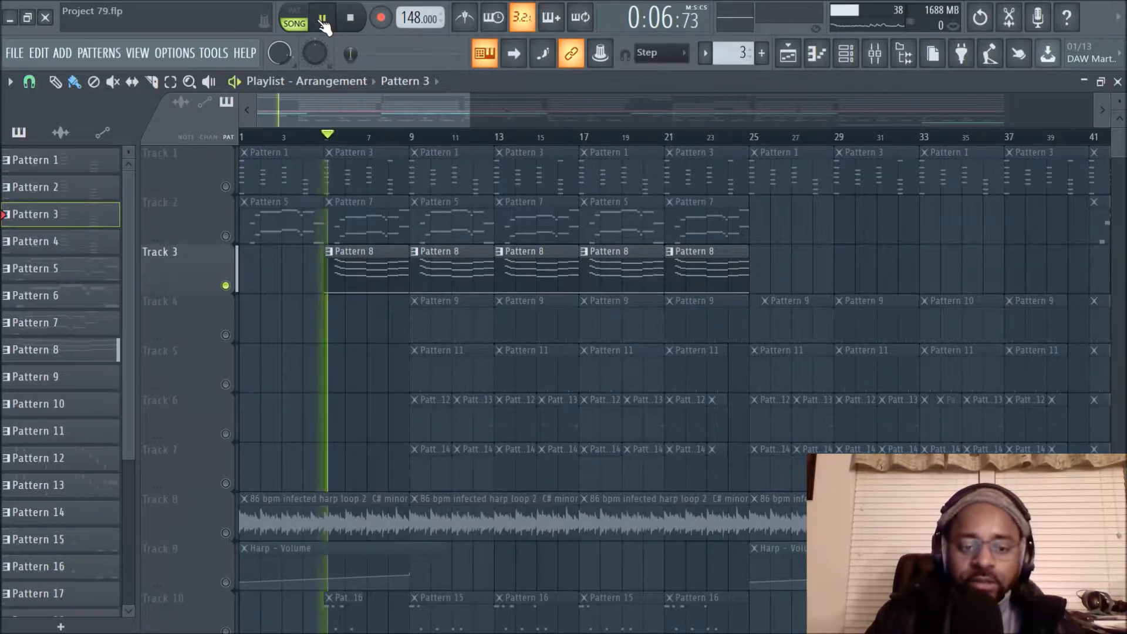
pyautogui.doubleClick(365, 273)
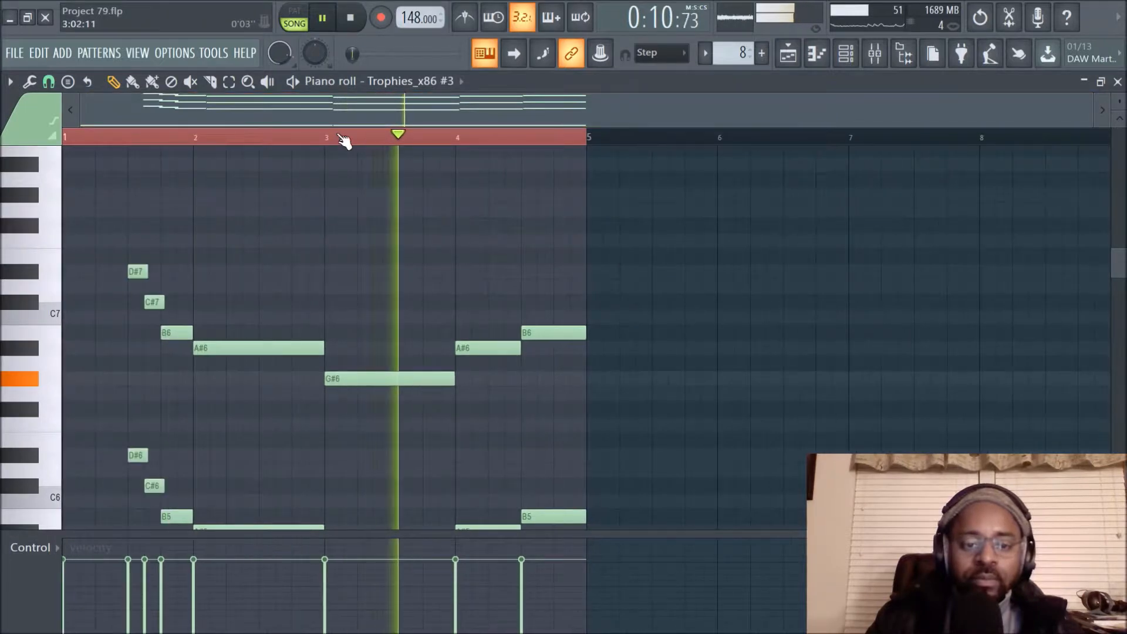
pyautogui.scroll(2, 347, 138)
pyautogui.scroll(-2, 354, 144)
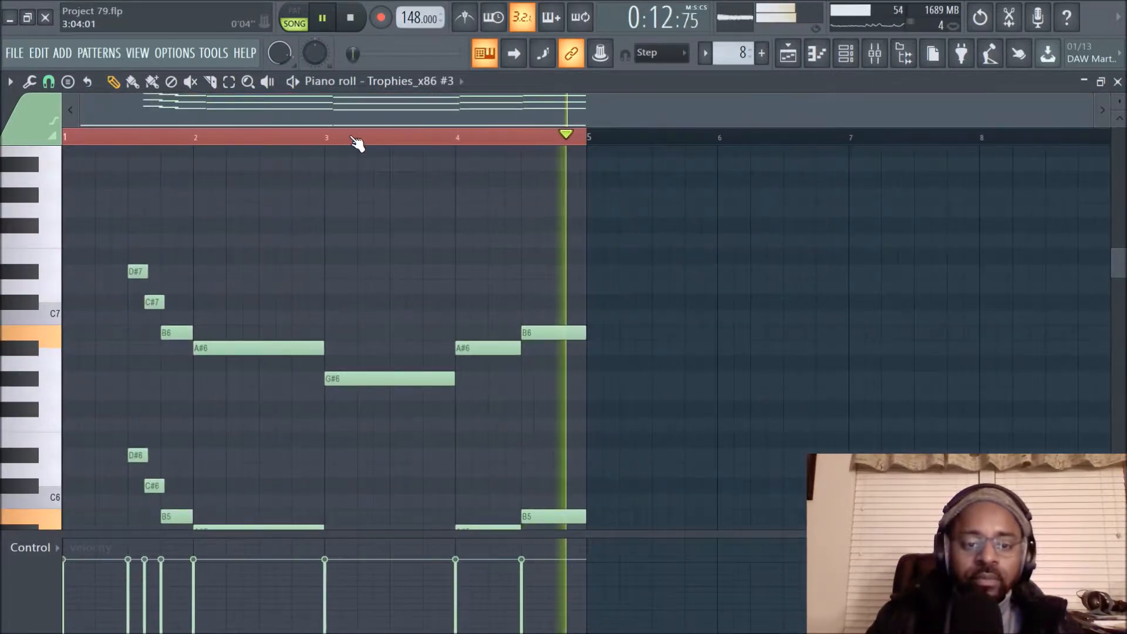
pyautogui.scroll(-3, 1115, 109)
pyautogui.scroll(-1, 892, 211)
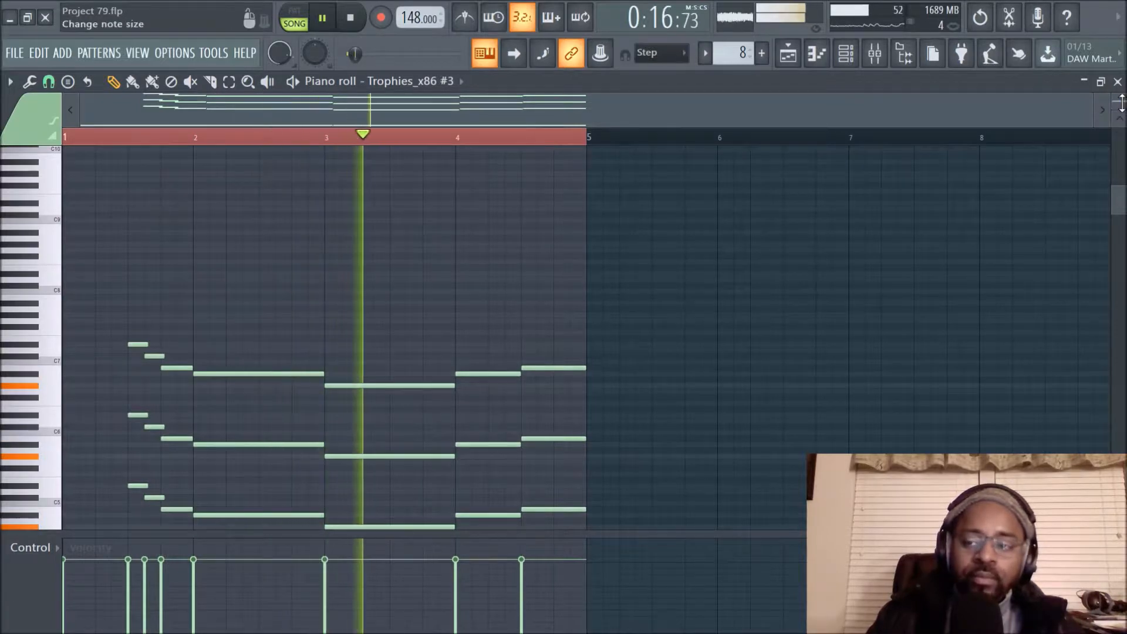
pyautogui.scroll(6, 1118, 102)
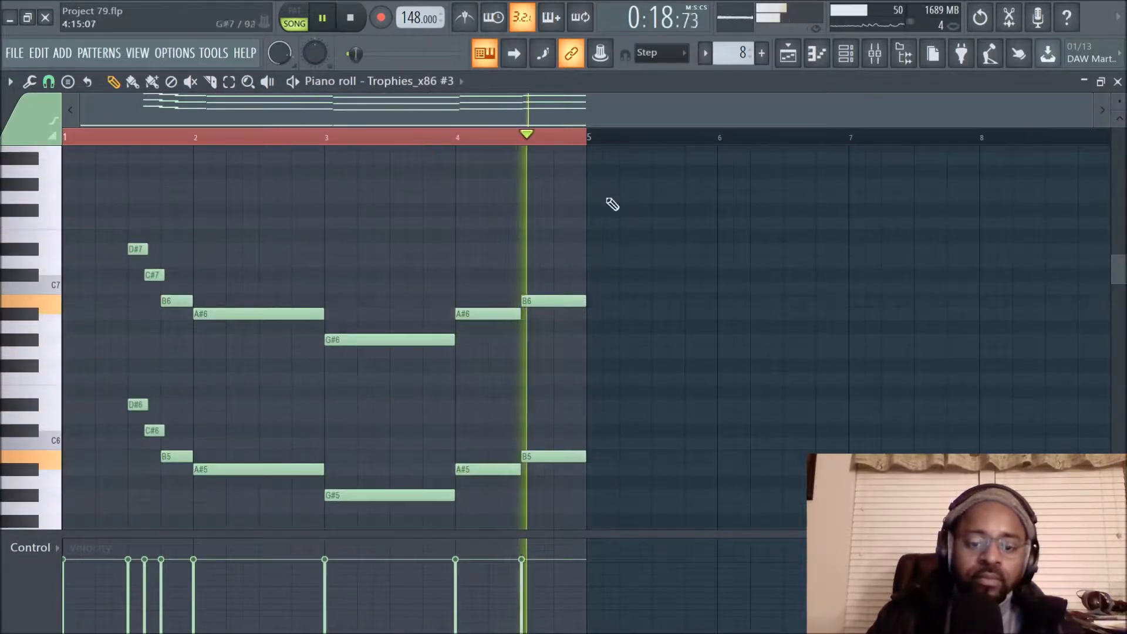
pyautogui.scroll(-5, 896, 242)
pyautogui.scroll(-3, 717, 231)
pyautogui.scroll(6, 717, 231)
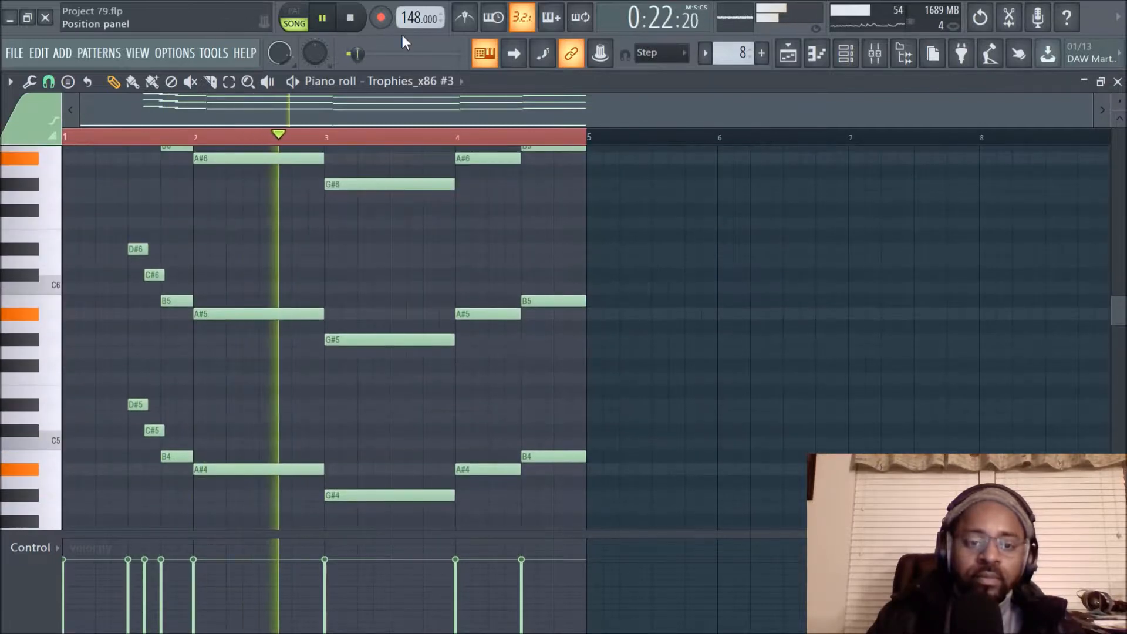
pyautogui.click(350, 18)
# - With playback stopped, compare the duplicated melody lines in Pattern 8 between the fourth and seventh octaves
pyautogui.scroll(1, 505, 259)
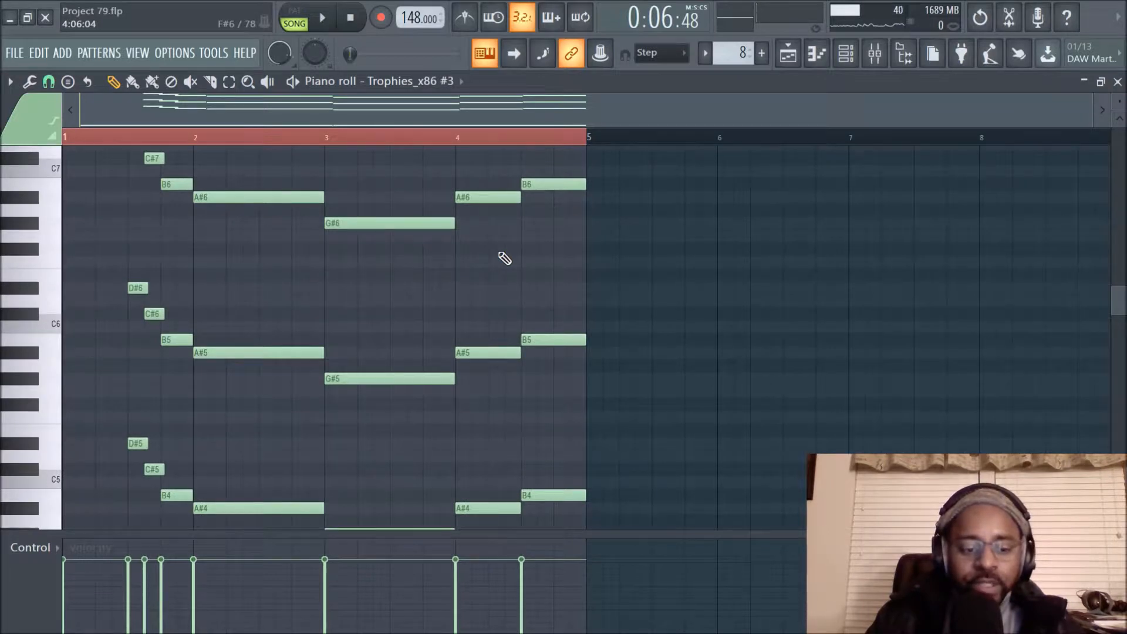
pyautogui.scroll(-2, 203, 249)
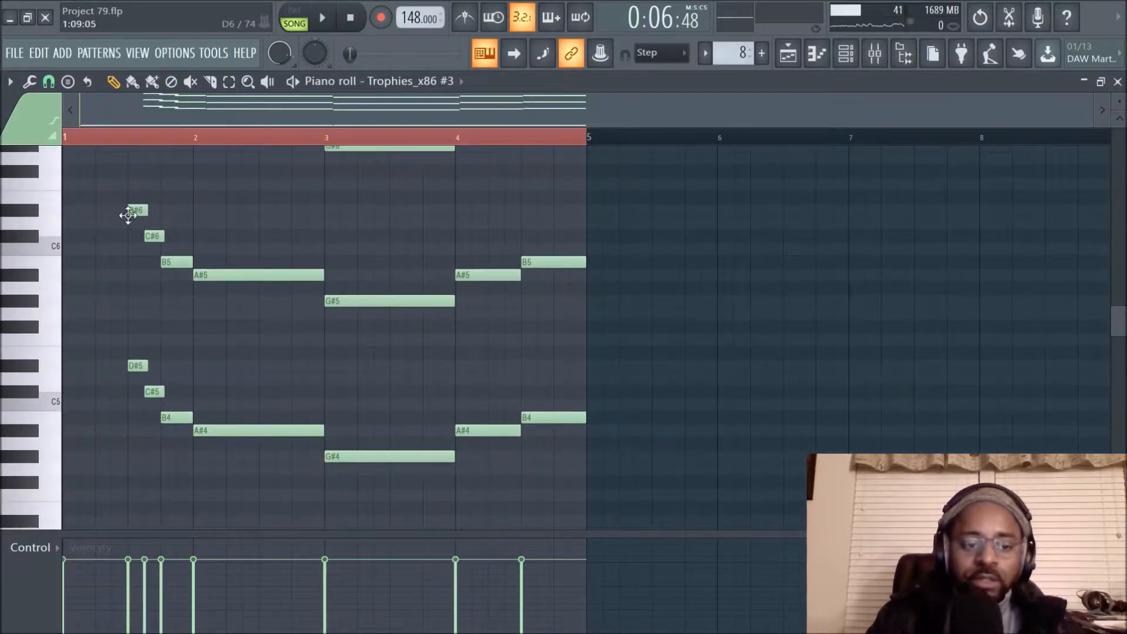
pyautogui.scroll(2, 270, 274)
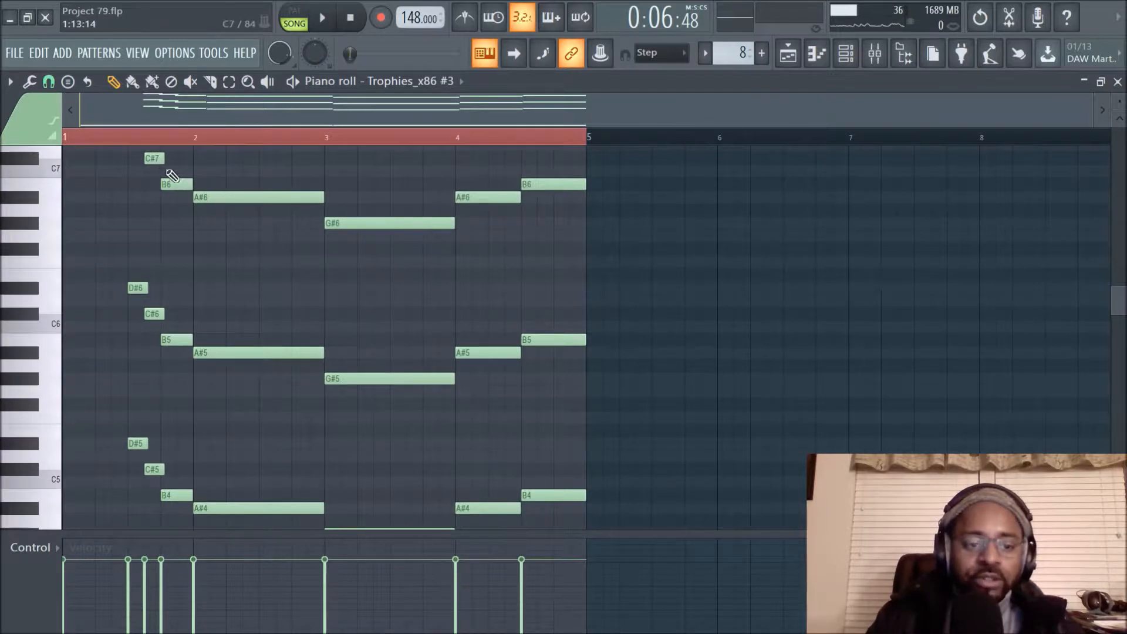
pyautogui.scroll(-2, 293, 435)
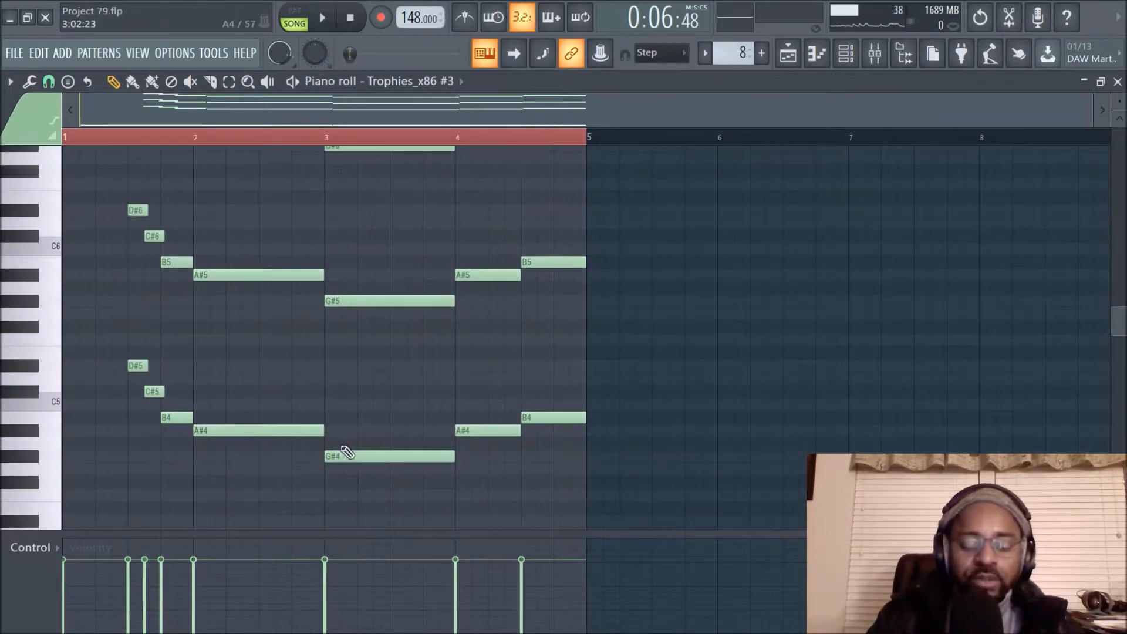
pyautogui.scroll(2, 370, 455)
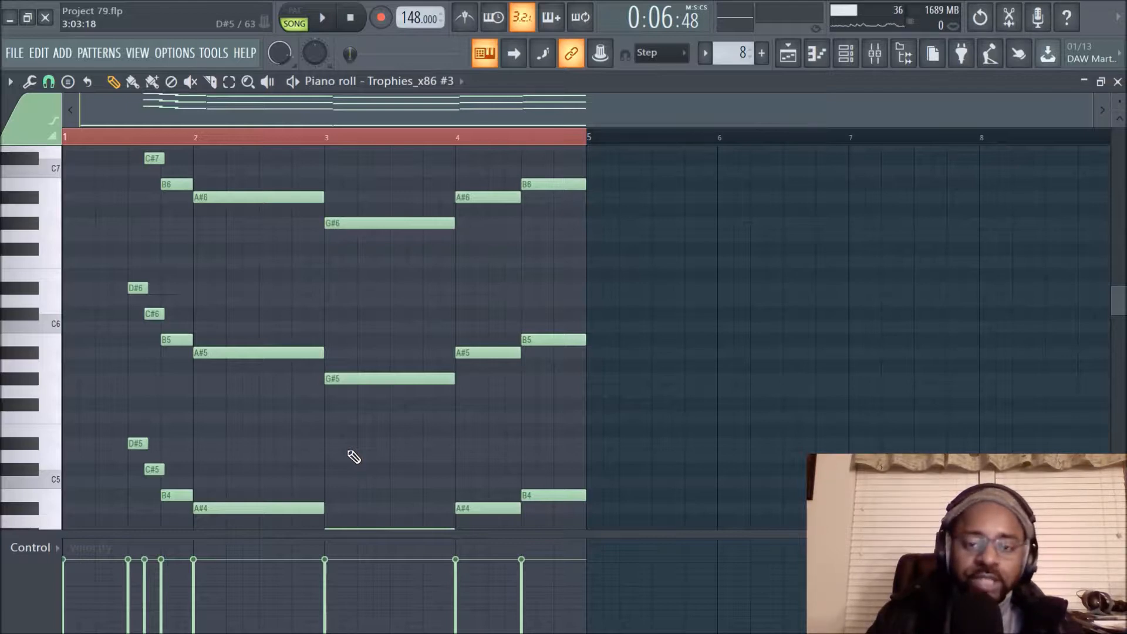
# - Find the long sustained D#2 notes at the bottom of Pattern 8 and audition the D#2 key
pyautogui.scroll(-6, 259, 310)
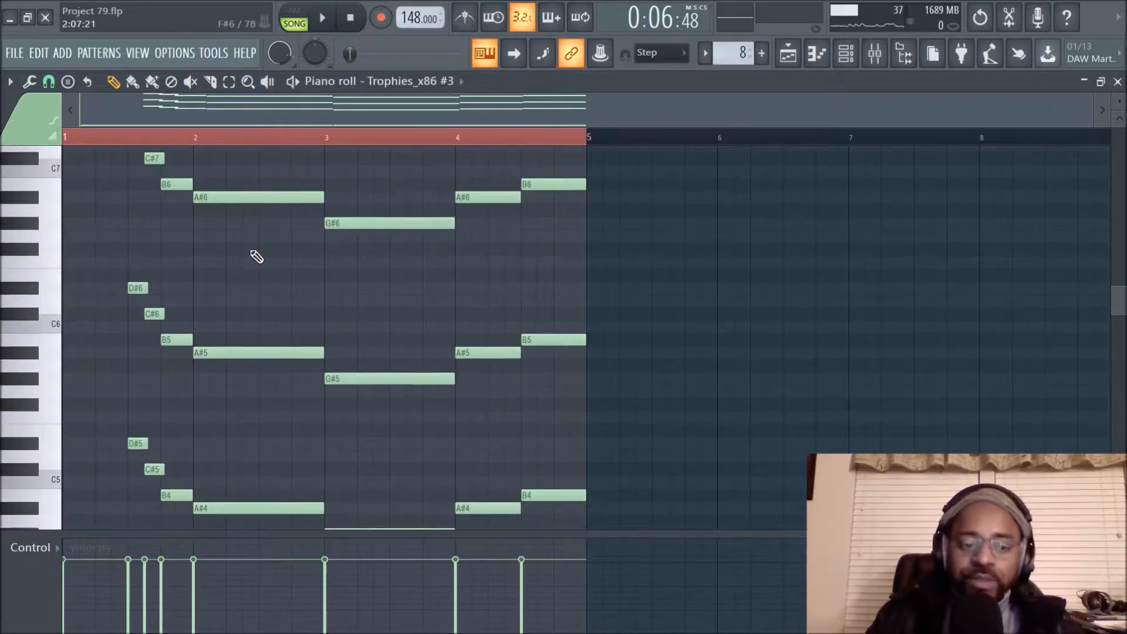
pyautogui.scroll(-4, 251, 253)
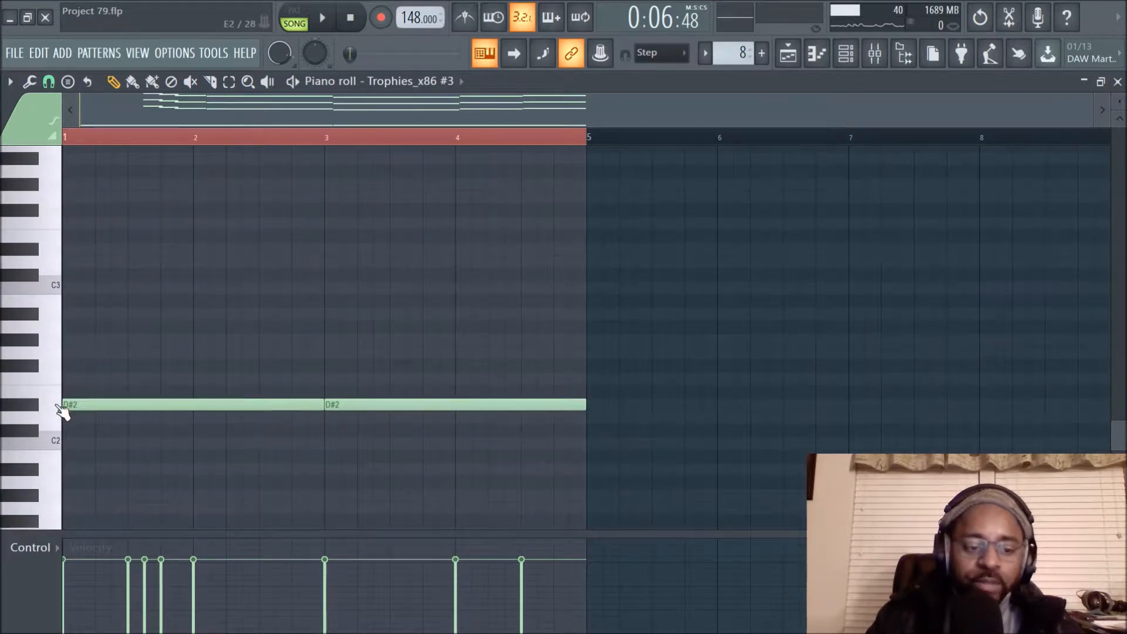
pyautogui.click(30, 405)
pyautogui.click(30, 405)
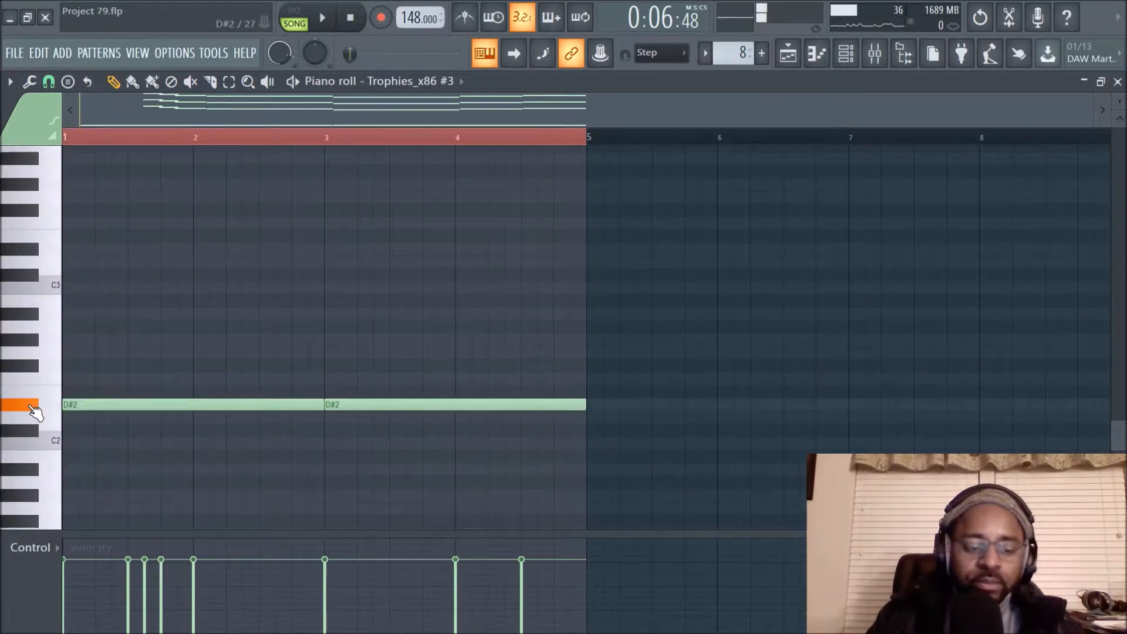
# - Review Pattern 8's upper melody layers again, from the D#5 line up to the D#7 line
pyautogui.scroll(4, 315, 304)
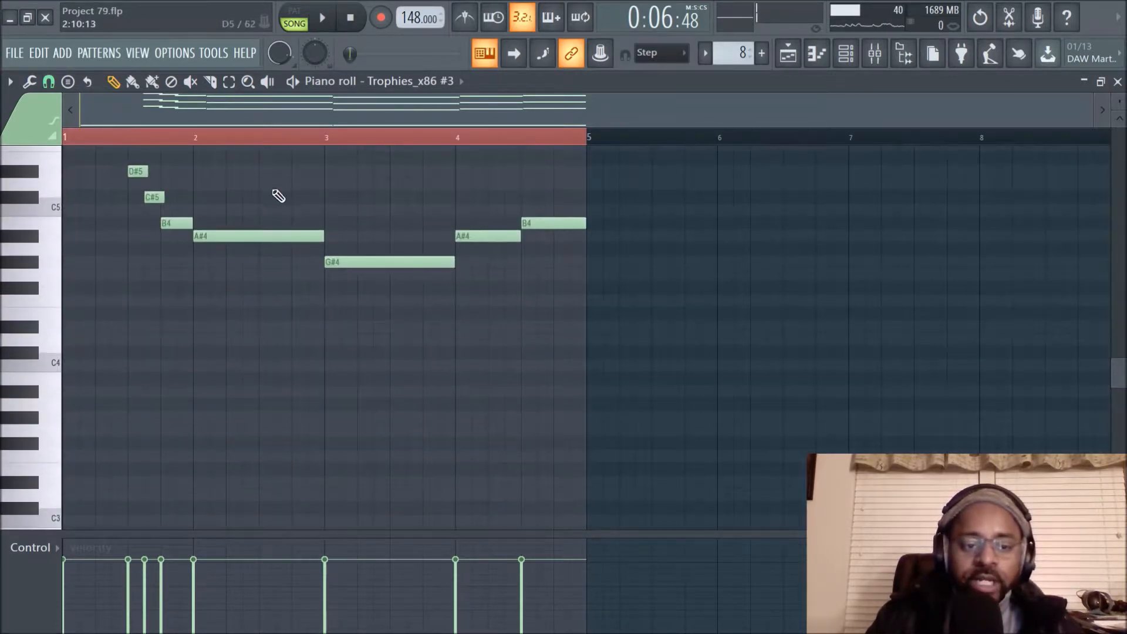
pyautogui.scroll(2, 276, 191)
pyautogui.scroll(4, 483, 267)
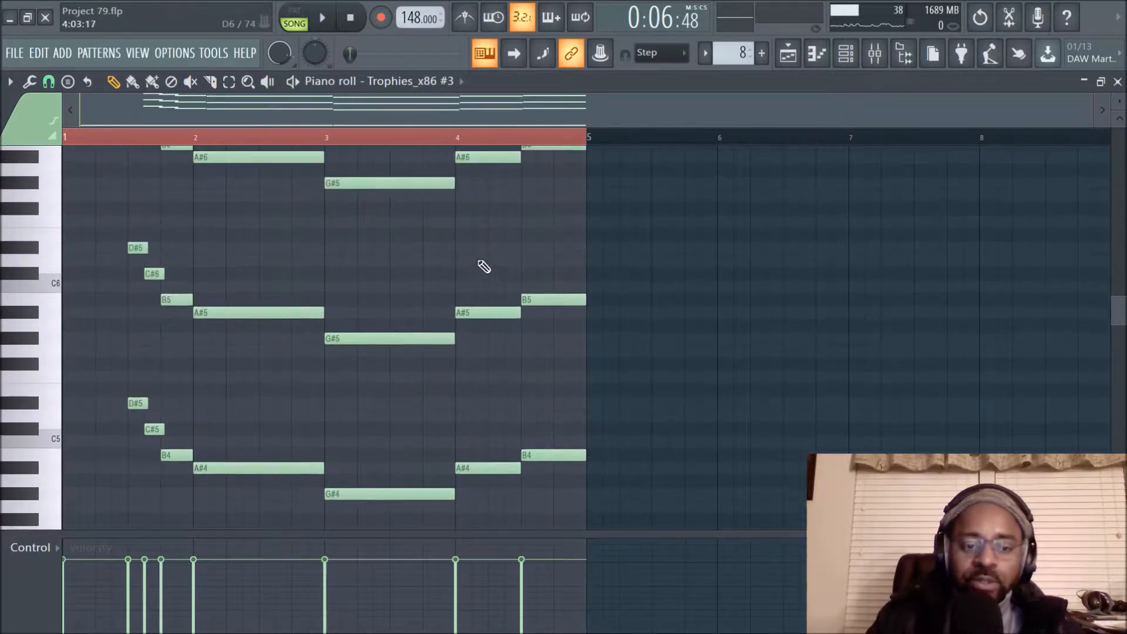
pyautogui.scroll(2, 246, 282)
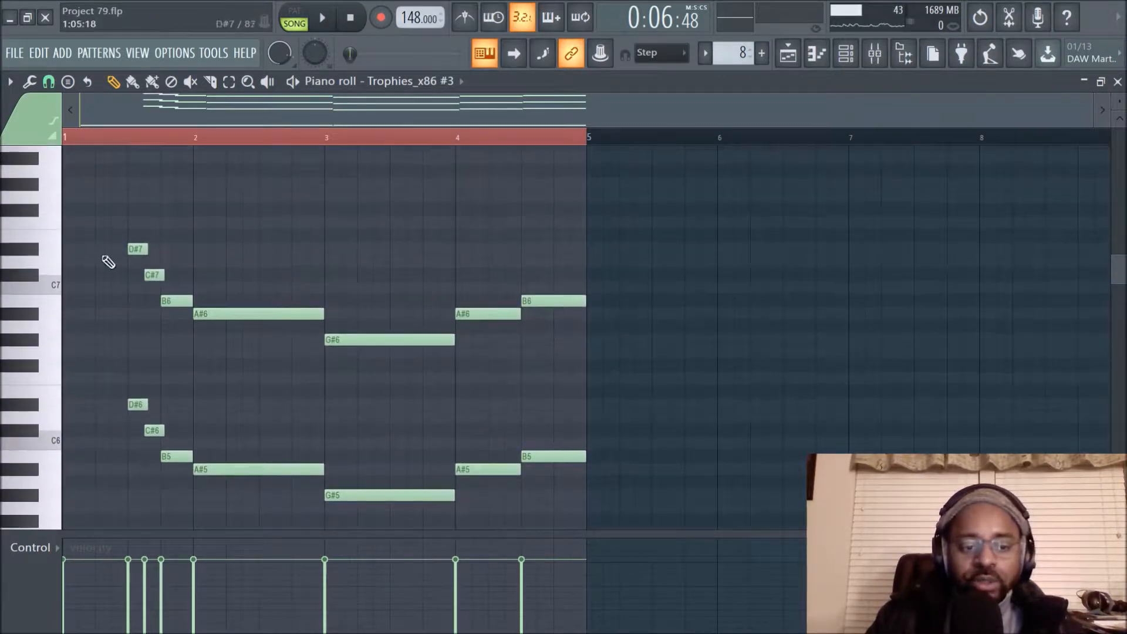
pyautogui.scroll(-4, 334, 325)
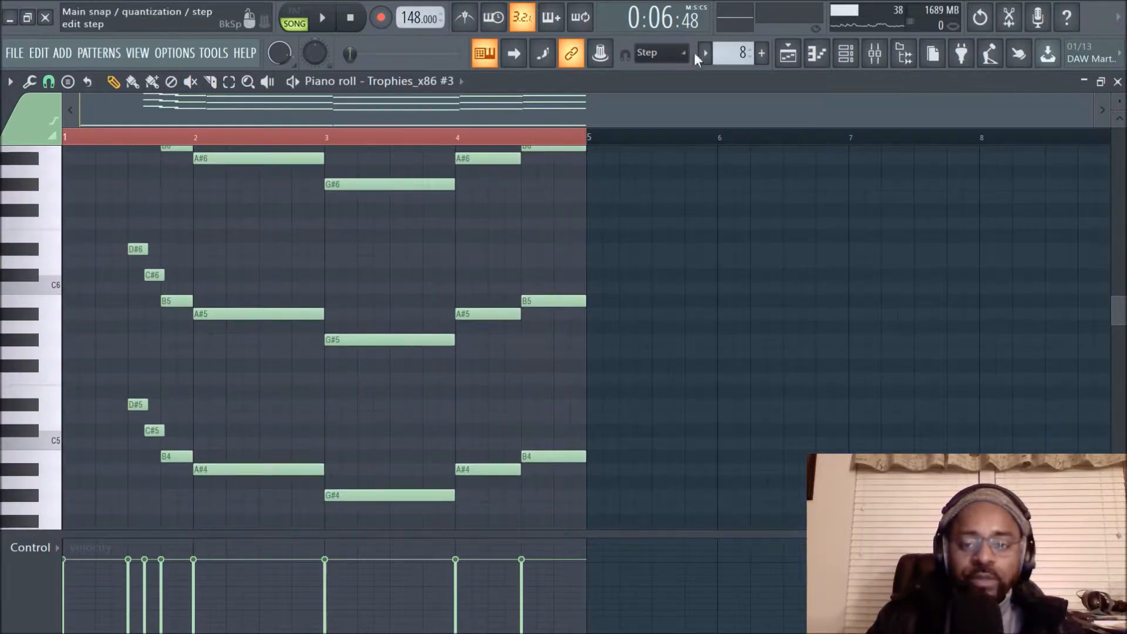
# - Return to the playlist, unmute Tracks 1 and 2, and play them together with Track 3 from bar 5
pyautogui.click(790, 55)
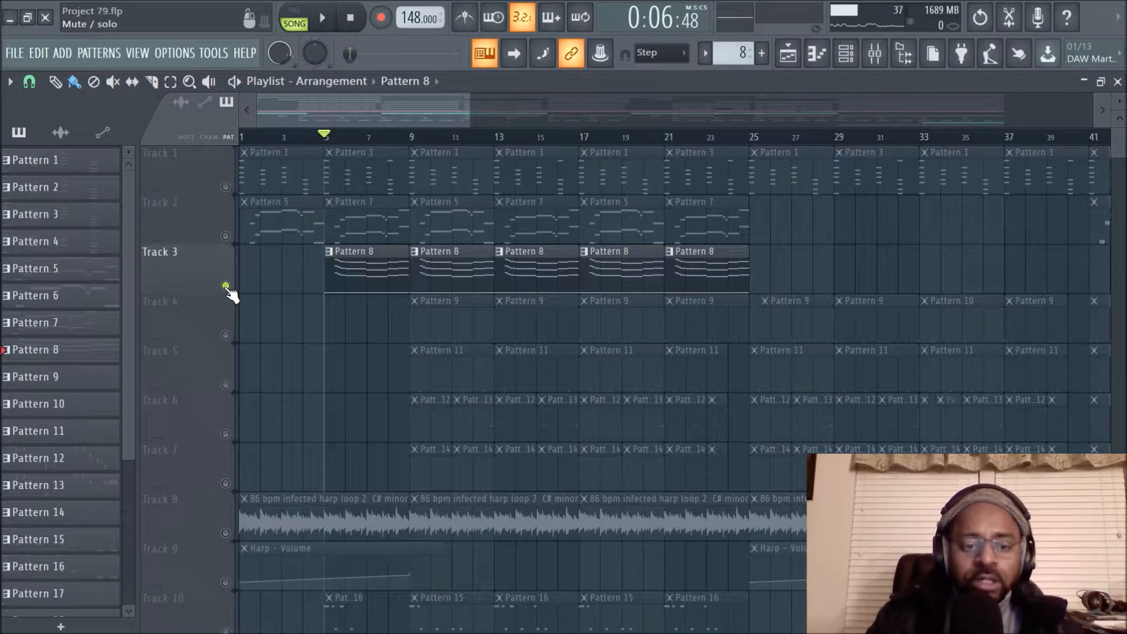
pyautogui.click(226, 186)
pyautogui.click(226, 236)
pyautogui.click(322, 18)
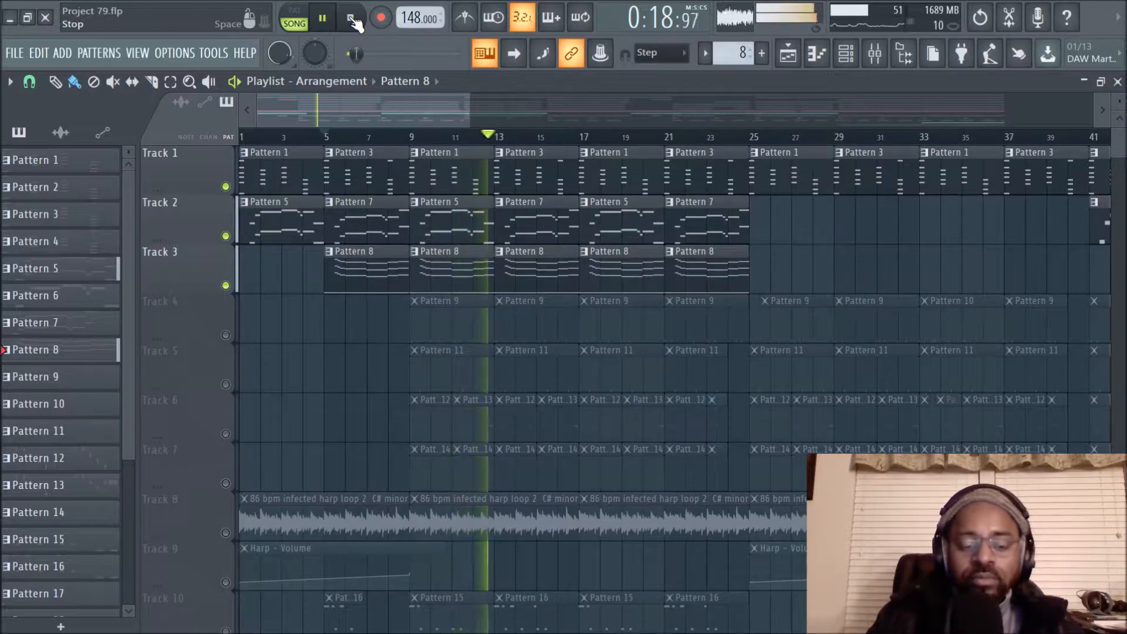
pyautogui.click(352, 19)
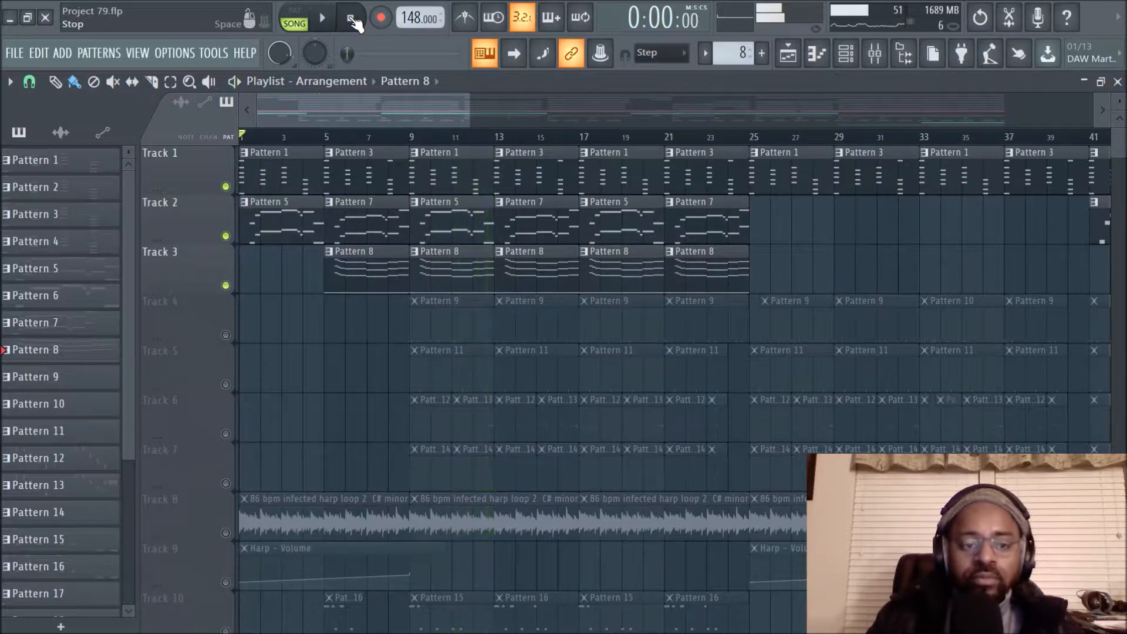
# - Reactivate all muted playlist tracks and look over the arrangement between Track 1 and Track 12
pyautogui.scroll(-4, 290, 312)
pyautogui.scroll(4, 281, 305)
pyautogui.rightClick(226, 188)
pyautogui.rightClick(226, 187)
pyautogui.scroll(-2, 350, 377)
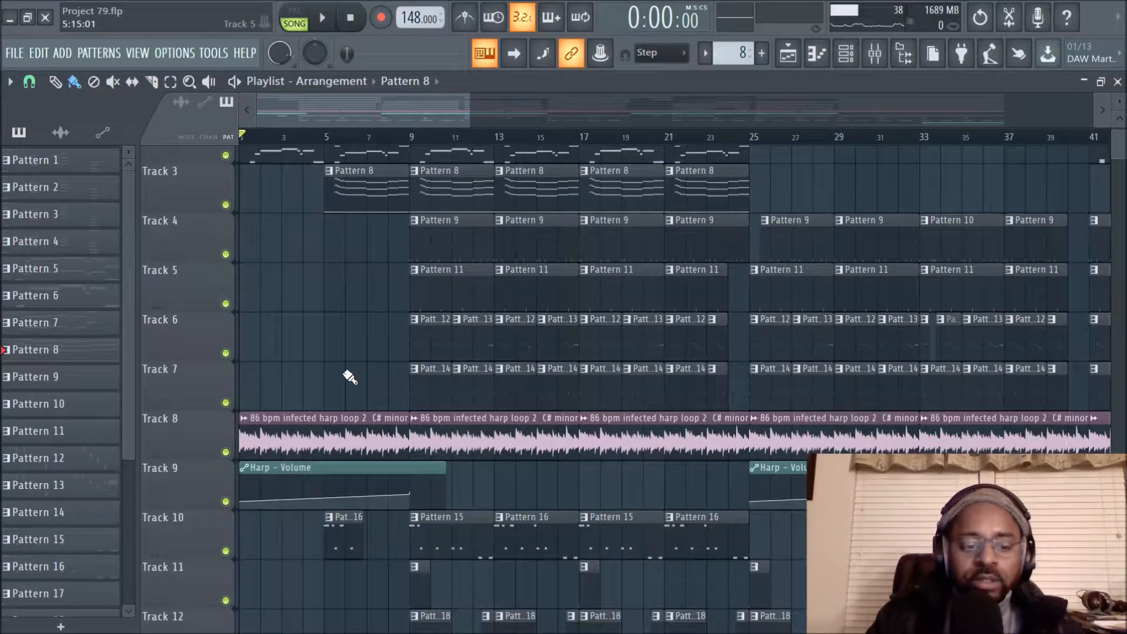
pyautogui.scroll(-1, 350, 377)
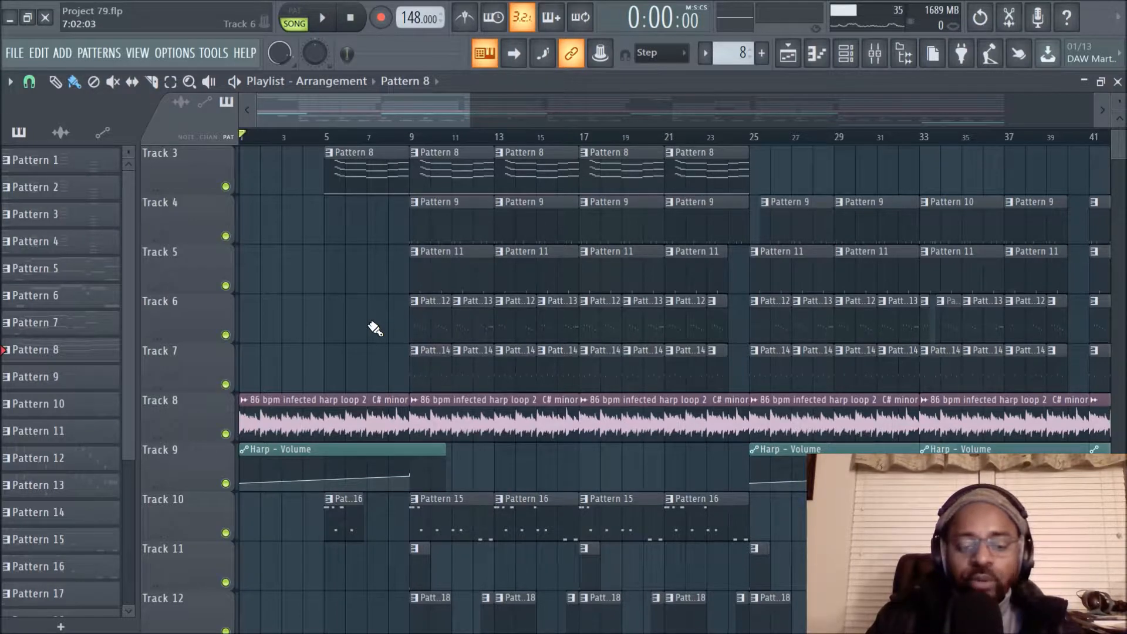
pyautogui.scroll(2, 374, 326)
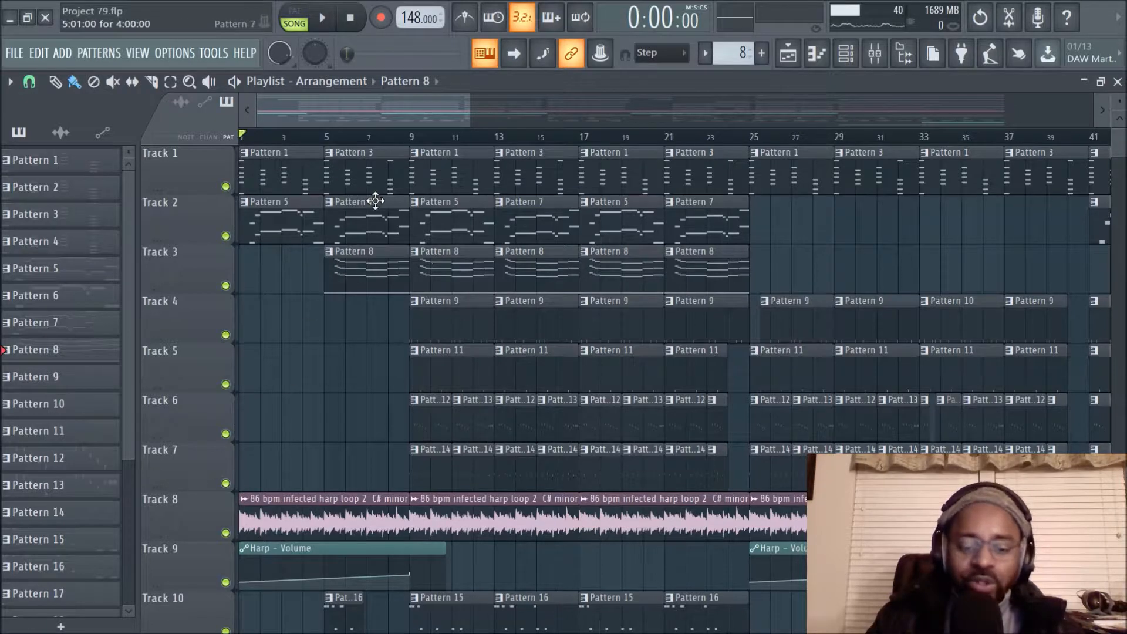
# - Solo Track 10 and play its short Pattern 16 clip from bar 5
pyautogui.scroll(-3, 352, 352)
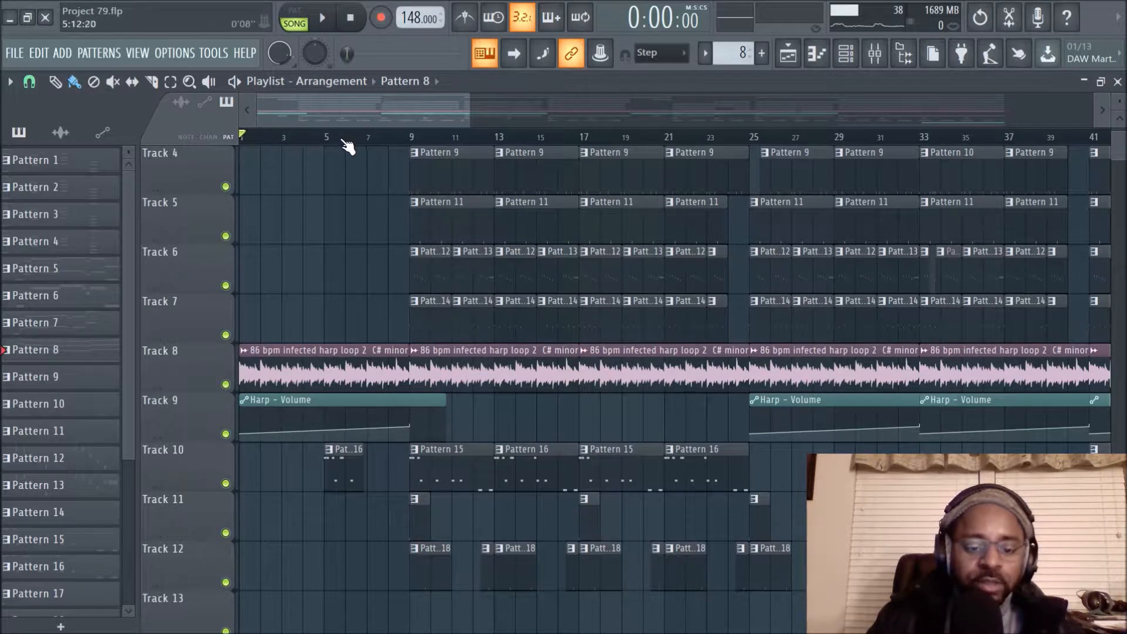
pyautogui.click(324, 140)
pyautogui.rightClick(225, 483)
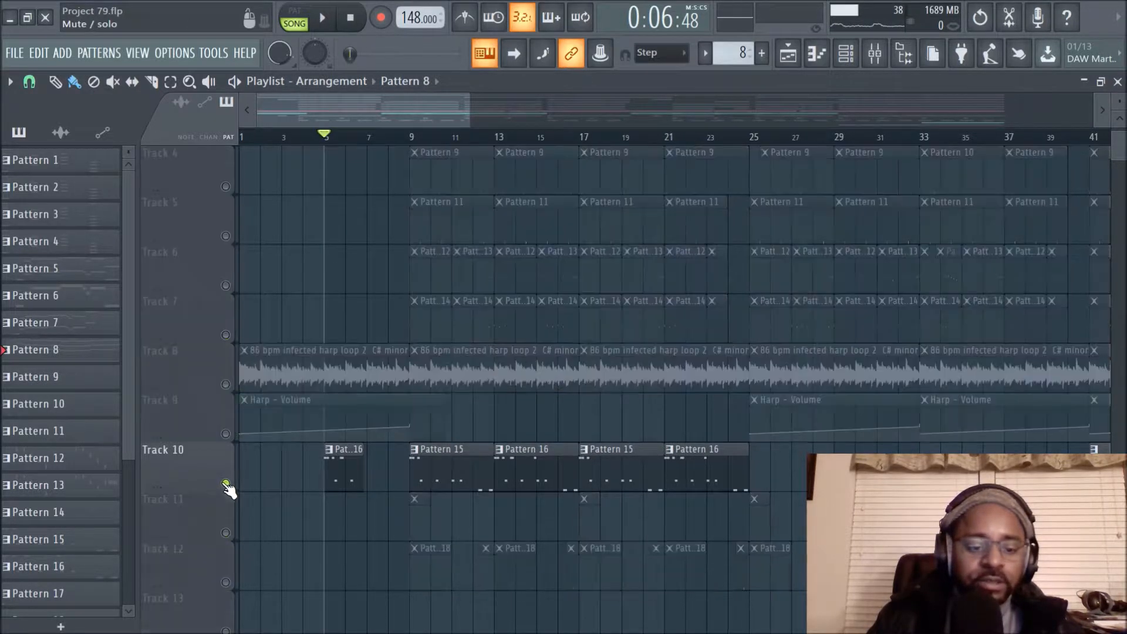
pyautogui.click(322, 17)
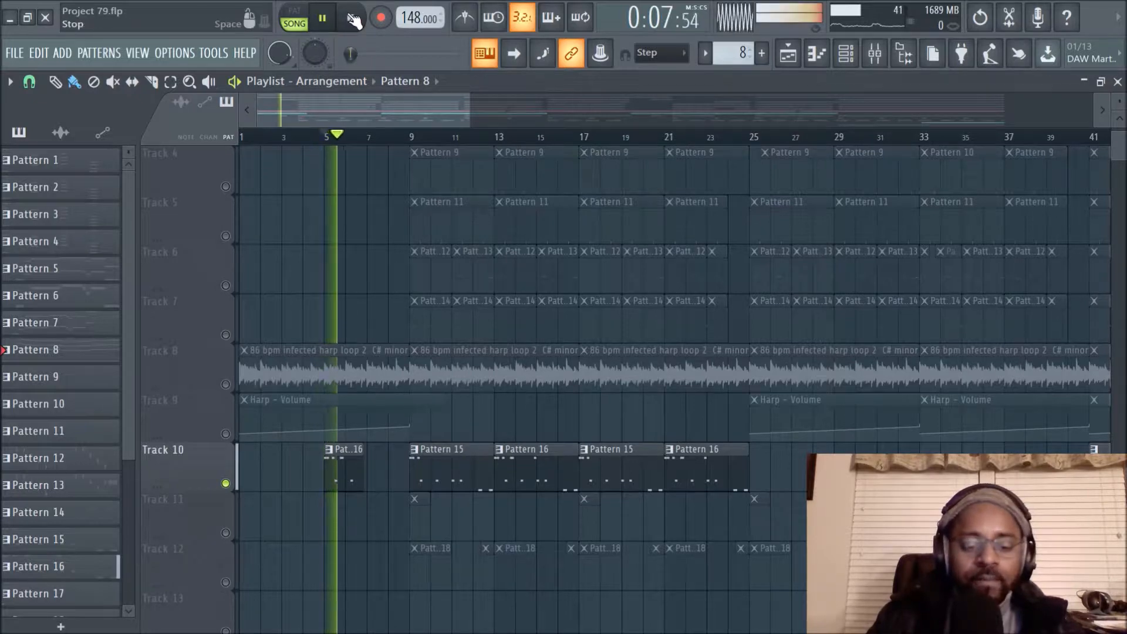
pyautogui.click(351, 17)
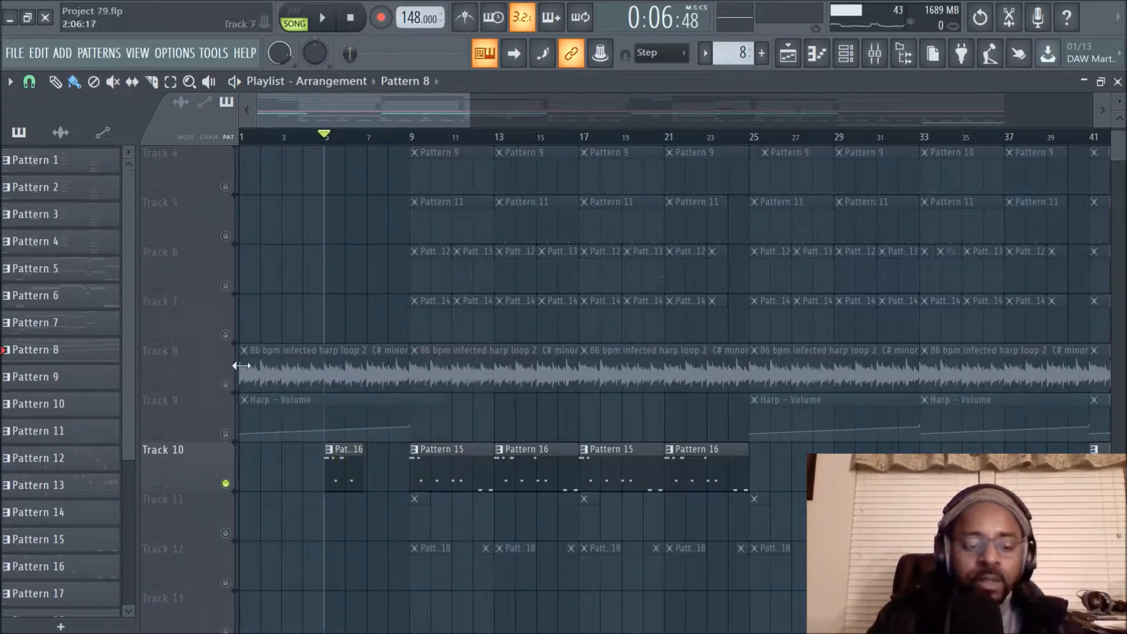
# - Turn off Track 10's solo, return the playhead to the song's start and look over the lower tracks
pyautogui.rightClick(225, 483)
pyautogui.click(351, 18)
pyautogui.scroll(3, 331, 208)
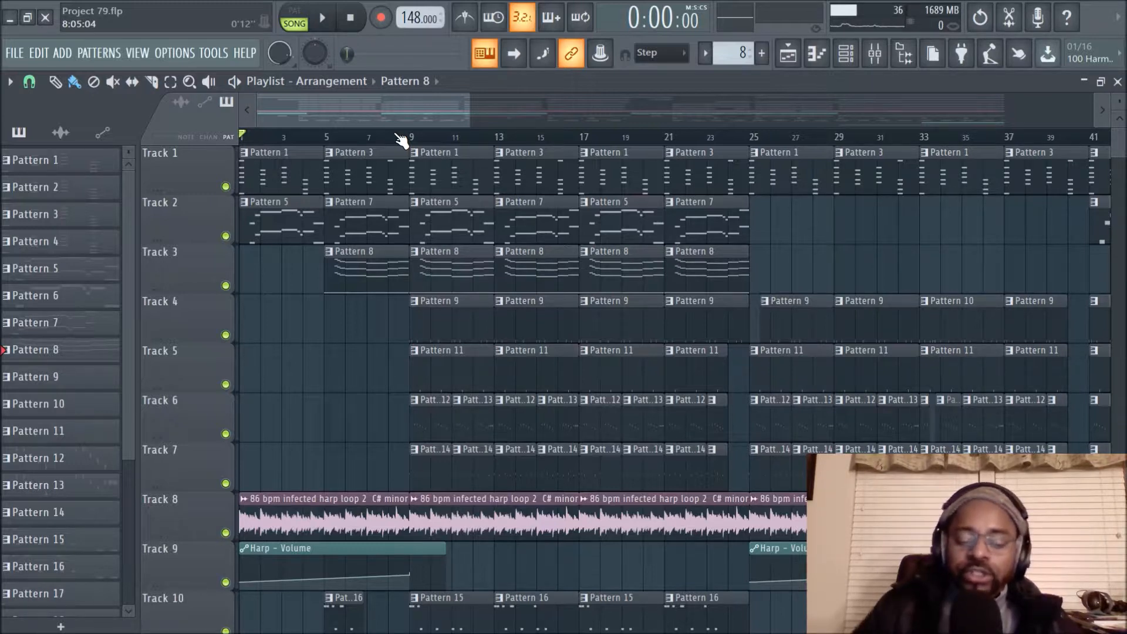
pyautogui.scroll(-4, 390, 272)
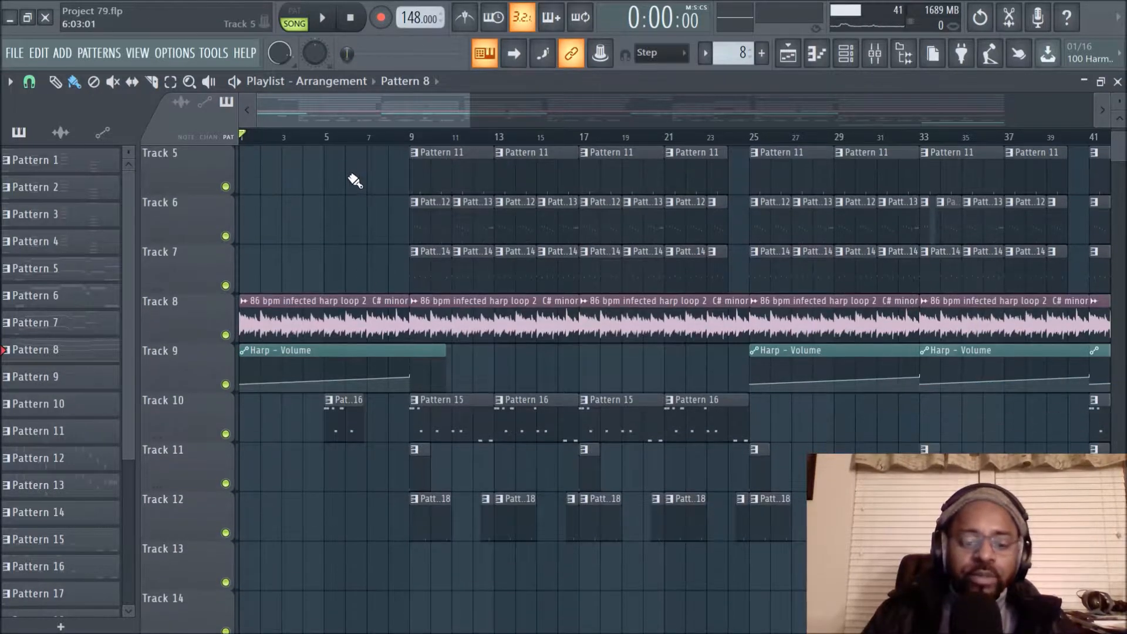
# - Select Pattern 16, show its channels in the channel rack beside the track list, and play the song briefly from bar 5
pyautogui.click(325, 139)
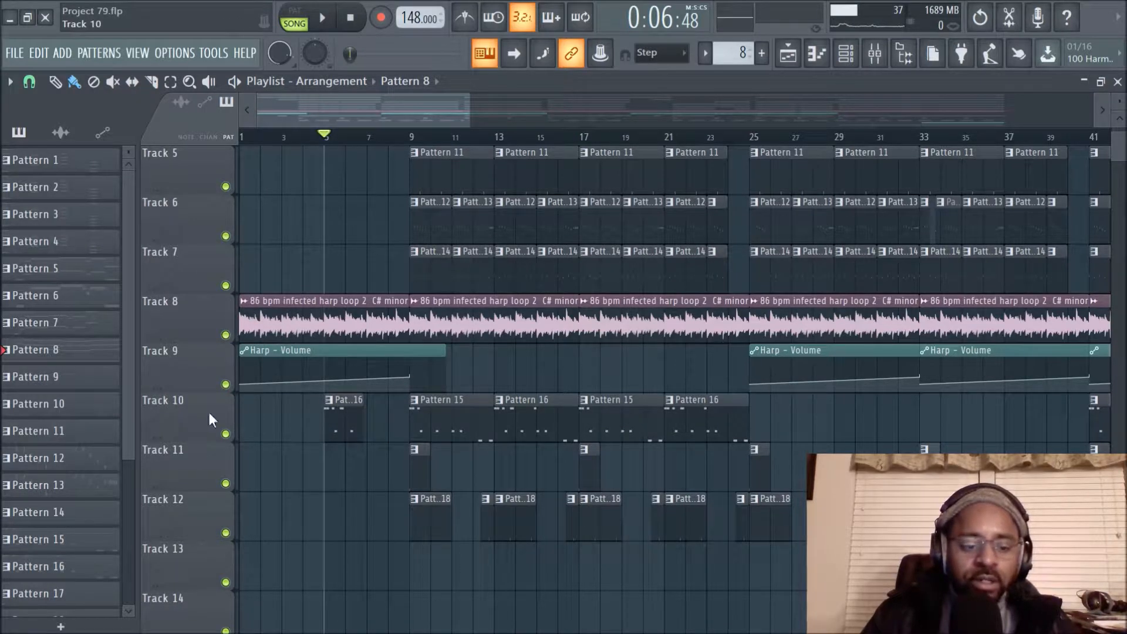
pyautogui.click(337, 415)
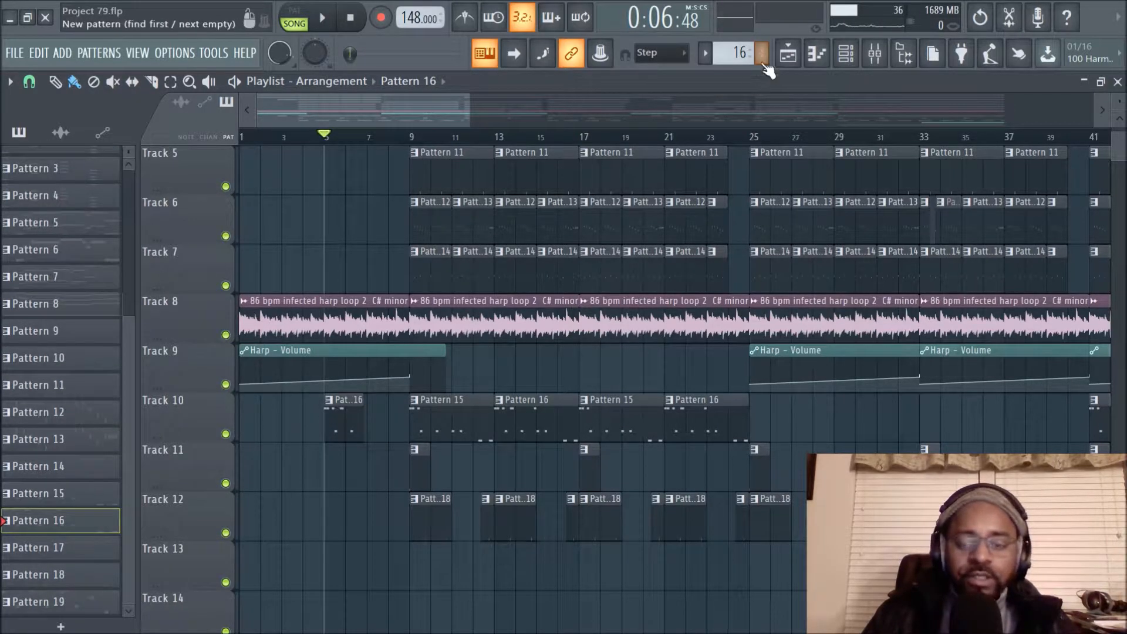
pyautogui.click(846, 54)
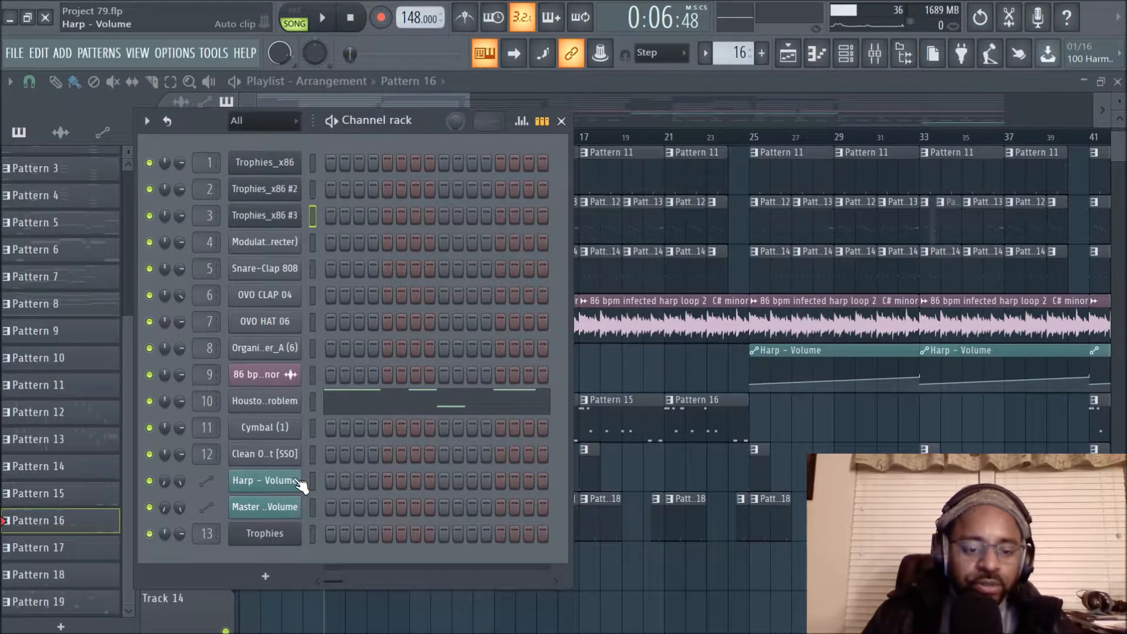
pyautogui.moveTo(381, 118); pyautogui.dragTo(786, 164)
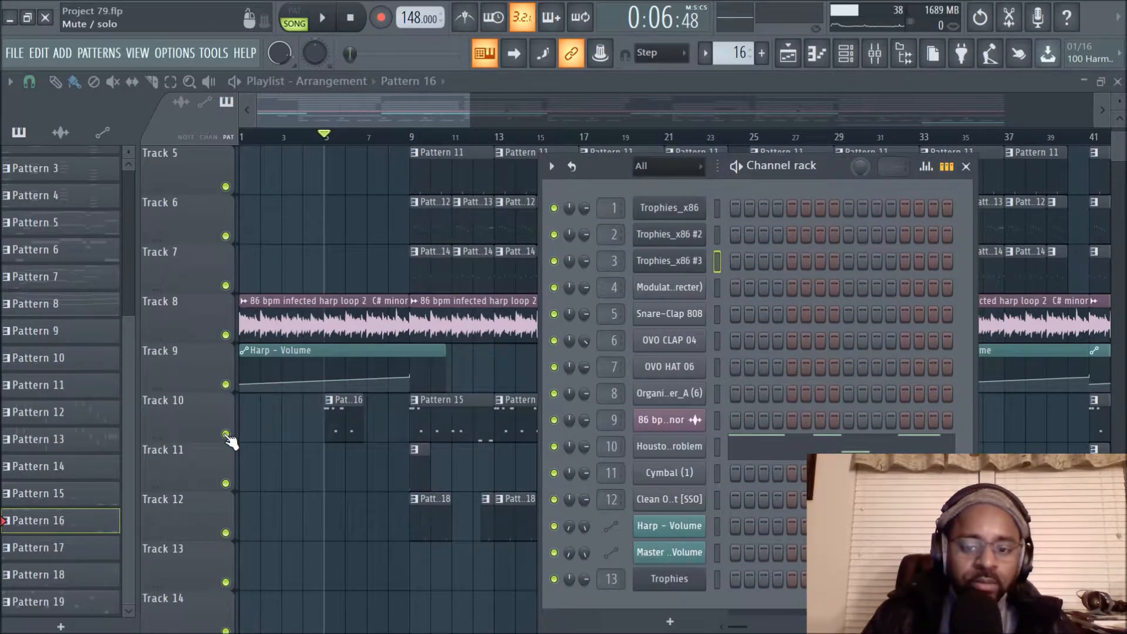
pyautogui.click(322, 17)
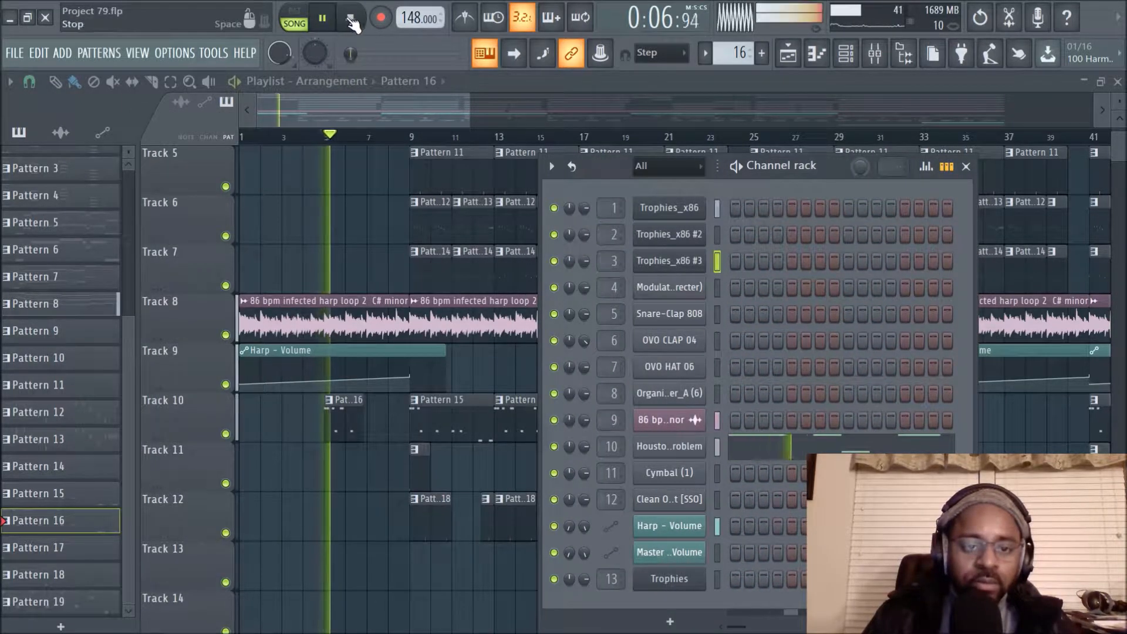
pyautogui.click(351, 18)
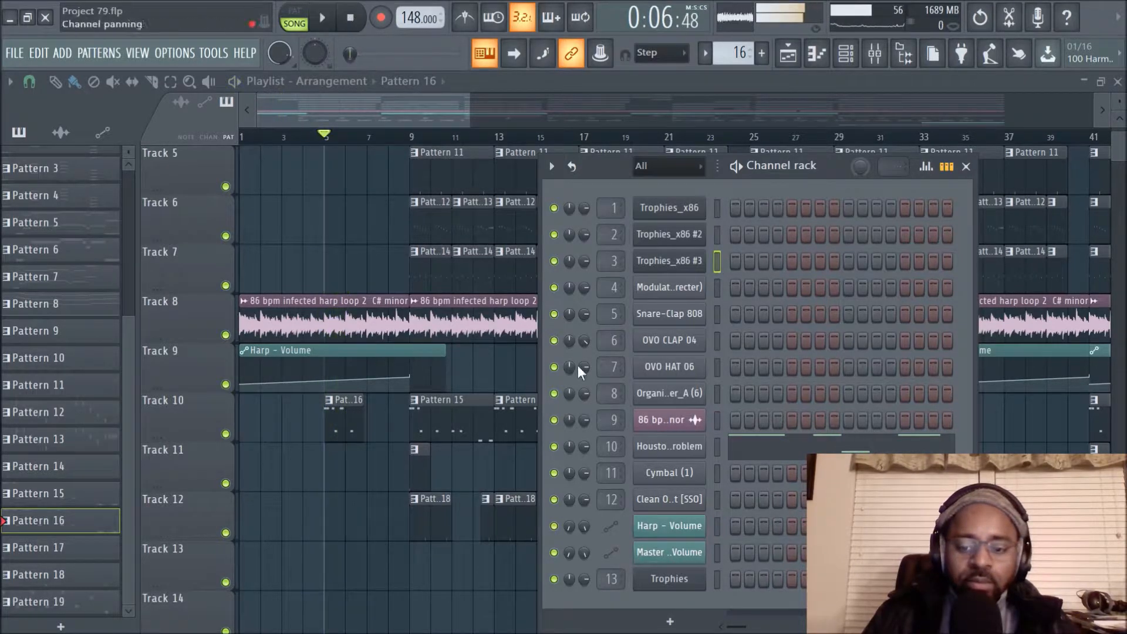
# - Audition the Houston We've Got A Problem 808 sample in its channel settings, then close them and the channel rack
pyautogui.click(669, 447)
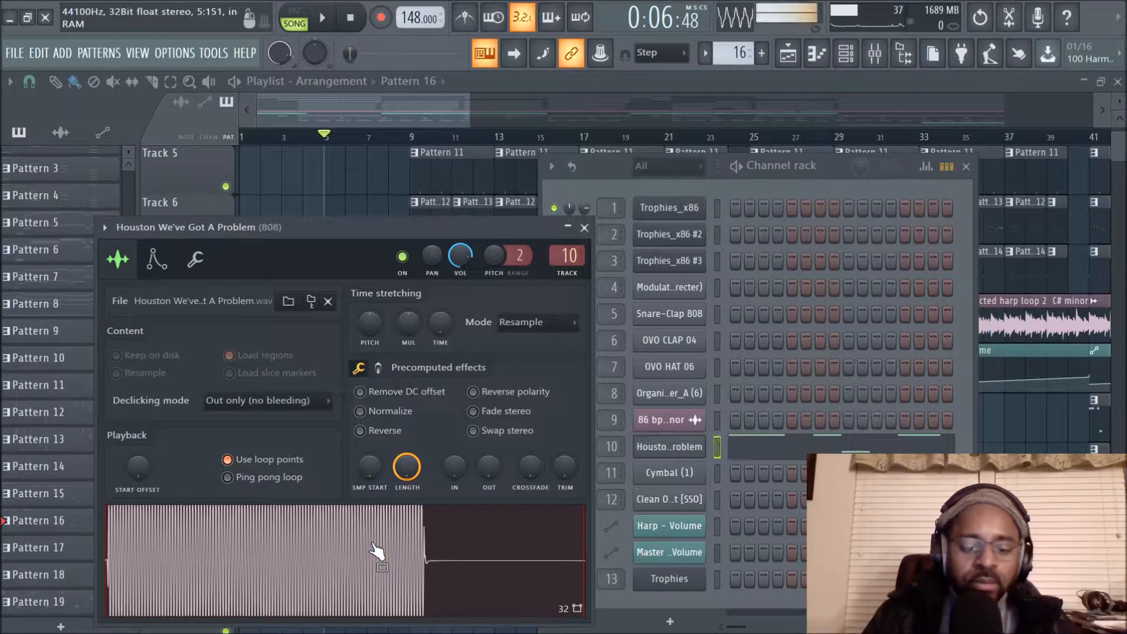
pyautogui.click(584, 228)
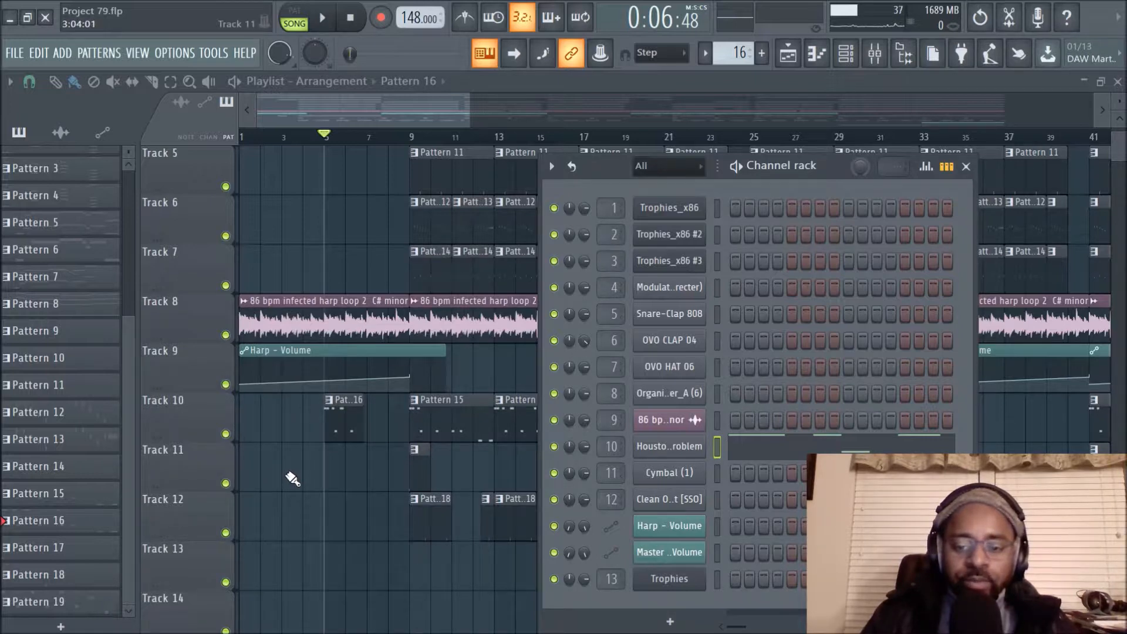
pyautogui.press('F6')
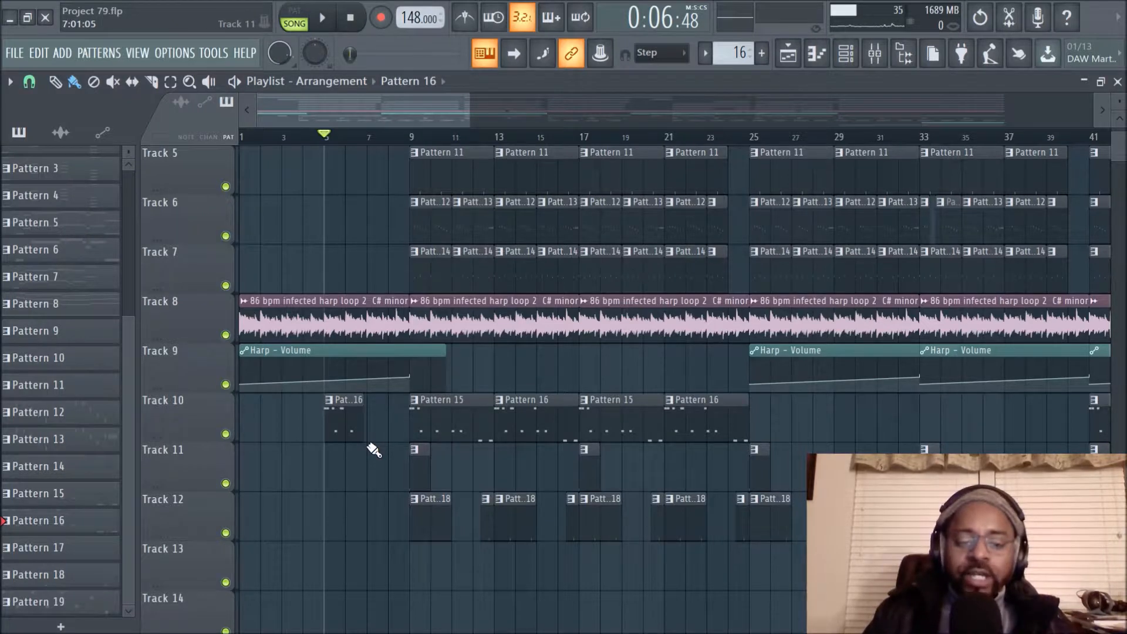
# - Reopen the Houston We've Got A Problem channel and audition several notes on its envelope and instrument settings keyboard
pyautogui.scroll(3, 411, 143)
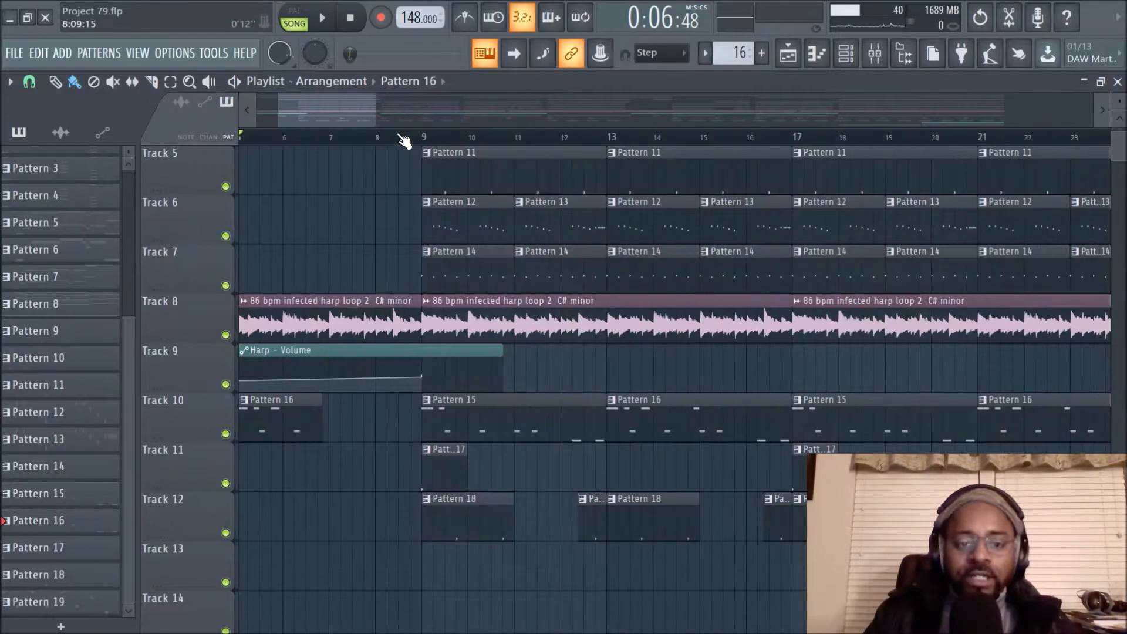
pyautogui.moveTo(358, 110); pyautogui.dragTo(266, 110)
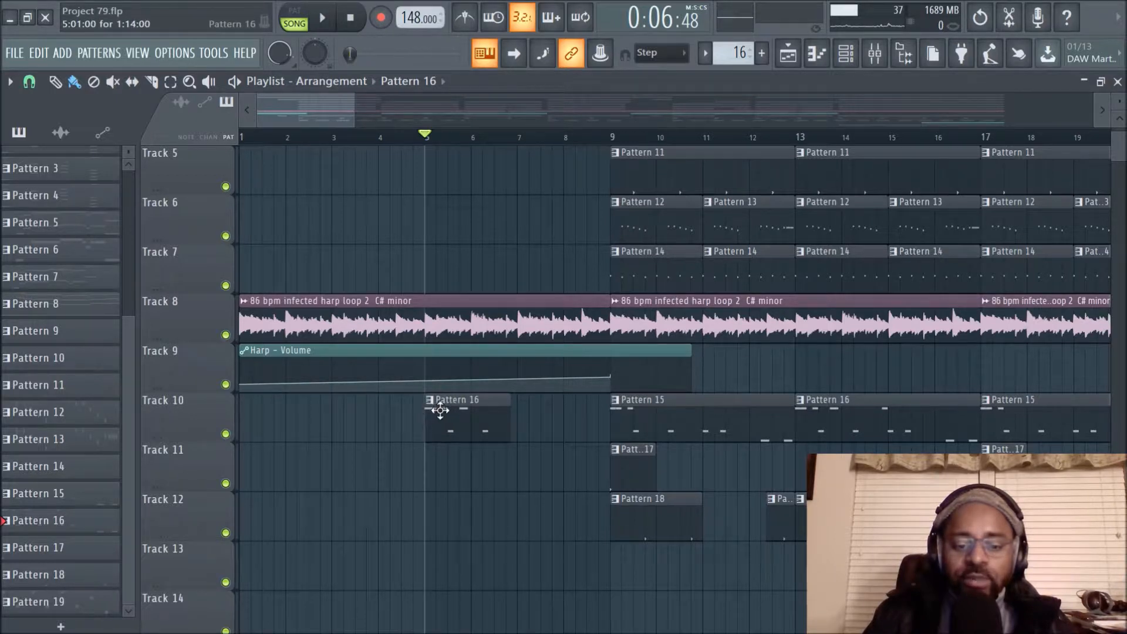
pyautogui.click(846, 53)
pyautogui.click(668, 449)
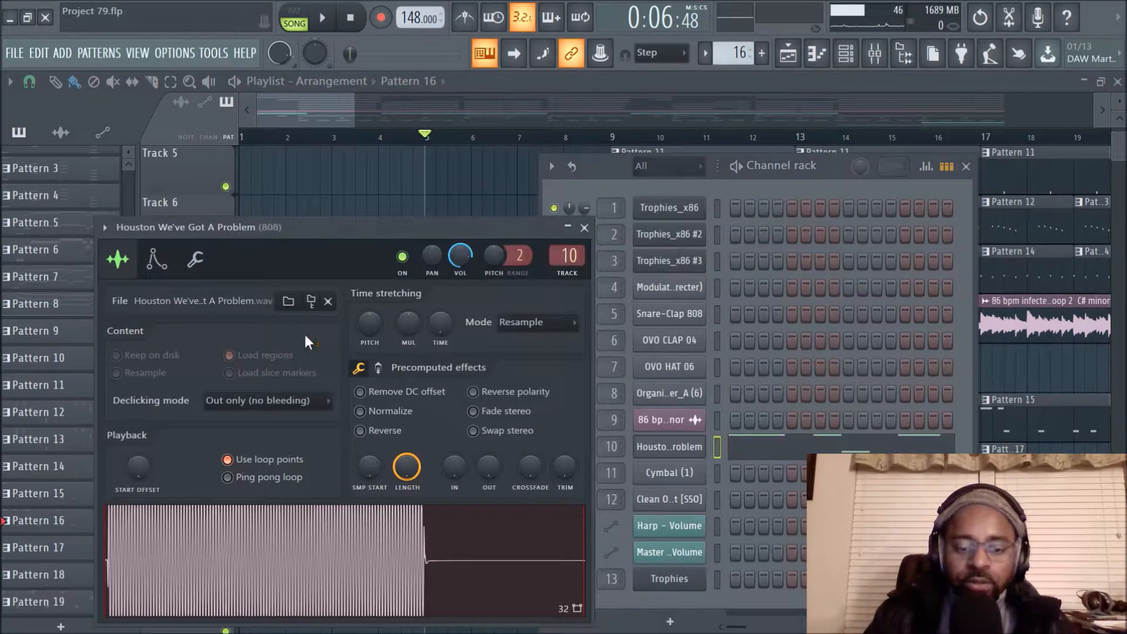
pyautogui.click(158, 259)
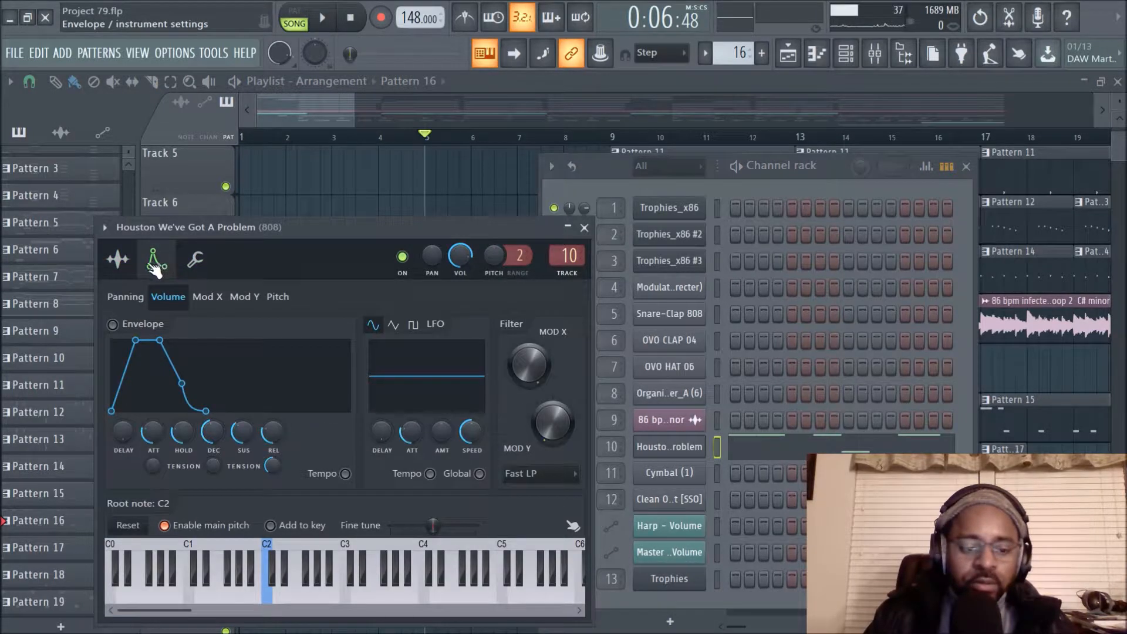
pyautogui.click(322, 572)
pyautogui.click(318, 593)
pyautogui.click(212, 593)
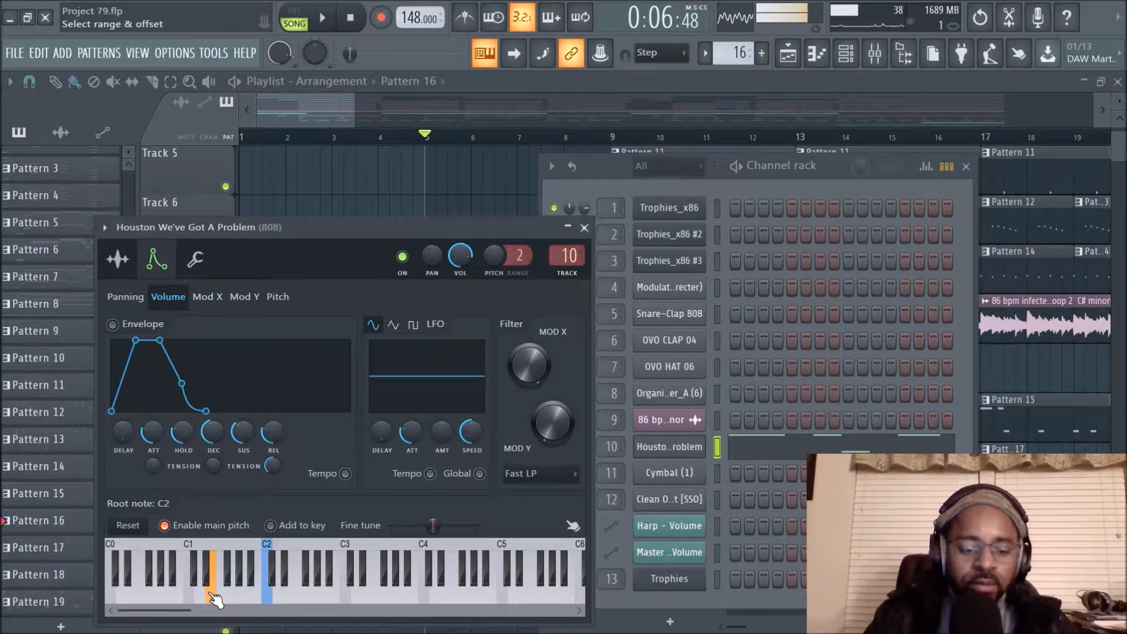
# - Review the 808's sample waveform and its volume envelope settings, then close the channel window
pyautogui.click(118, 259)
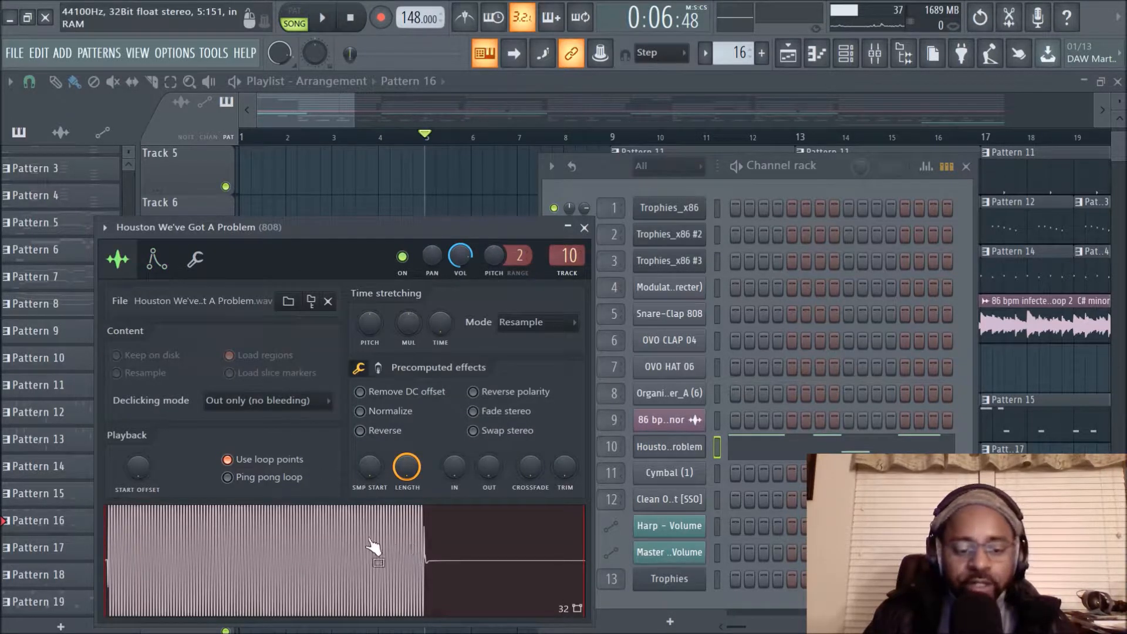
pyautogui.click(156, 259)
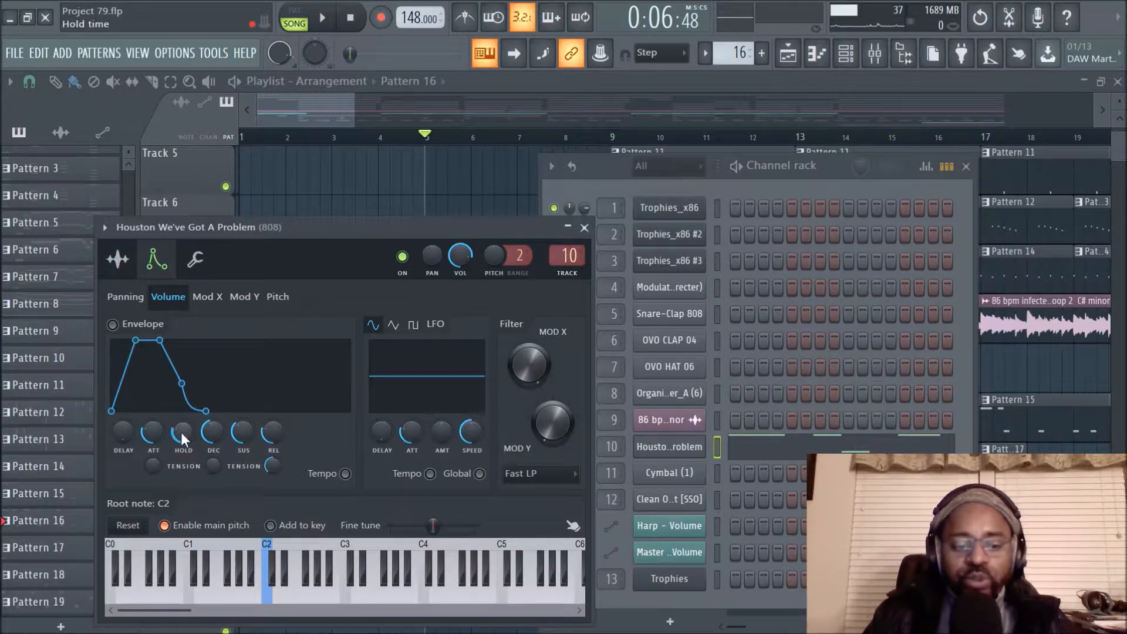
pyautogui.click(584, 229)
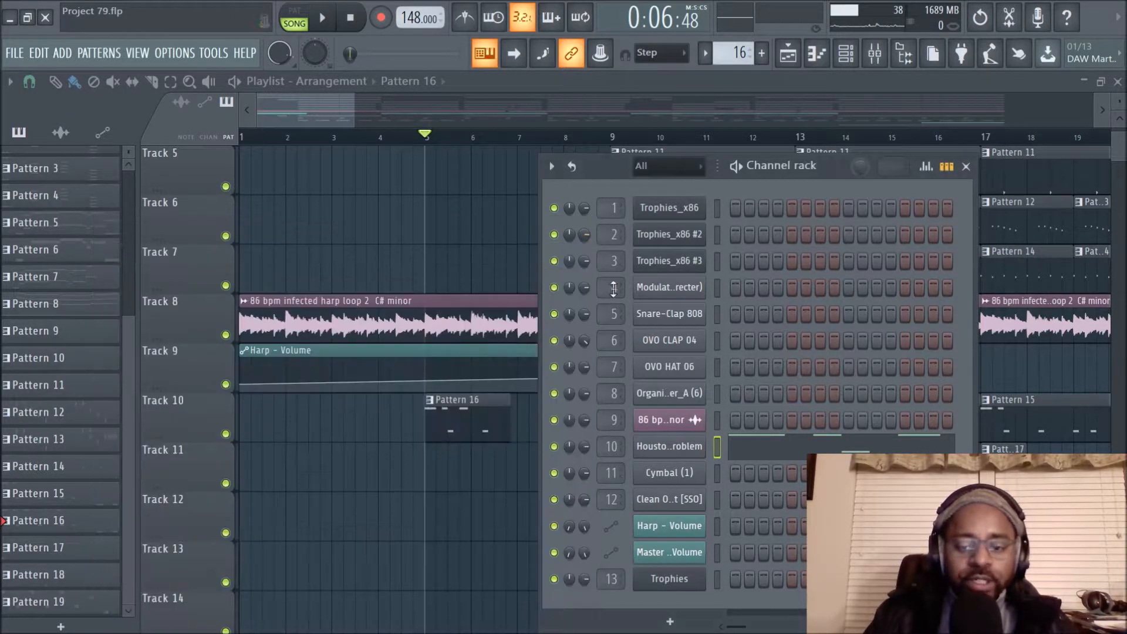
# - Open Pattern 16's 808 notes in the piano roll and play them briefly from the start of the pattern
pyautogui.click(768, 458)
pyautogui.scroll(-8, 320, 226)
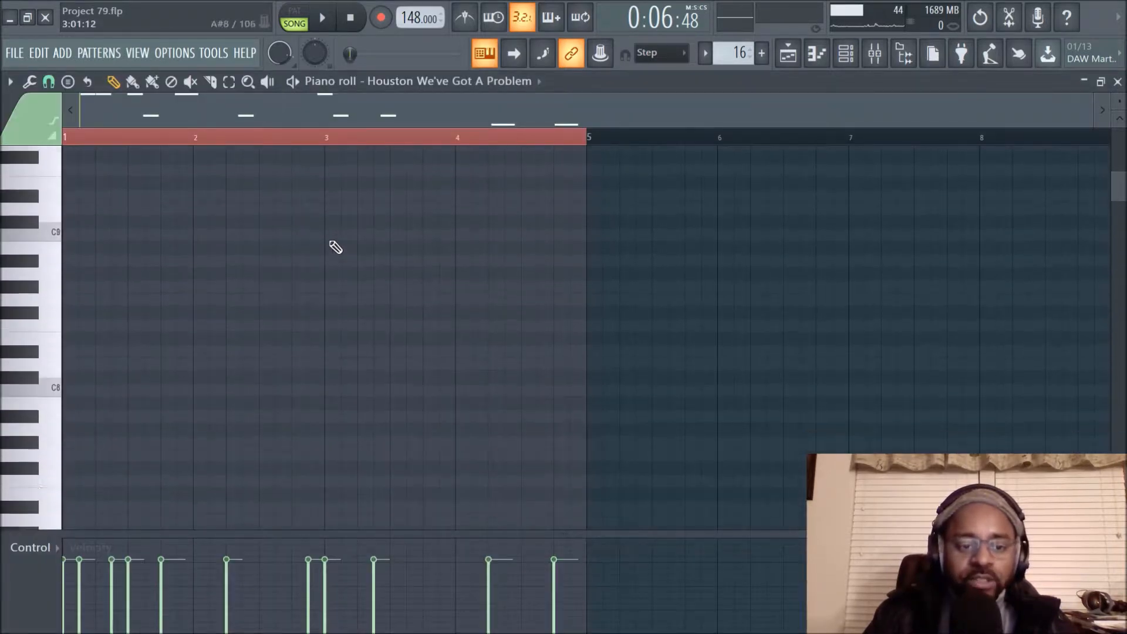
pyautogui.scroll(-3, 328, 250)
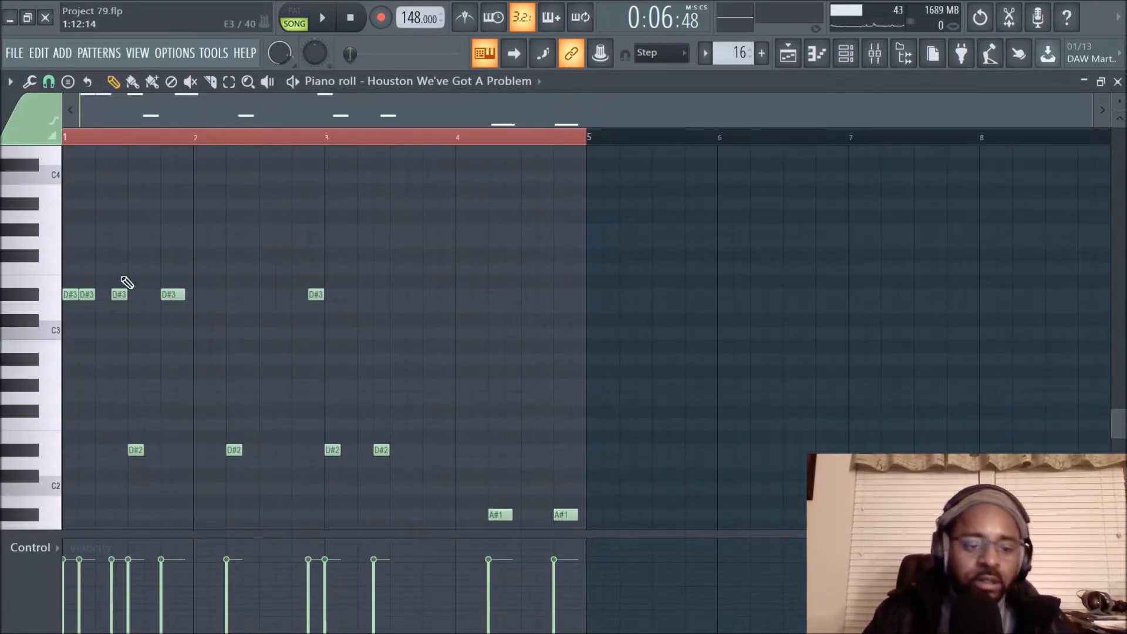
pyautogui.click(336, 20)
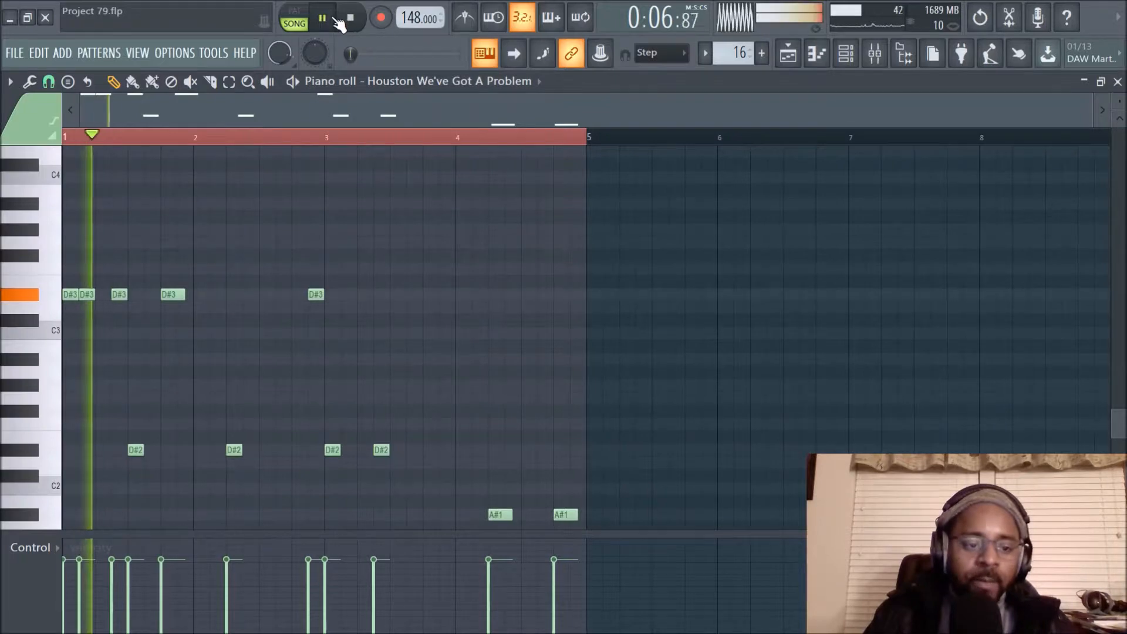
pyautogui.click(350, 18)
# - Return to the playlist and reset the playhead to the song's start
pyautogui.click(787, 54)
pyautogui.click(788, 54)
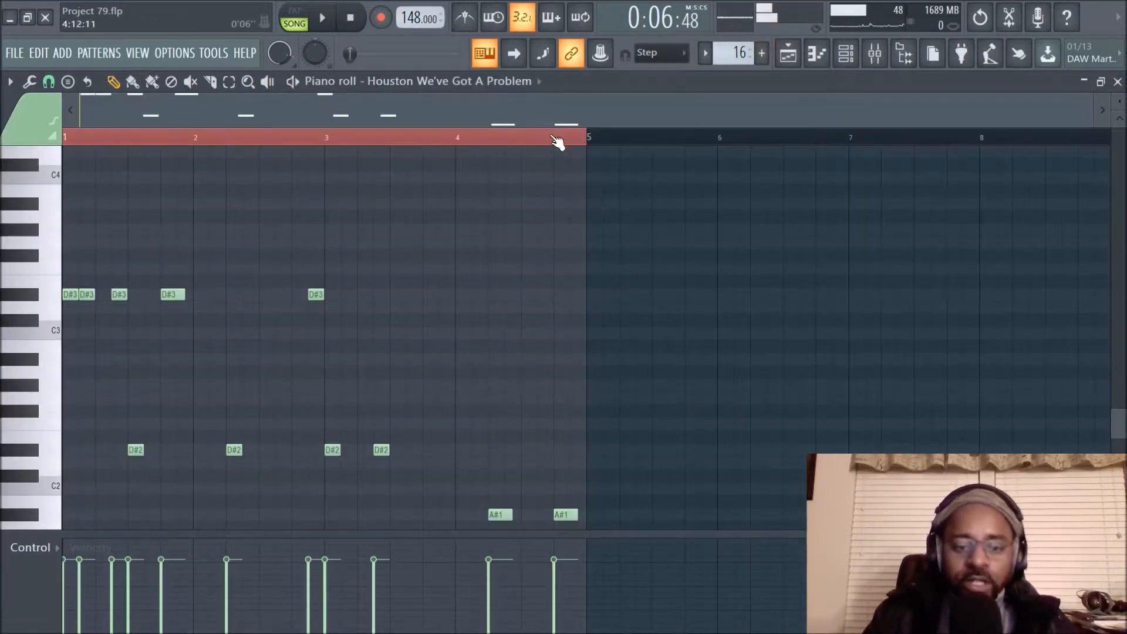
pyautogui.click(786, 66)
pyautogui.click(364, 25)
# - Examine how the arrangement's sections are laid out across the tracks, from the intro through the changes at bars 5, 9, 25 and 41
pyautogui.scroll(4, 383, 254)
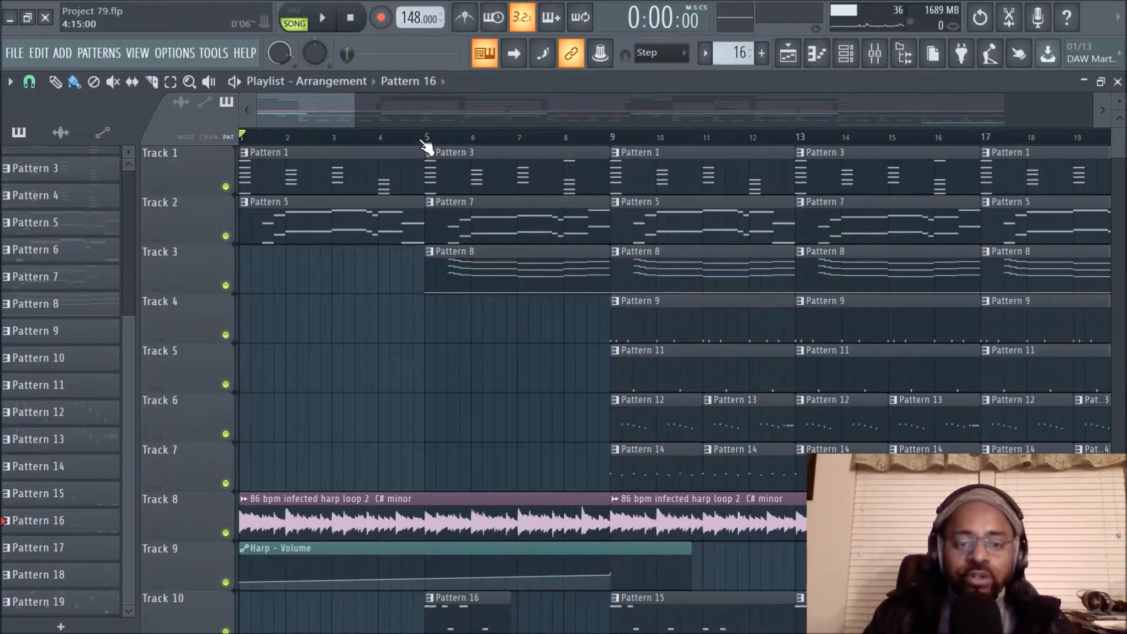
pyautogui.scroll(-3, 427, 146)
pyautogui.scroll(-2, 427, 147)
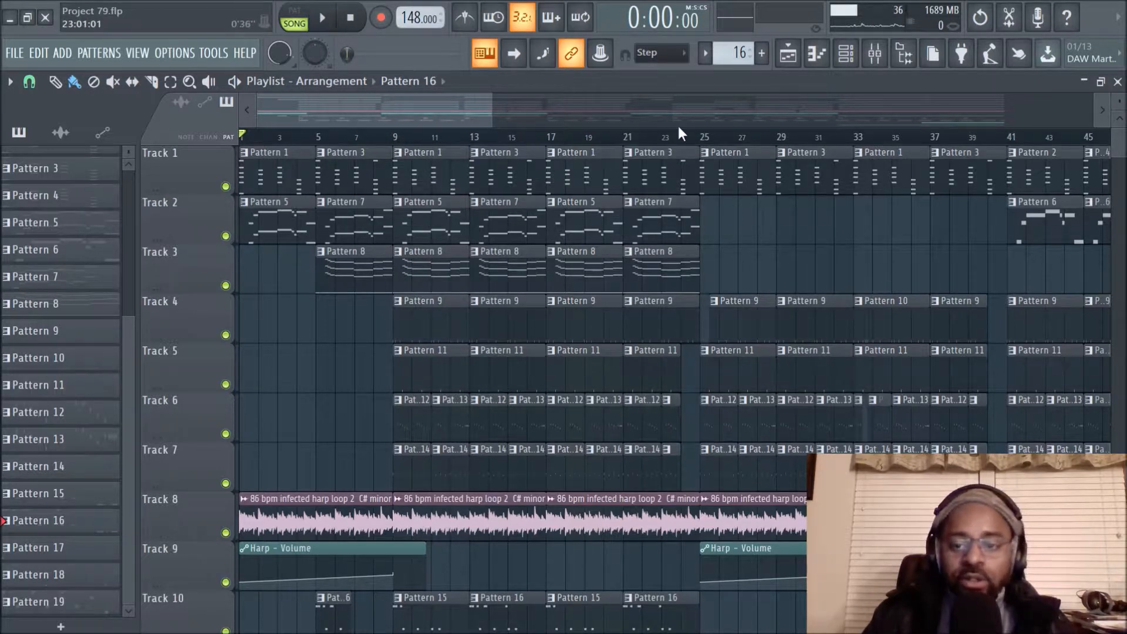
pyautogui.scroll(4, 703, 143)
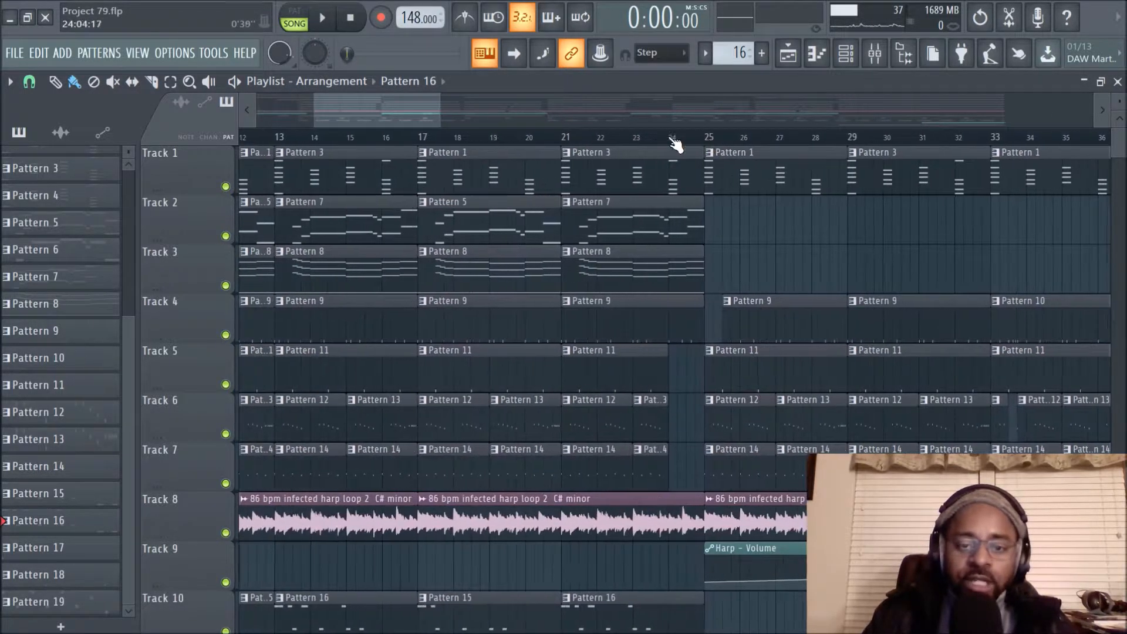
pyautogui.moveTo(391, 101); pyautogui.dragTo(283, 108)
pyautogui.scroll(-2, 413, 143)
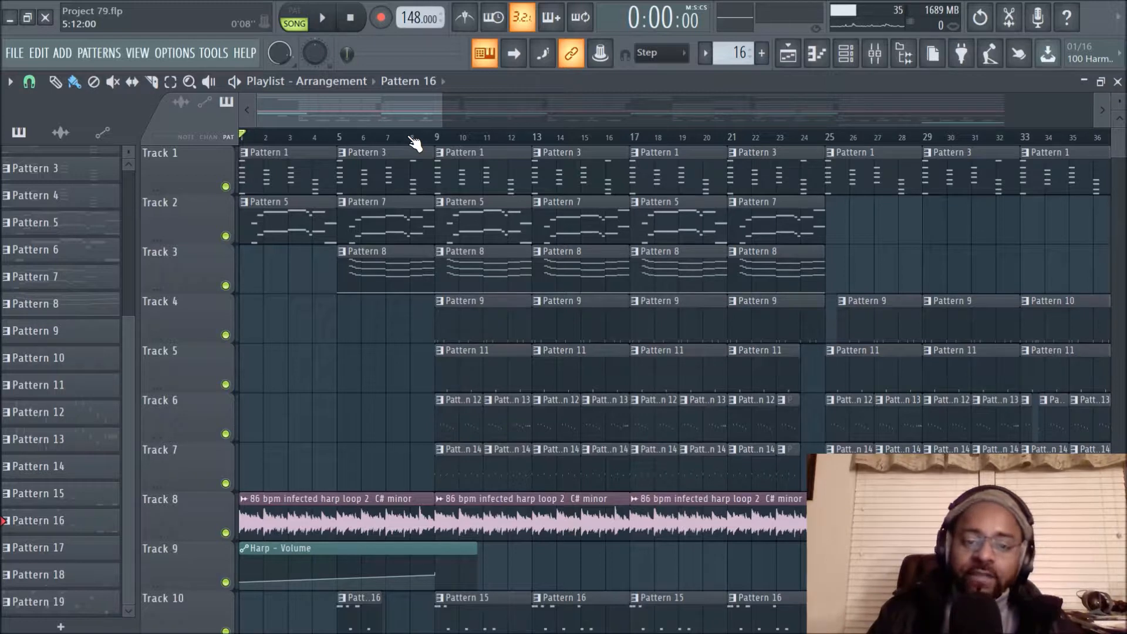
pyautogui.scroll(-1, 415, 143)
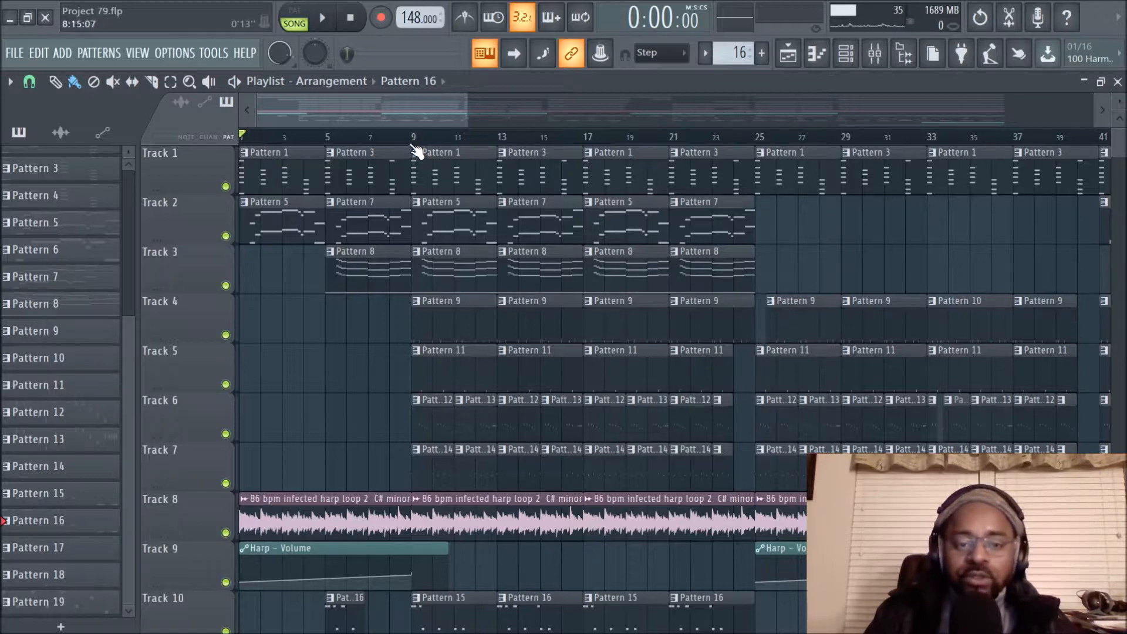
pyautogui.scroll(2, 412, 145)
pyautogui.moveTo(398, 108); pyautogui.dragTo(305, 106)
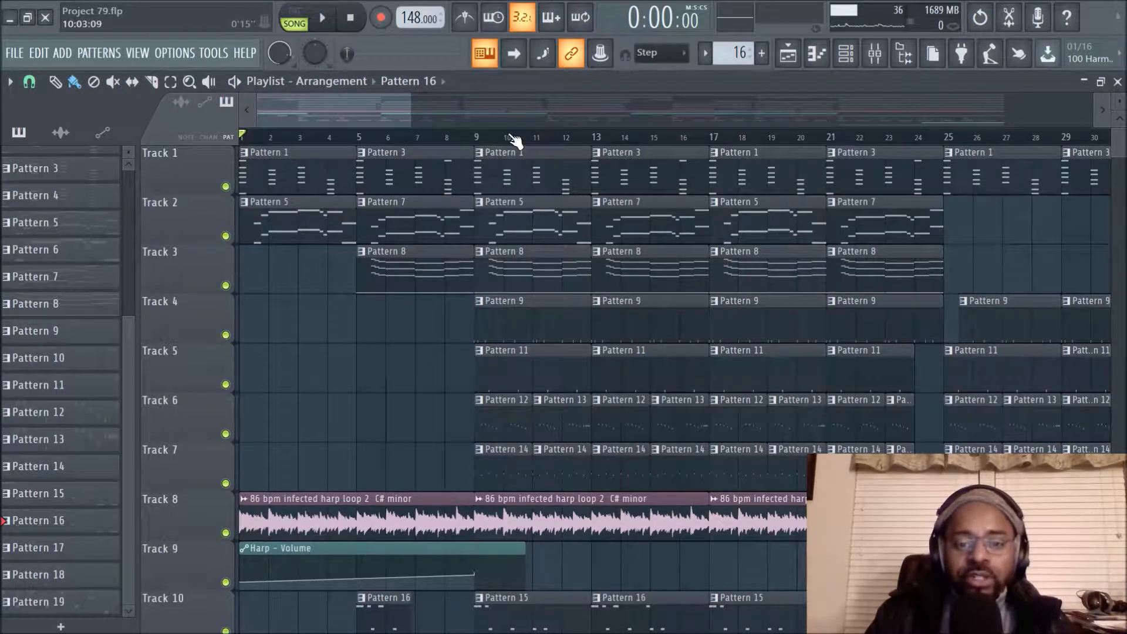
pyautogui.scroll(-1, 511, 140)
pyautogui.scroll(-2, 512, 145)
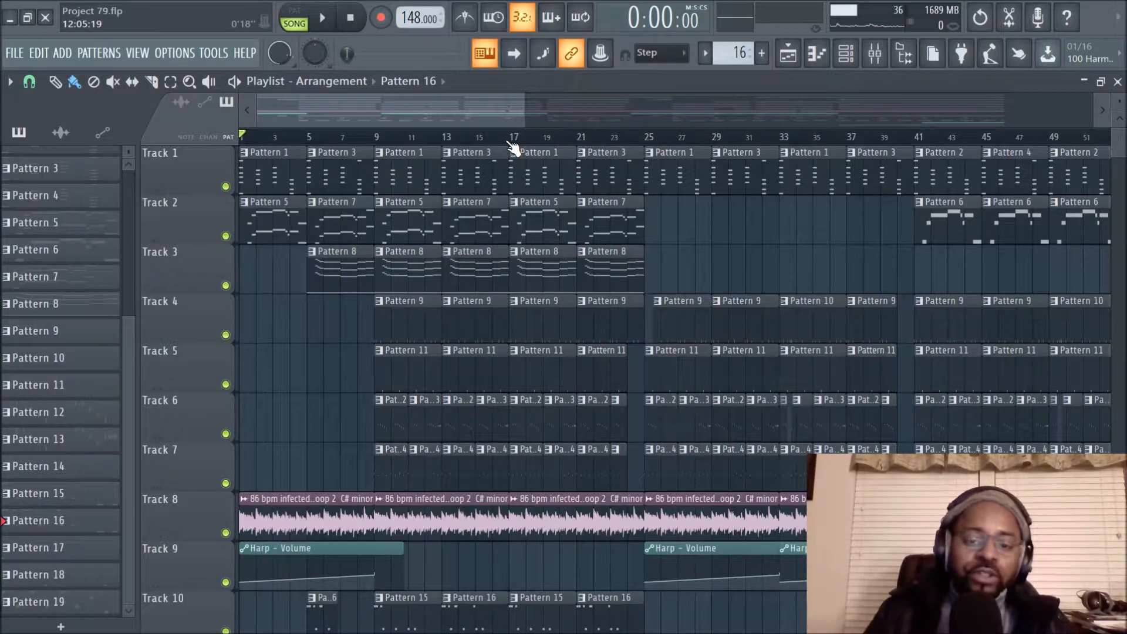
pyautogui.scroll(-2, 514, 148)
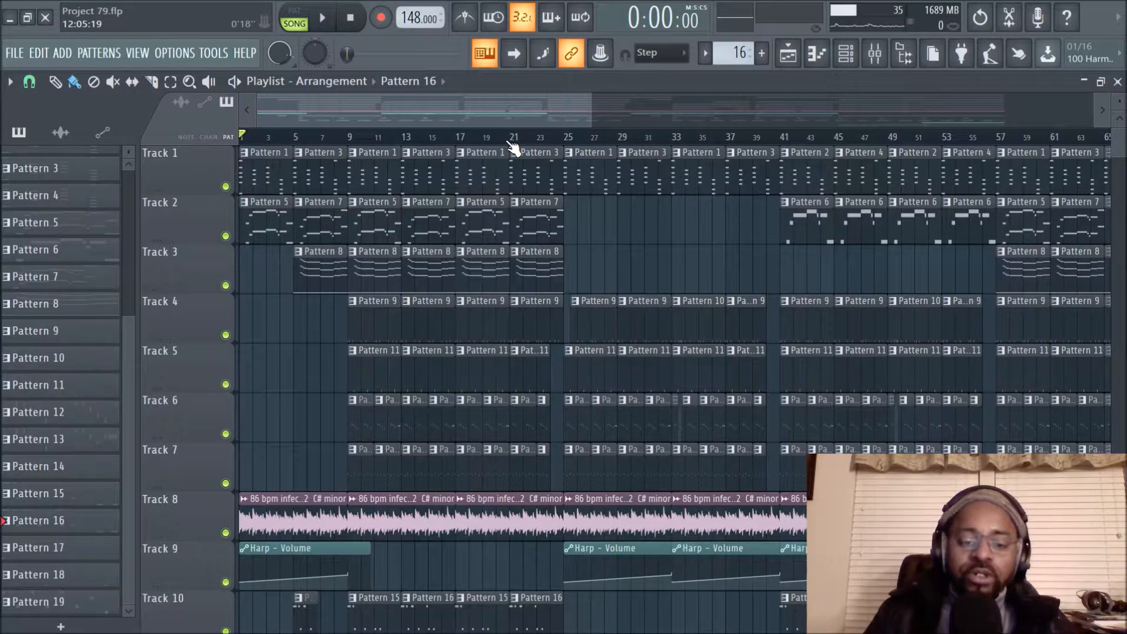
pyautogui.scroll(3, 513, 148)
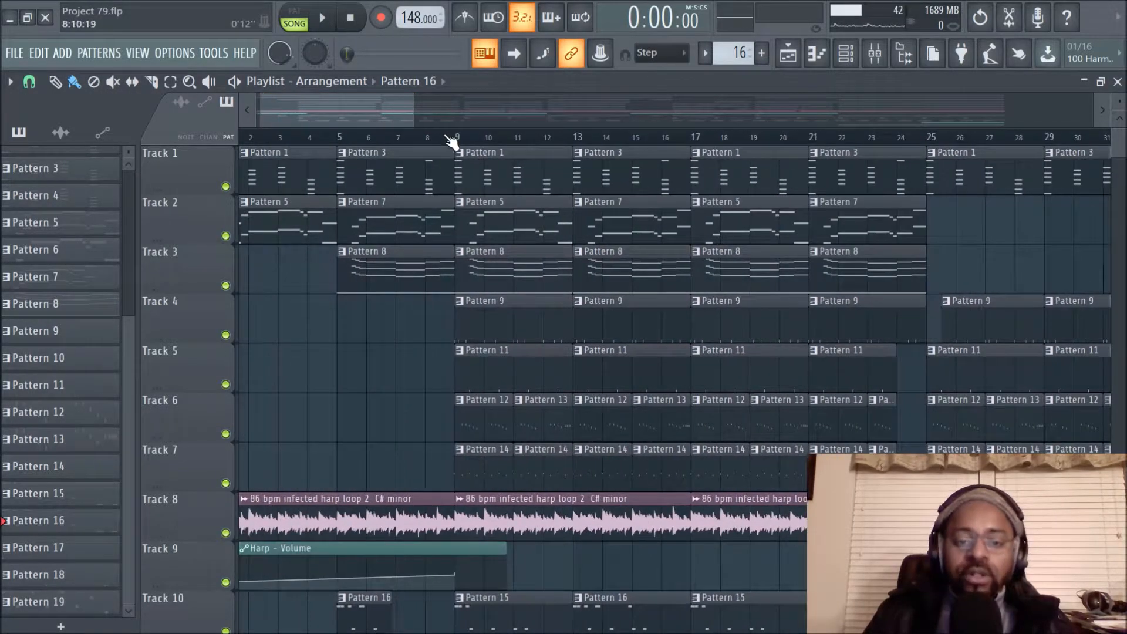
pyautogui.scroll(-1, 452, 143)
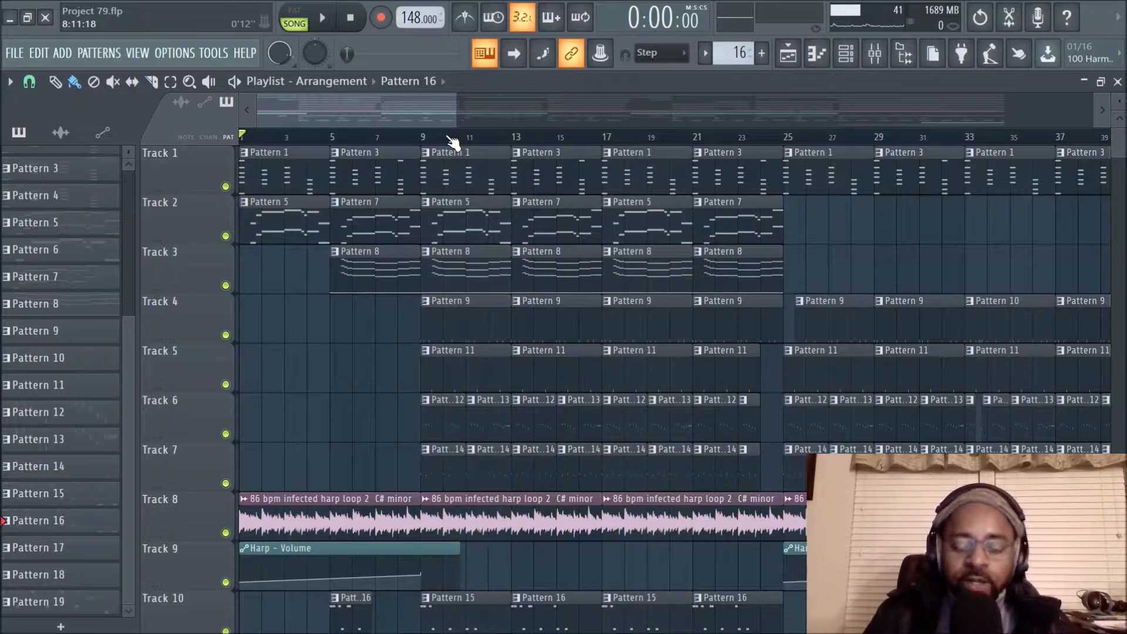
pyautogui.scroll(-1, 451, 139)
pyautogui.scroll(1, 452, 140)
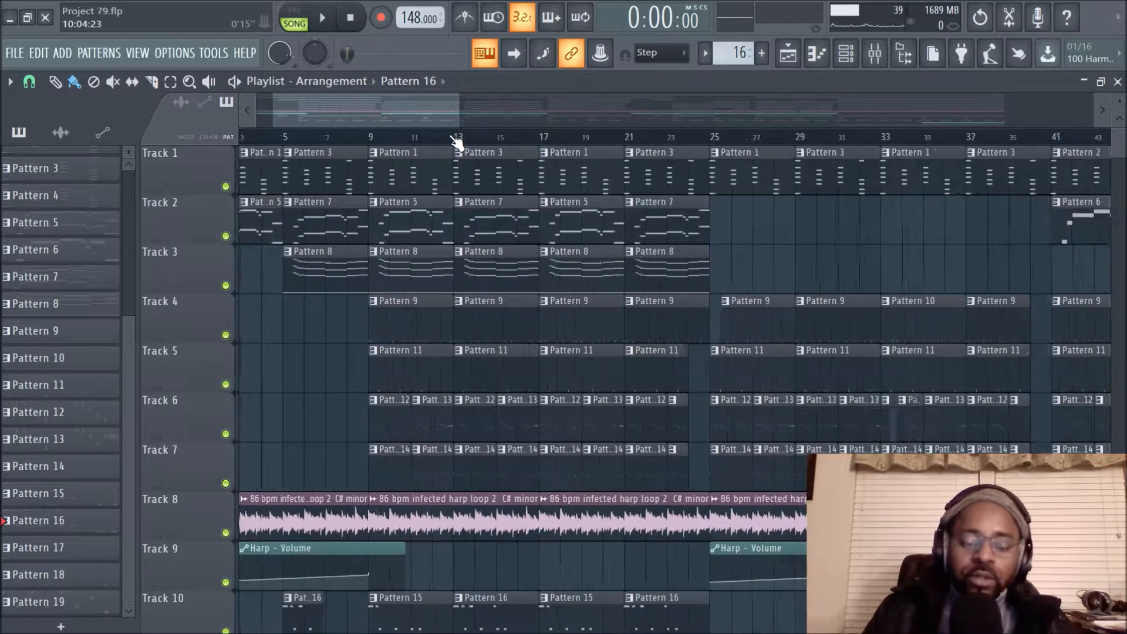
pyautogui.scroll(1, 356, 112)
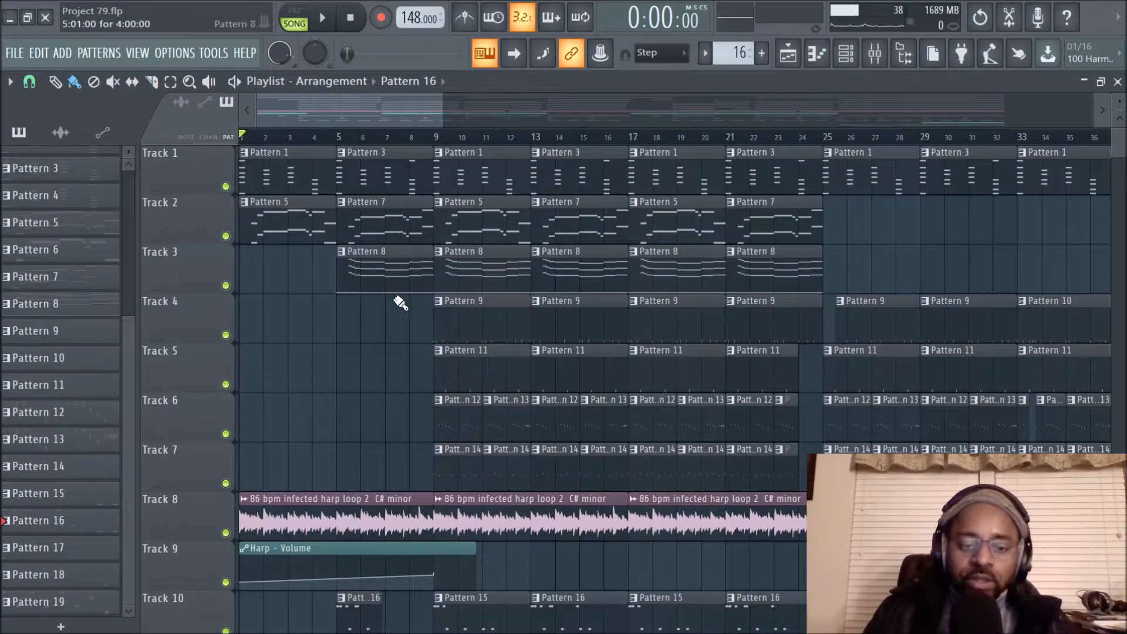
pyautogui.scroll(-7, 402, 407)
pyautogui.scroll(7, 404, 411)
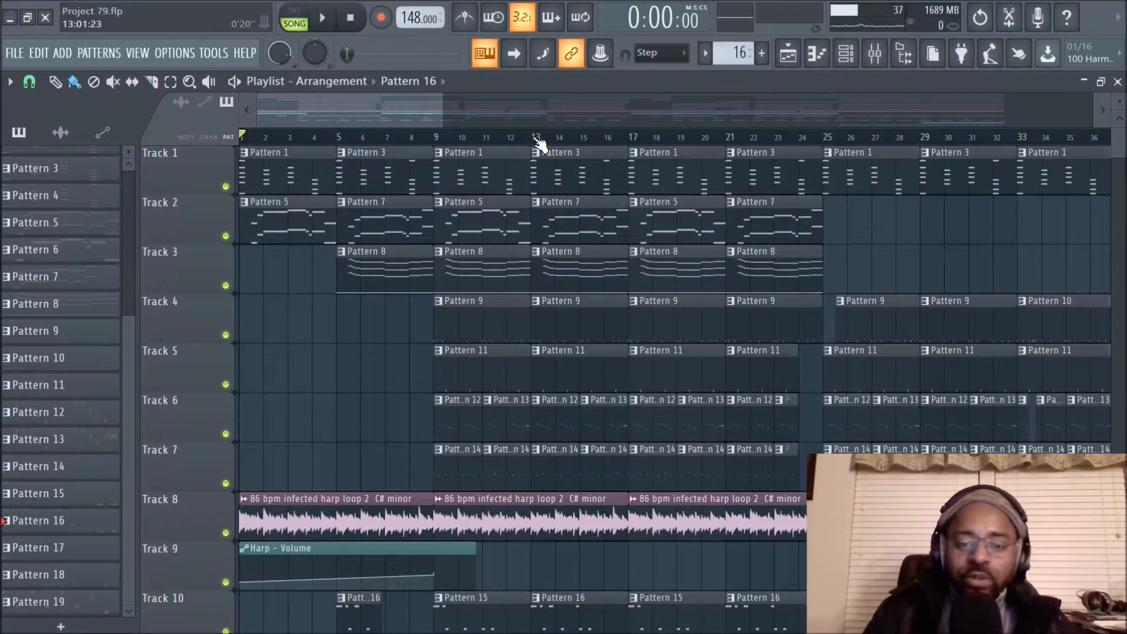
pyautogui.scroll(-3, 538, 143)
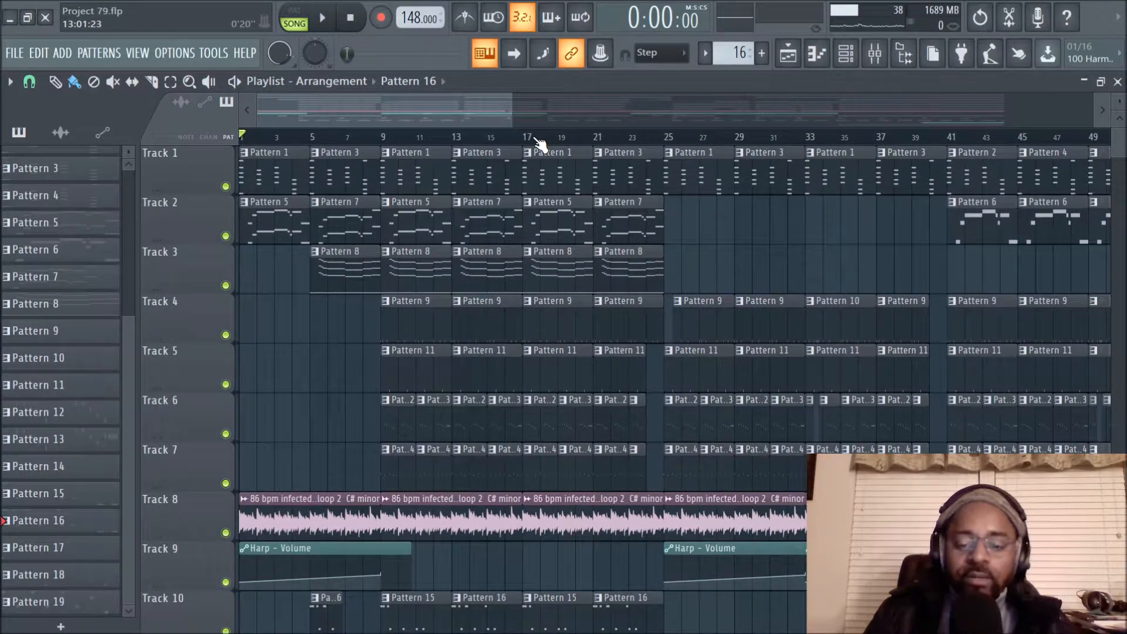
# - Play the intro from the song's start up to bar 9, then stop playback
pyautogui.scroll(-2, 539, 143)
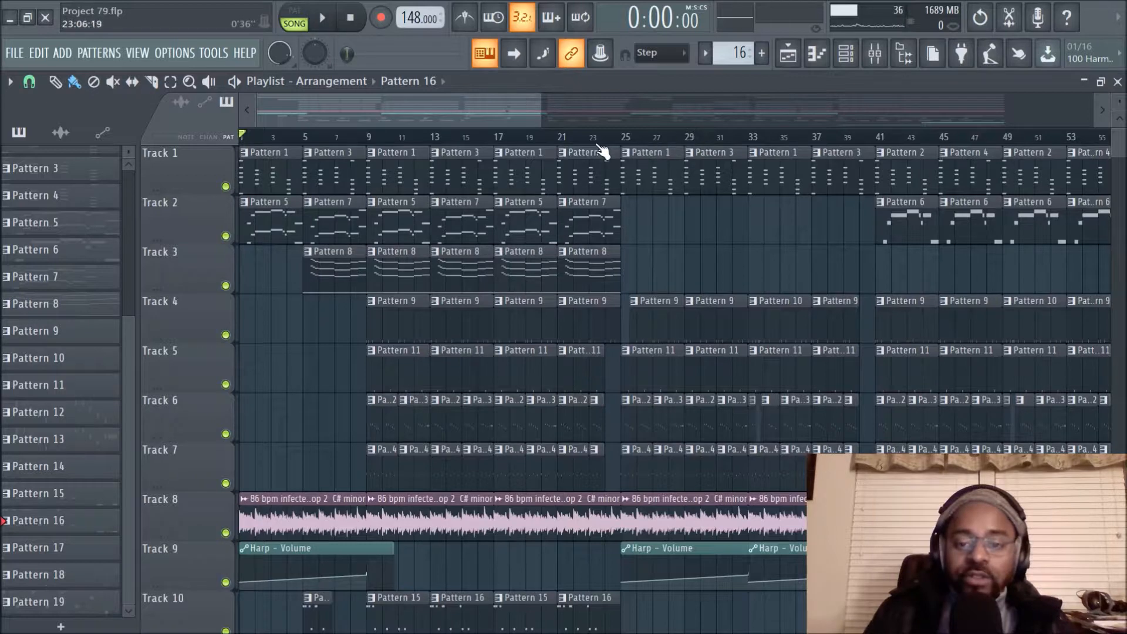
pyautogui.scroll(-1, 569, 143)
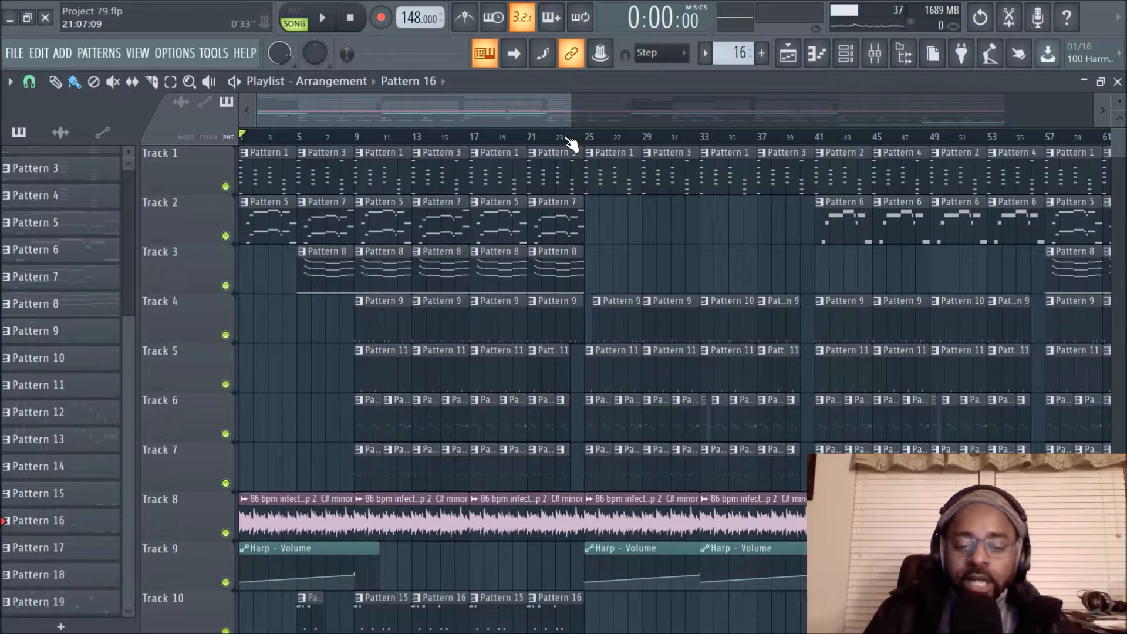
pyautogui.scroll(3, 569, 142)
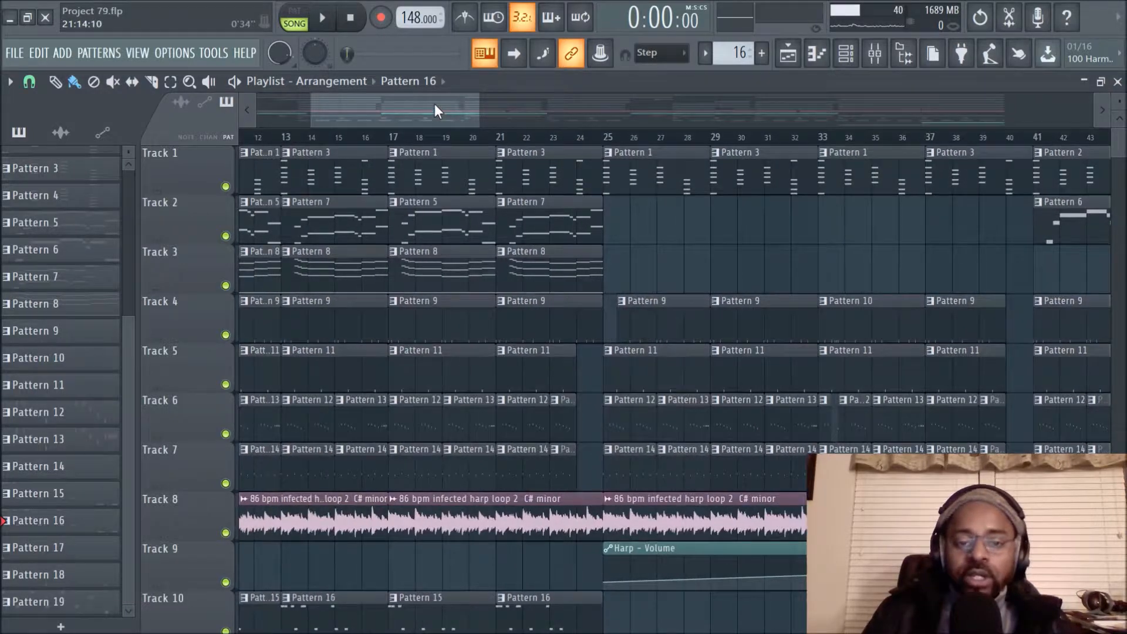
pyautogui.moveTo(434, 104); pyautogui.dragTo(281, 114)
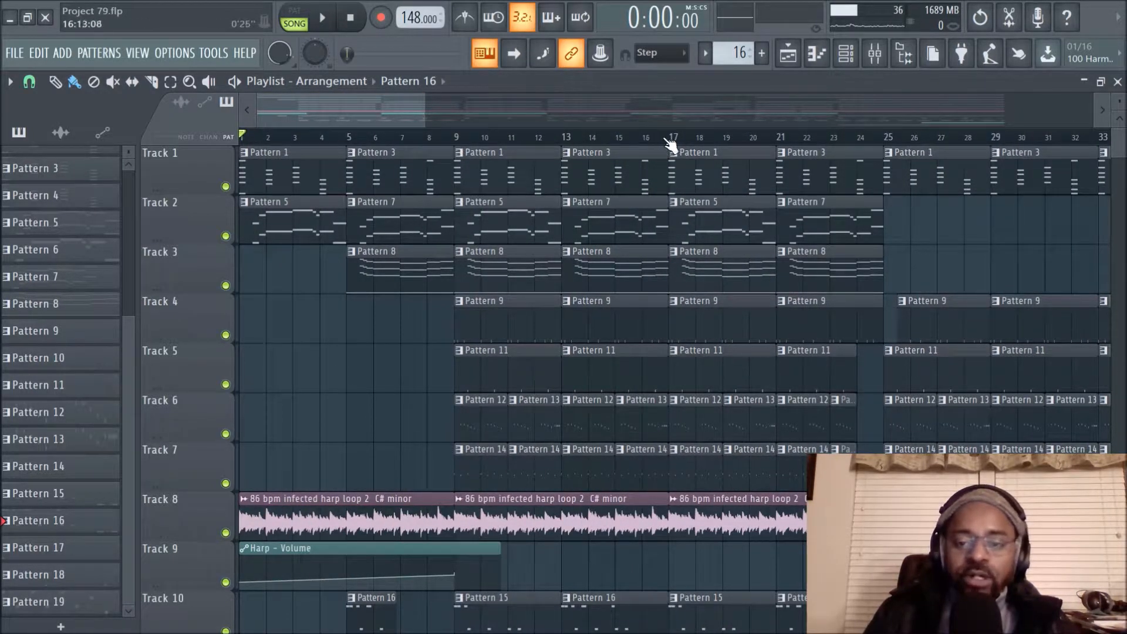
pyautogui.scroll(-2, 545, 143)
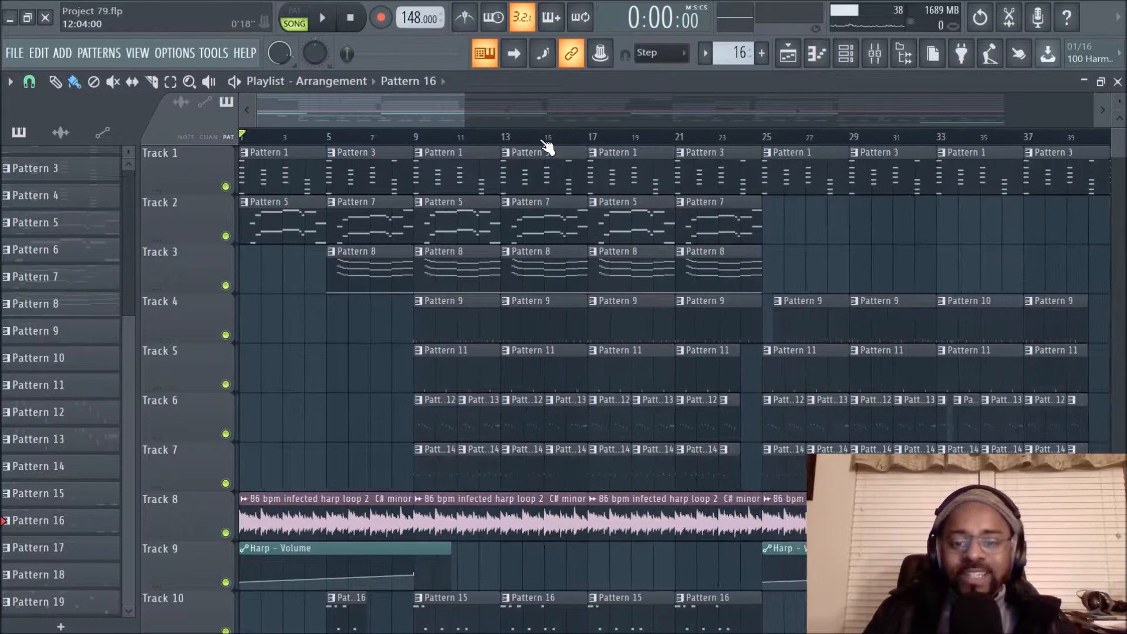
pyautogui.scroll(-1, 546, 145)
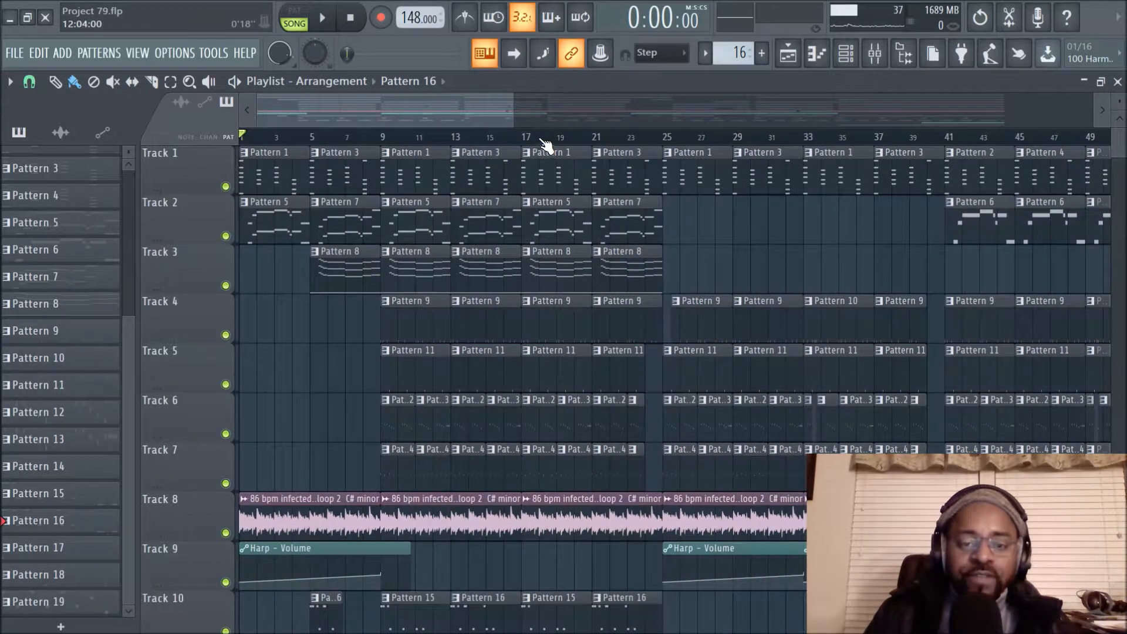
pyautogui.click(323, 18)
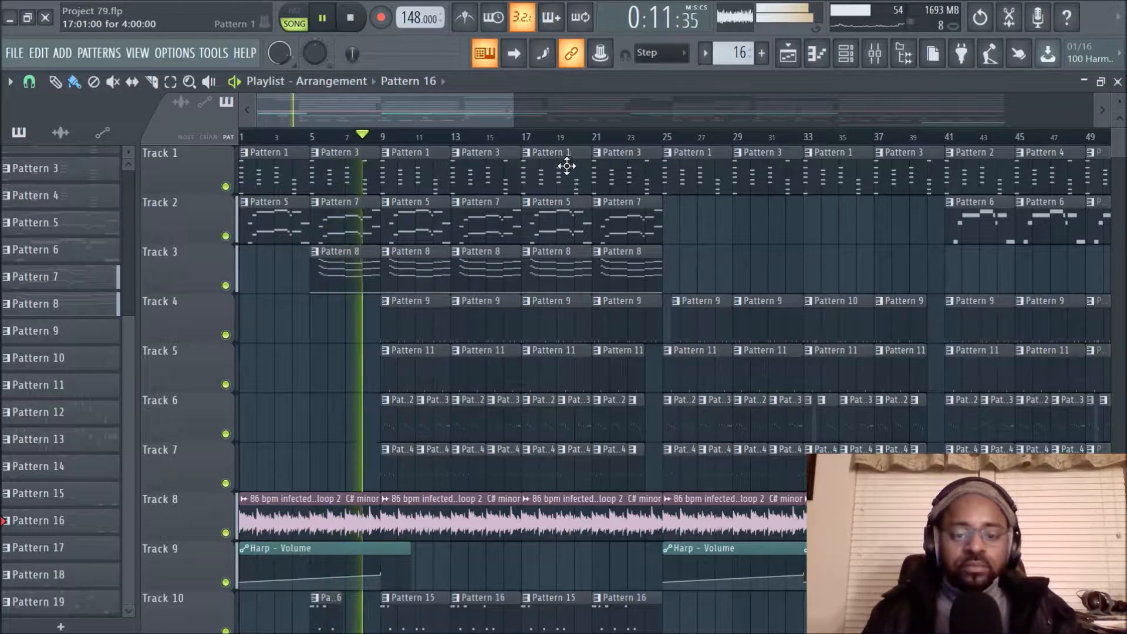
pyautogui.press('space')
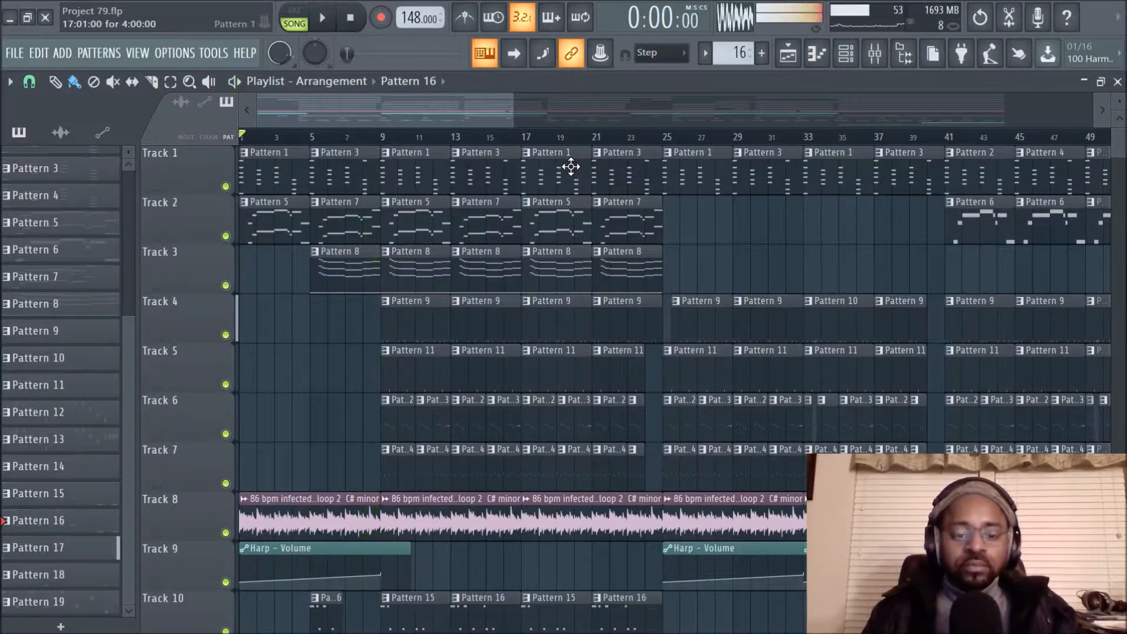
# - Move the playhead to bar 9 and examine the drum, harp loop and 808 tracks in the section starting there
pyautogui.click(384, 140)
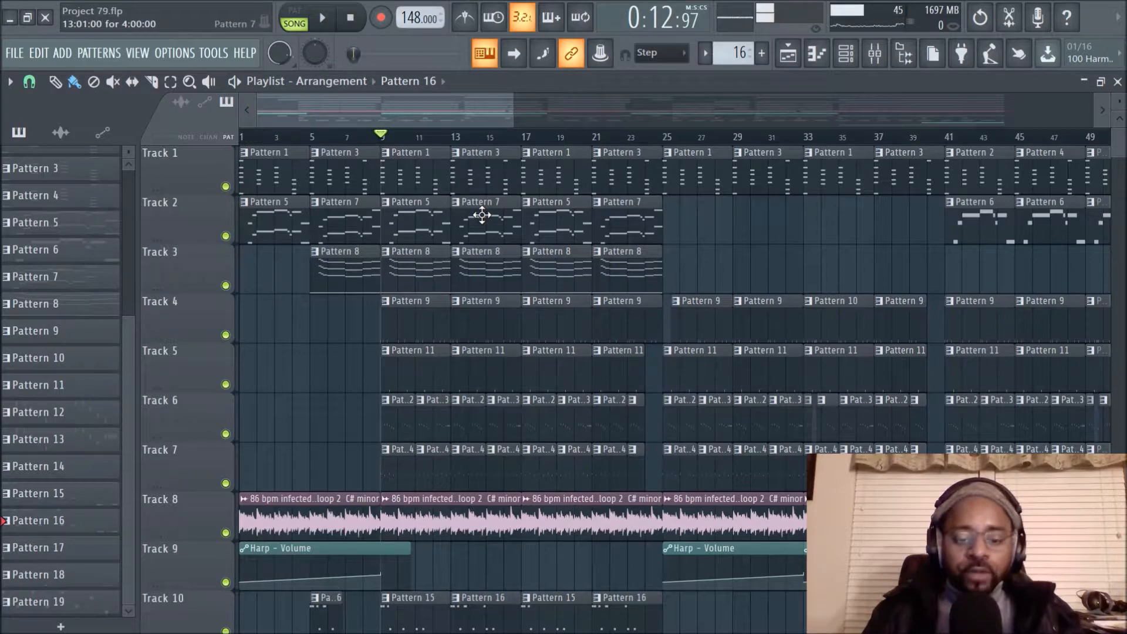
pyautogui.scroll(3, 432, 144)
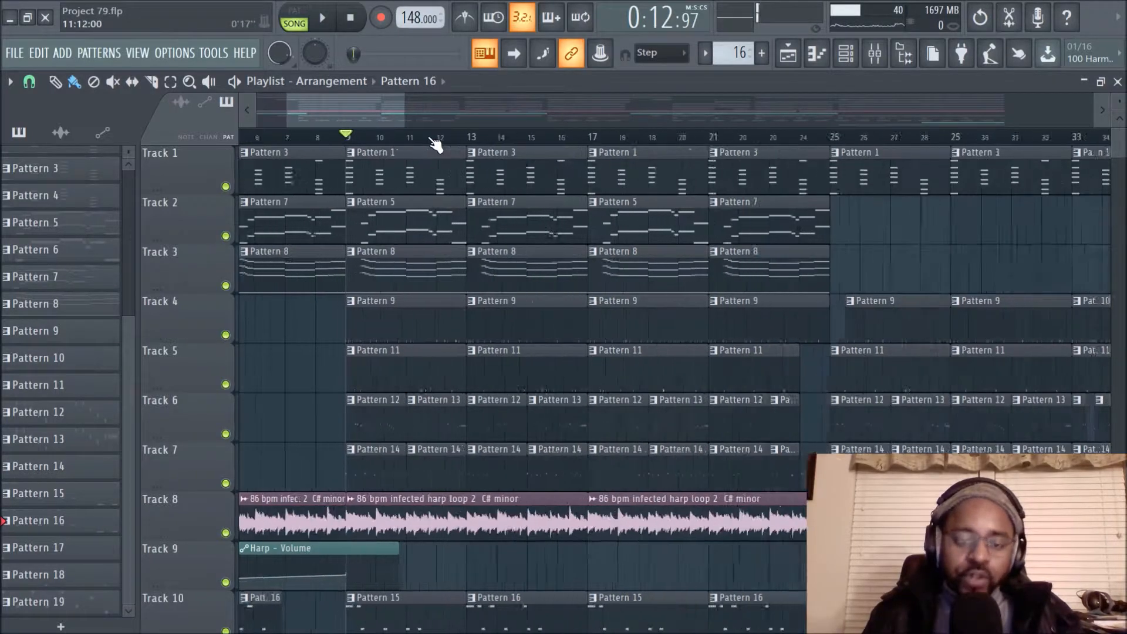
pyautogui.scroll(-4, 400, 409)
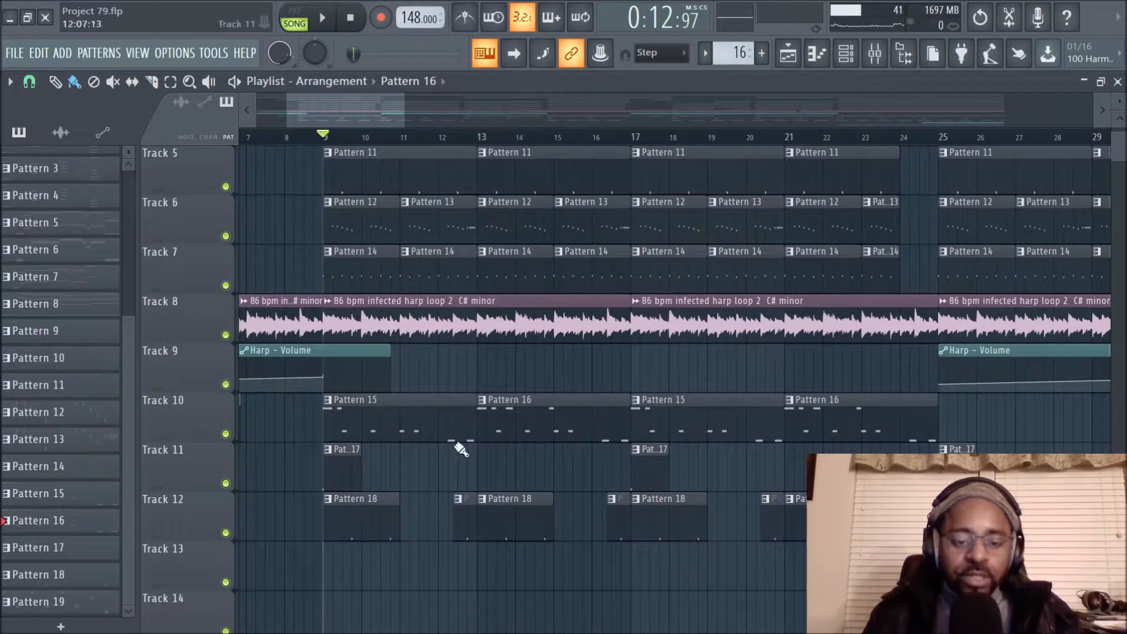
pyautogui.scroll(-3, 411, 142)
pyautogui.scroll(4, 653, 340)
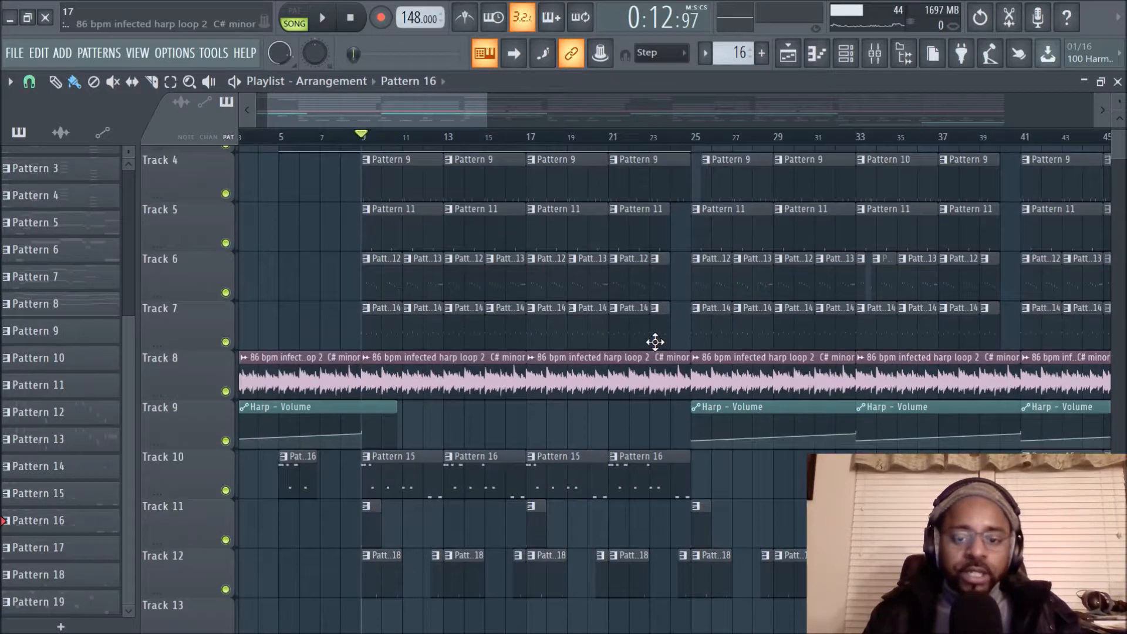
# - Play the section from bar 9 up to the change at bar 25, following its clips across the tracks, then stop playback
pyautogui.press('space')
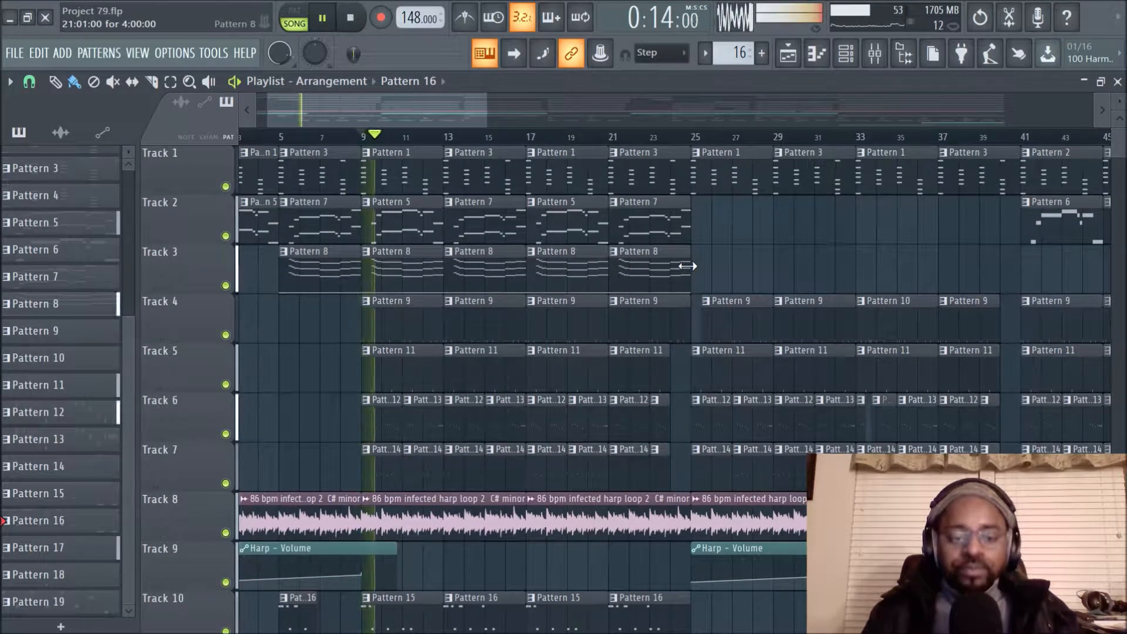
pyautogui.scroll(-2, 624, 156)
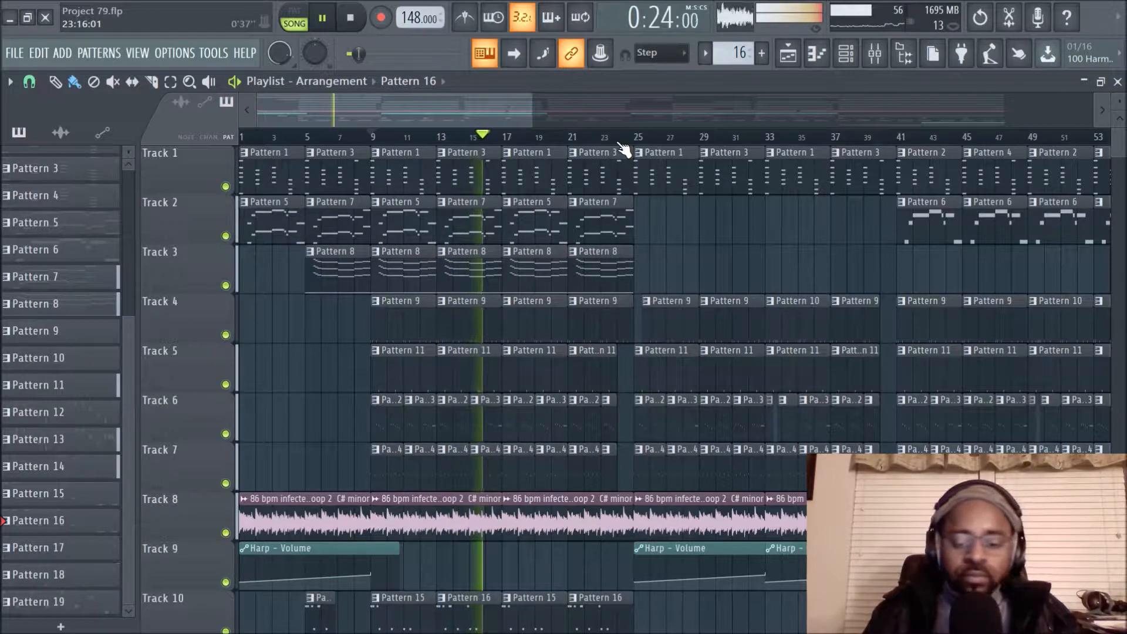
pyautogui.scroll(-1, 699, 245)
pyautogui.scroll(-3, 699, 244)
pyautogui.scroll(4, 698, 246)
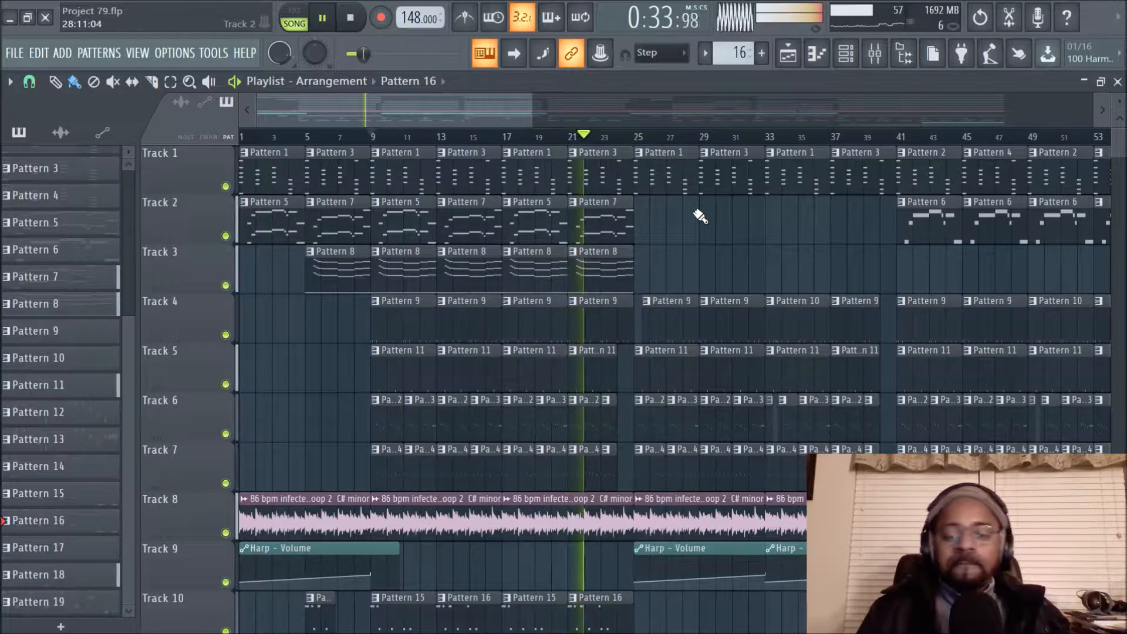
pyautogui.scroll(-3, 700, 216)
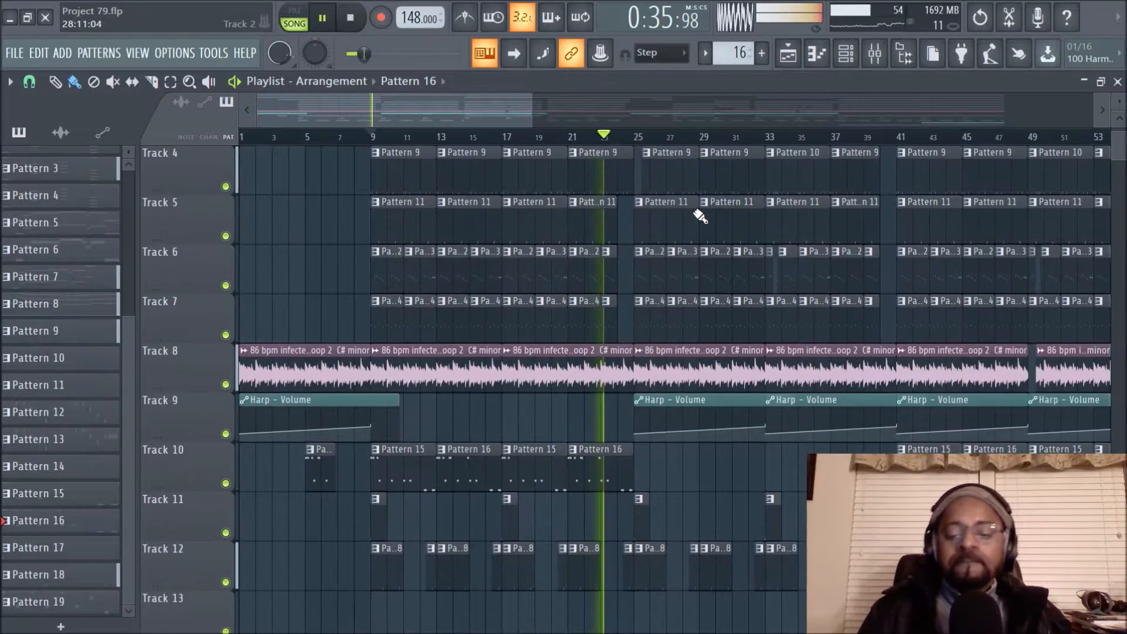
pyautogui.scroll(3, 701, 216)
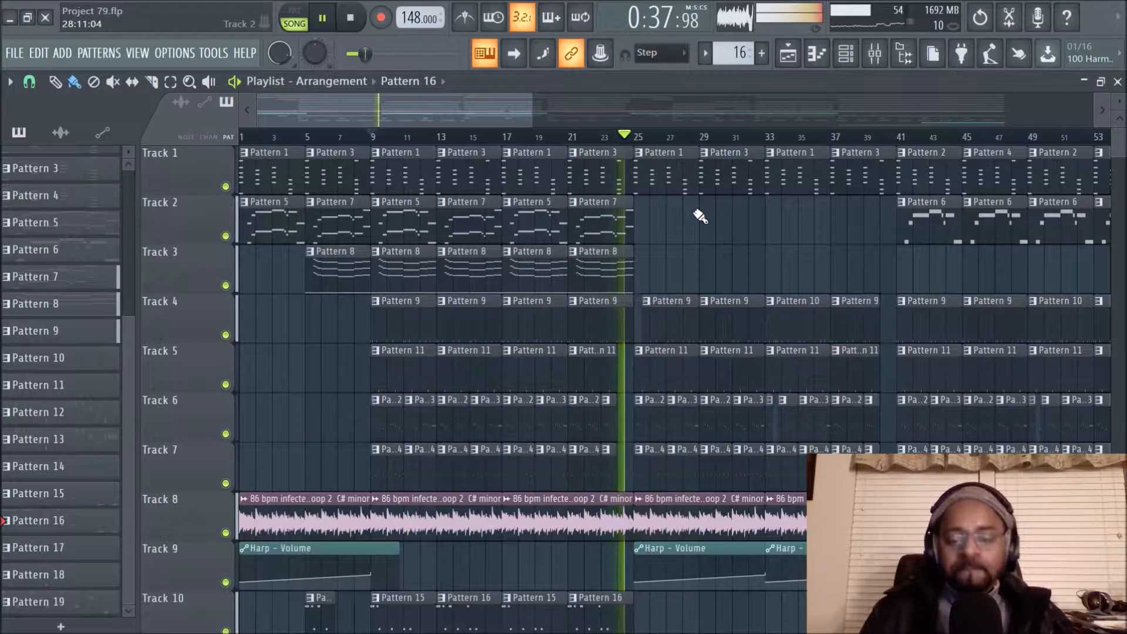
pyautogui.press('space')
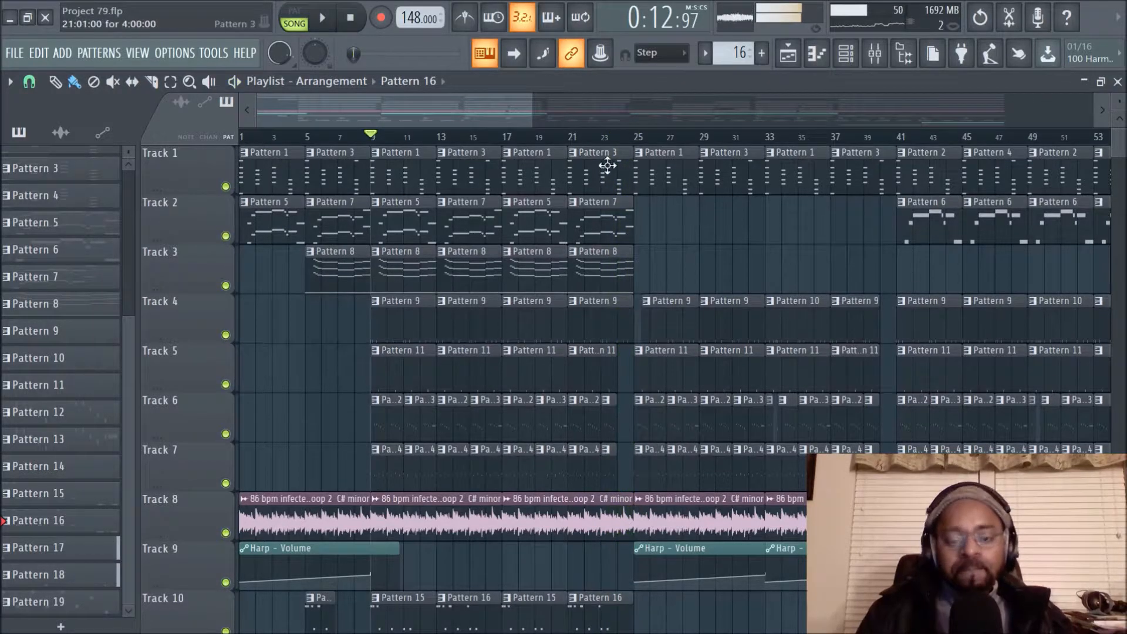
# - Move the playhead to bar 25 and compare the section starting there with the preceding one across all tracks
pyautogui.click(639, 141)
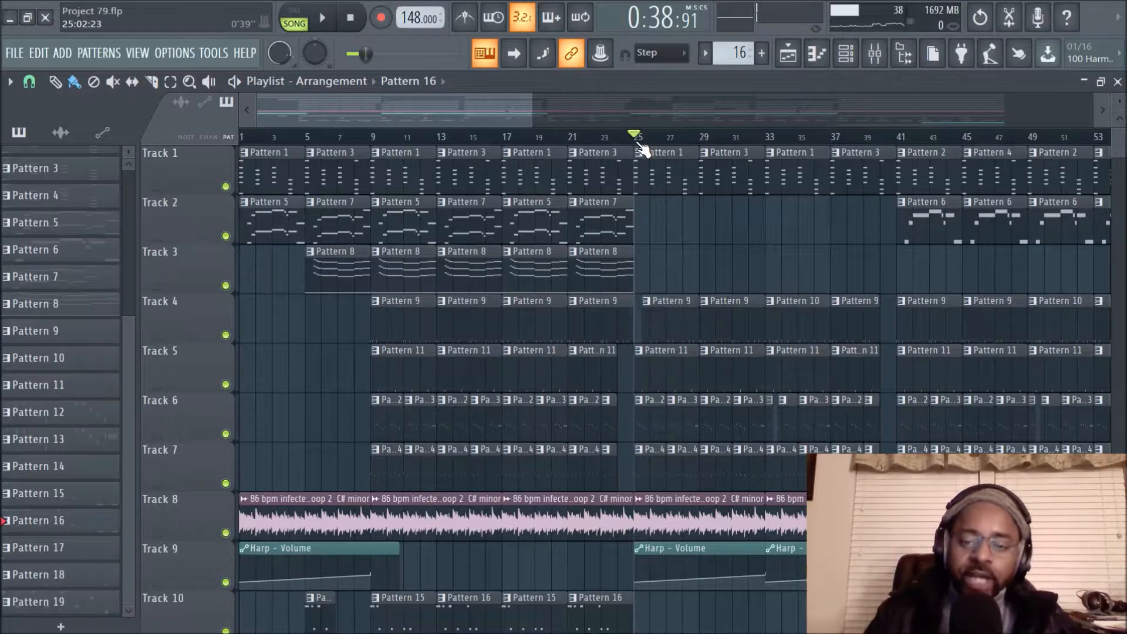
pyautogui.scroll(-4, 672, 144)
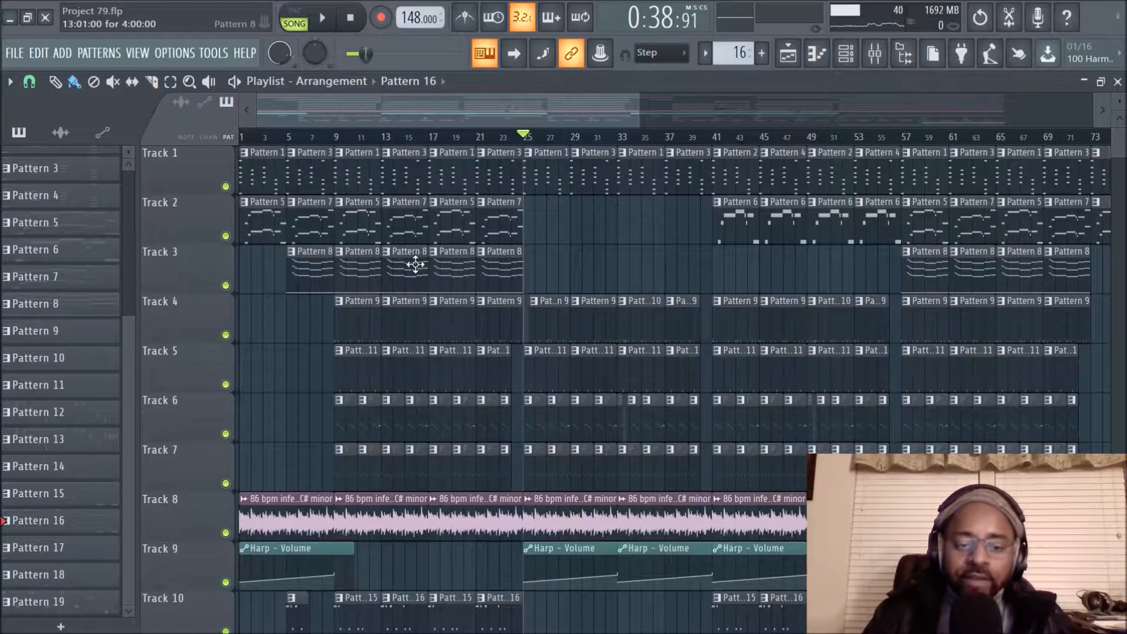
pyautogui.scroll(-5, 433, 376)
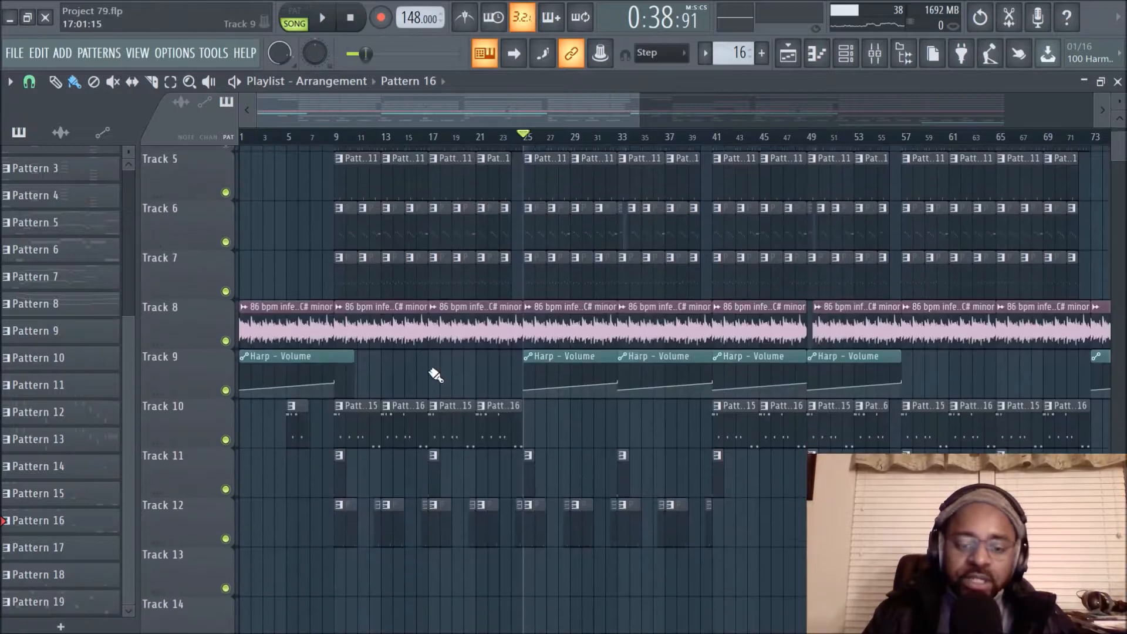
pyautogui.scroll(5, 432, 377)
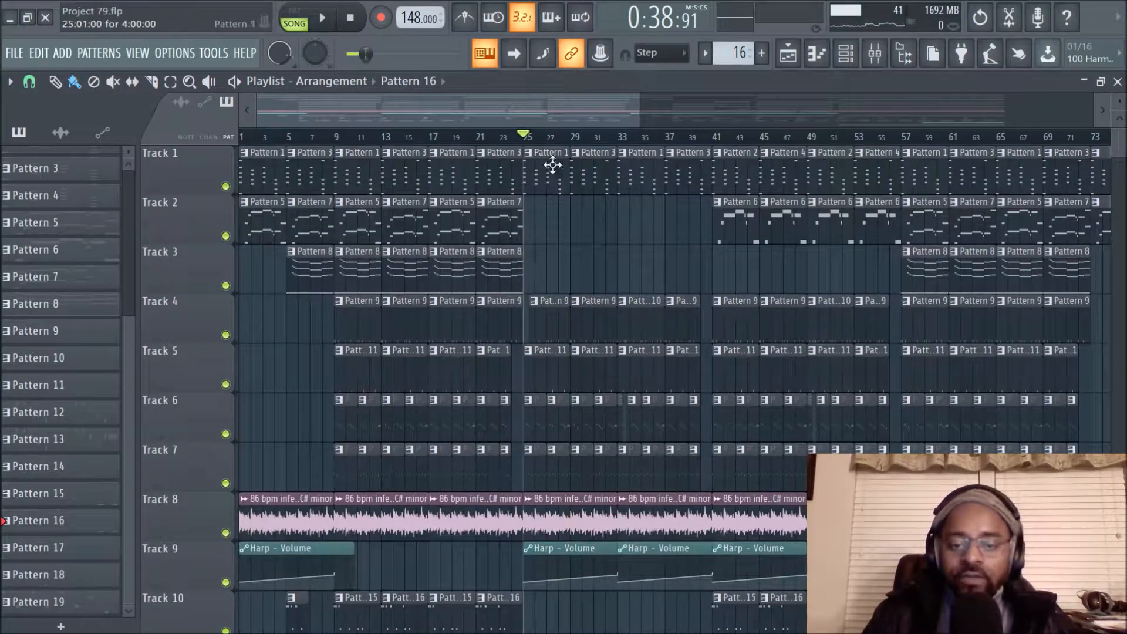
pyautogui.scroll(3, 566, 144)
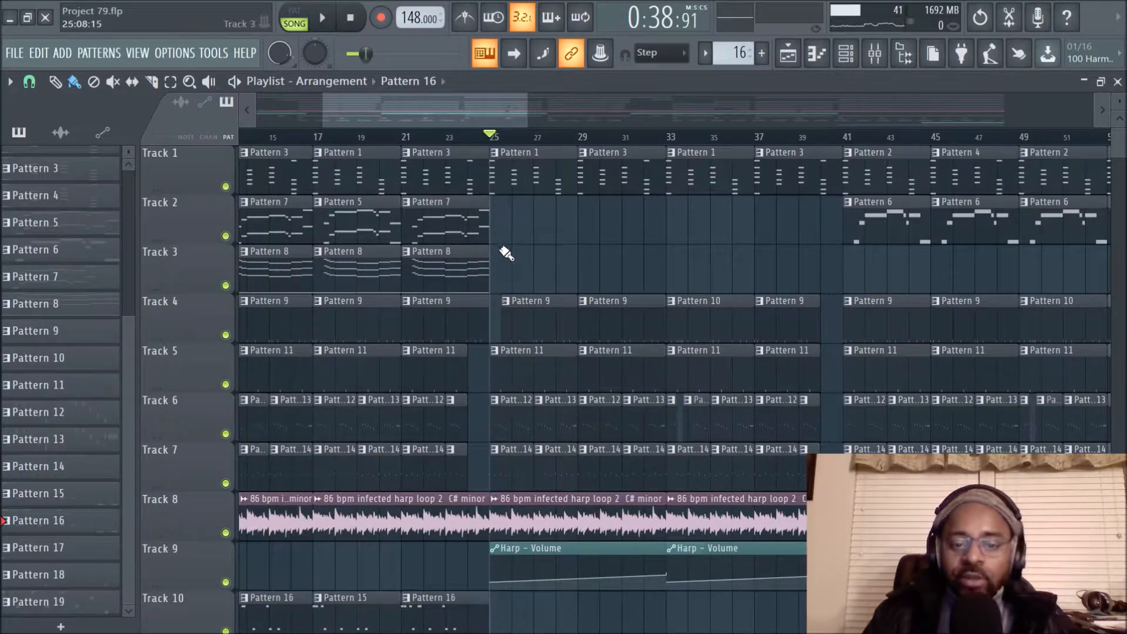
pyautogui.scroll(-2, 528, 143)
pyautogui.moveTo(509, 109)
pyautogui.mouseDown()
pyautogui.moveTo(601, 121)
pyautogui.moveTo(512, 108)
pyautogui.mouseUp()
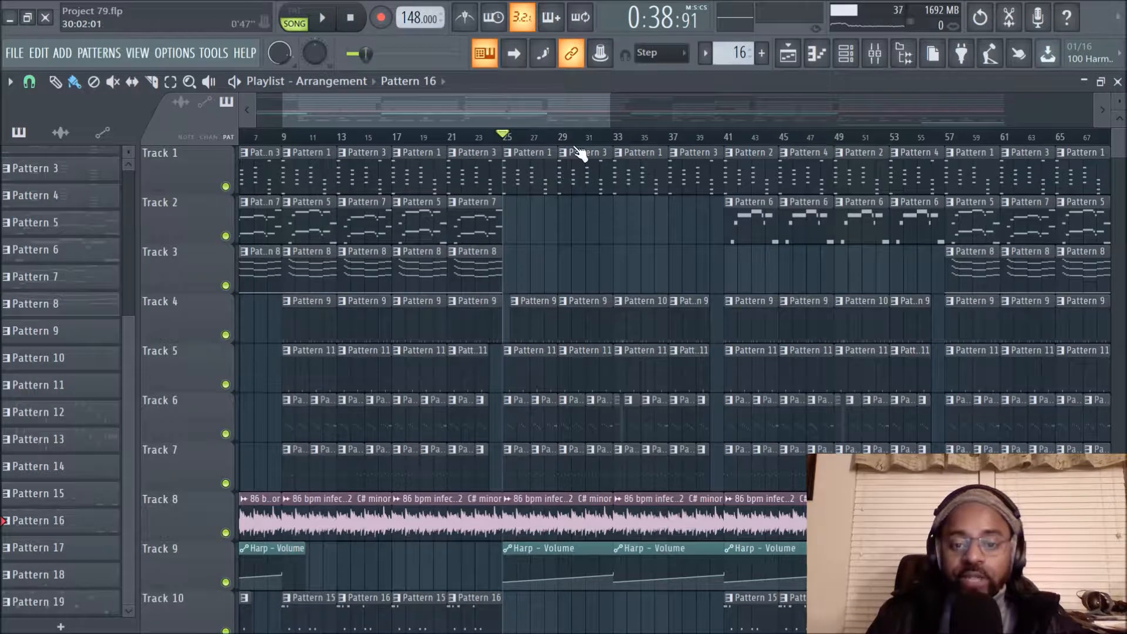
# - Examine the Harp - Volume automation and the surrounding drum and 808 tracks between bars 25 and 41
pyautogui.scroll(2, 579, 147)
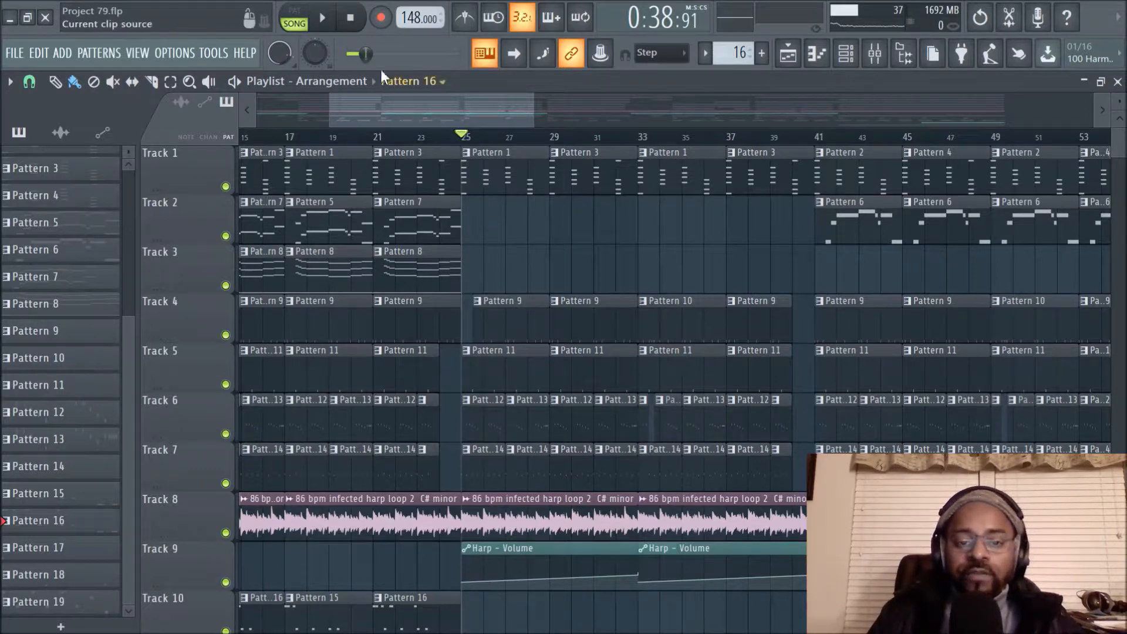
pyautogui.scroll(-5, 639, 287)
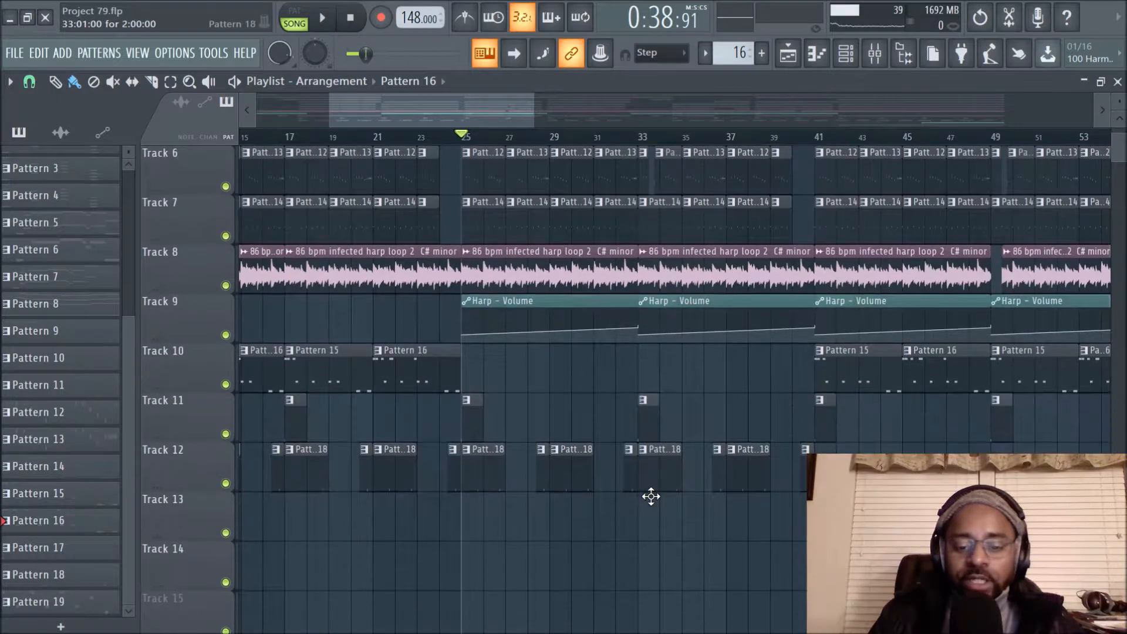
pyautogui.scroll(1, 651, 496)
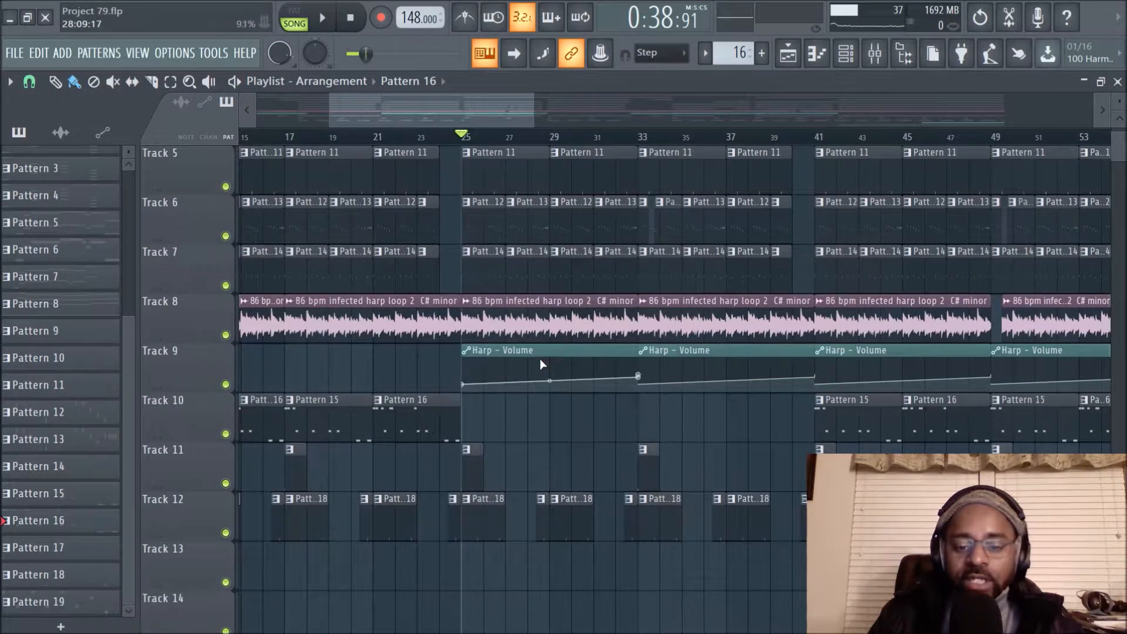
pyautogui.moveTo(442, 108)
pyautogui.mouseDown()
pyautogui.moveTo(260, 104)
pyautogui.moveTo(435, 107)
pyautogui.mouseUp()
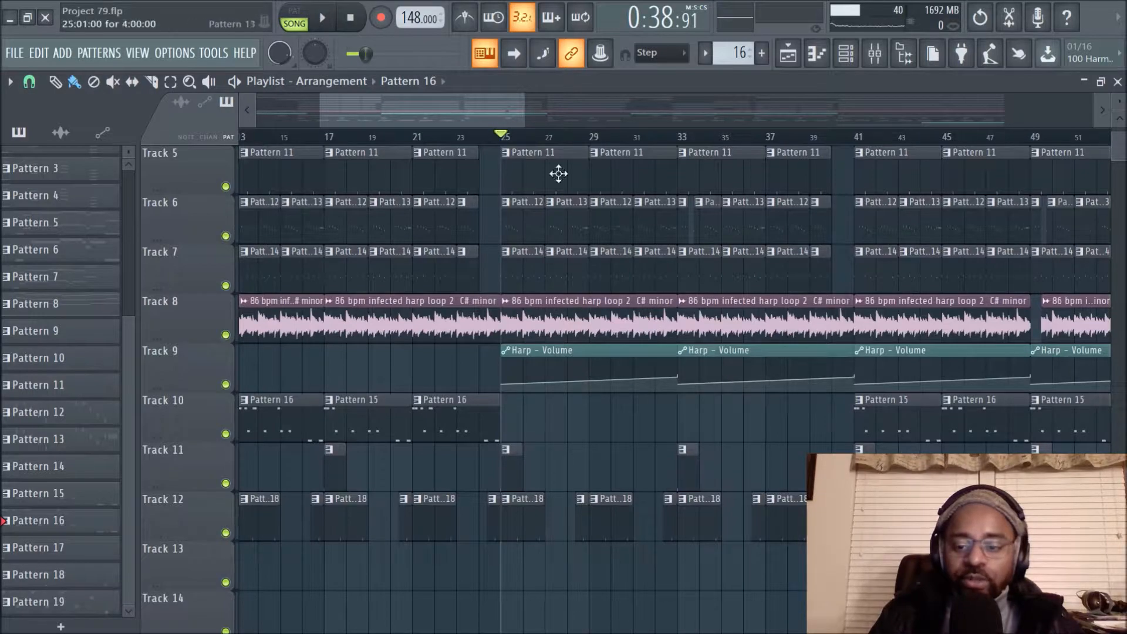
pyautogui.moveTo(452, 112); pyautogui.dragTo(489, 107)
pyautogui.scroll(4, 492, 292)
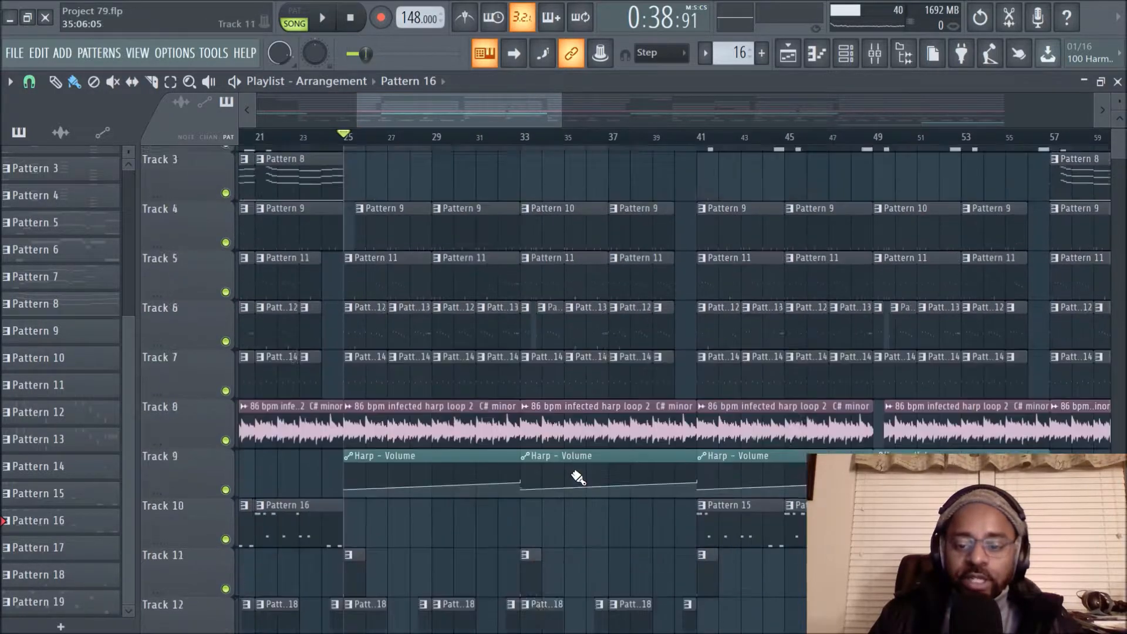
pyautogui.scroll(-2, 587, 151)
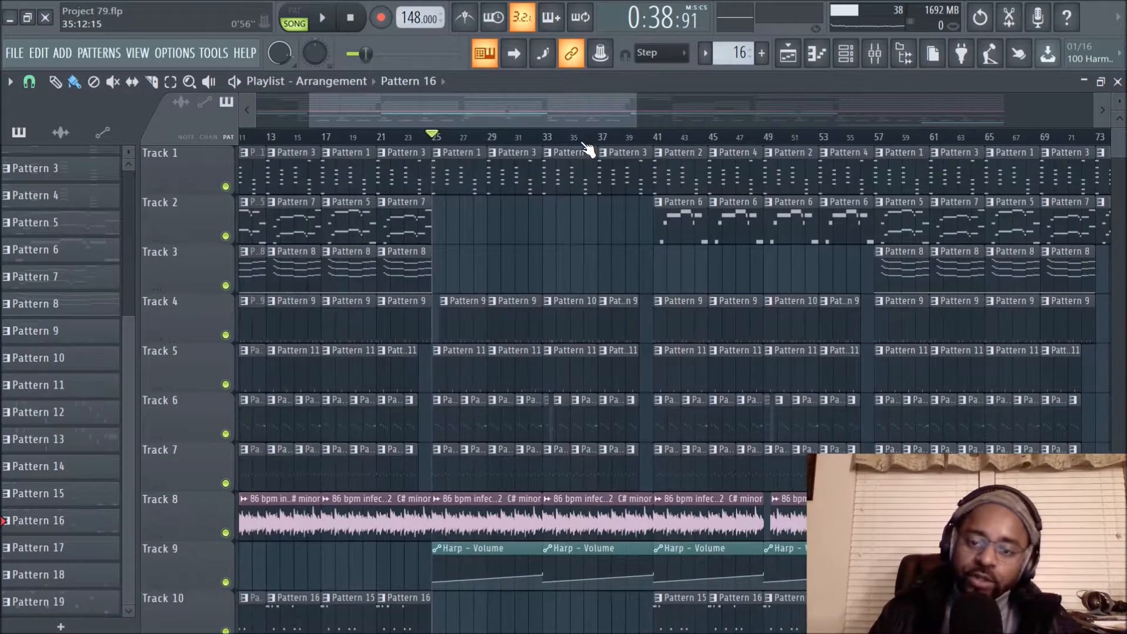
# - Play the section from bar 25 to the change at bar 41, following its clips across the tracks
pyautogui.click(331, 19)
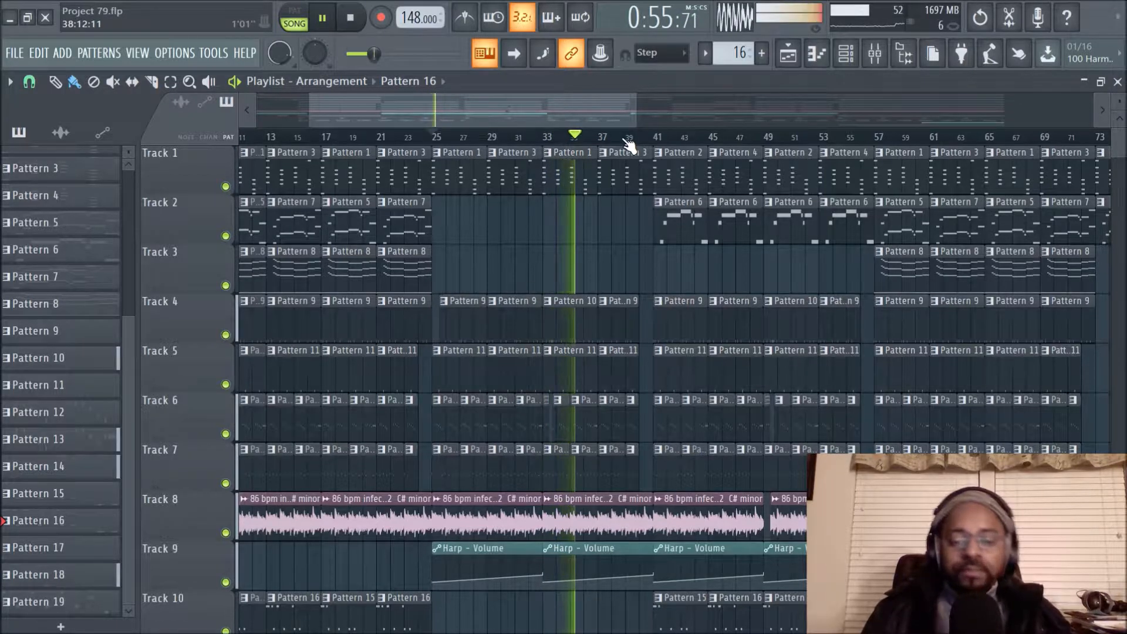
pyautogui.scroll(-1, 627, 143)
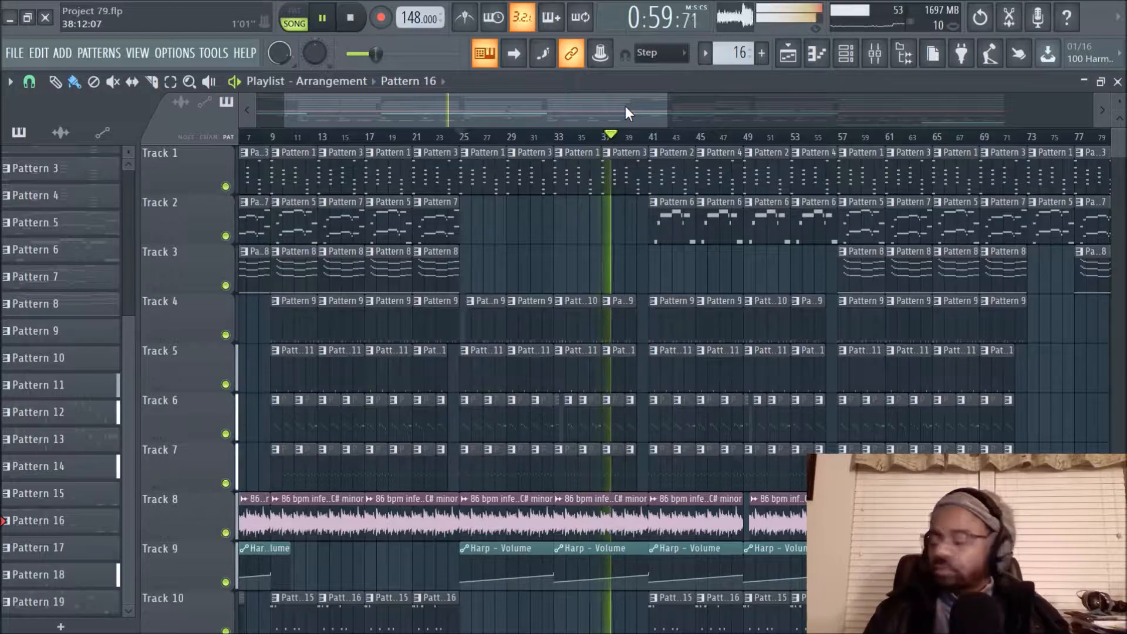
pyautogui.scroll(-2, 736, 250)
pyautogui.scroll(-2, 734, 250)
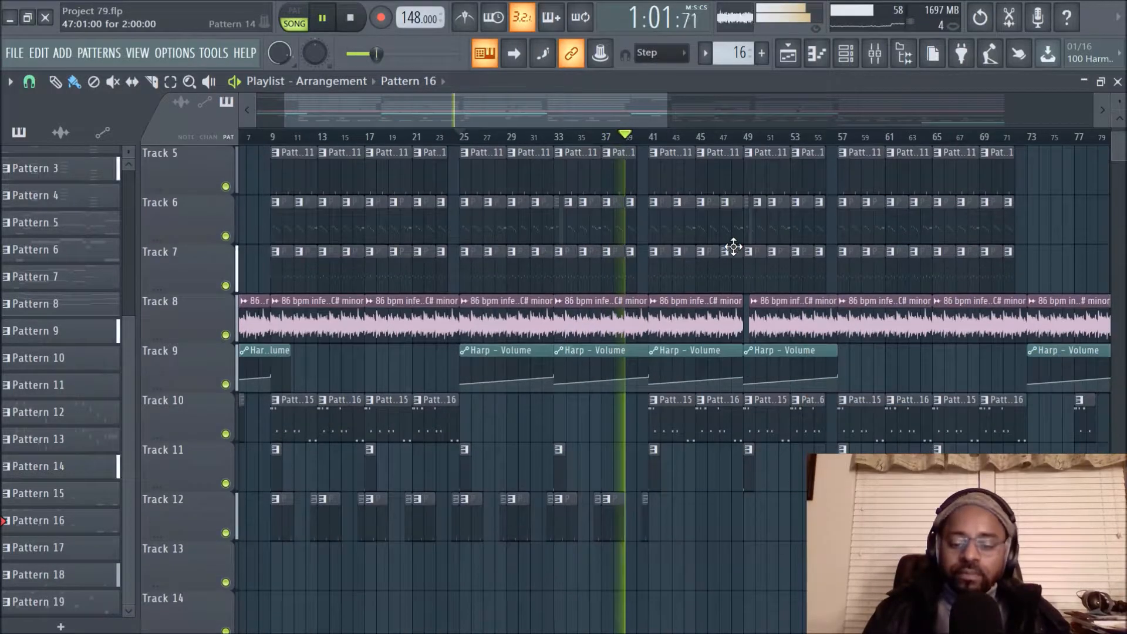
pyautogui.scroll(3, 734, 247)
pyautogui.scroll(1, 733, 247)
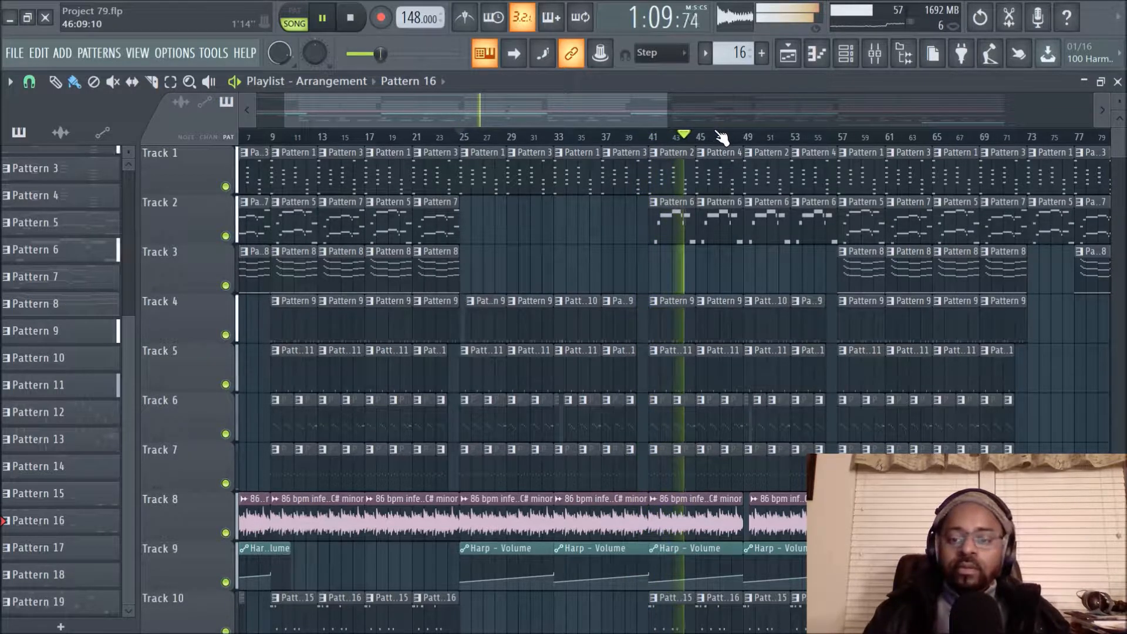
# - Follow playback of the section between bars 41 and 57 across the tracks, then stop just before bar 57
pyautogui.scroll(3, 727, 138)
pyautogui.scroll(-4, 619, 121)
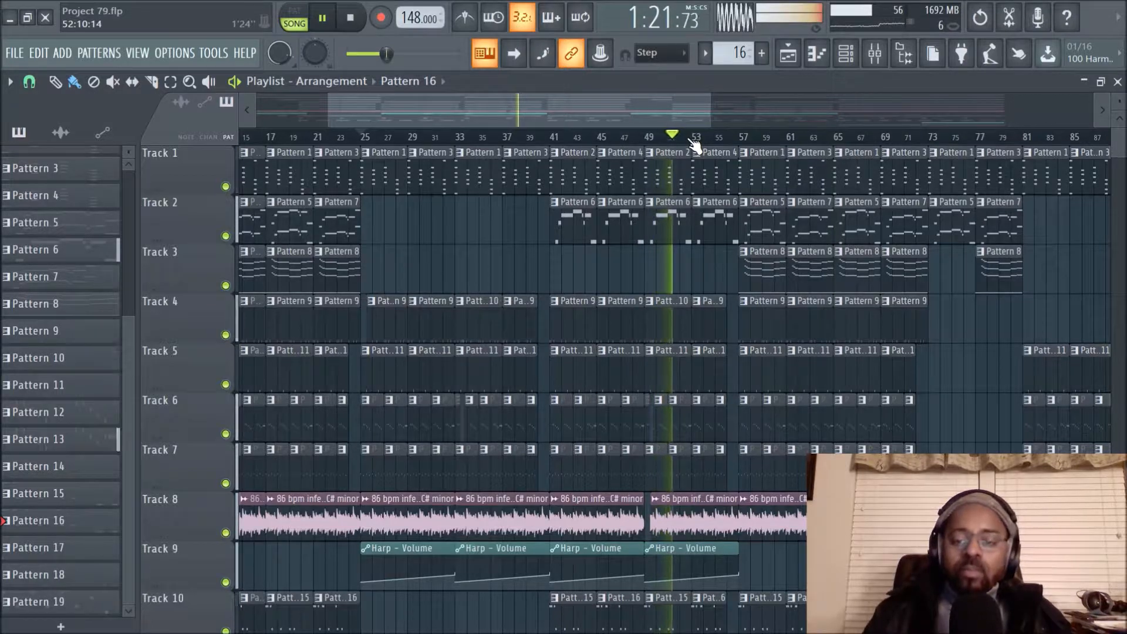
pyautogui.scroll(-1, 688, 138)
pyautogui.moveTo(669, 109); pyautogui.dragTo(759, 106)
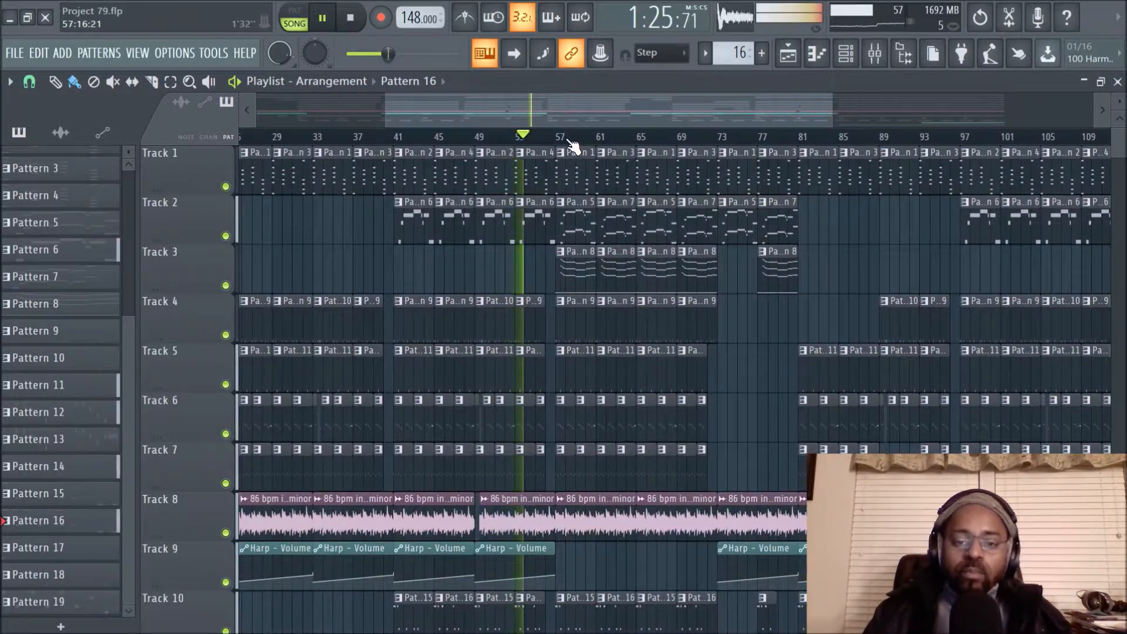
pyautogui.scroll(2, 574, 154)
pyautogui.scroll(-6, 593, 214)
pyautogui.scroll(6, 593, 213)
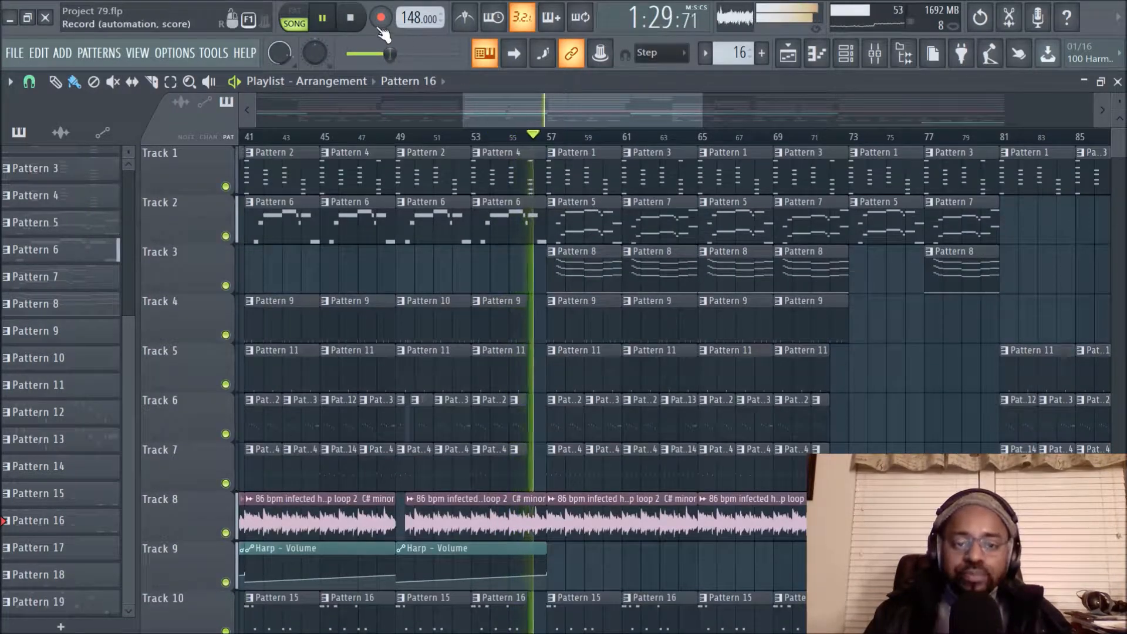
pyautogui.click(351, 18)
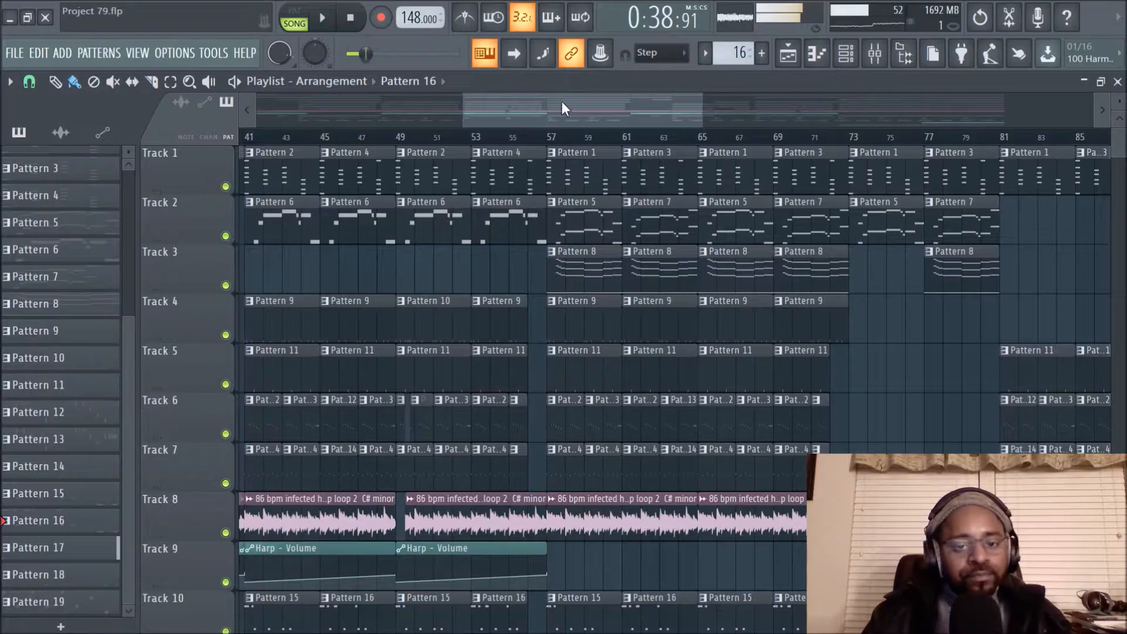
# - Review the transition into bar 25 across the melody and drum tracks, and place the playhead at bar 23
pyautogui.moveTo(604, 115); pyautogui.dragTo(556, 121)
pyautogui.scroll(-3, 498, 144)
pyautogui.moveTo(487, 110); pyautogui.dragTo(457, 110)
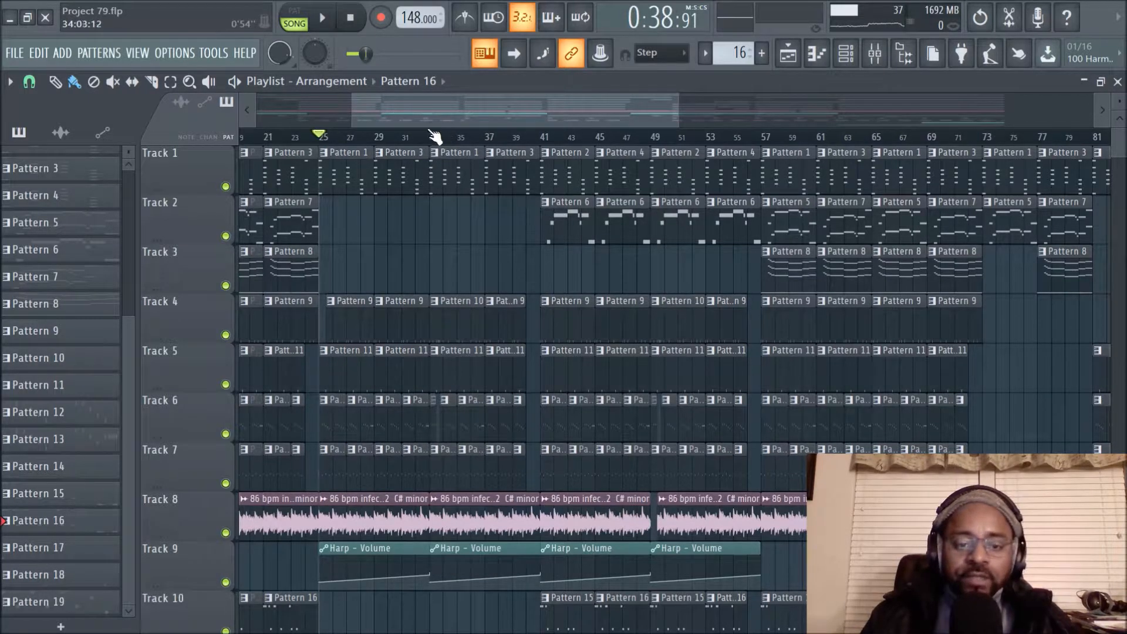
pyautogui.scroll(3, 433, 142)
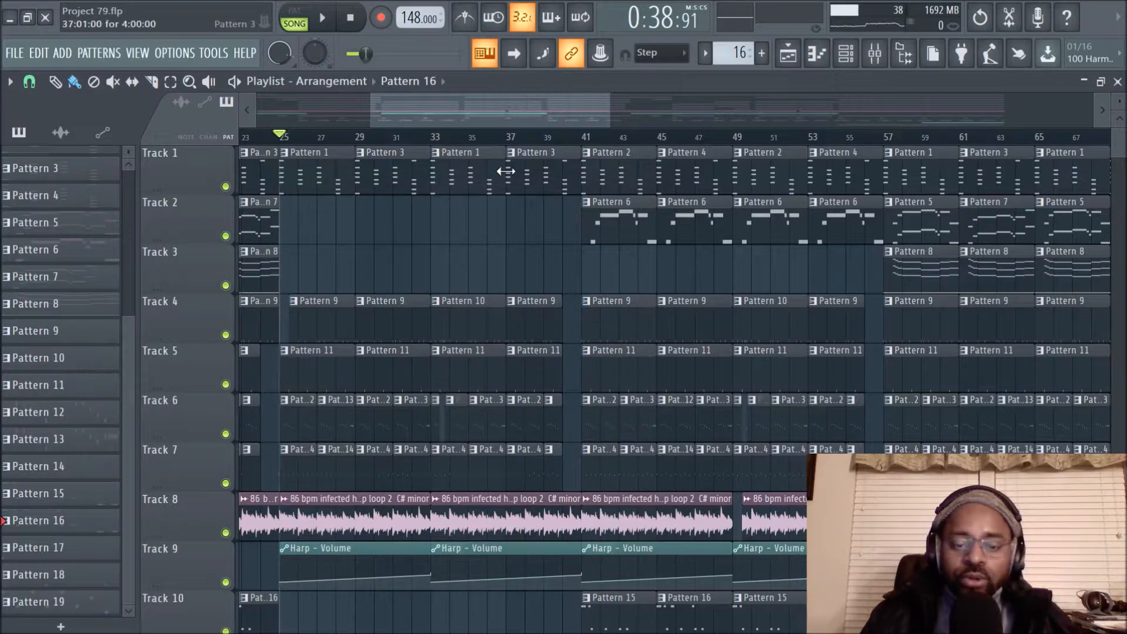
pyautogui.moveTo(421, 114); pyautogui.dragTo(391, 114)
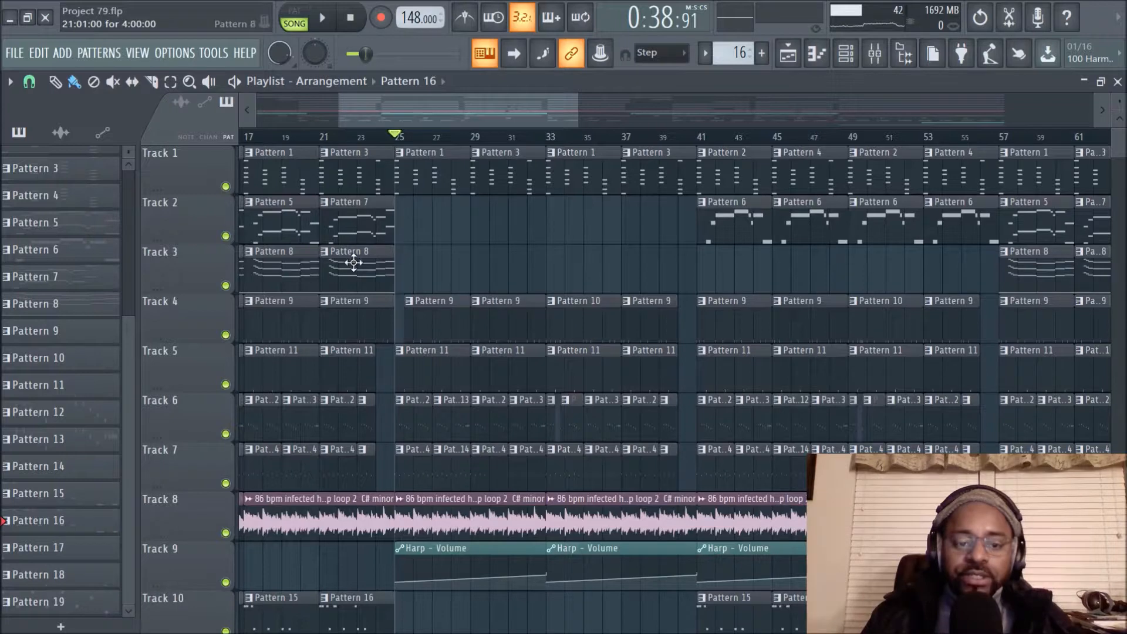
pyautogui.click(360, 139)
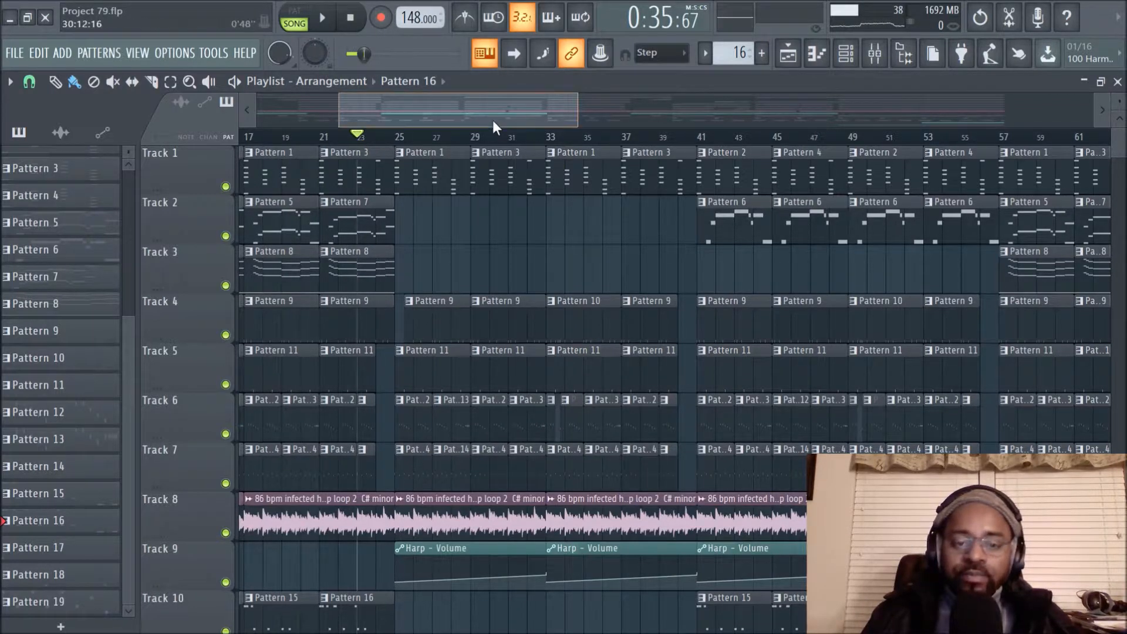
# - Compare the section starting at bar 41 with the one starting at bar 25 across the melody, drum and harp tracks
pyautogui.moveTo(491, 120); pyautogui.dragTo(525, 119)
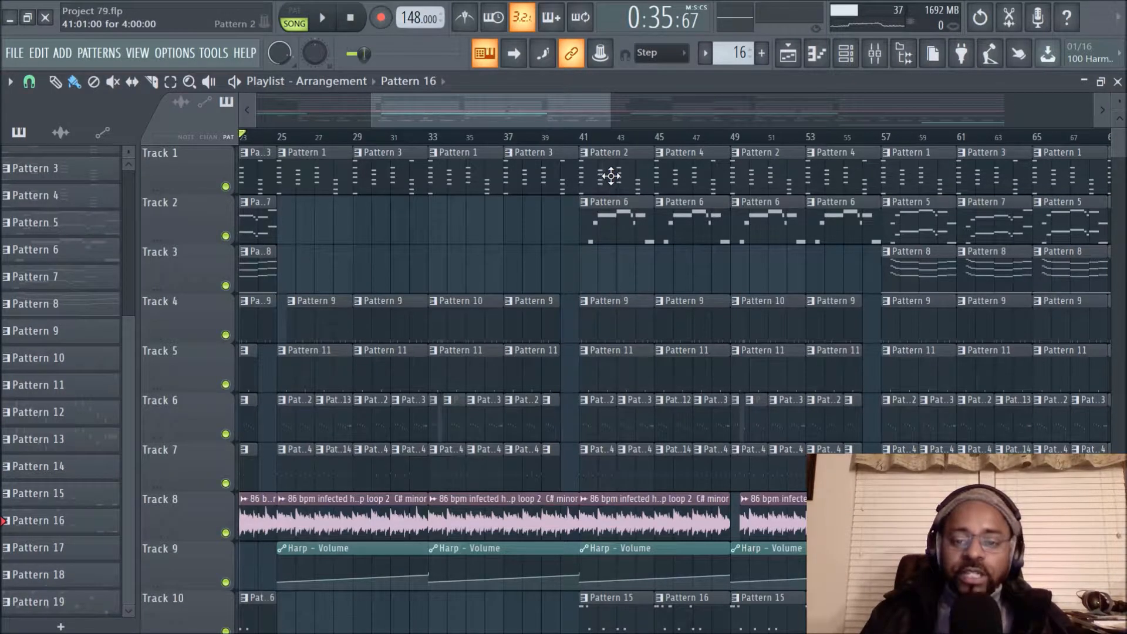
pyautogui.moveTo(472, 118); pyautogui.dragTo(503, 112)
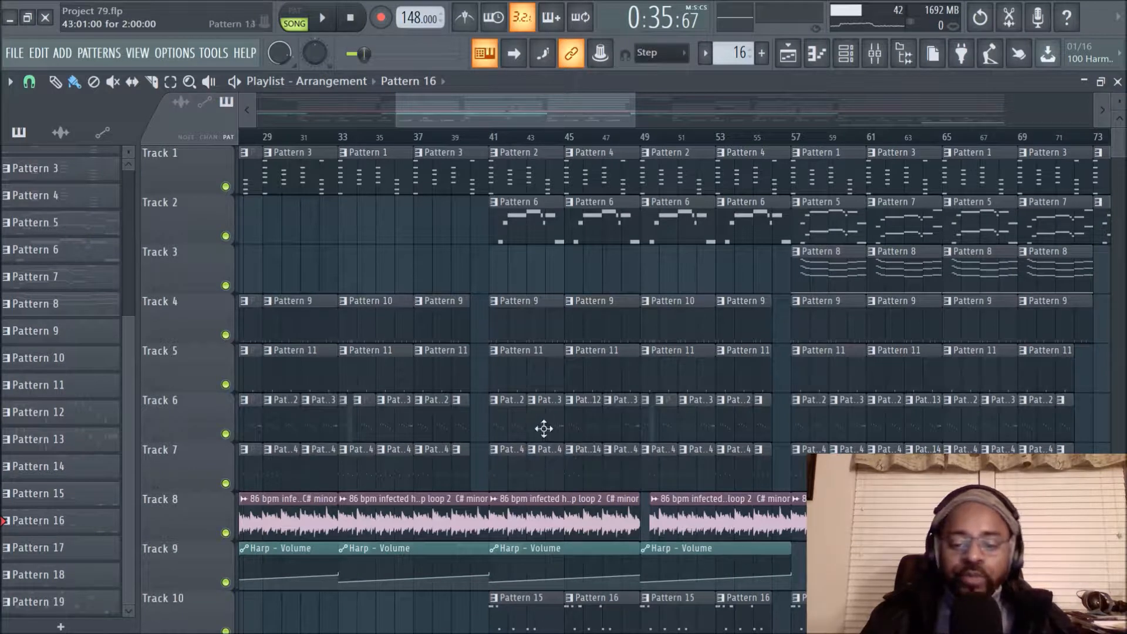
pyautogui.scroll(-1, 586, 405)
pyautogui.scroll(1, 587, 399)
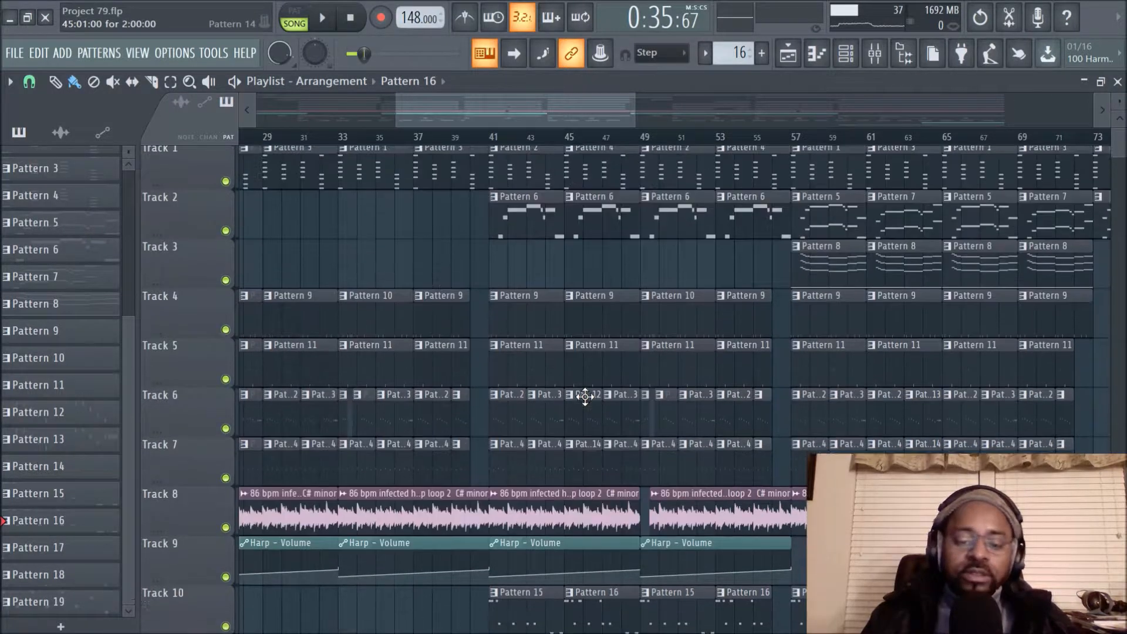
pyautogui.moveTo(471, 125); pyautogui.dragTo(437, 124)
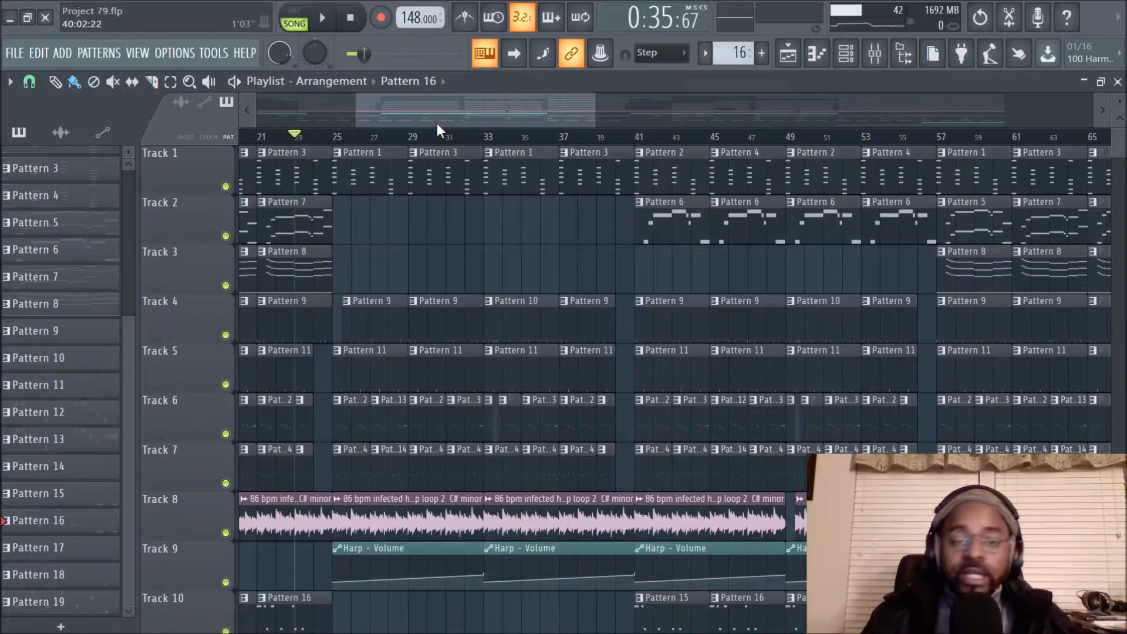
pyautogui.scroll(-1, 468, 144)
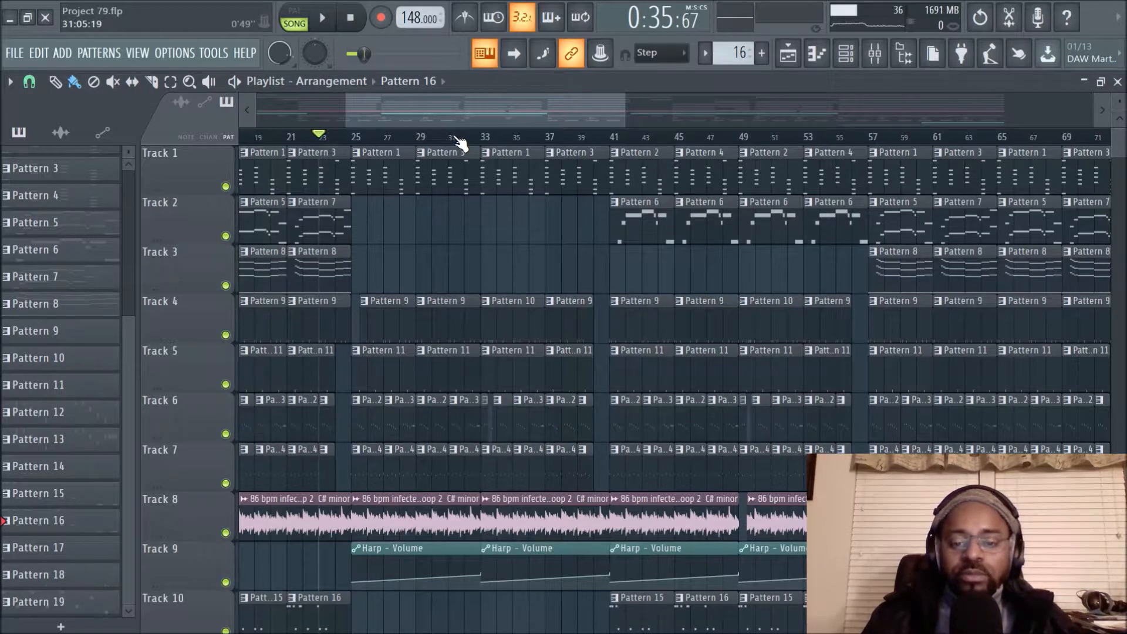
pyautogui.scroll(-1, 460, 142)
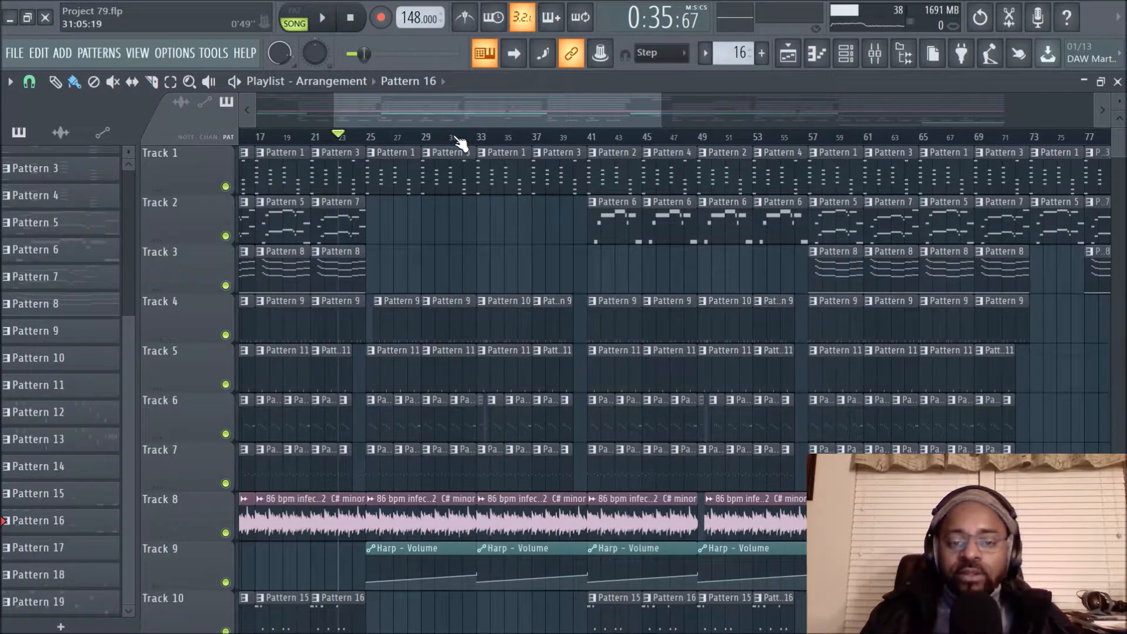
# - Move the playhead to bar 39 and examine the drum gap leading into the section at bar 41
pyautogui.click(566, 142)
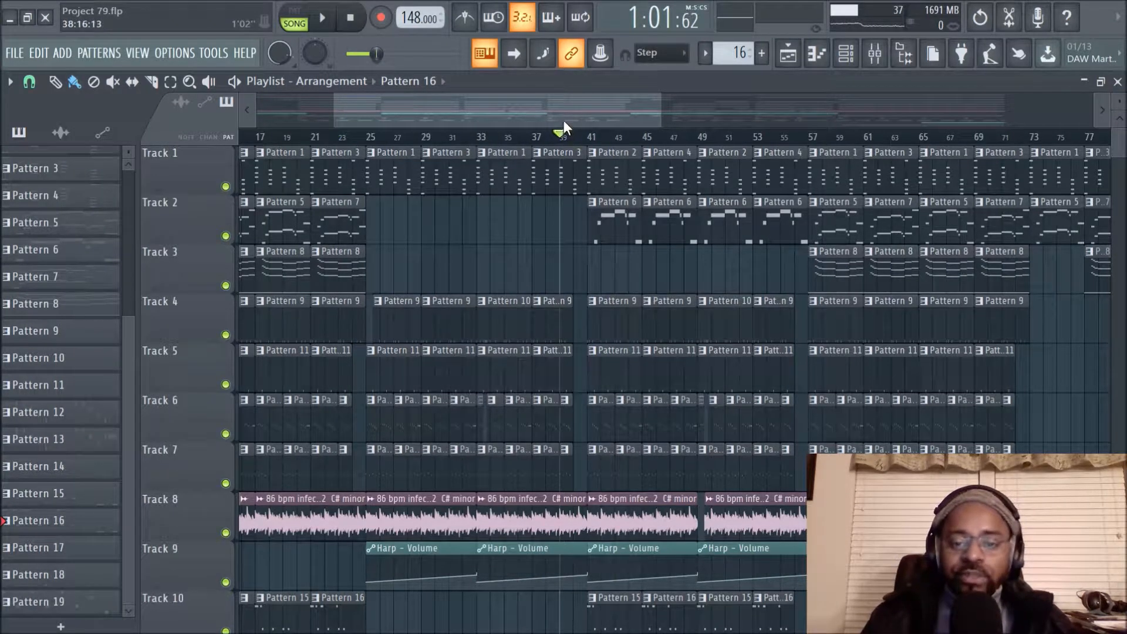
pyautogui.scroll(-2, 565, 150)
pyautogui.scroll(3, 573, 141)
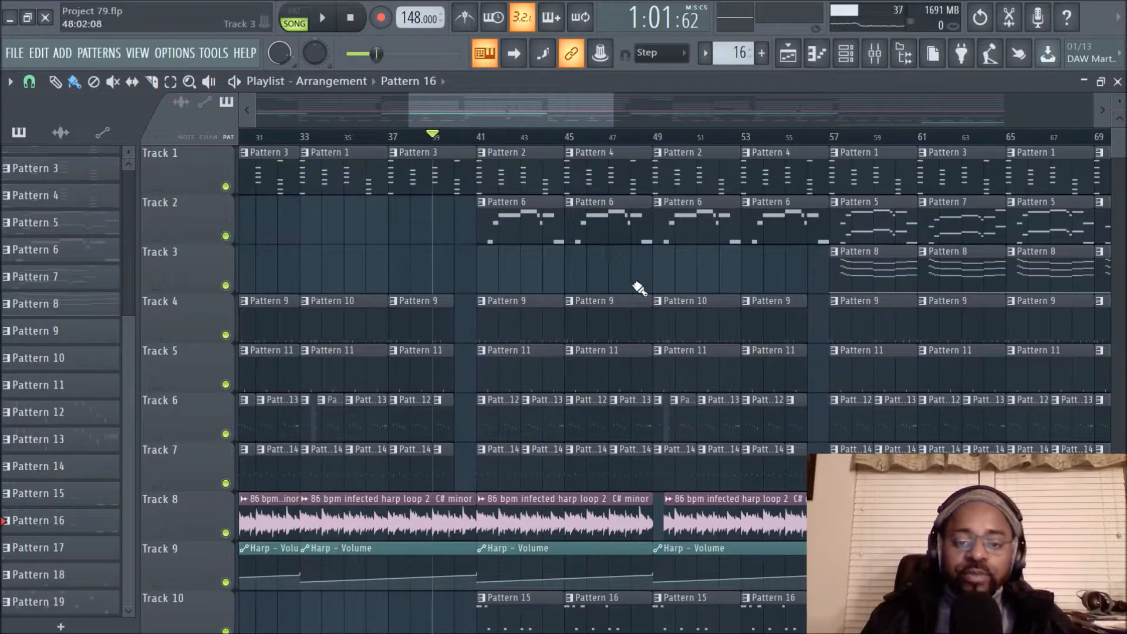
pyautogui.scroll(-5, 636, 255)
pyautogui.scroll(5, 637, 256)
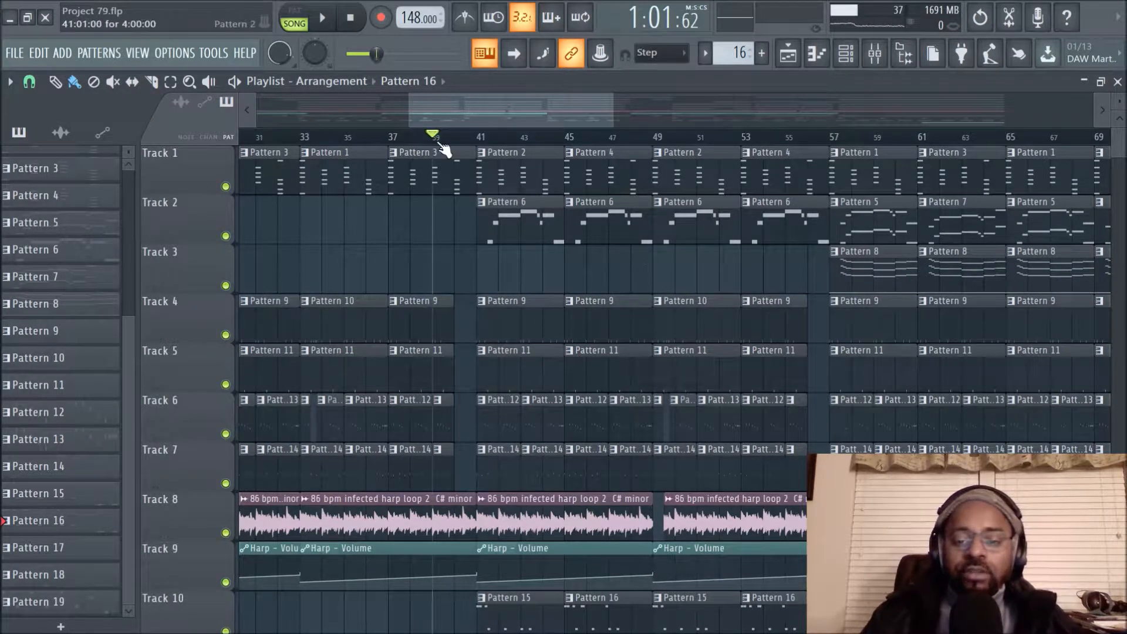
# - Examine the Pattern 6 melody, drum, harp loop and automation clips between bars 41 and 57 alongside the neighbouring sections
pyautogui.scroll(-2, 548, 138)
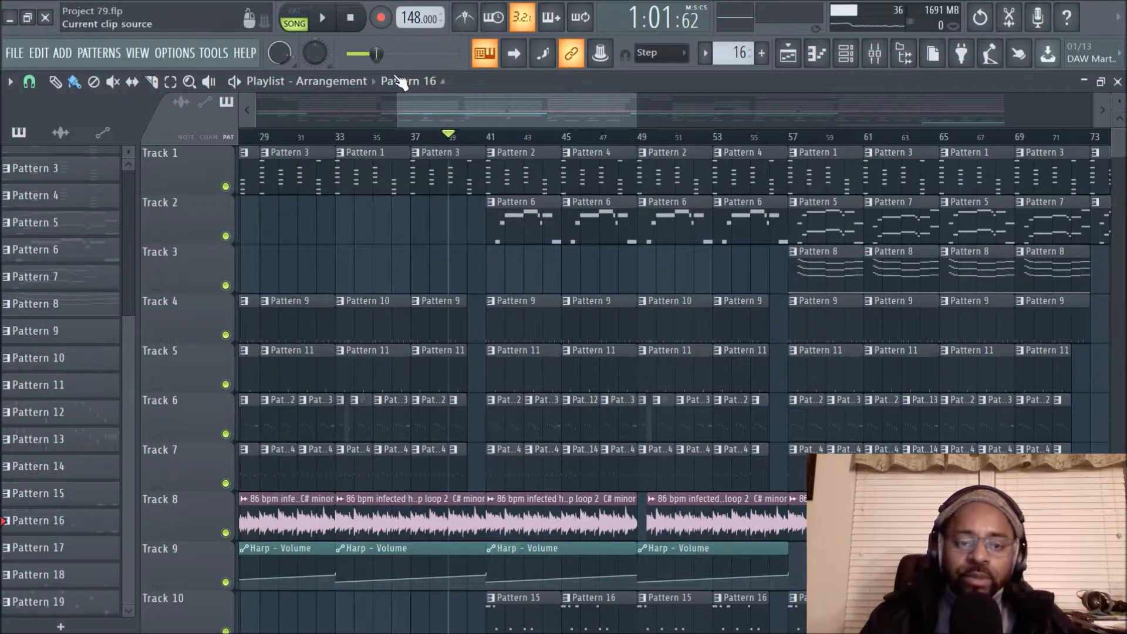
pyautogui.scroll(-3, 528, 142)
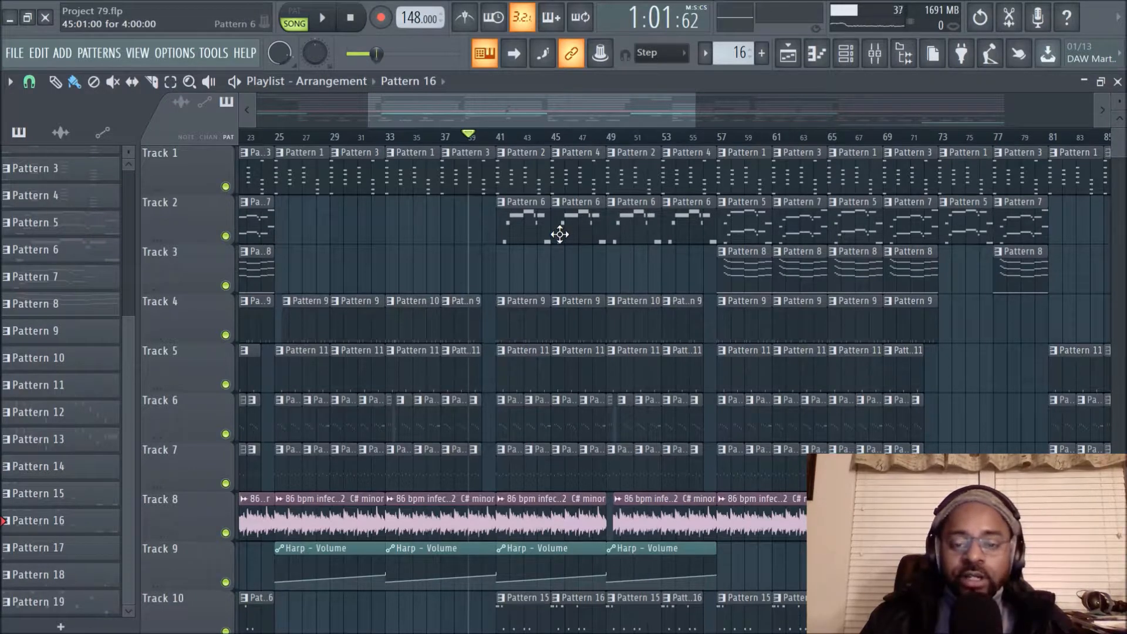
pyautogui.scroll(2, 555, 144)
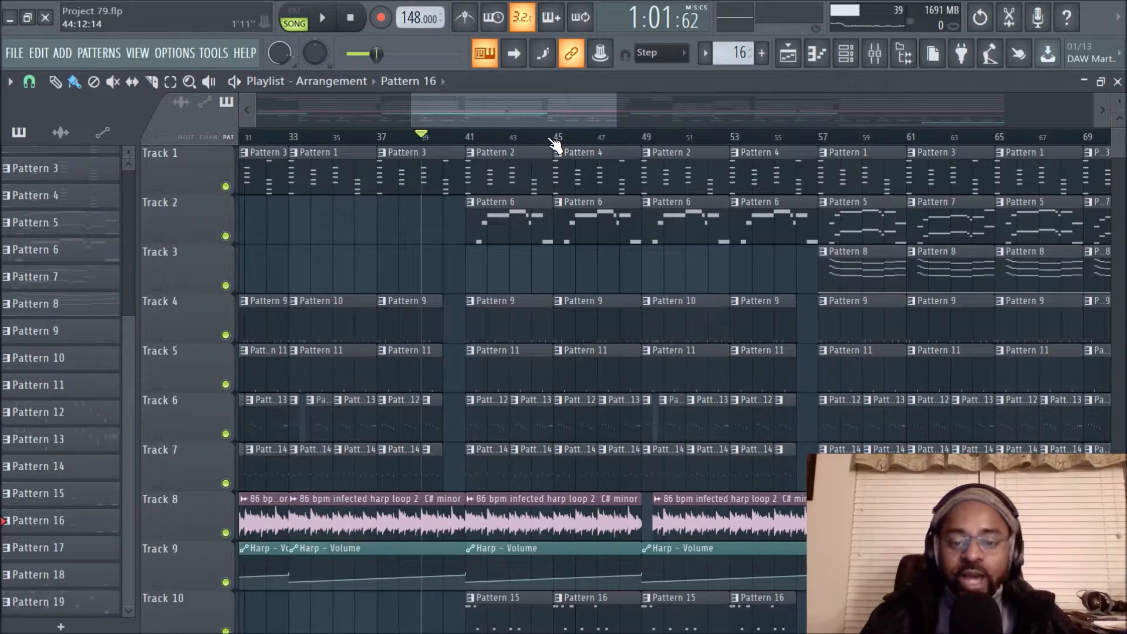
pyautogui.scroll(-1, 555, 144)
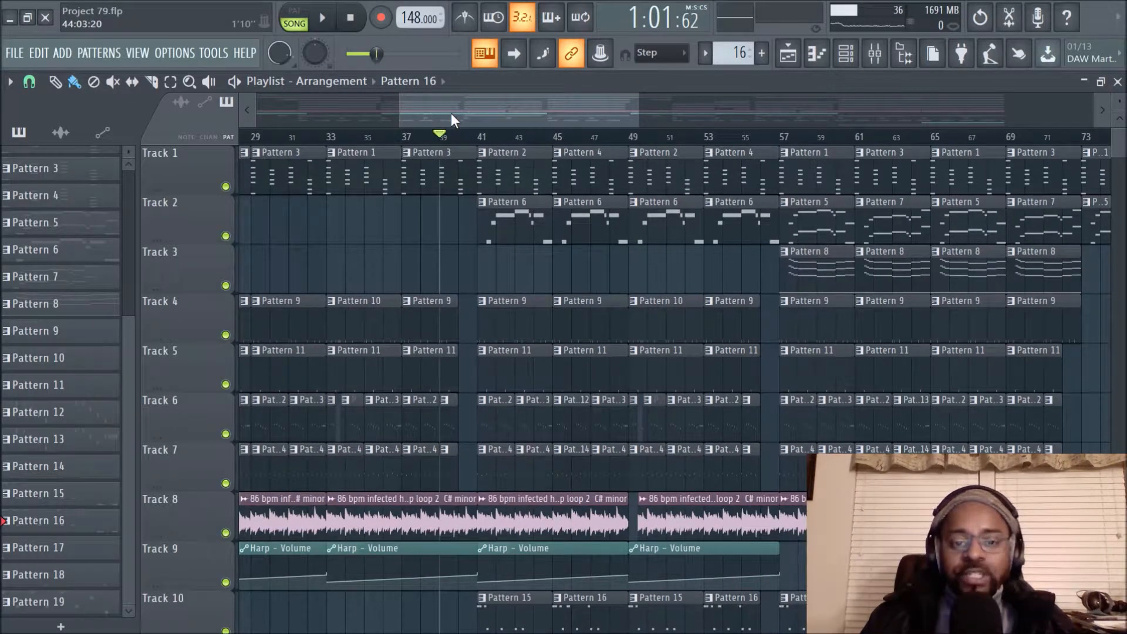
pyautogui.scroll(-2, 545, 226)
pyautogui.scroll(2, 547, 224)
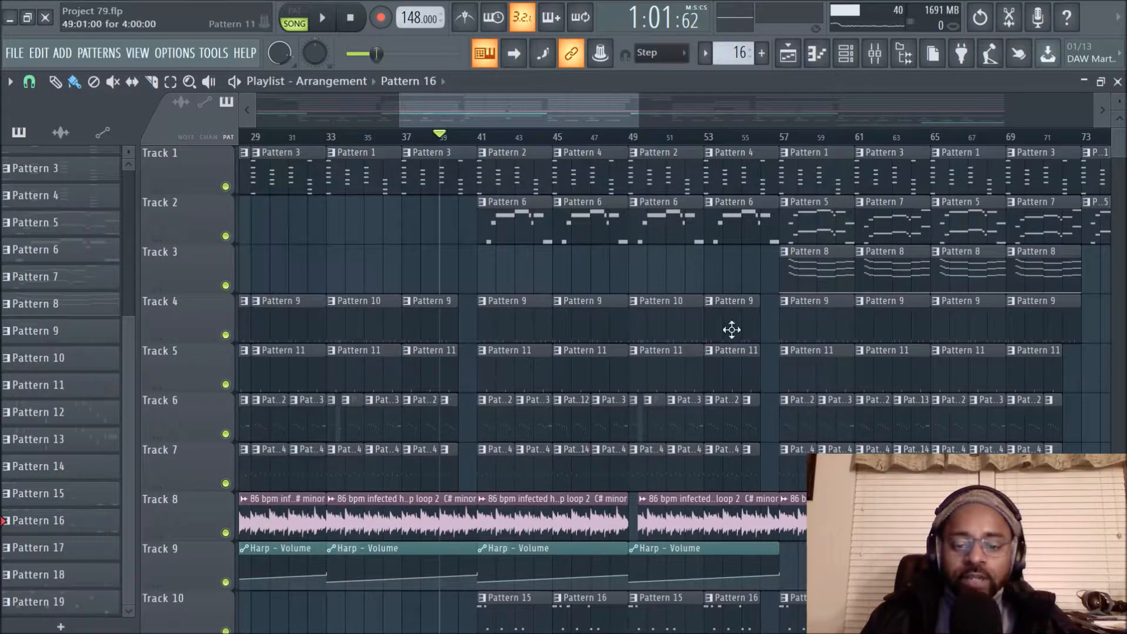
pyautogui.scroll(-1, 872, 446)
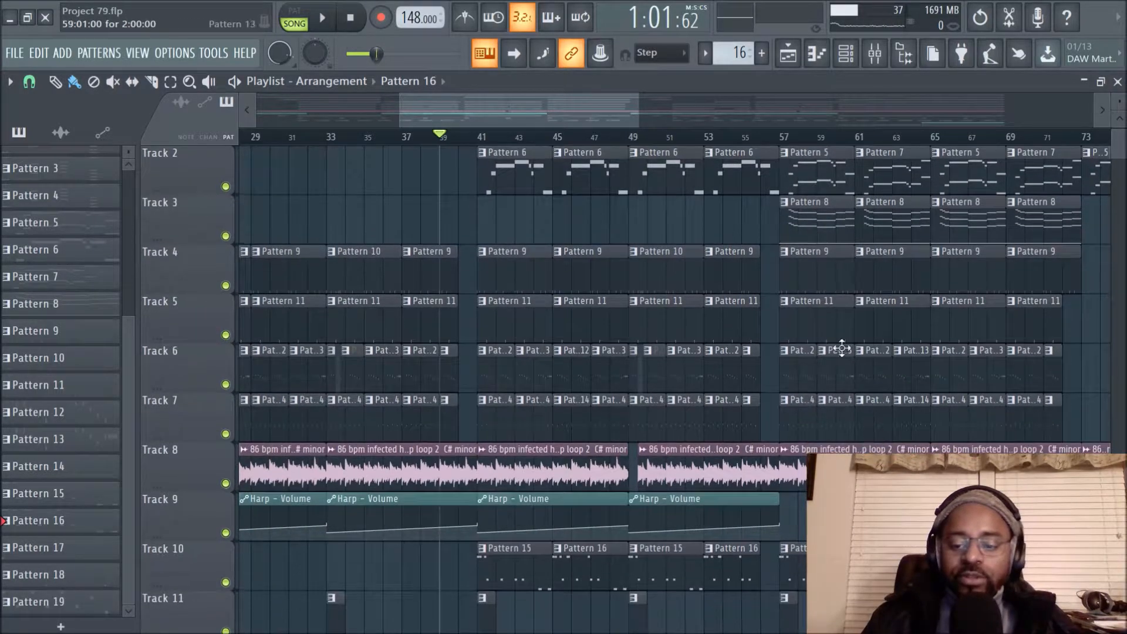
pyautogui.scroll(-1, 734, 143)
pyautogui.scroll(-1, 736, 144)
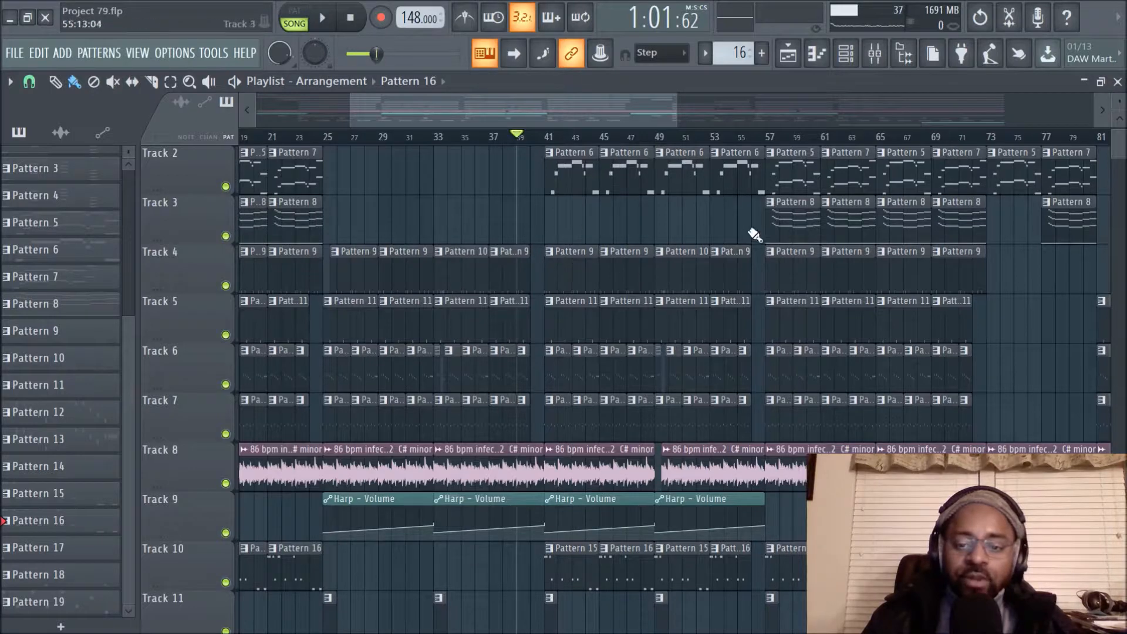
# - Examine the drum gap before bar 57 with the playhead near bar 55, and move the playhead back to bar 53
pyautogui.click(749, 142)
pyautogui.scroll(3, 732, 139)
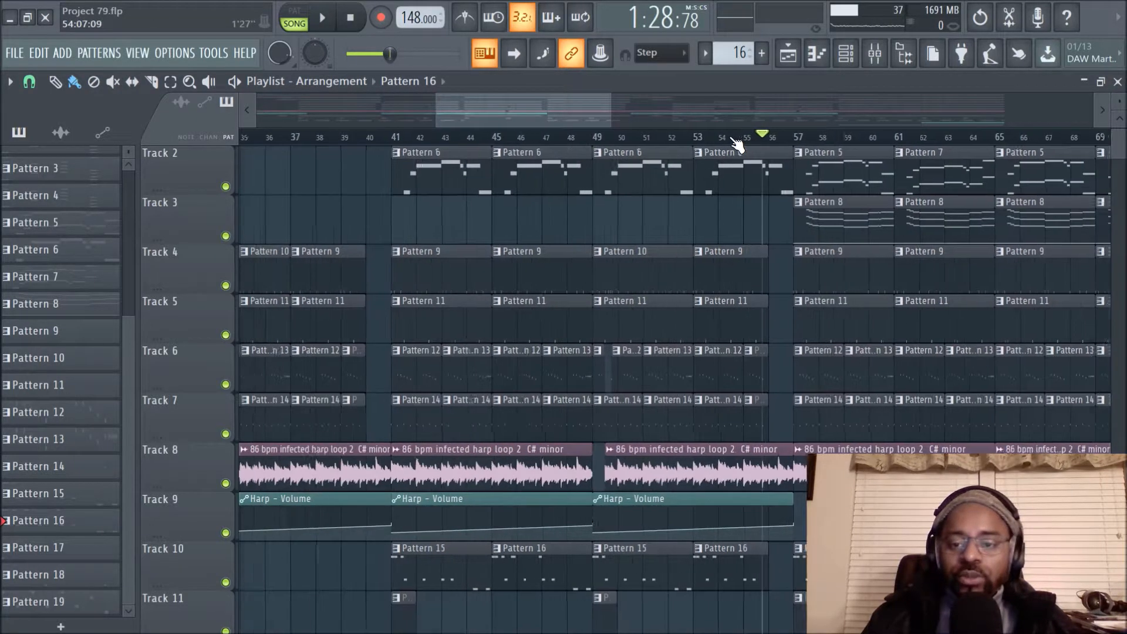
pyautogui.moveTo(571, 104); pyautogui.dragTo(601, 110)
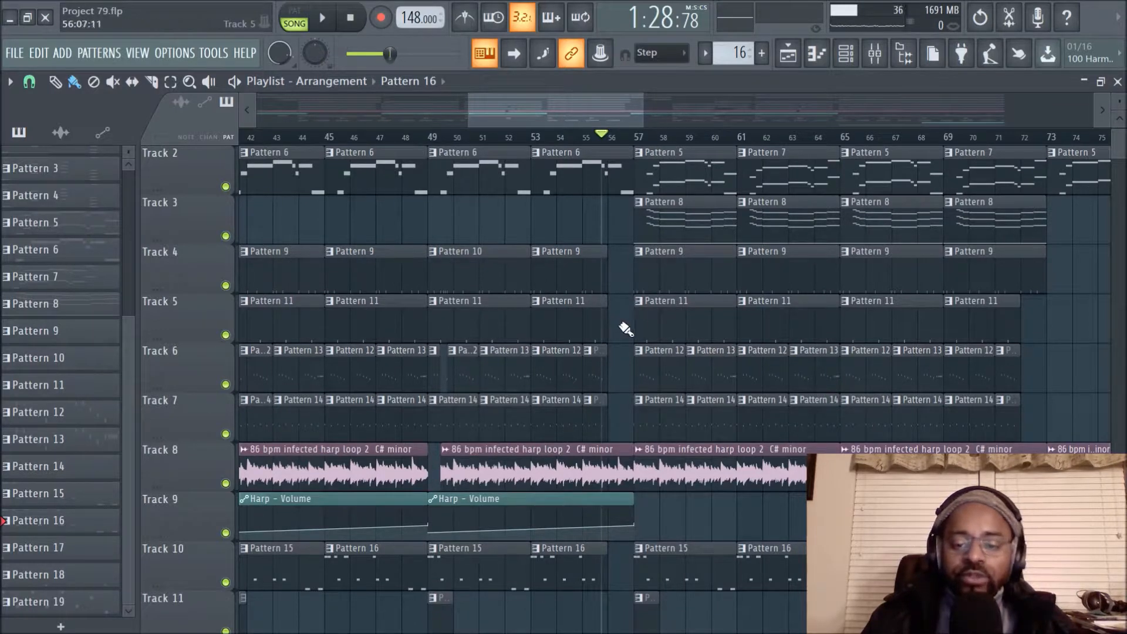
pyautogui.click(540, 139)
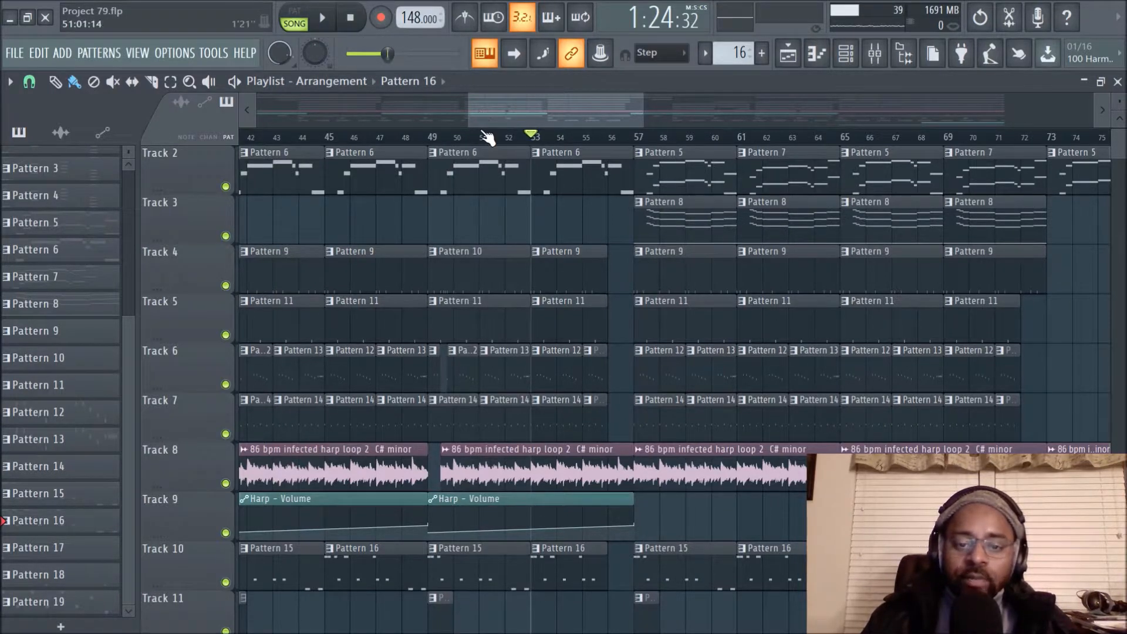
# - Place the playhead at bar 38 and survey the remaining arrangement from bar 57 to the closing Master - Volume automation
pyautogui.scroll(-3, 476, 138)
pyautogui.click(331, 138)
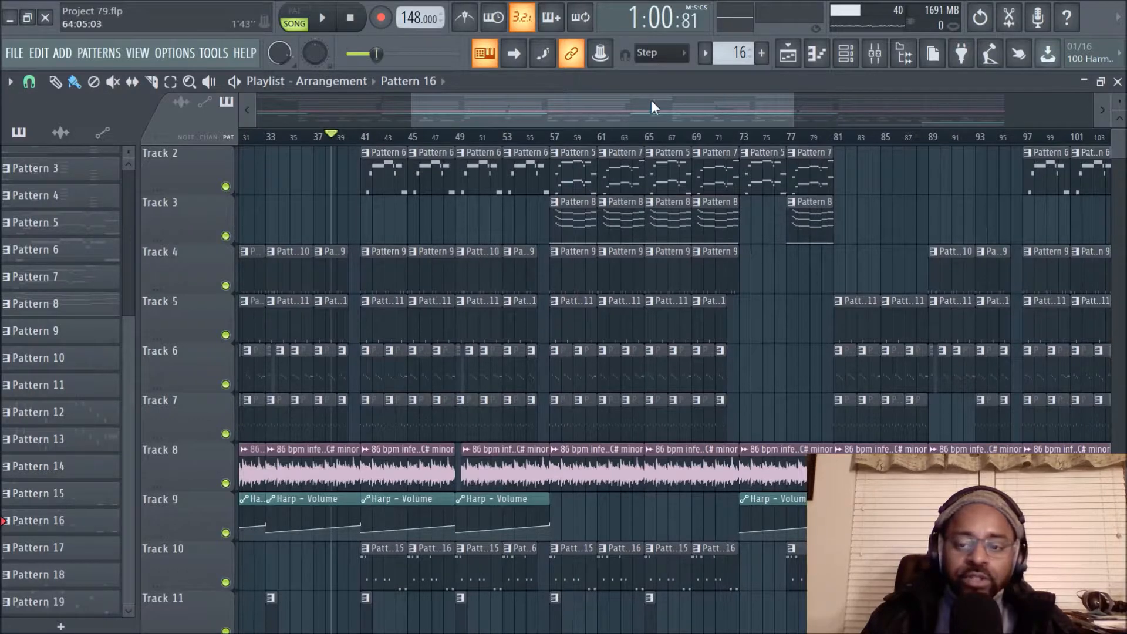
pyautogui.moveTo(642, 114); pyautogui.dragTo(798, 125)
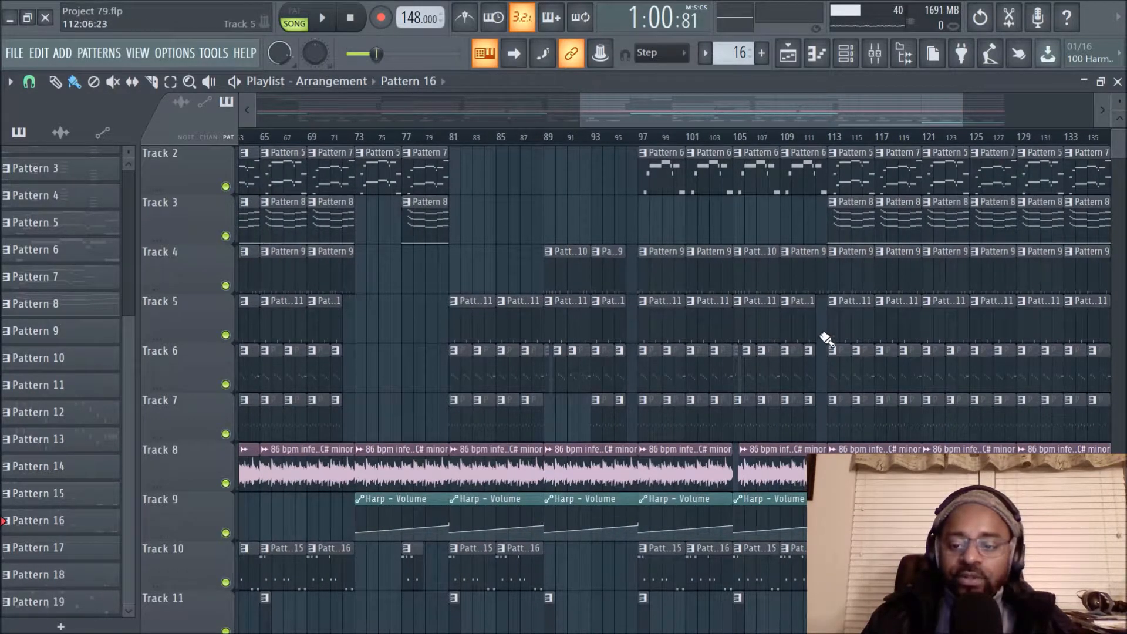
pyautogui.moveTo(793, 123); pyautogui.dragTo(843, 122)
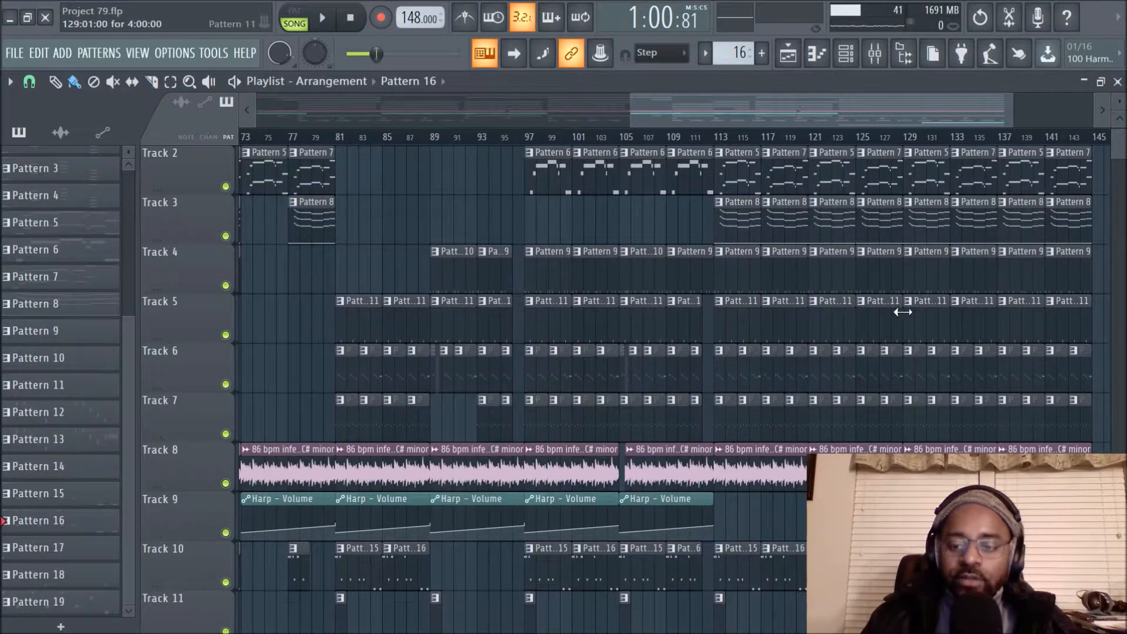
pyautogui.scroll(-3, 900, 306)
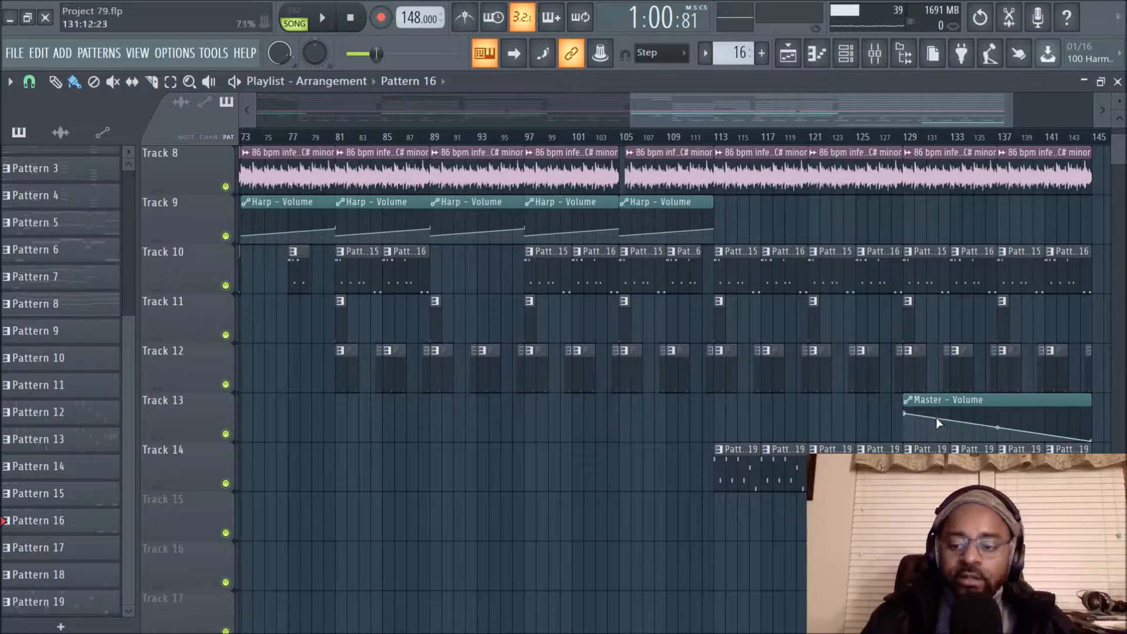
# - Review the sections between bars 33 and 105 and place the playhead at bar 71, just before the drums drop out
pyautogui.scroll(4, 546, 251)
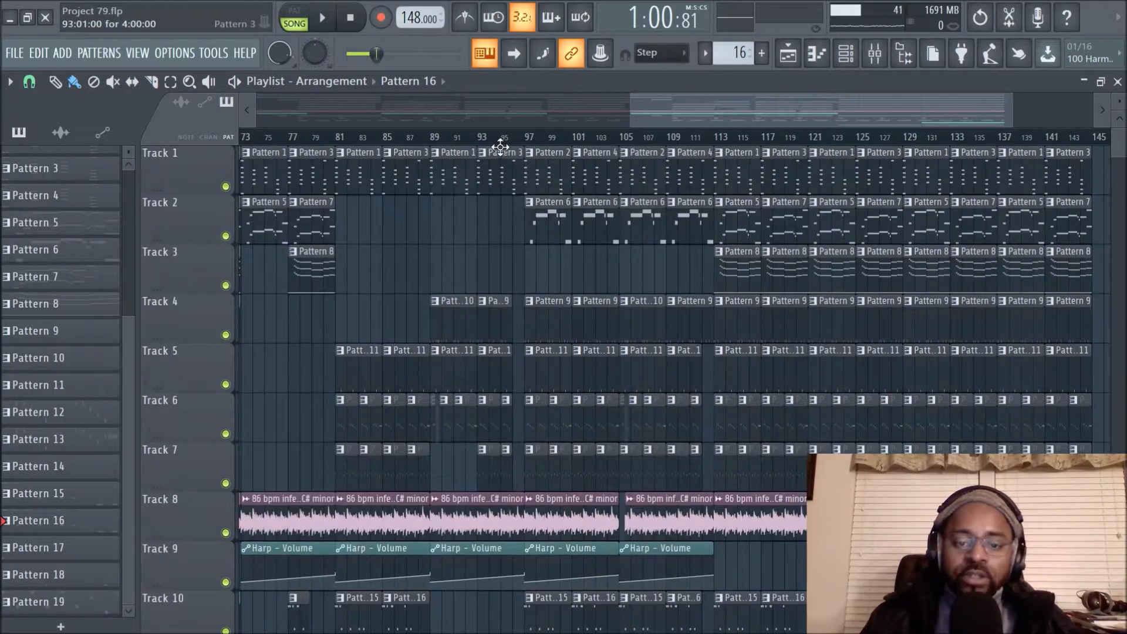
pyautogui.moveTo(655, 123); pyautogui.dragTo(449, 149)
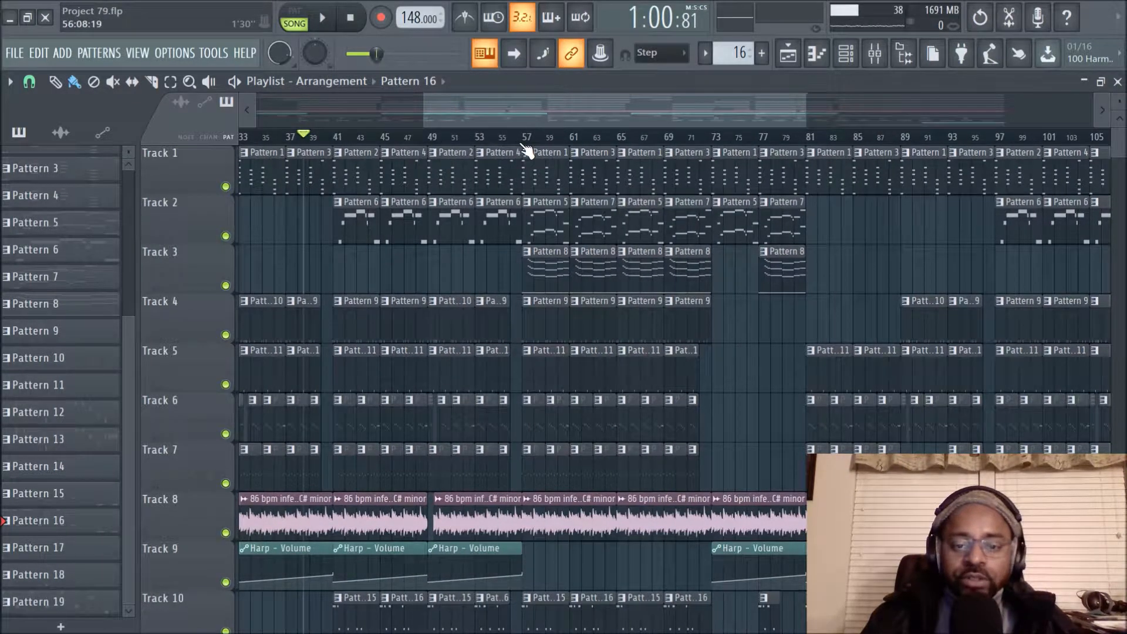
pyautogui.moveTo(649, 121); pyautogui.dragTo(729, 121)
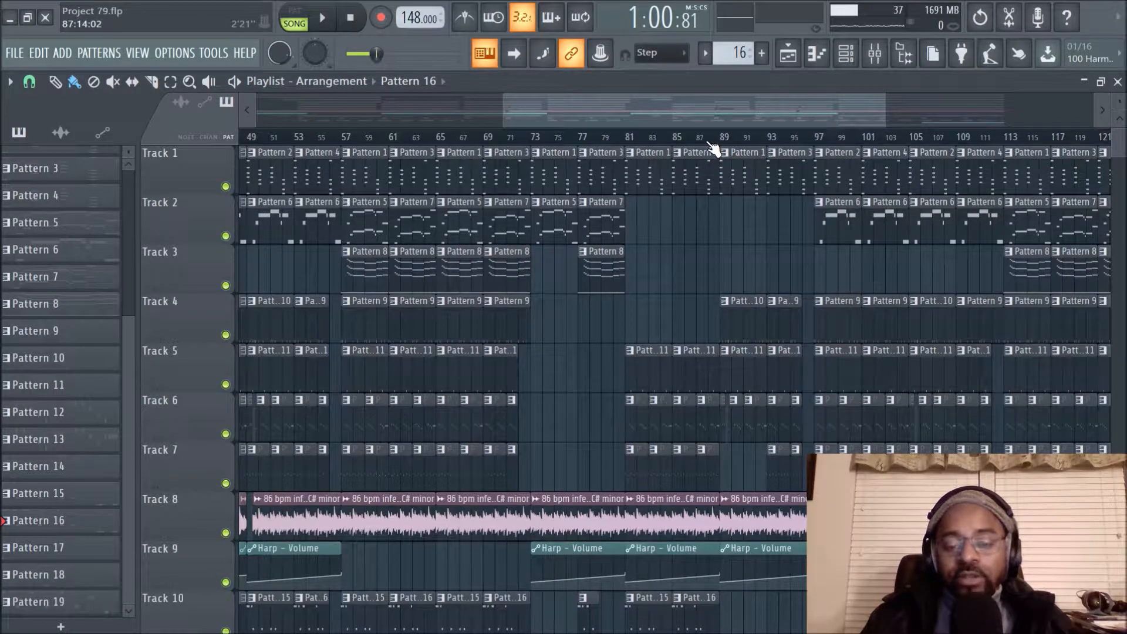
pyautogui.click(508, 137)
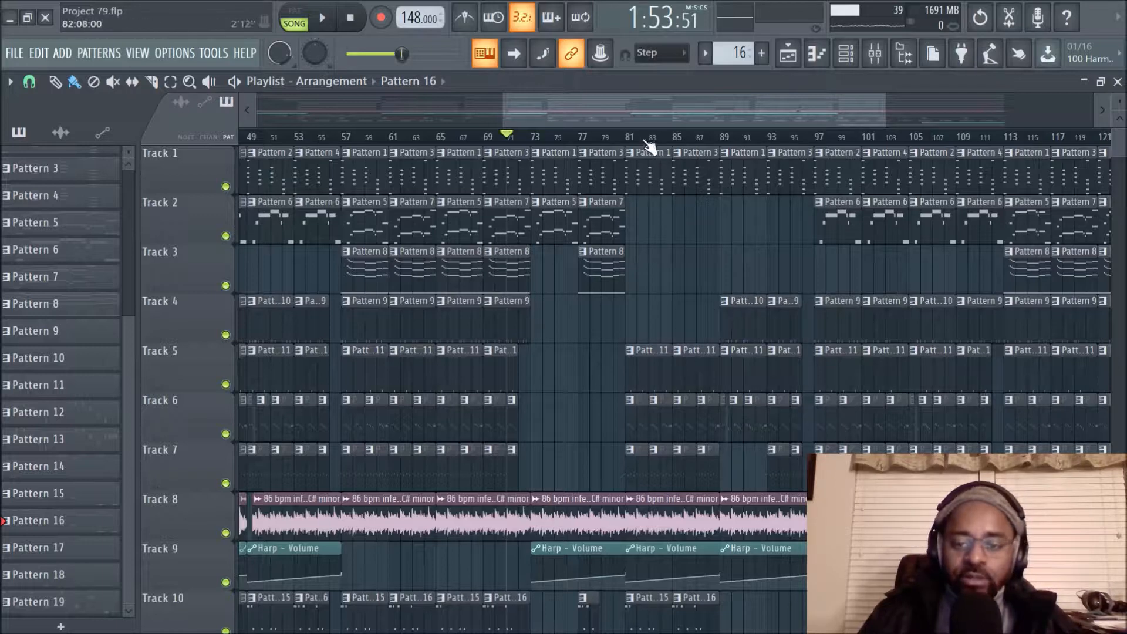
# - Examine the drum build from bar 81, the Pattern 6 section at bar 97 and the final section from bar 113 to 145
pyautogui.moveTo(634, 121); pyautogui.dragTo(664, 121)
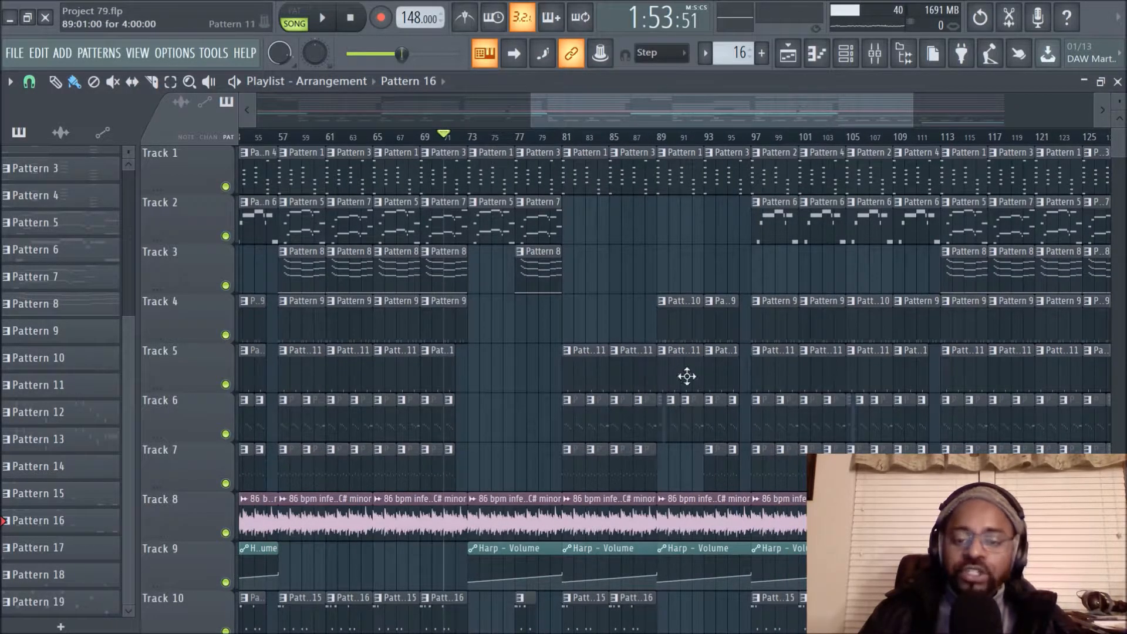
pyautogui.moveTo(694, 119); pyautogui.dragTo(755, 119)
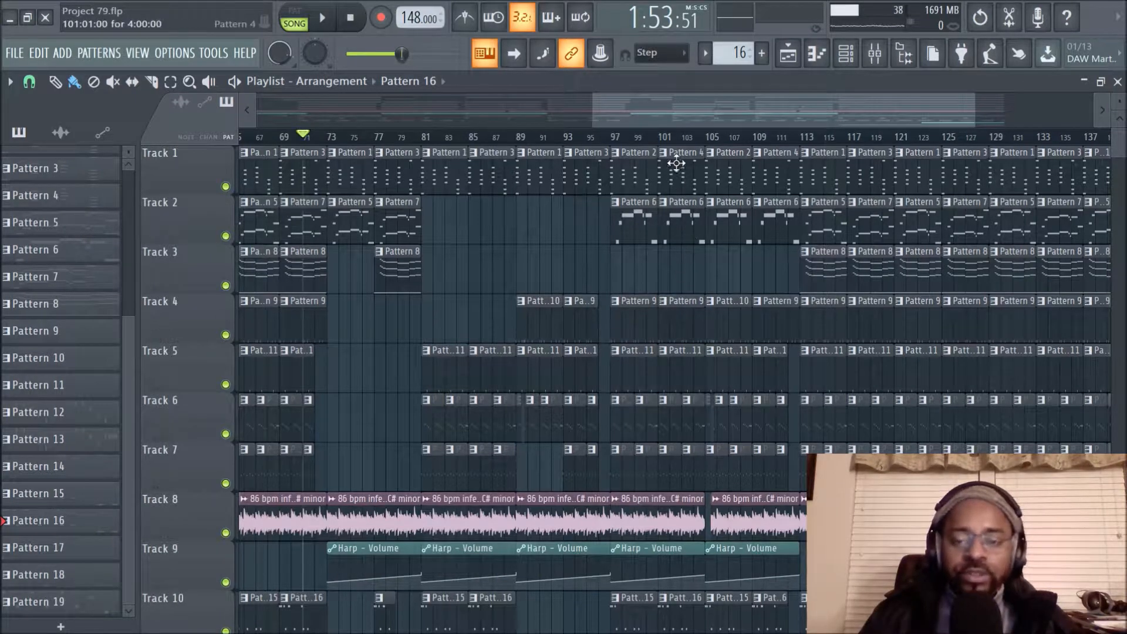
pyautogui.moveTo(660, 106); pyautogui.dragTo(691, 106)
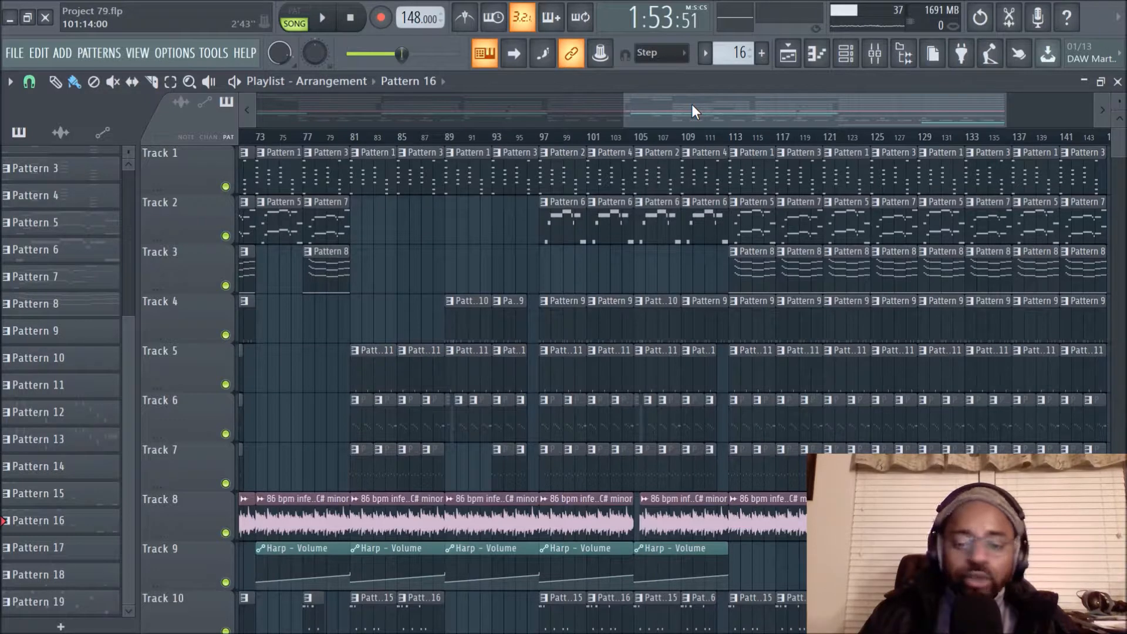
pyautogui.moveTo(691, 106); pyautogui.dragTo(727, 104)
pyautogui.scroll(-5, 895, 362)
pyautogui.scroll(5, 885, 352)
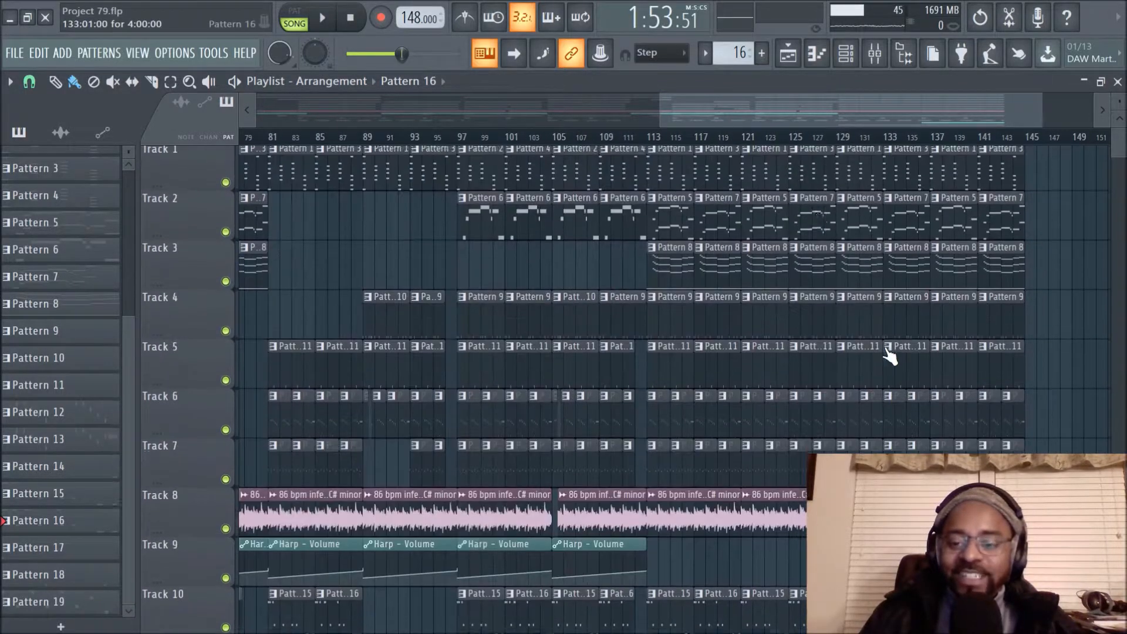
# - Examine the drumless breakdown between bars 73 and 81, comparing its melody and harp clips with the sections on either side
pyautogui.moveTo(692, 105); pyautogui.dragTo(572, 125)
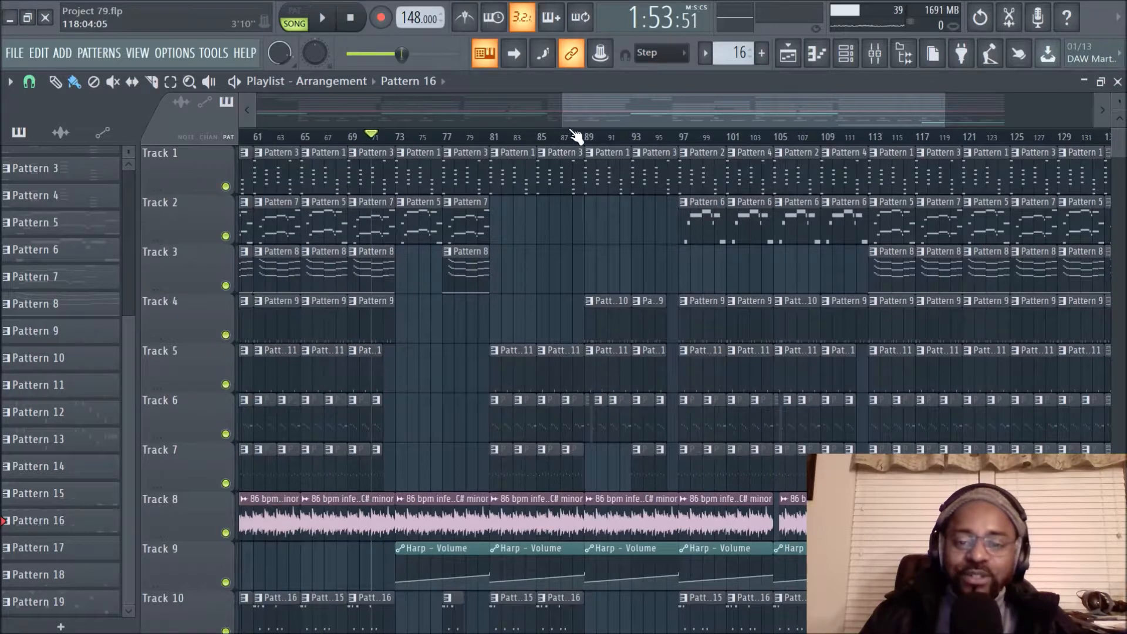
pyautogui.scroll(-2, 565, 143)
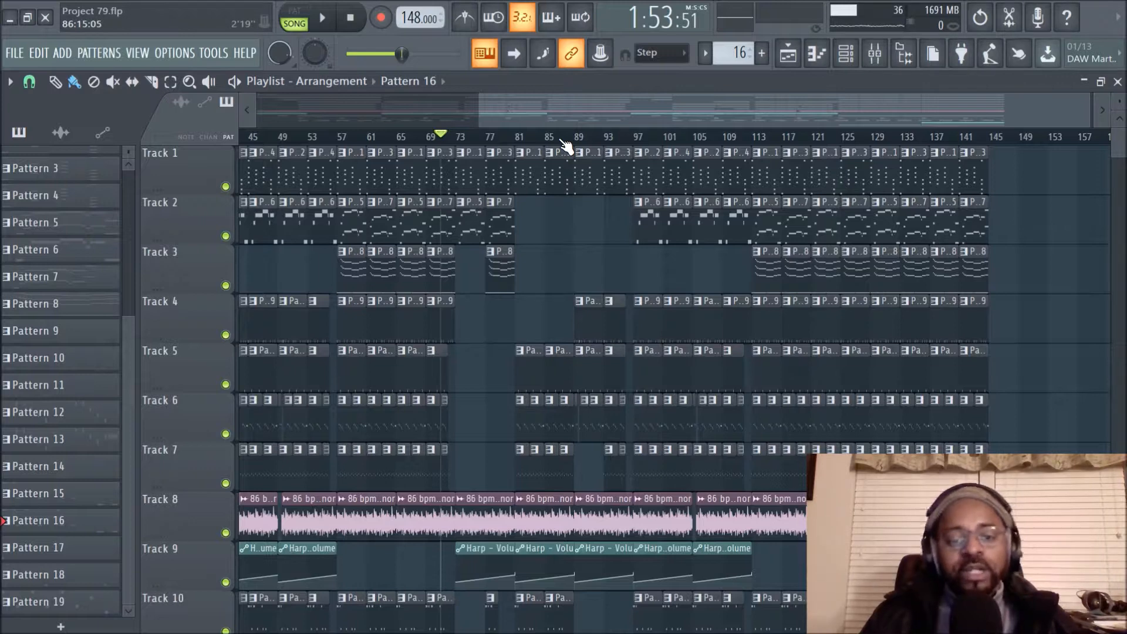
pyautogui.scroll(2, 431, 144)
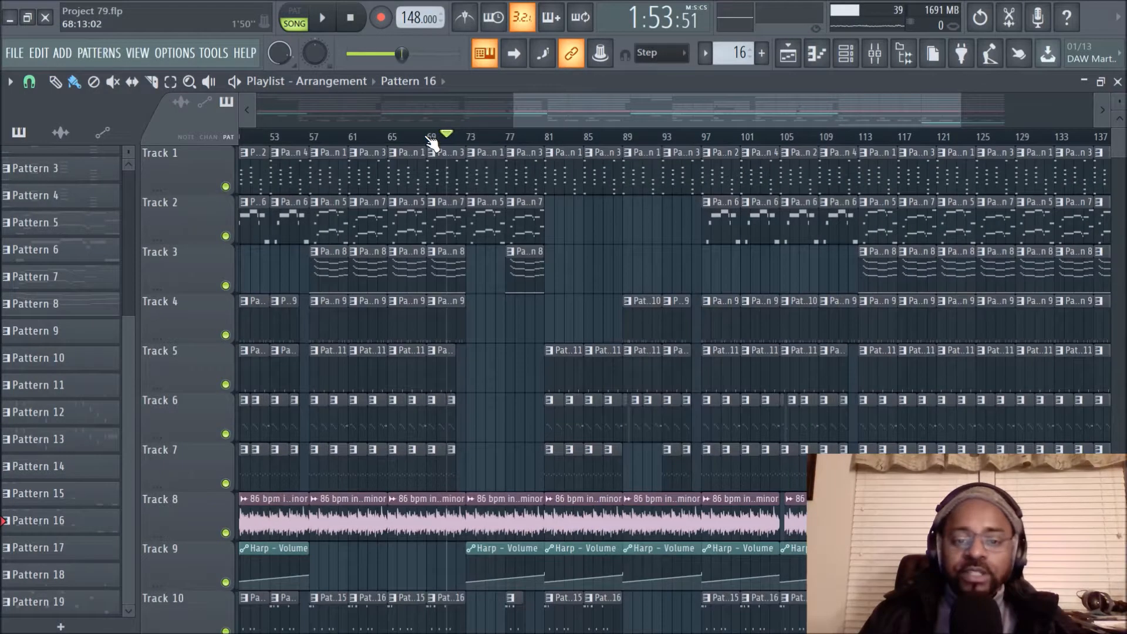
pyautogui.hscroll(-1, 582, 121)
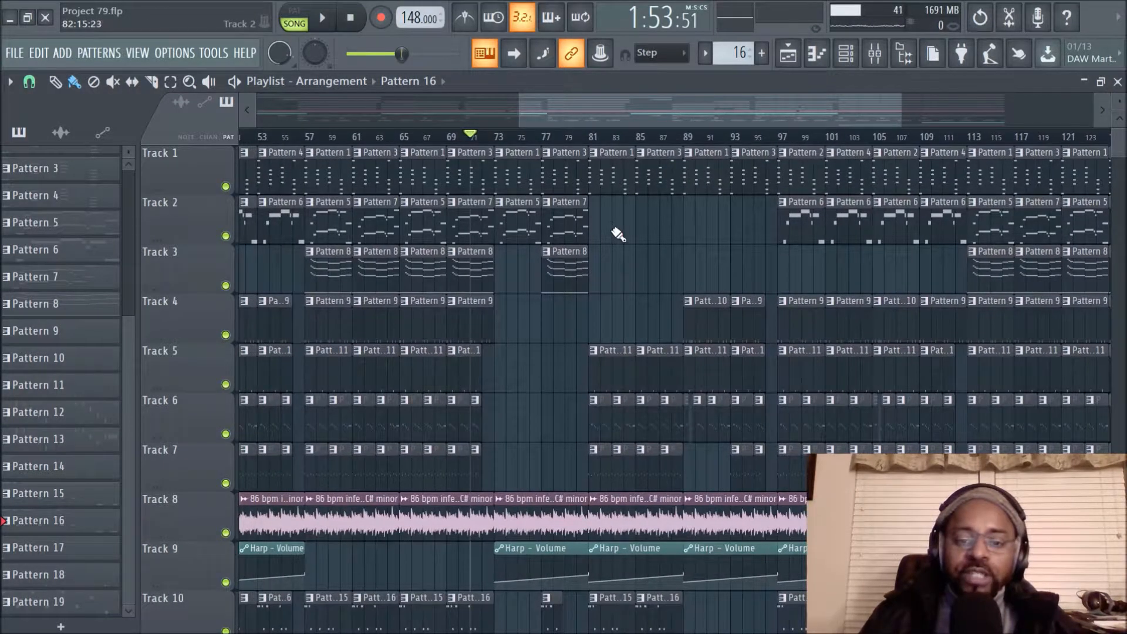
pyautogui.hscroll(-1, 442, 144)
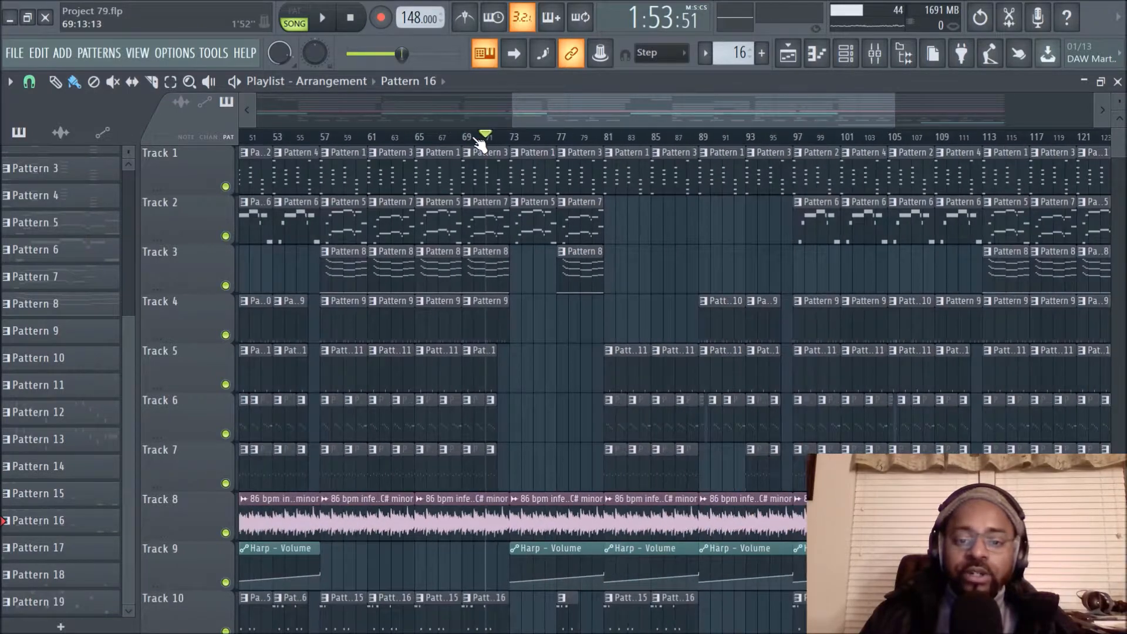
pyautogui.hscroll(-1, 480, 142)
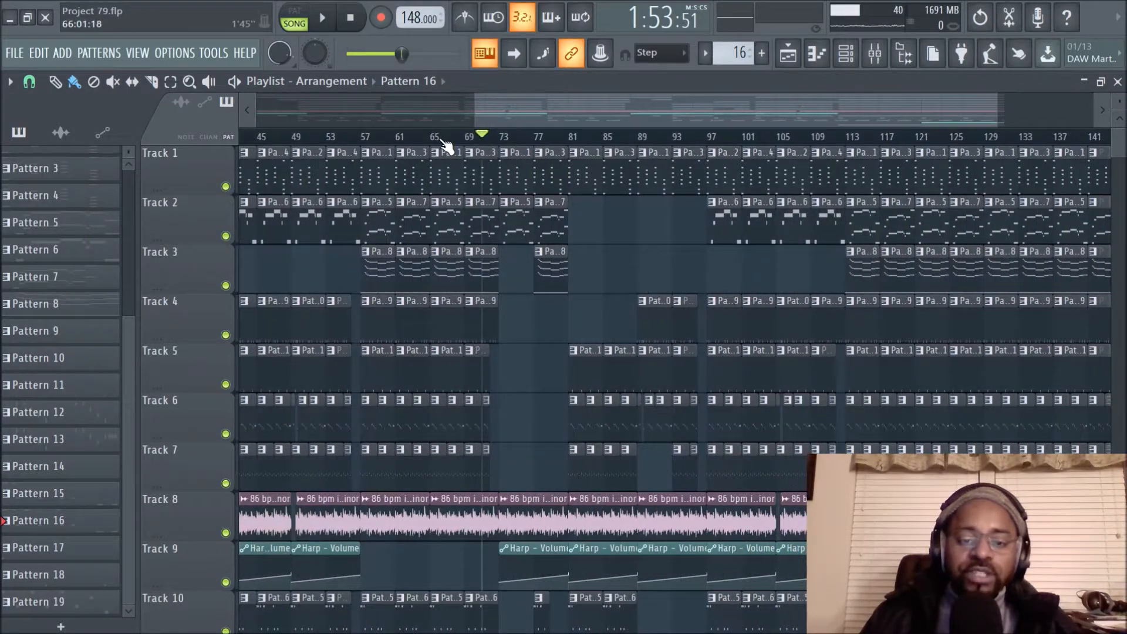
pyautogui.scroll(1, 443, 144)
pyautogui.scroll(2, 443, 144)
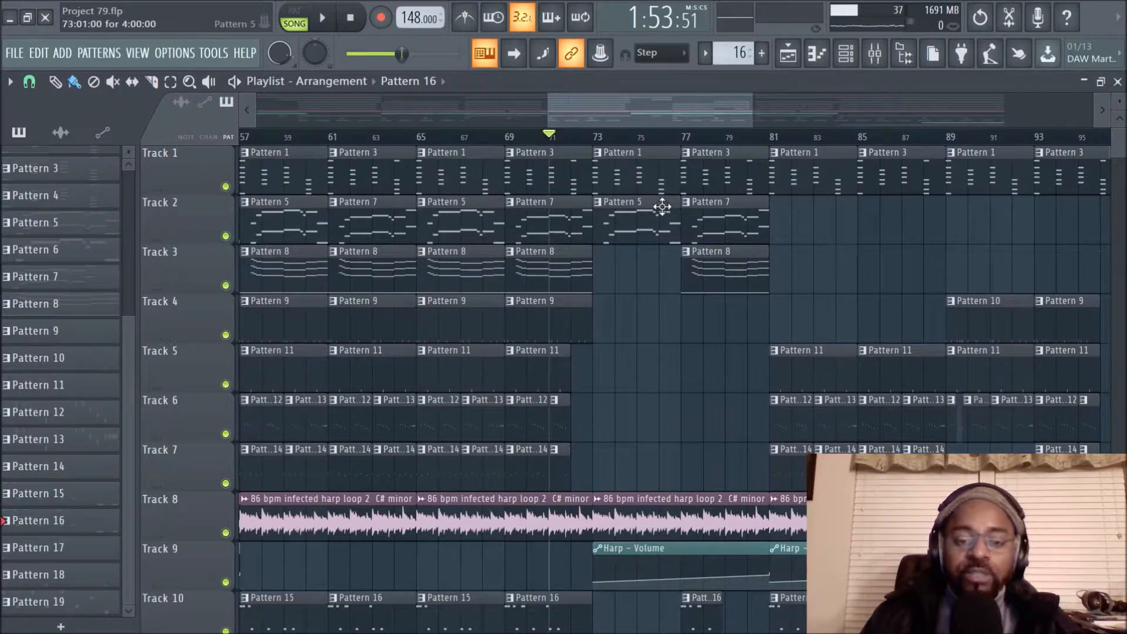
pyautogui.scroll(-1, 695, 319)
pyautogui.scroll(1, 695, 319)
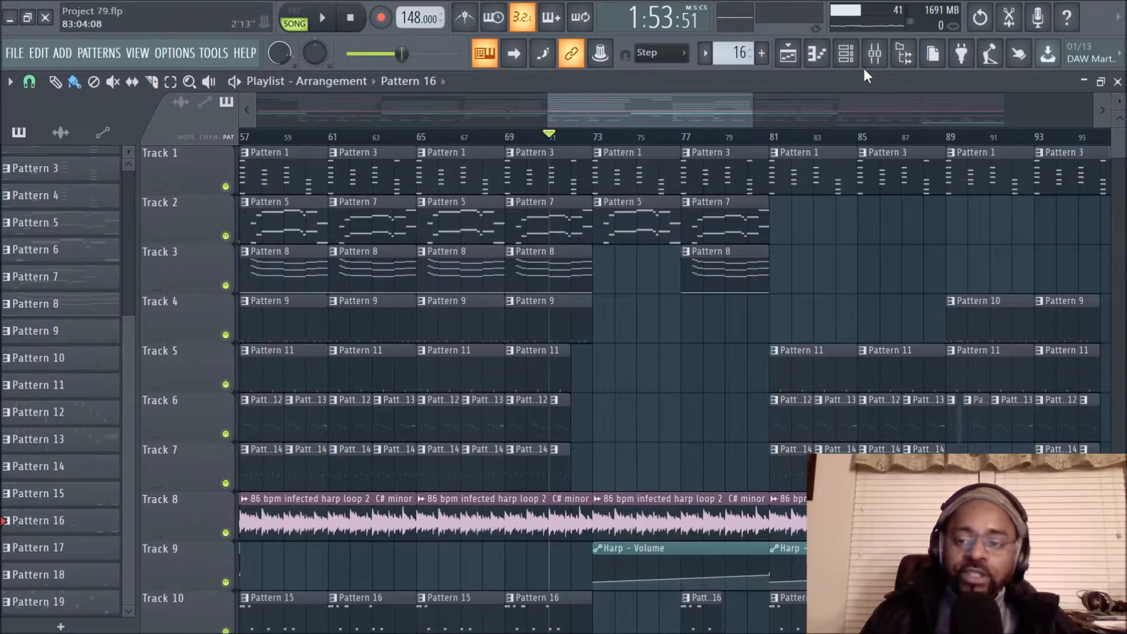
# - Open the mixer and inspect the effect chains on the Harp, Shaker, Hi hat and Clap inserts
pyautogui.click(874, 53)
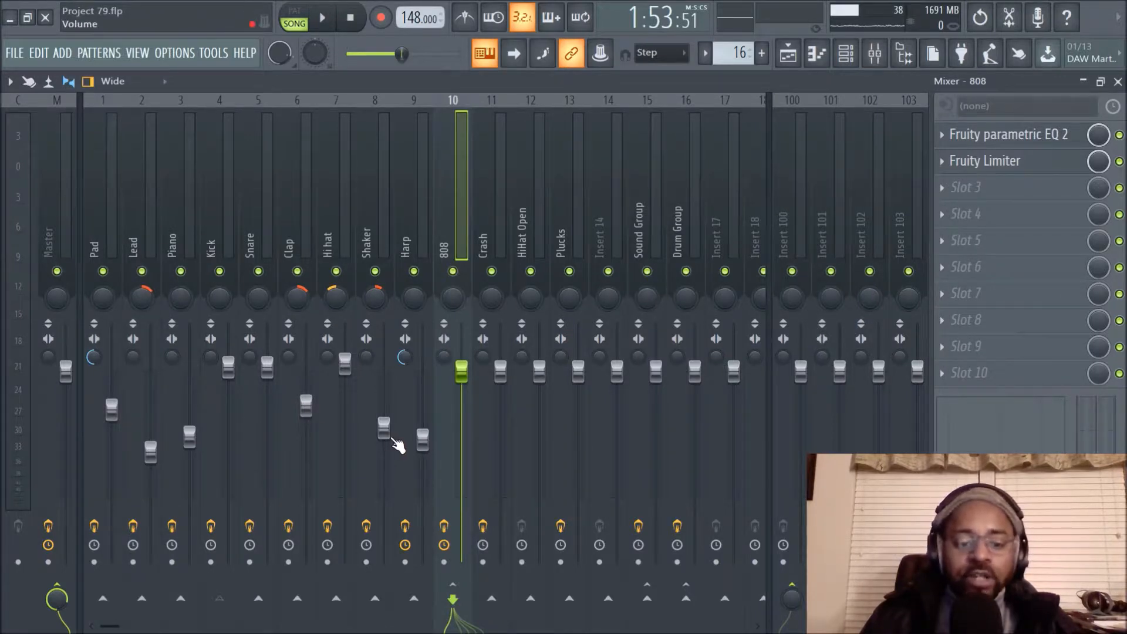
pyautogui.click(400, 156)
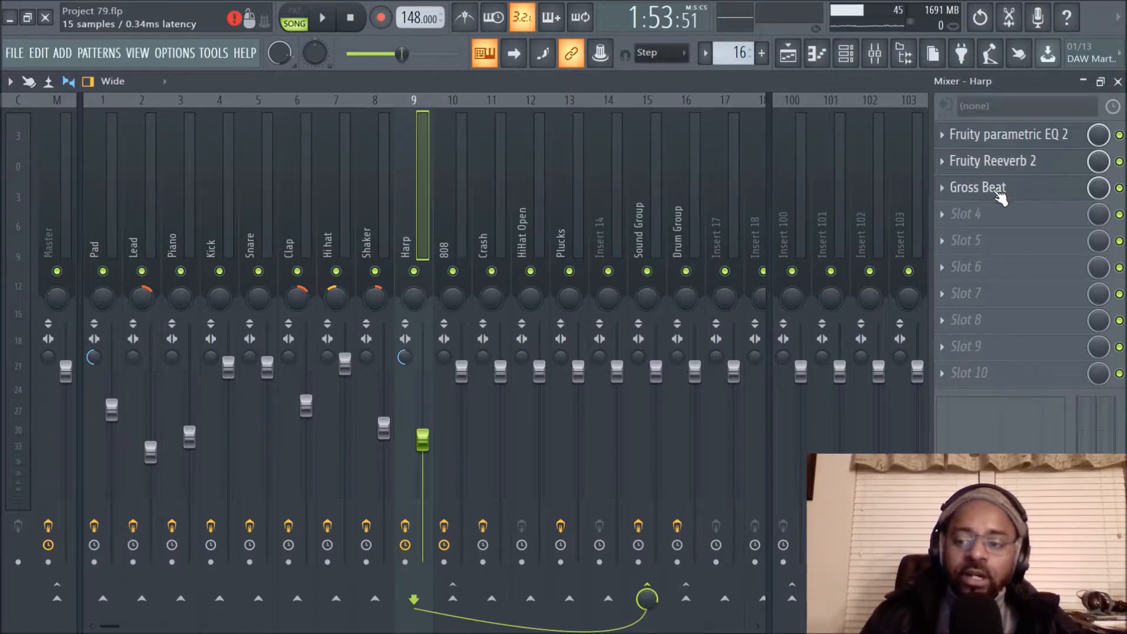
pyautogui.click(364, 176)
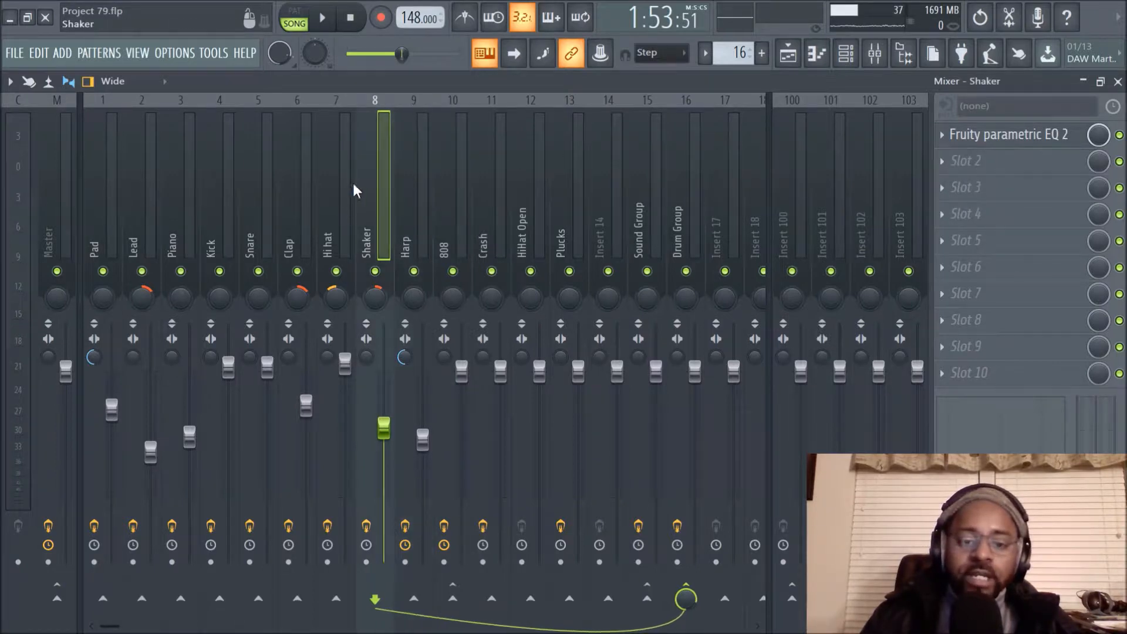
pyautogui.click(327, 199)
pyautogui.click(290, 206)
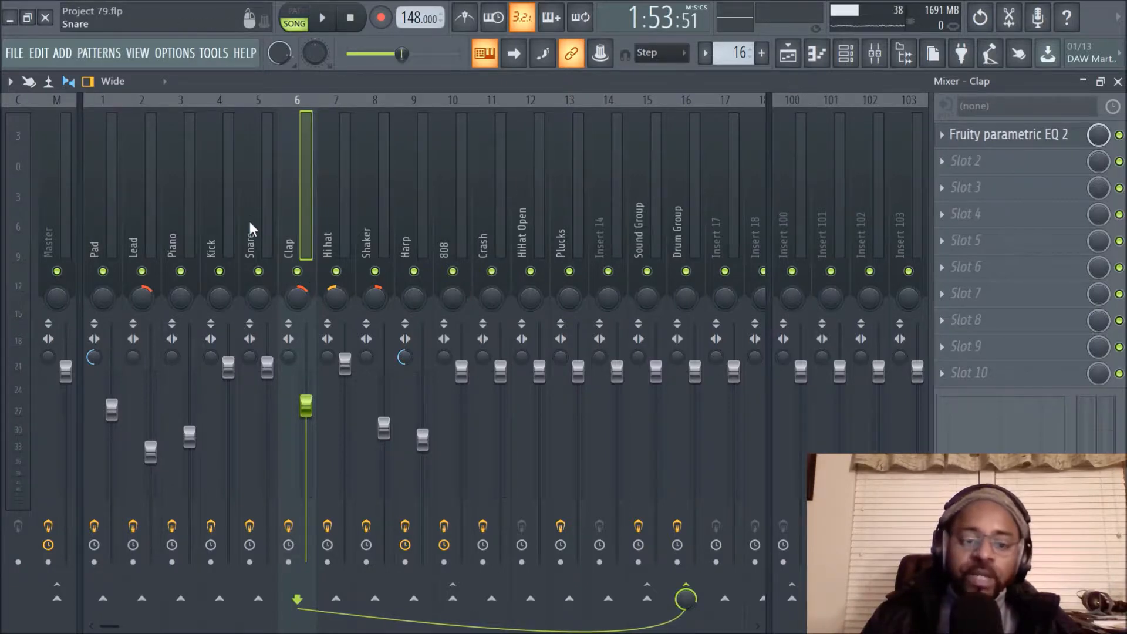
# - Solo the Clap insert and play the song with its Fruity parametric EQ 2 open to examine the low cut
pyautogui.click(1029, 143)
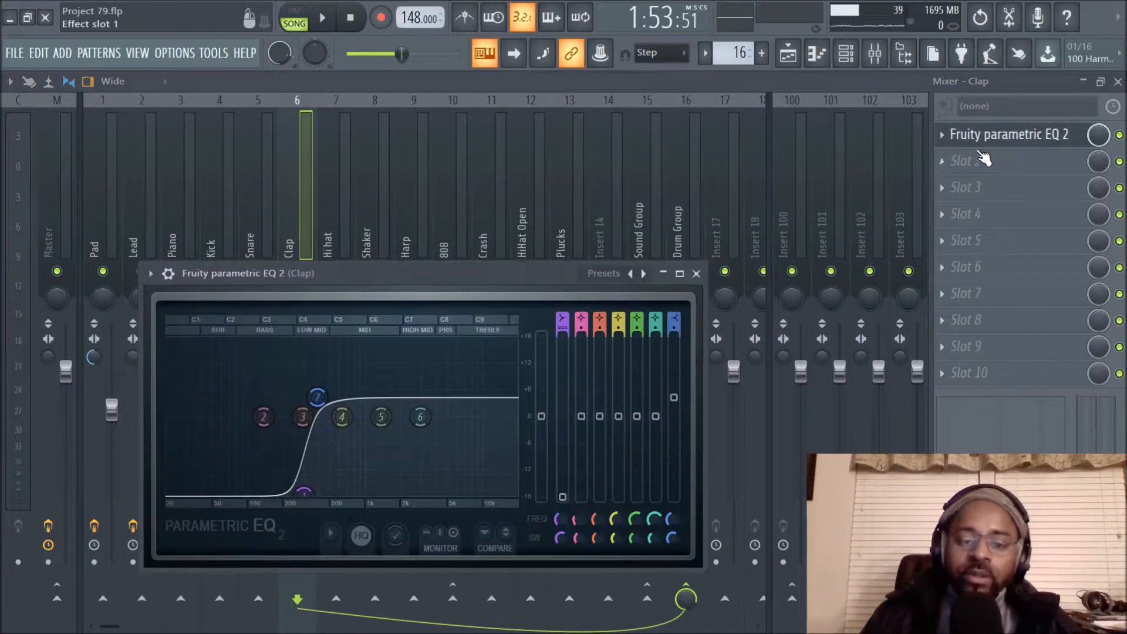
pyautogui.click(322, 20)
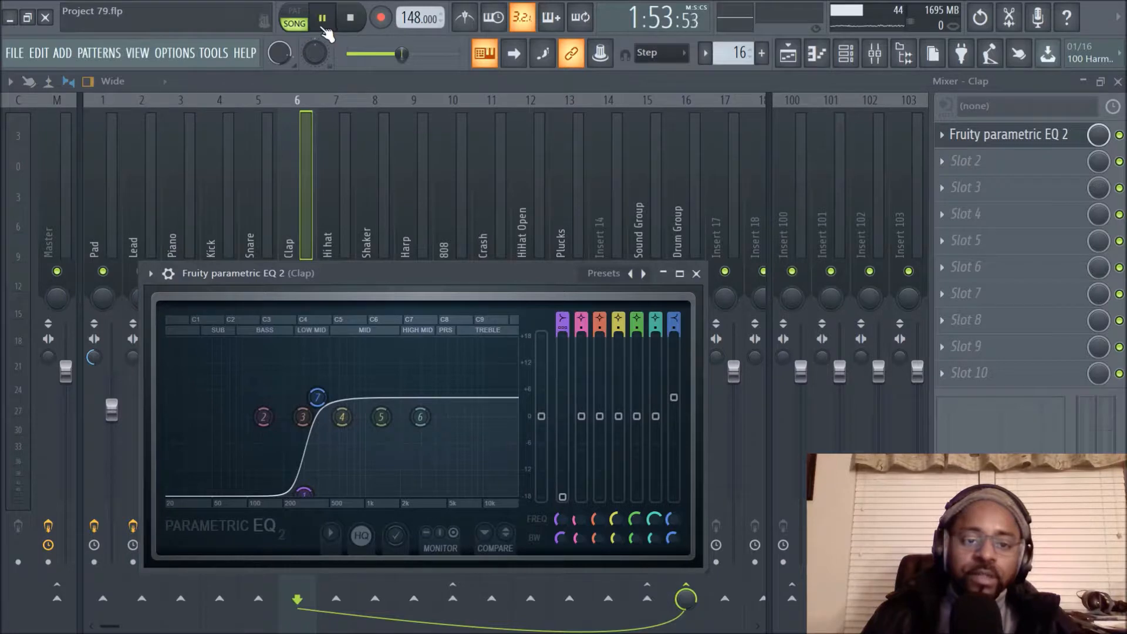
pyautogui.click(299, 154)
pyautogui.rightClick(296, 272)
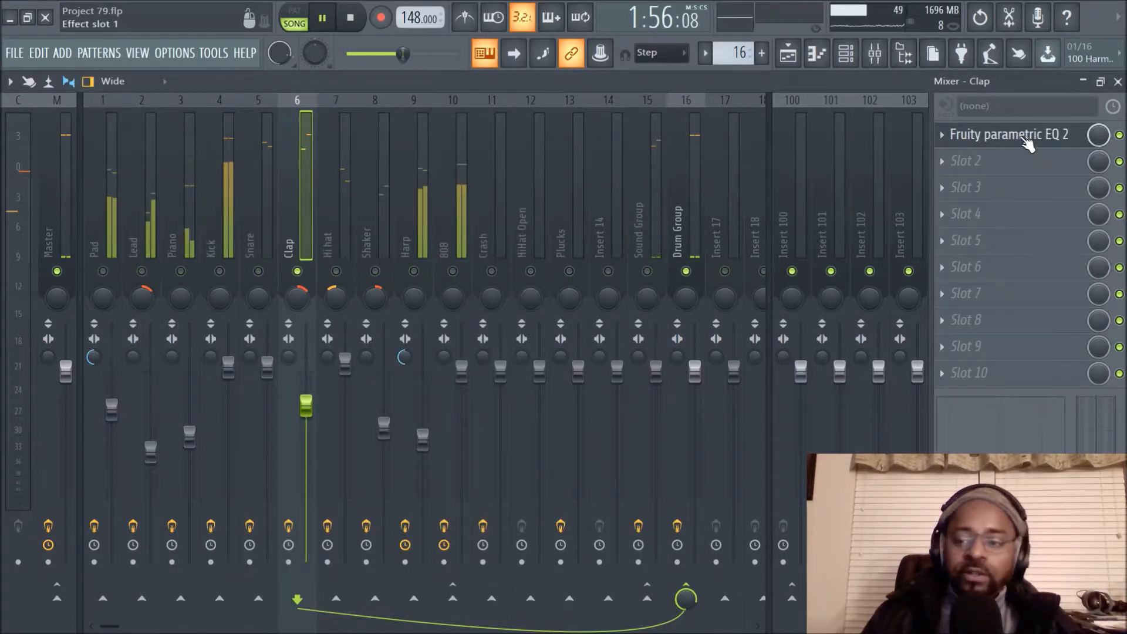
pyautogui.click(998, 136)
pyautogui.moveTo(452, 274); pyautogui.dragTo(611, 259)
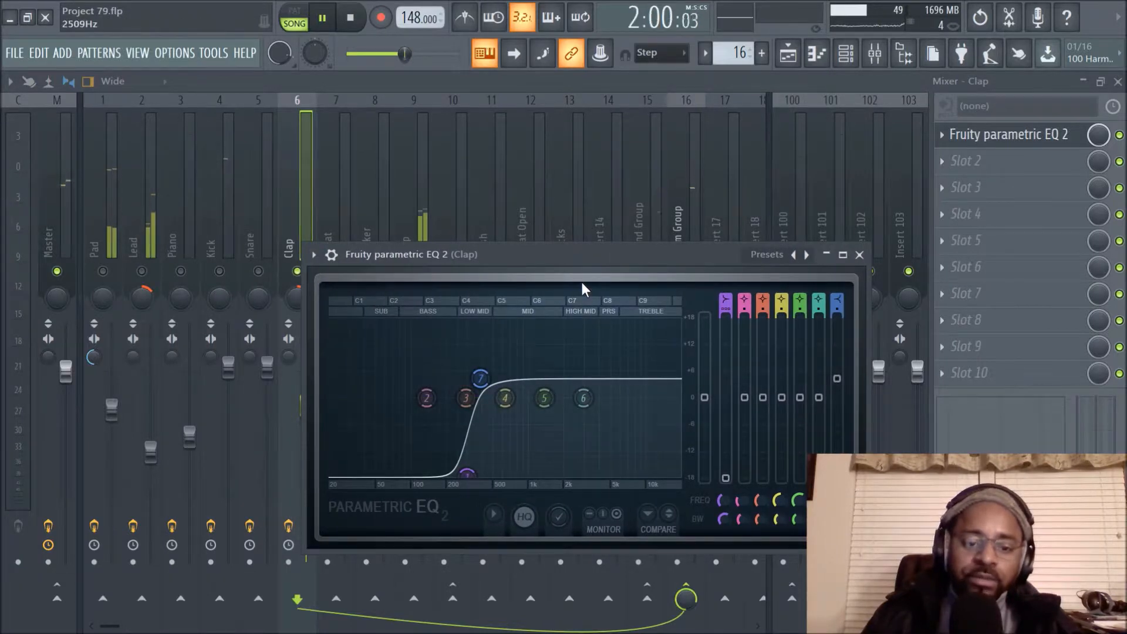
# - Replay an earlier part of the song to hear the soloed Clap through its EQ, and stop playback with all inserts unmuted
pyautogui.moveTo(404, 53); pyautogui.dragTo(385, 53)
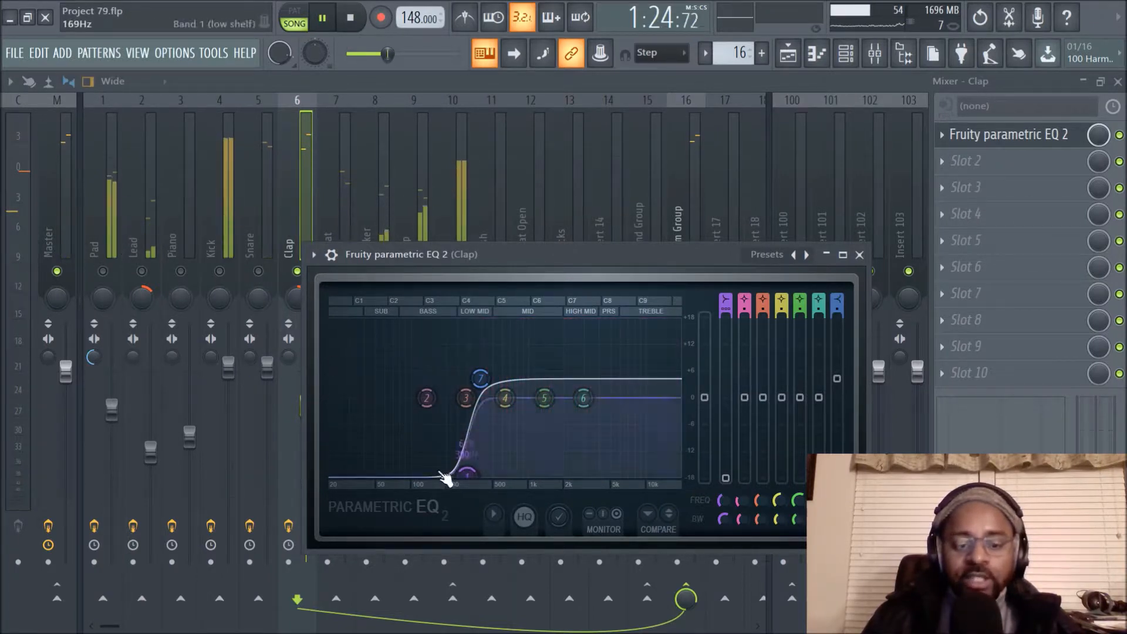
pyautogui.click(858, 254)
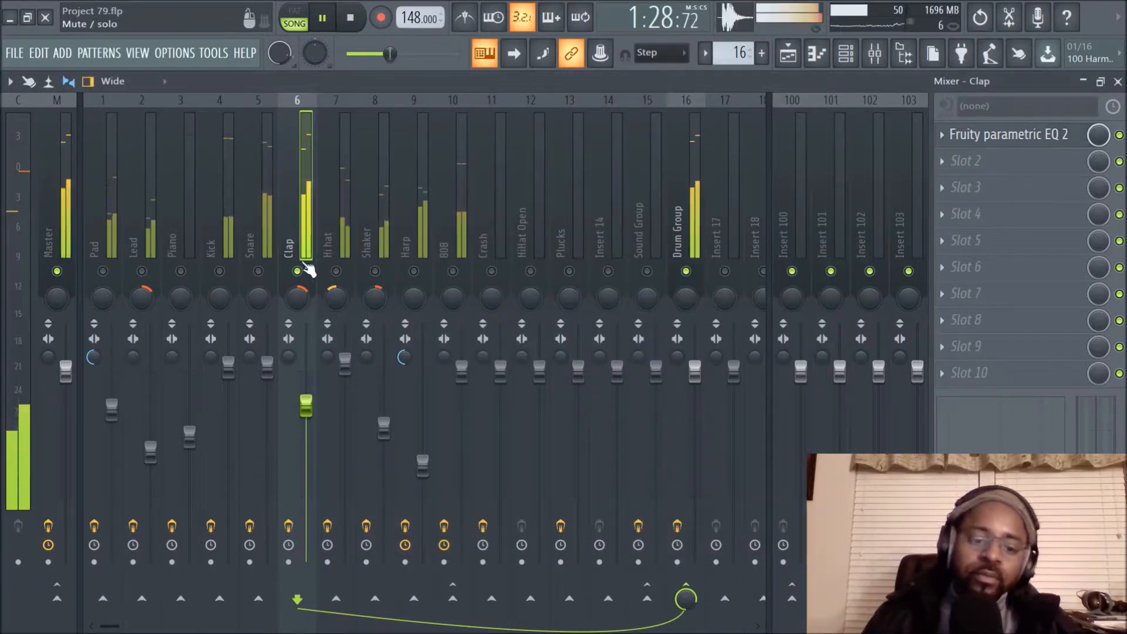
pyautogui.click(359, 19)
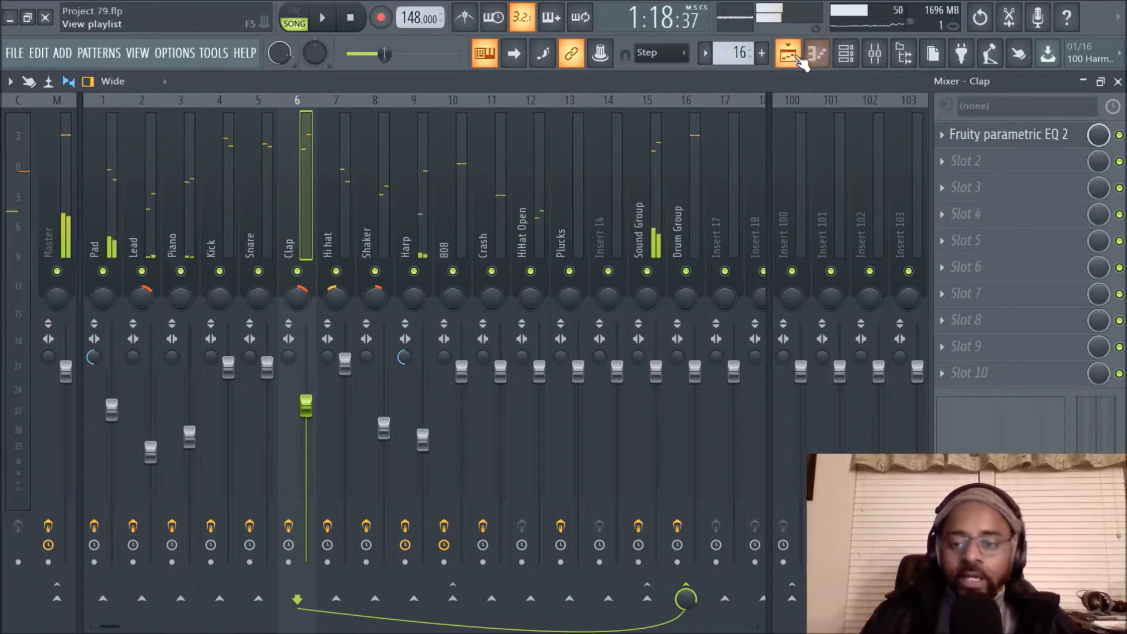
# - Check the arrangement around bar 49 in the playlist, and inspect the Pad insert's Fruity parametric EQ 2 curve in the mixer
pyautogui.click(789, 54)
pyautogui.scroll(-3, 528, 145)
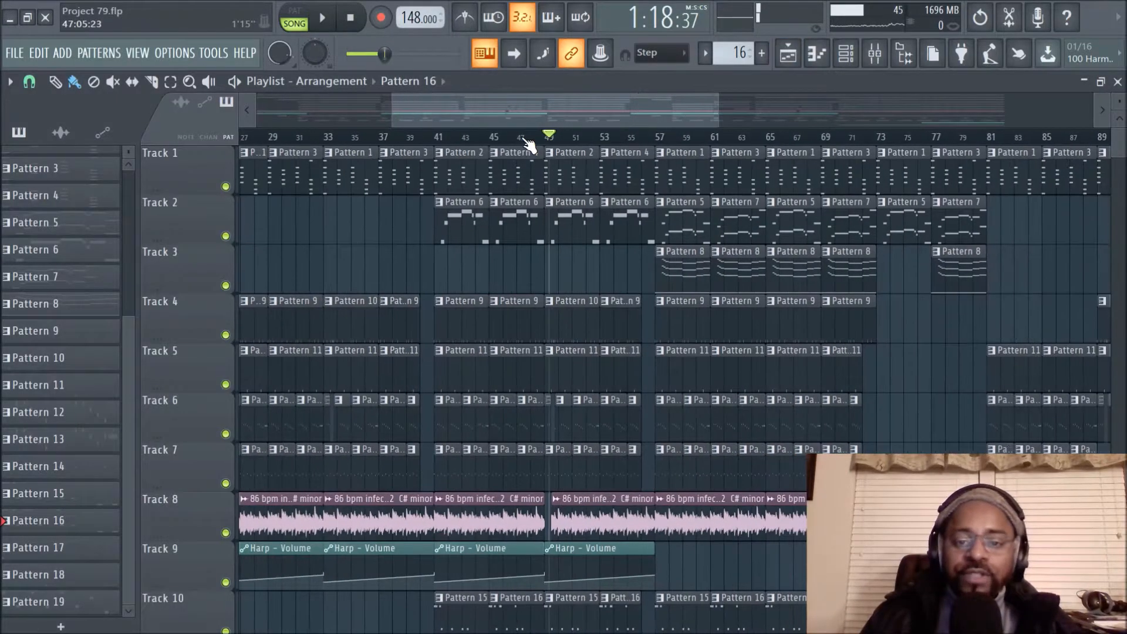
pyautogui.click(885, 63)
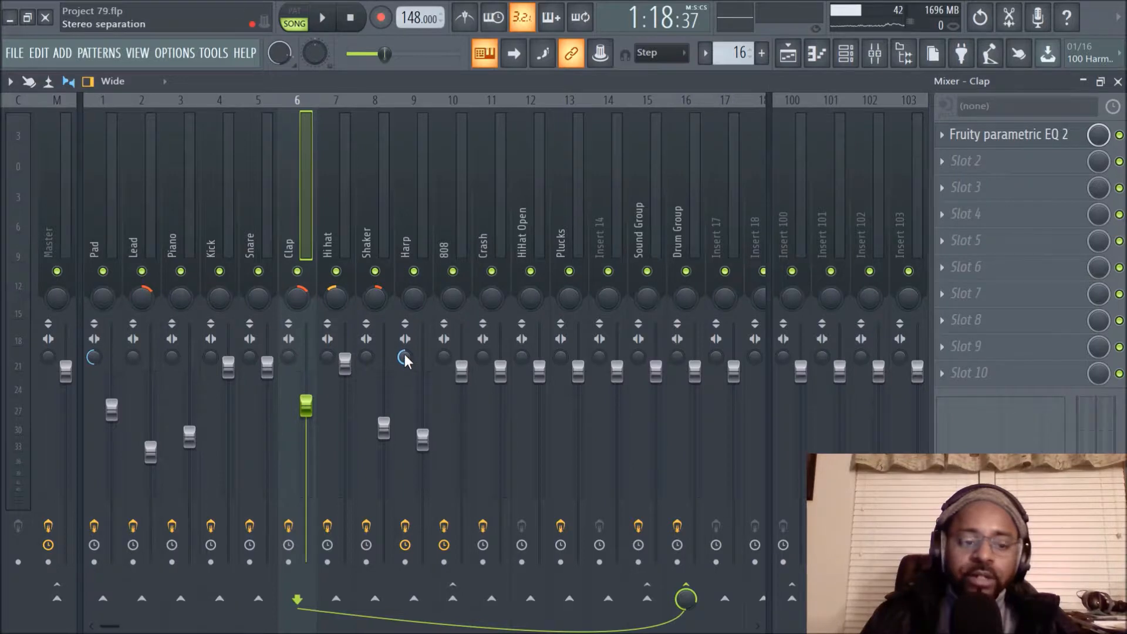
pyautogui.click(106, 226)
pyautogui.click(983, 135)
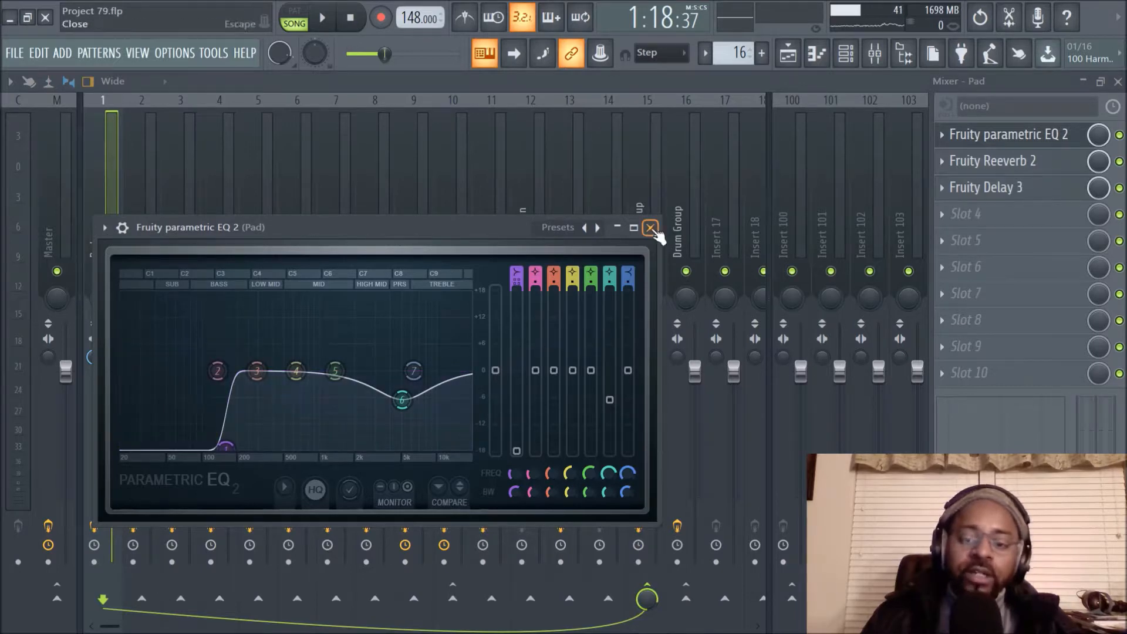
pyautogui.click(650, 227)
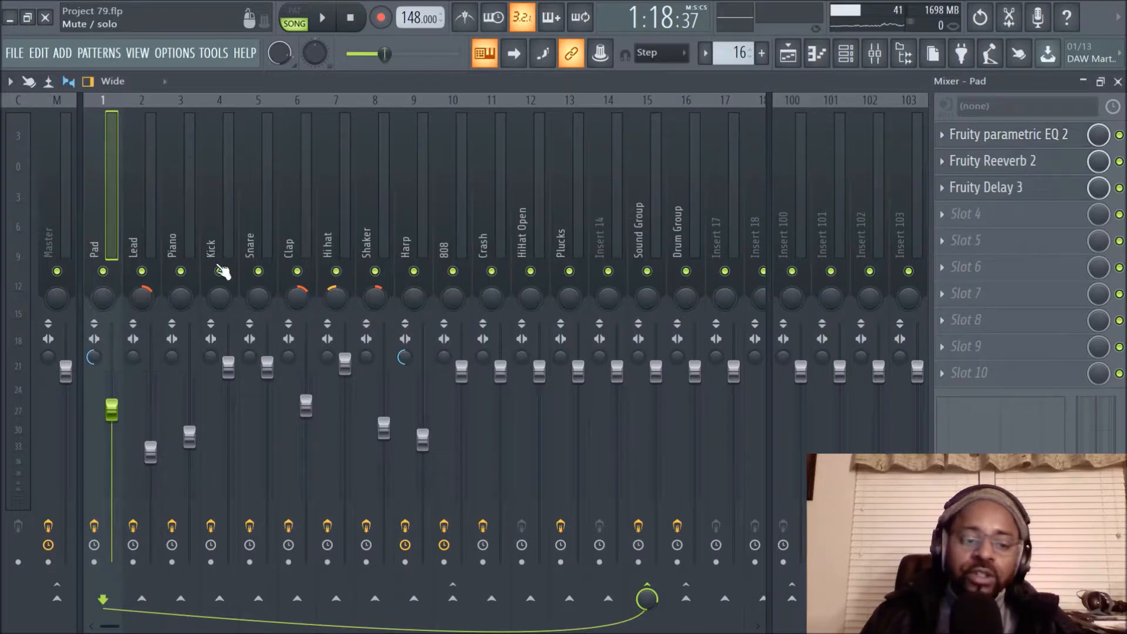
# - Return to the playlist and place the playhead at bar 41, where the Pattern 6 section starts
pyautogui.click(787, 53)
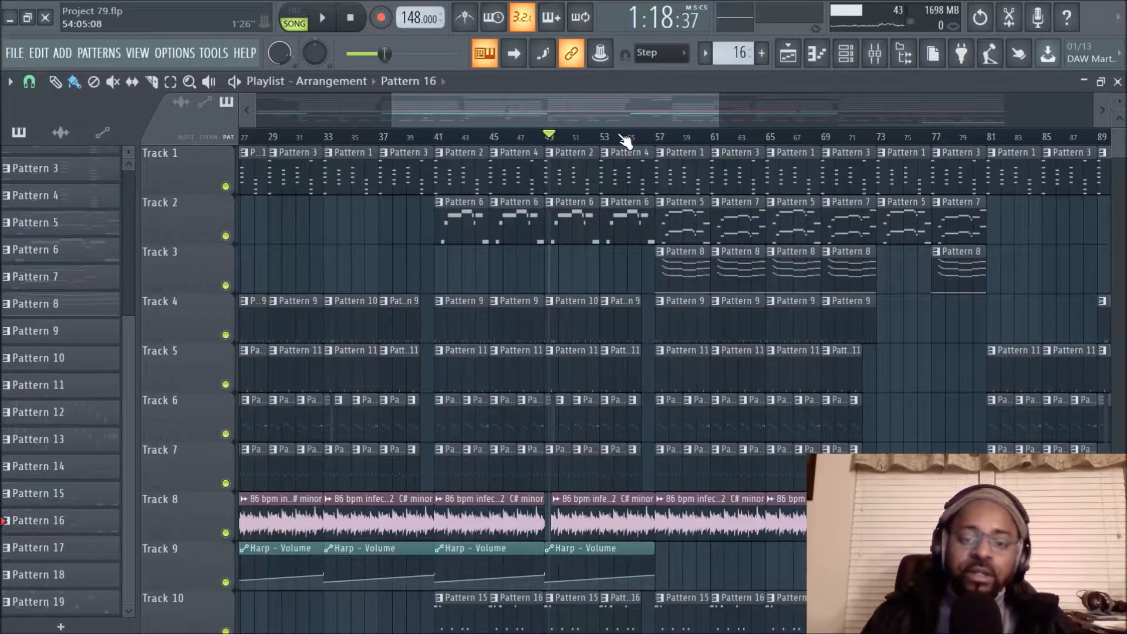
pyautogui.scroll(-4, 621, 144)
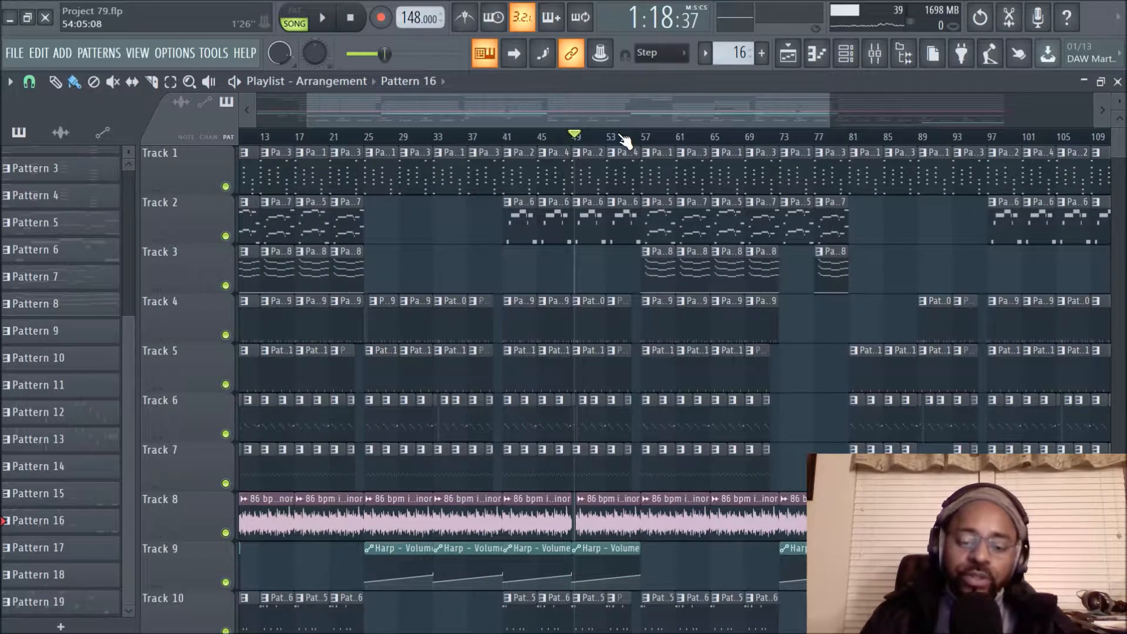
pyautogui.click(504, 141)
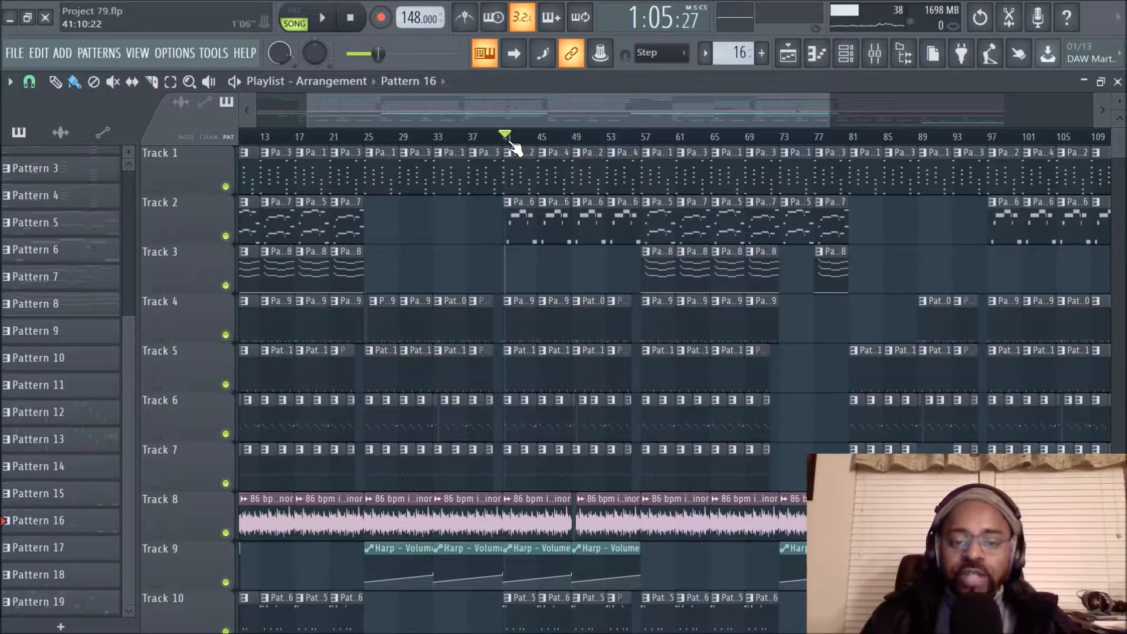
pyautogui.click(505, 143)
pyautogui.scroll(3, 530, 150)
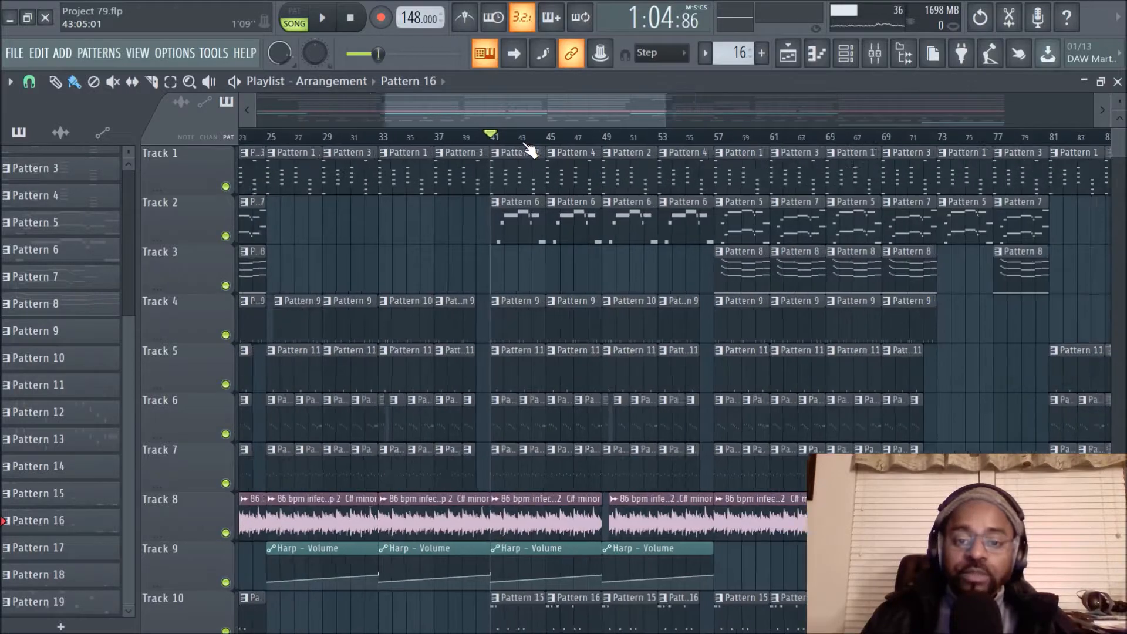
# - Examine the Pattern 6 section between bars 41 and 57 in the playlist, comparing it with the surrounding sections and lower tracks
pyautogui.scroll(-2, 530, 150)
pyautogui.scroll(-1, 530, 150)
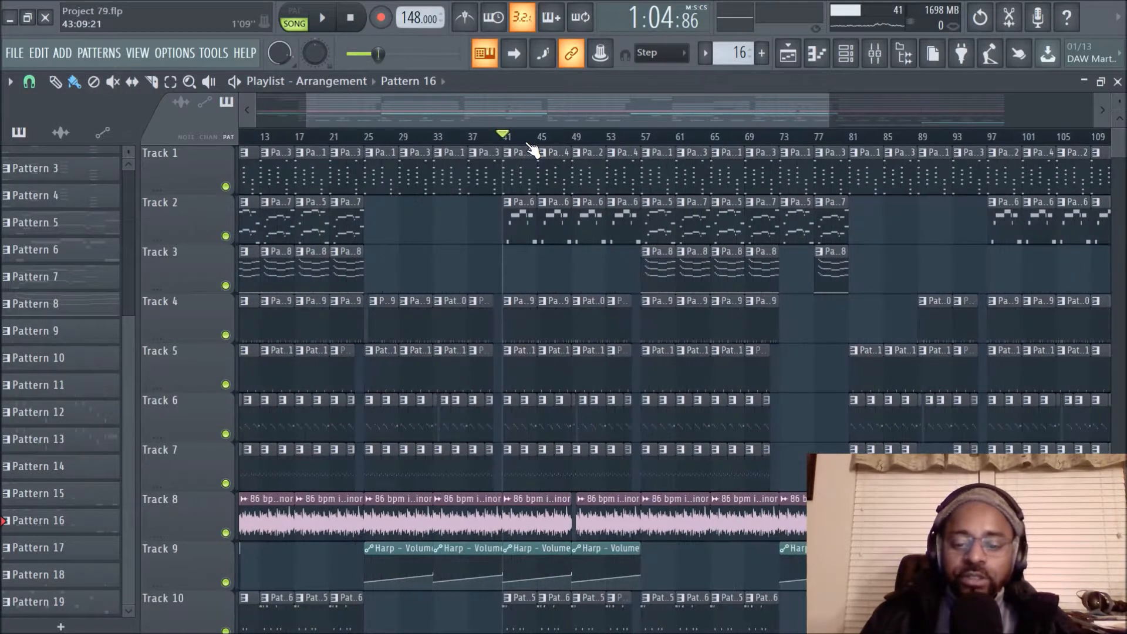
pyautogui.scroll(-5, 761, 254)
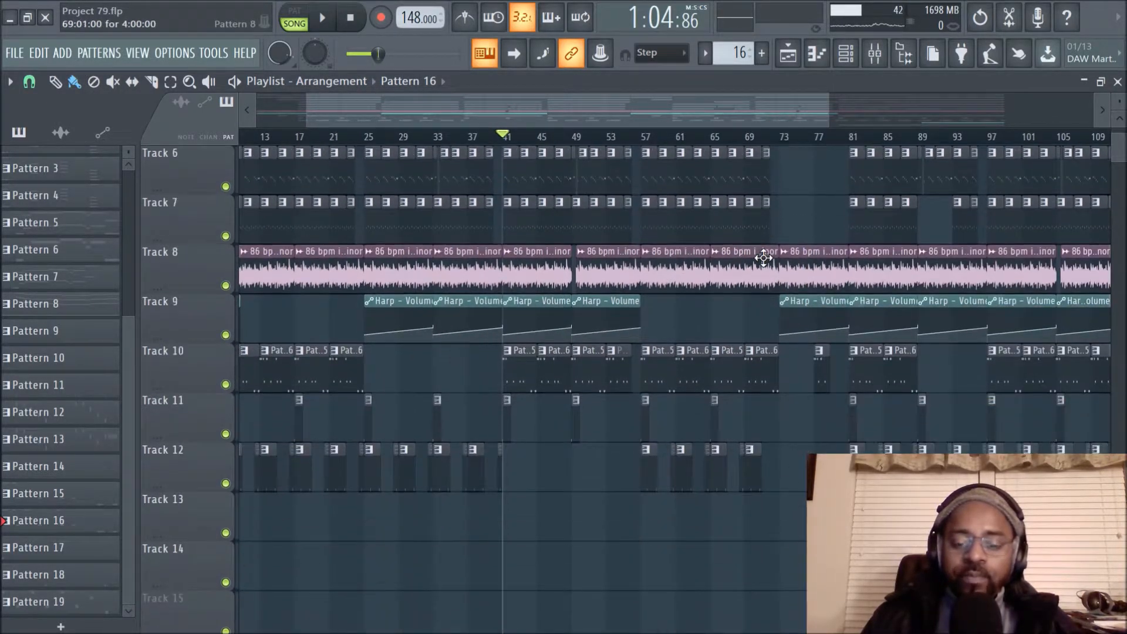
pyautogui.scroll(5, 773, 384)
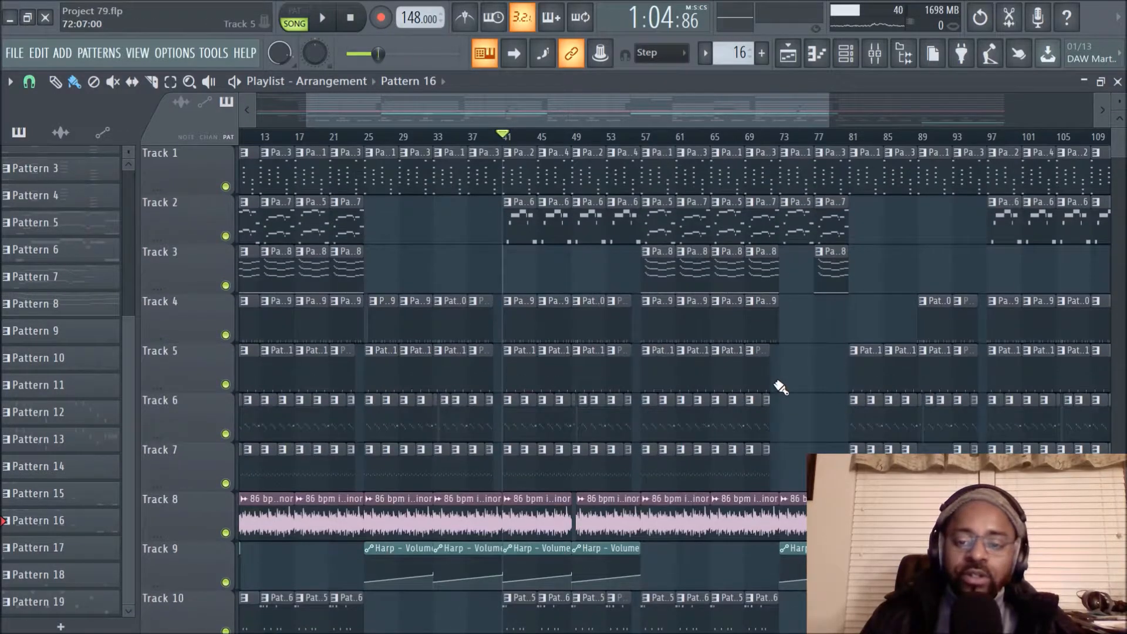
pyautogui.scroll(4, 700, 141)
pyautogui.moveTo(633, 110); pyautogui.dragTo(582, 111)
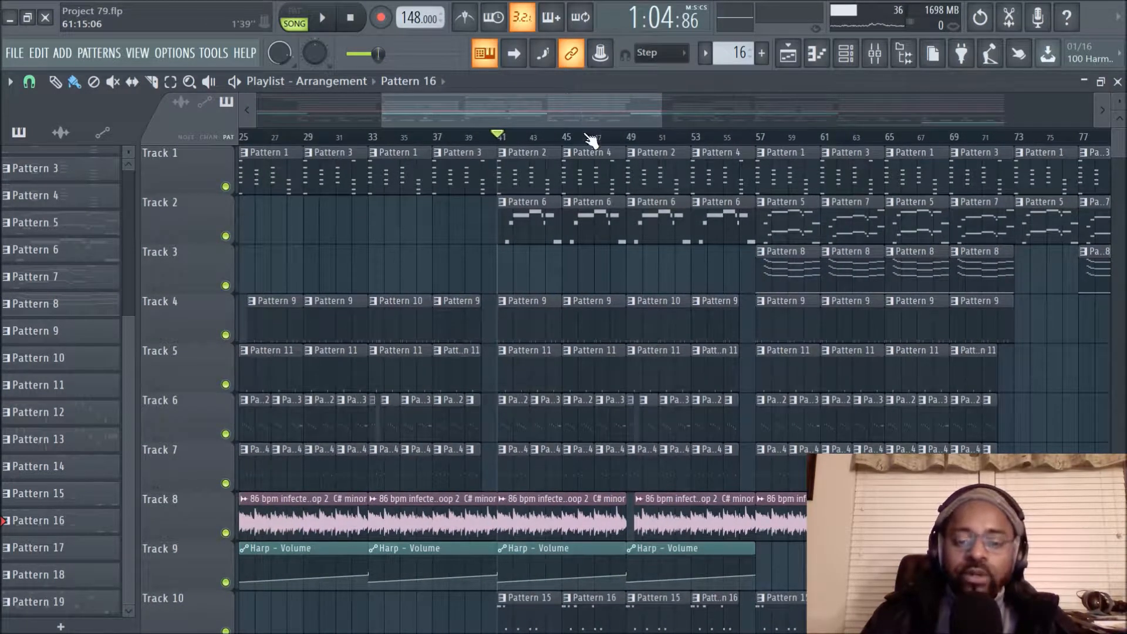
pyautogui.scroll(-4, 591, 146)
pyautogui.scroll(3, 592, 145)
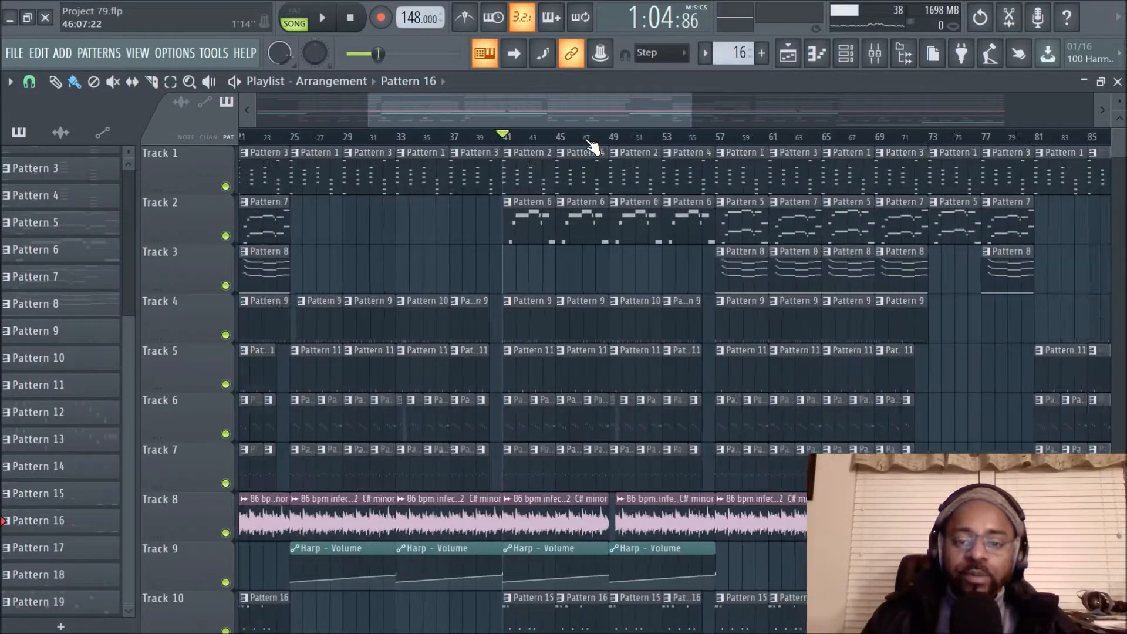
pyautogui.moveTo(584, 111); pyautogui.dragTo(624, 111)
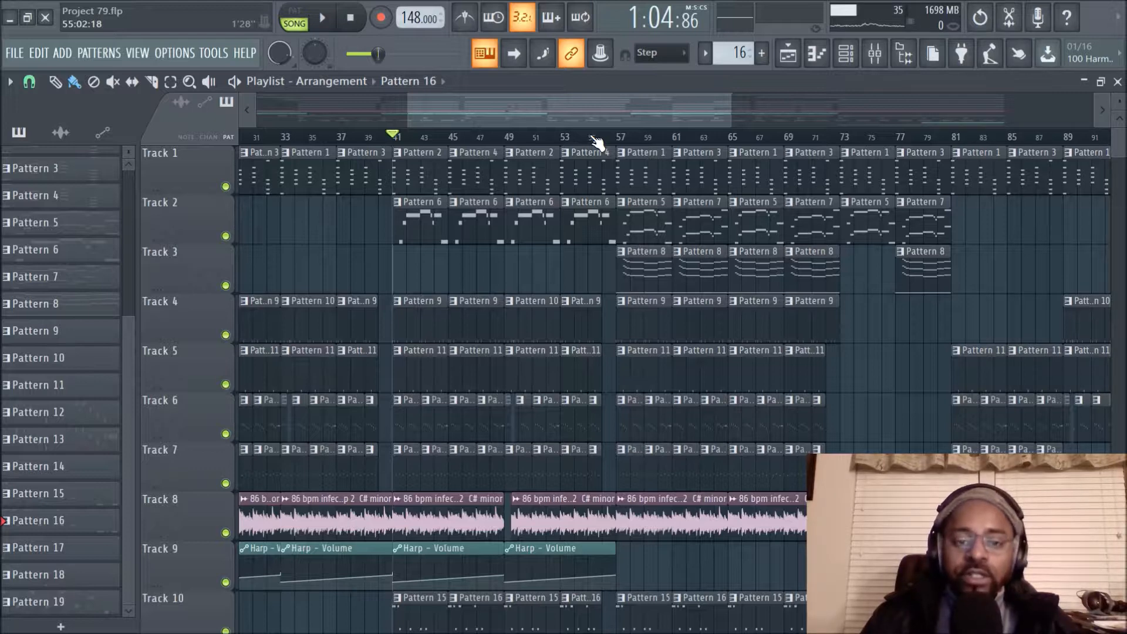
pyautogui.scroll(-2, 596, 141)
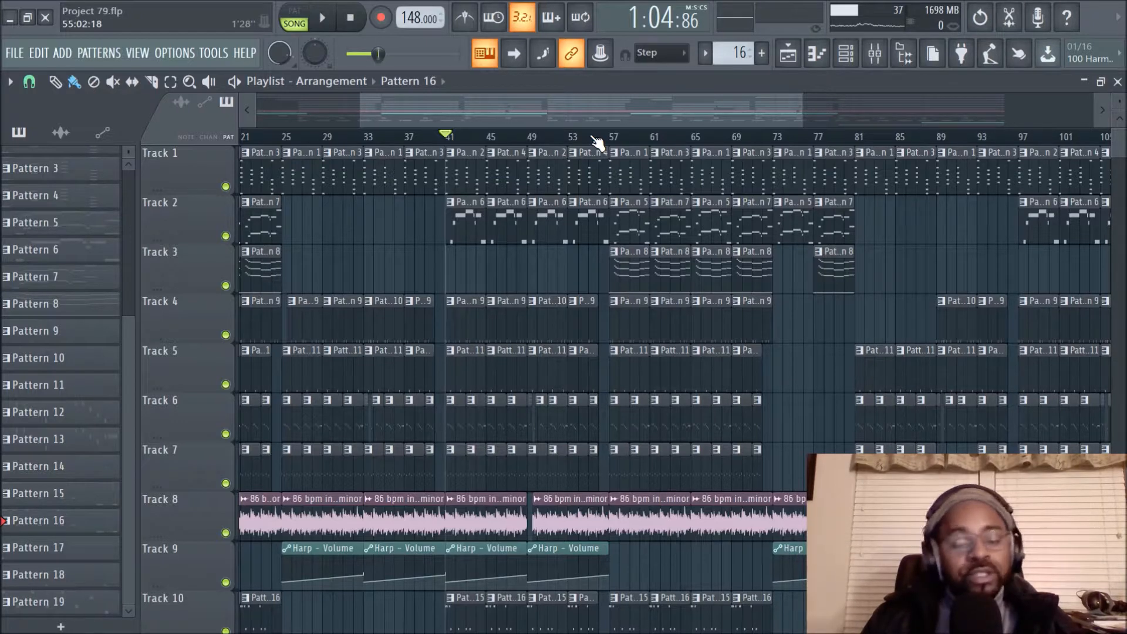
pyautogui.scroll(2, 596, 141)
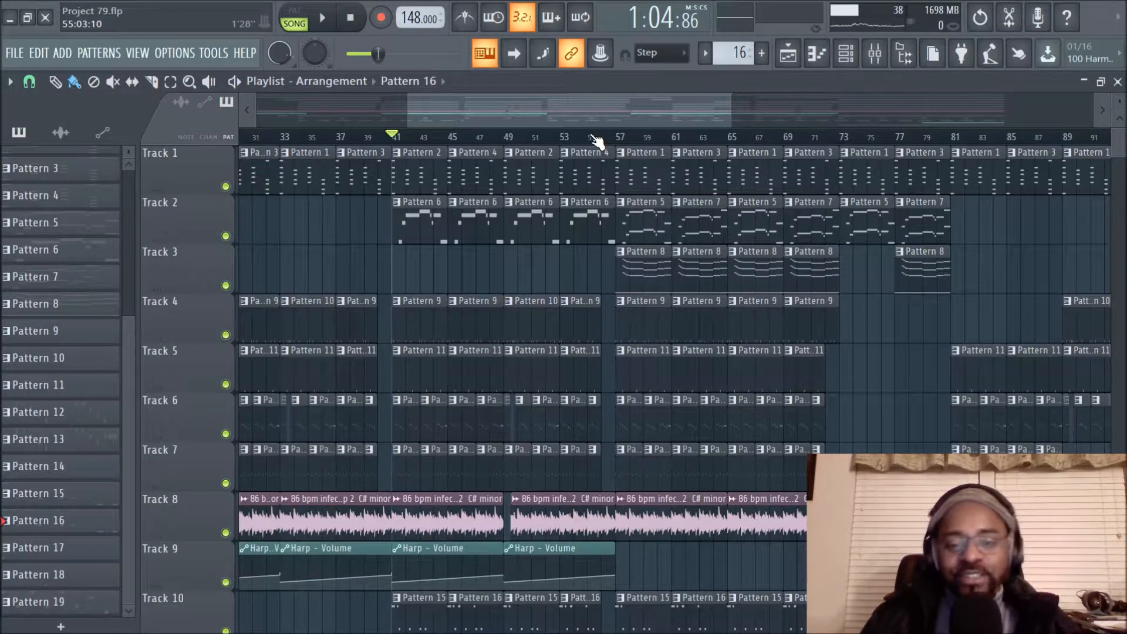
pyautogui.moveTo(570, 107); pyautogui.dragTo(557, 108)
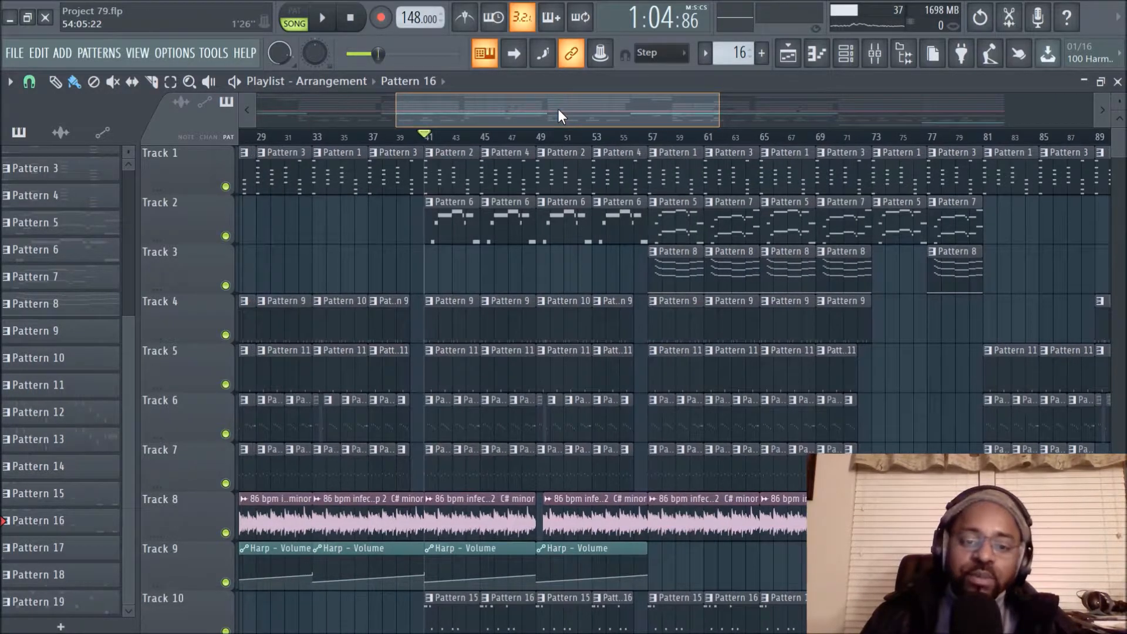
pyautogui.scroll(-3, 563, 138)
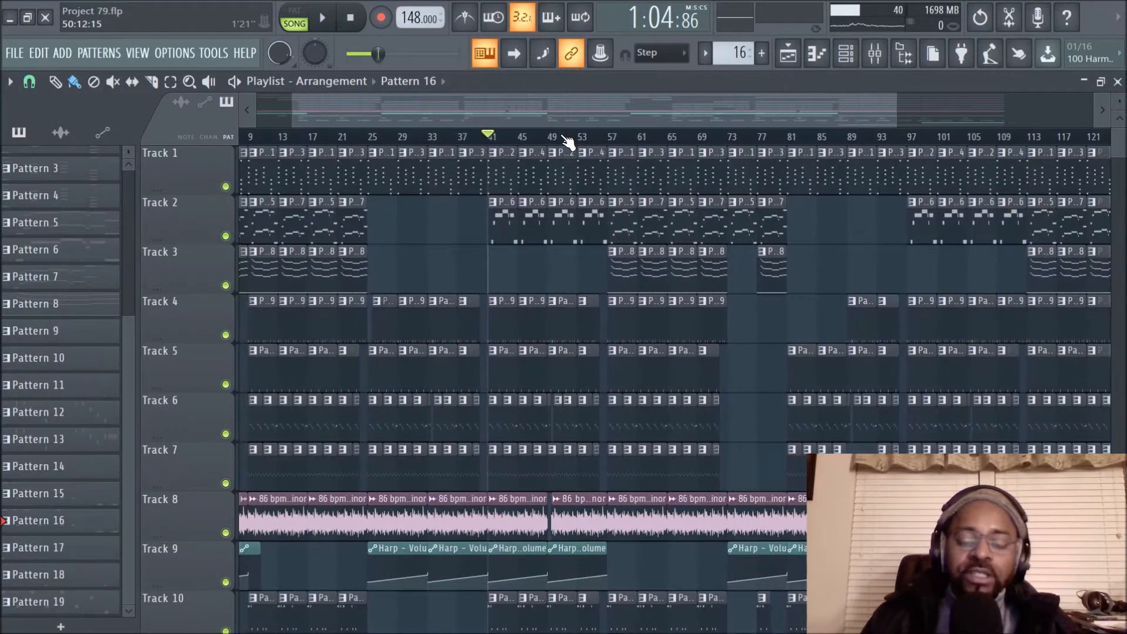
# - Place the playhead at bar 25 and examine the arrangement around the bar 49 transition
pyautogui.click(367, 141)
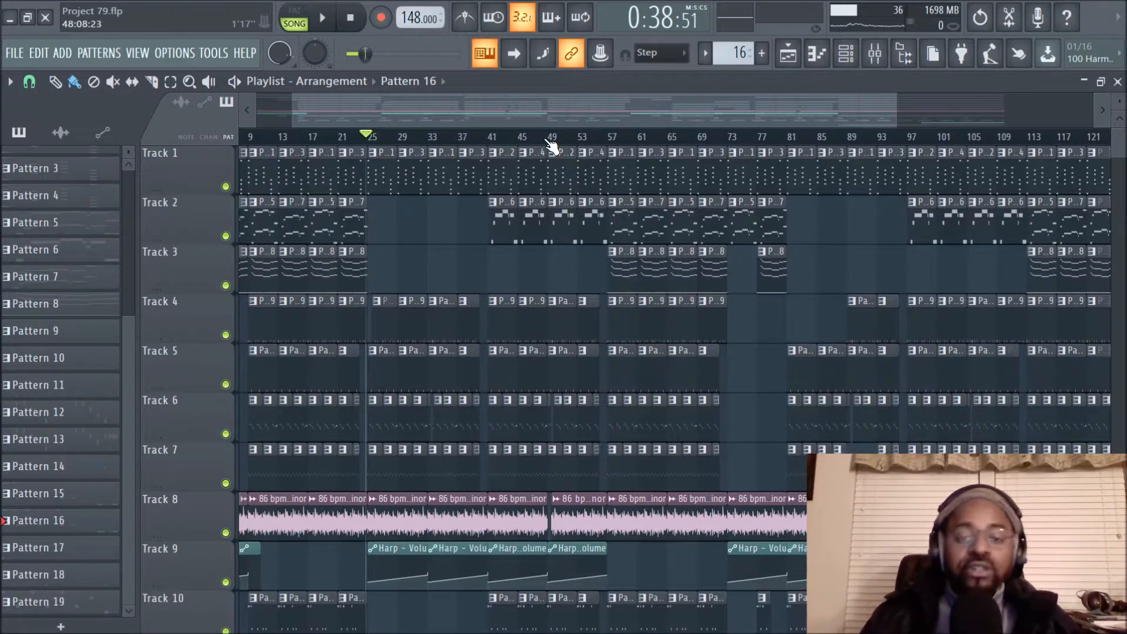
pyautogui.scroll(4, 551, 146)
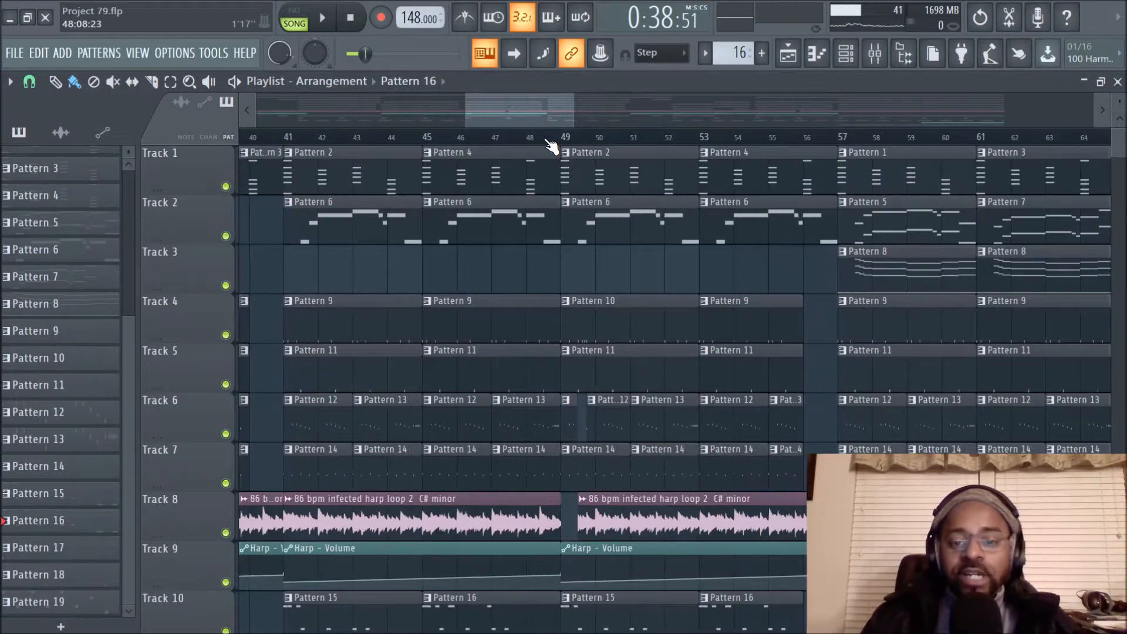
pyautogui.scroll(-1, 551, 146)
pyautogui.scroll(-2, 551, 146)
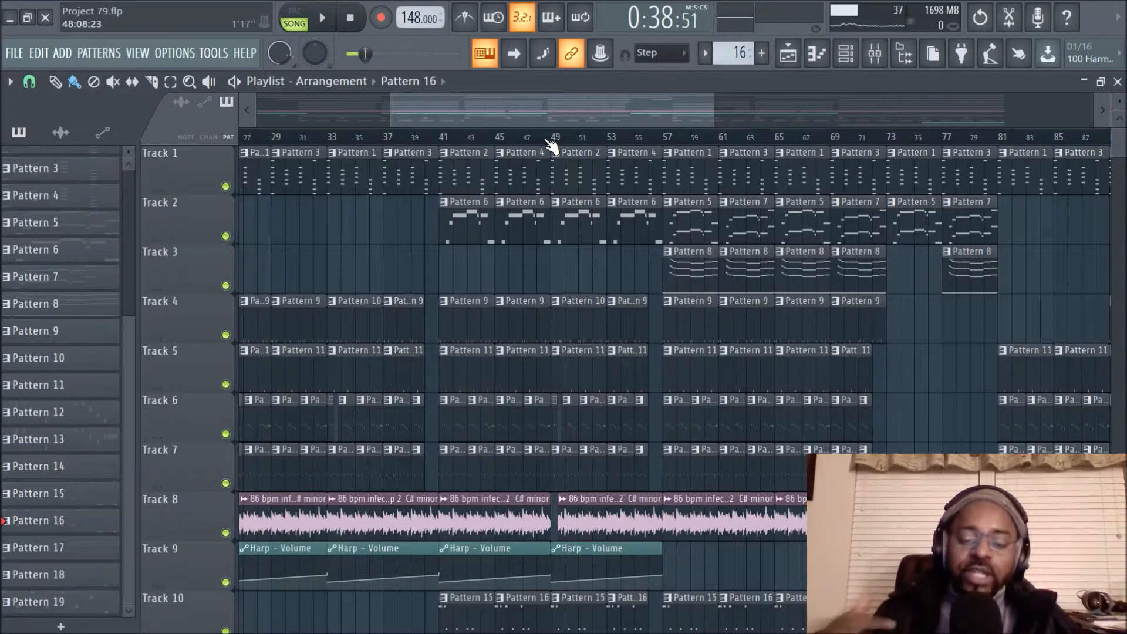
pyautogui.scroll(-3, 551, 146)
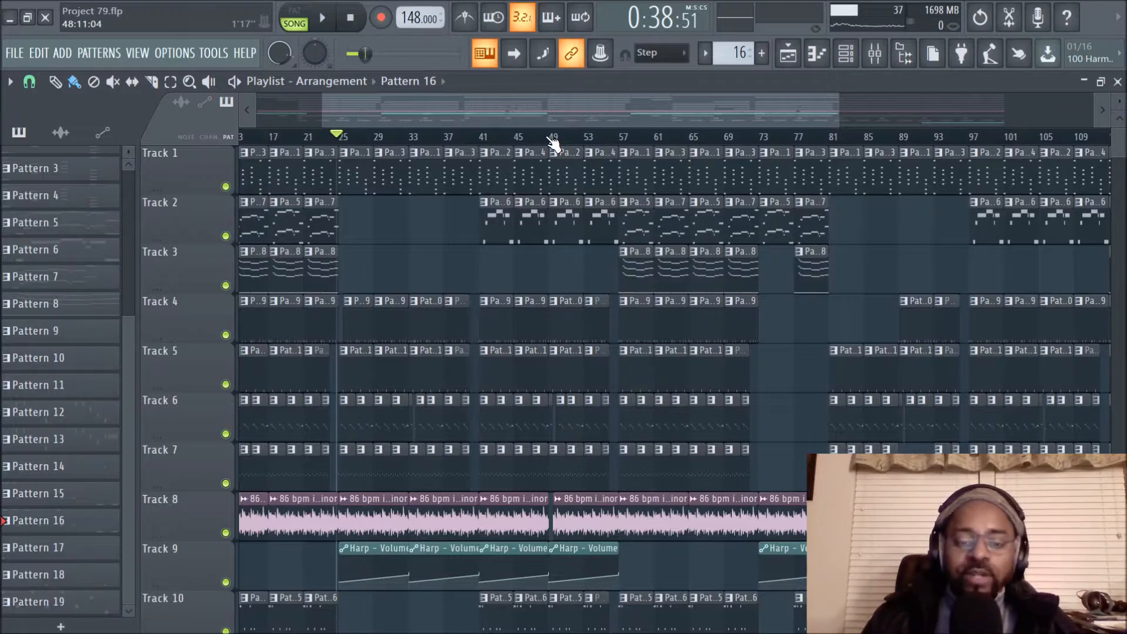
pyautogui.scroll(2, 552, 143)
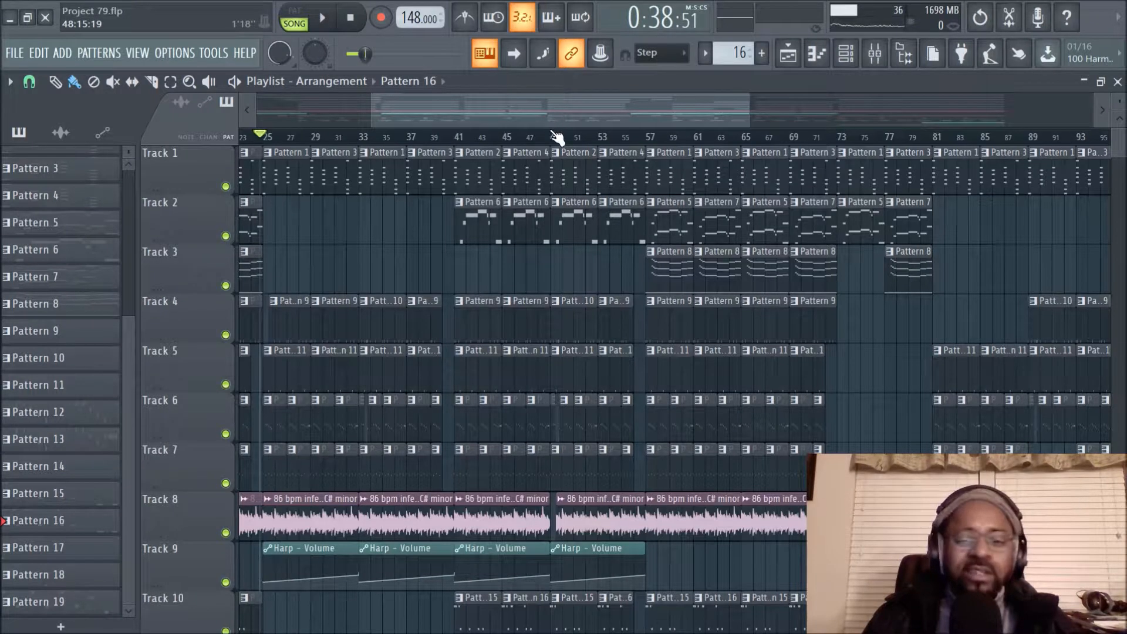
pyautogui.scroll(-2, 560, 146)
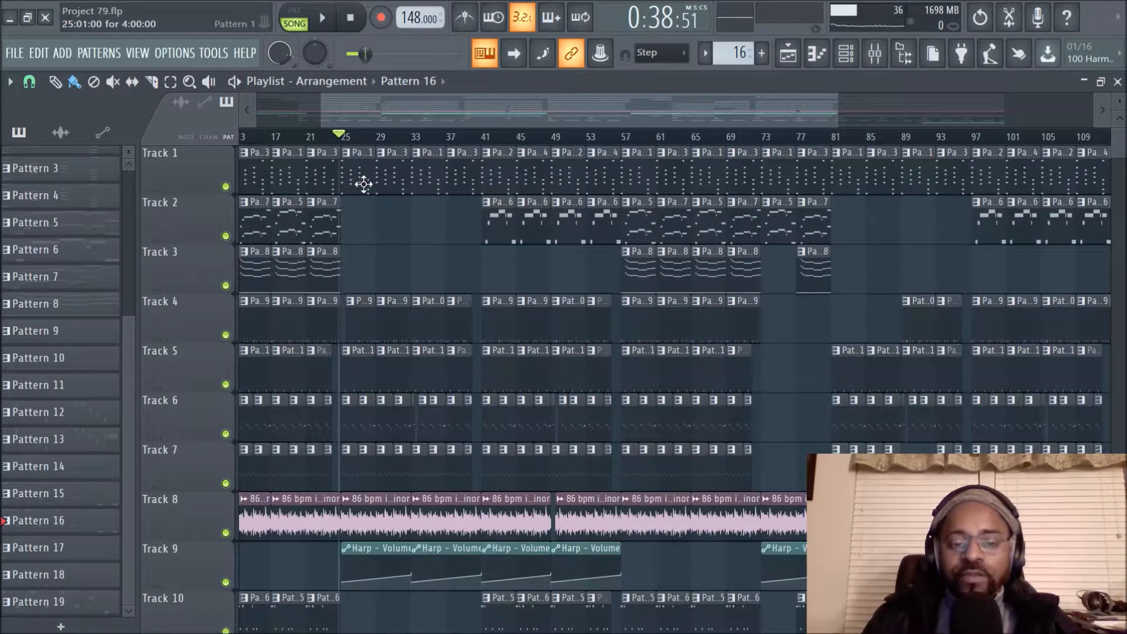
# - Move the playhead back through the earlier section to bar 9, where the drum patterns start
pyautogui.click(311, 139)
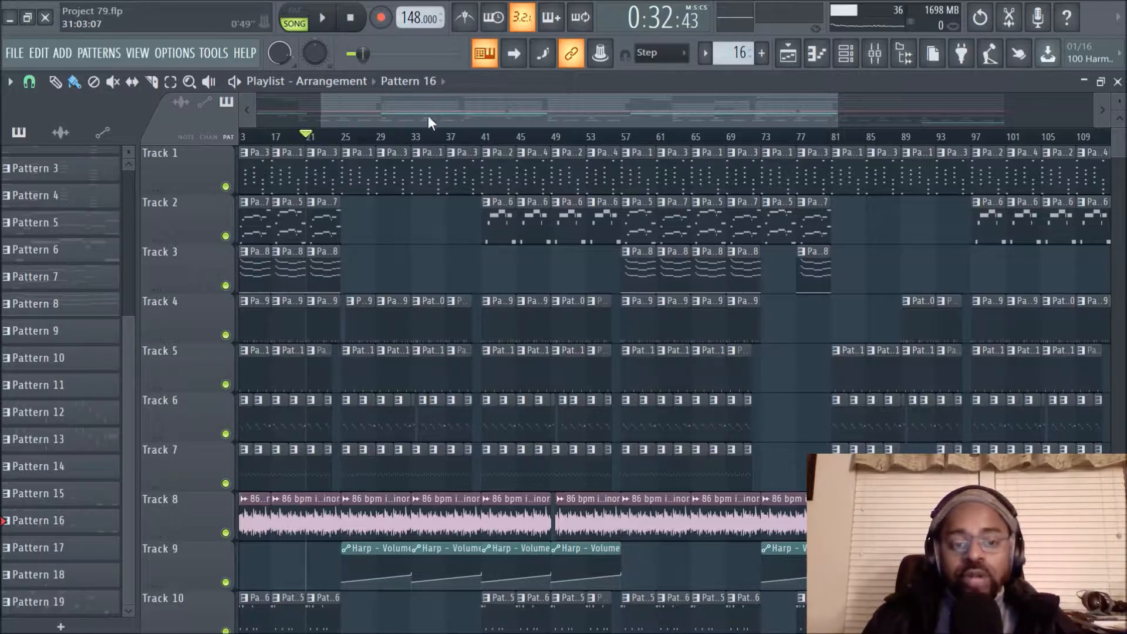
pyautogui.scroll(-3, 448, 138)
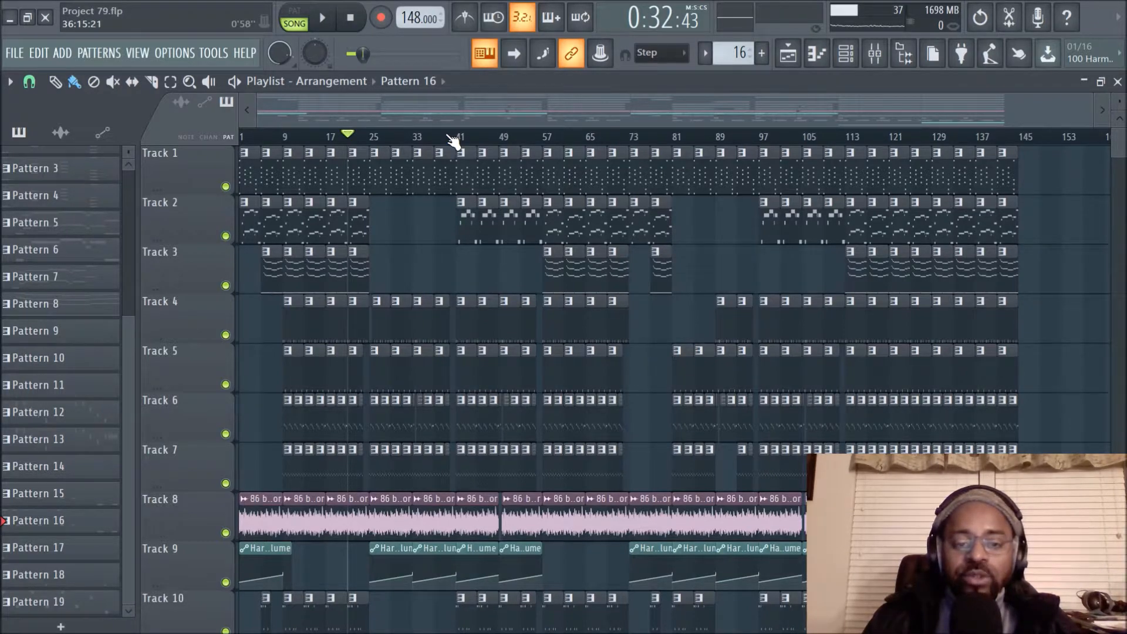
pyautogui.scroll(3, 453, 141)
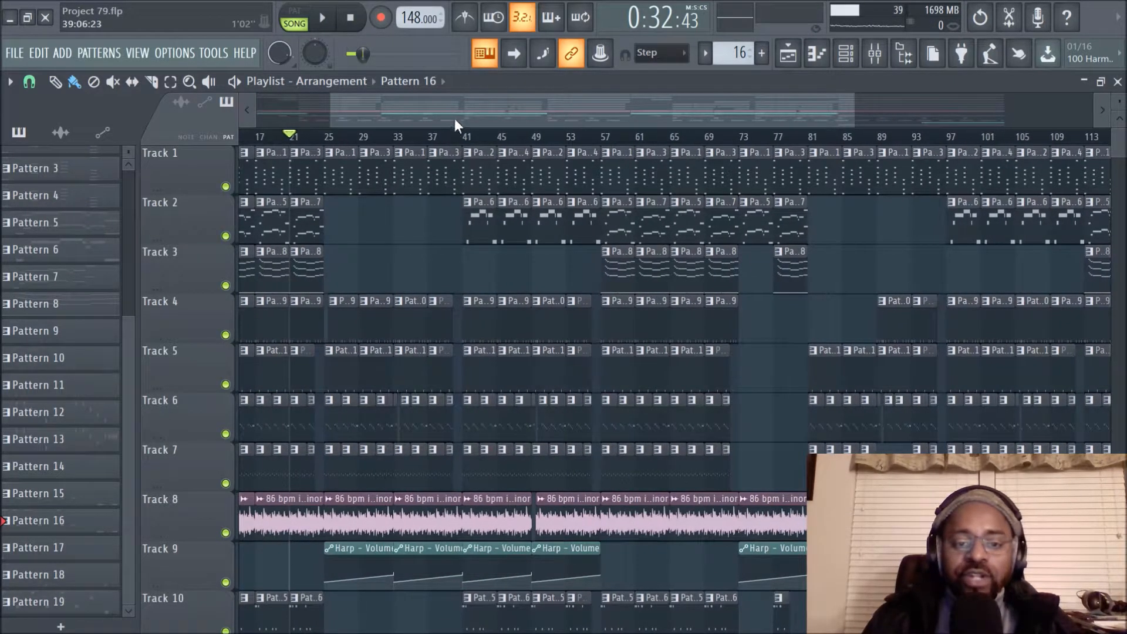
pyautogui.moveTo(449, 117); pyautogui.dragTo(390, 118)
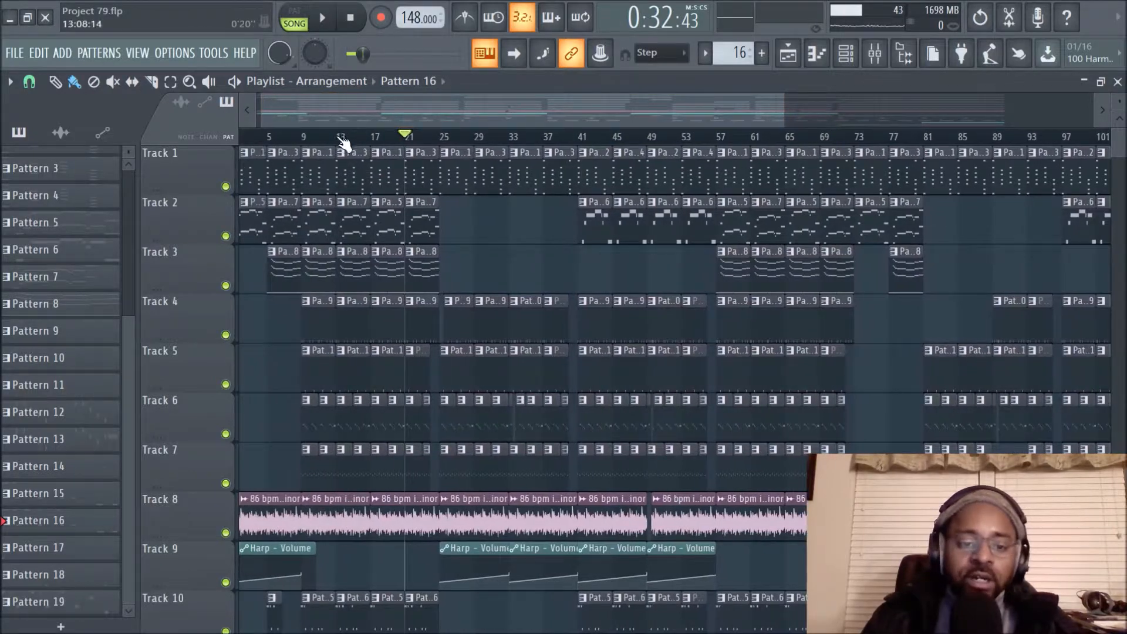
pyautogui.click(303, 137)
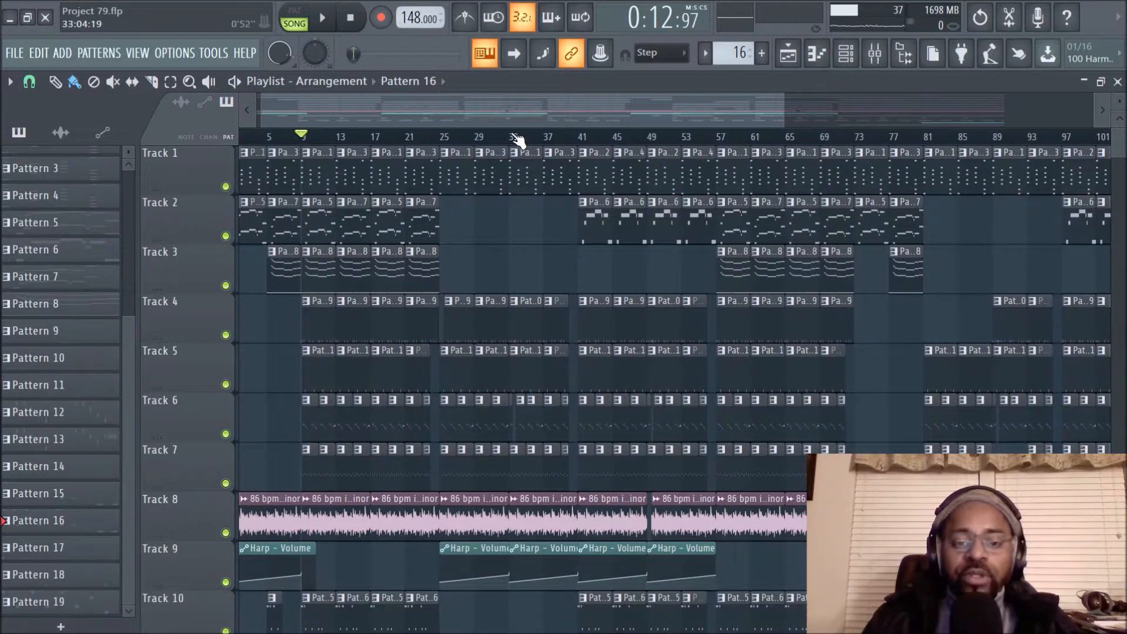
# - Look over the whole arrangement, including tracks 6 to 12, and inspect the section starting at bar 9 up close
pyautogui.scroll(-1, 517, 141)
pyautogui.scroll(-3, 518, 141)
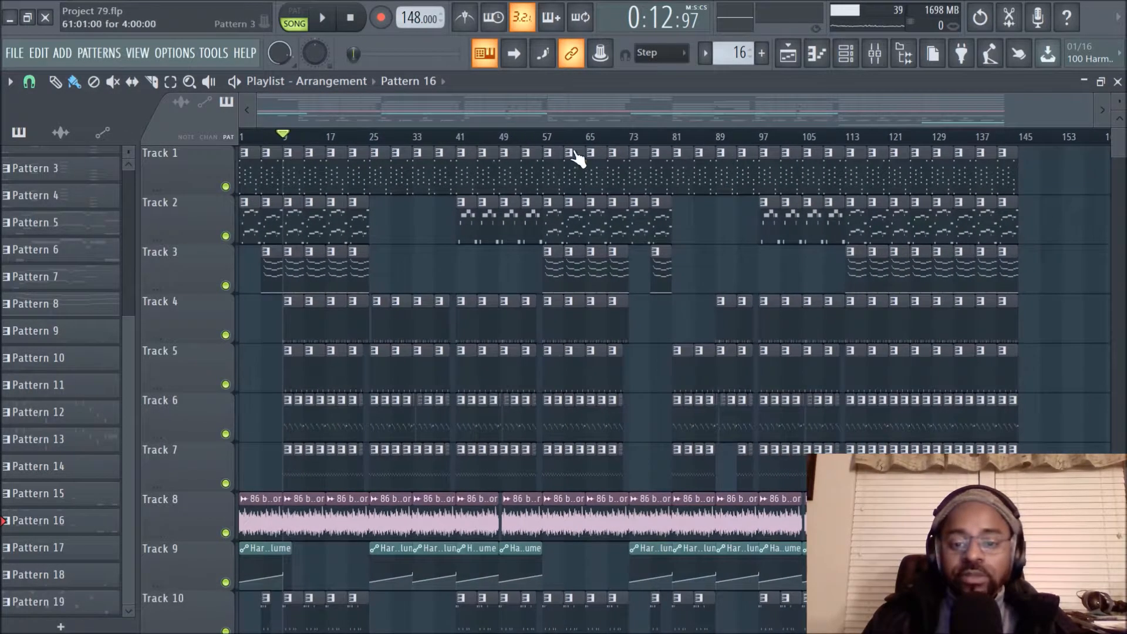
pyautogui.scroll(-1, 726, 218)
pyautogui.scroll(-4, 716, 215)
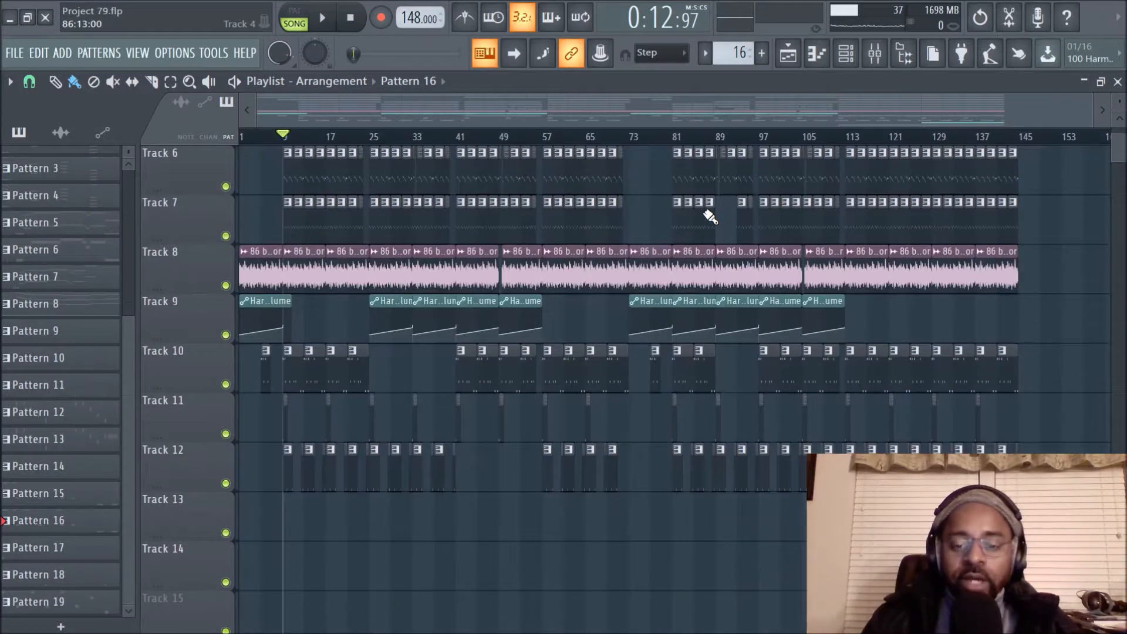
pyautogui.scroll(5, 712, 213)
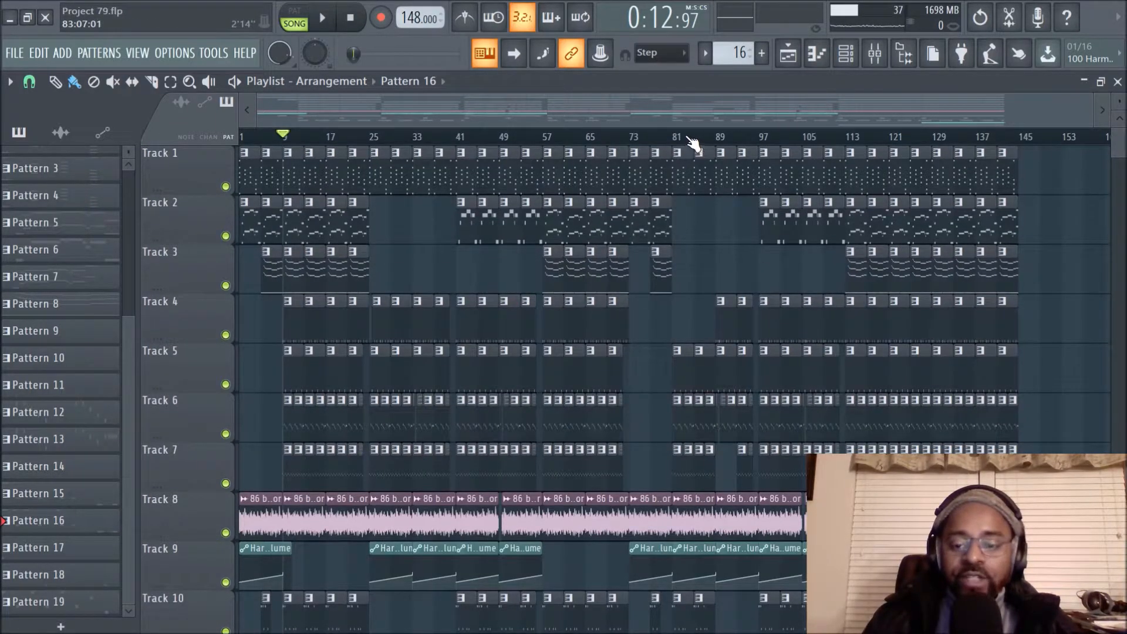
pyautogui.scroll(-2, 692, 143)
pyautogui.scroll(2, 693, 142)
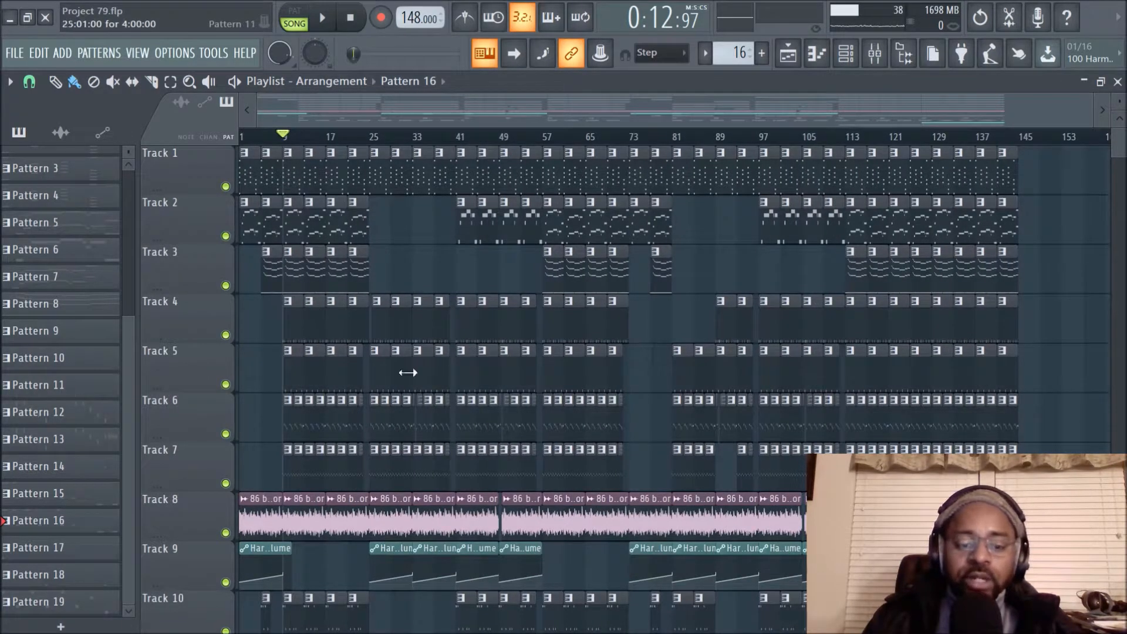
pyautogui.scroll(4, 330, 142)
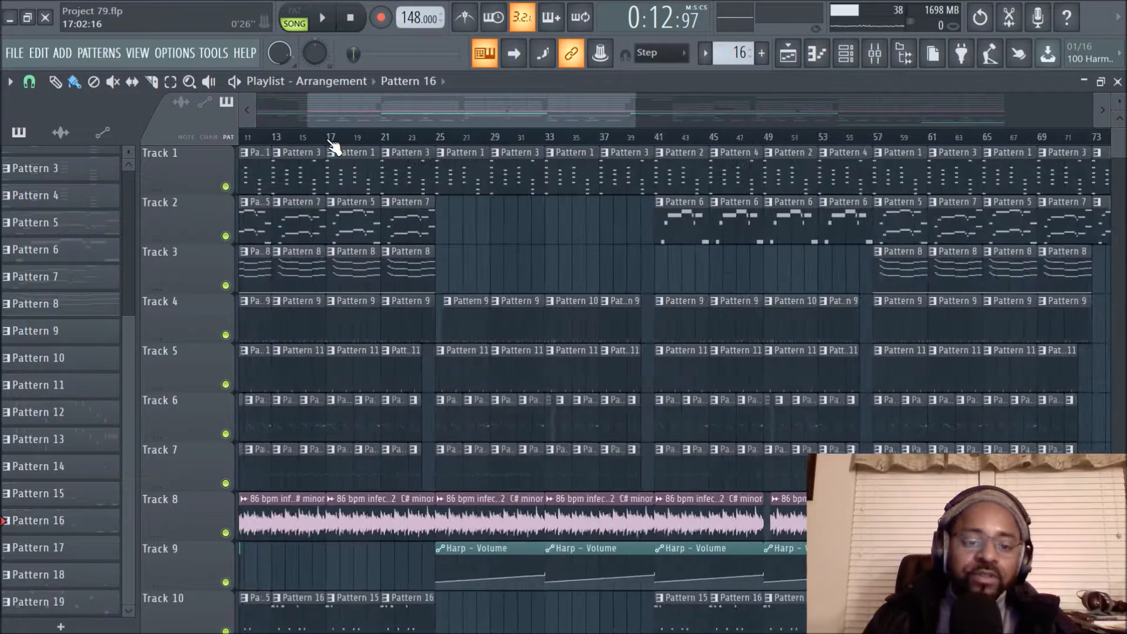
pyautogui.moveTo(366, 106); pyautogui.dragTo(319, 121)
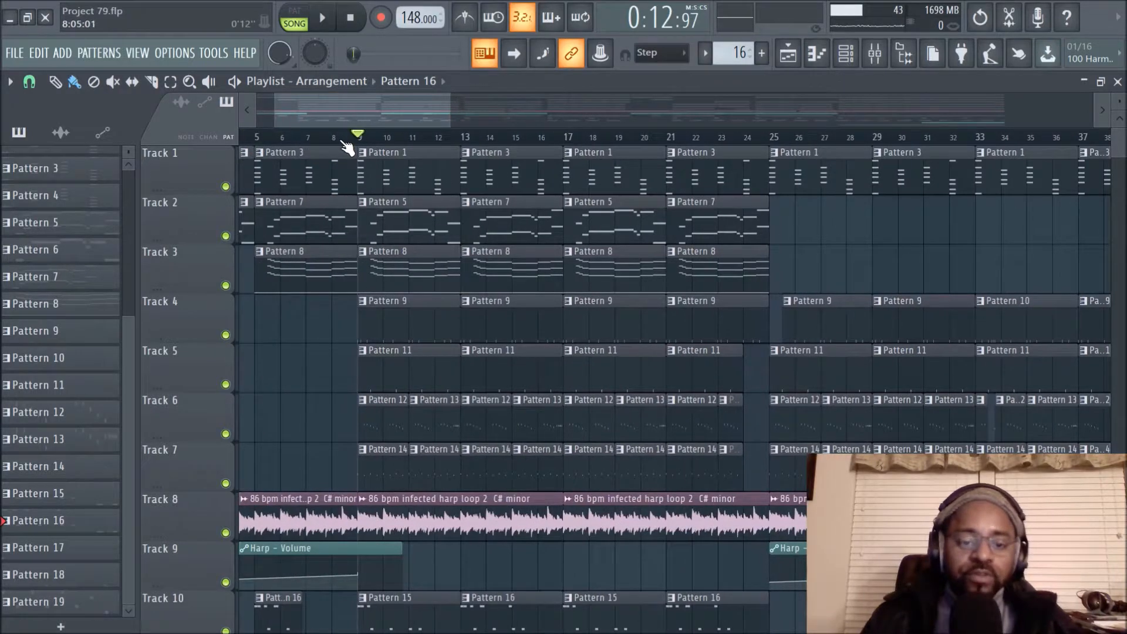
# - Select the time range from bar 9 to bar 25 in the playlist, and briefly start and stop playback of it
pyautogui.moveTo(361, 143); pyautogui.dragTo(775, 173)
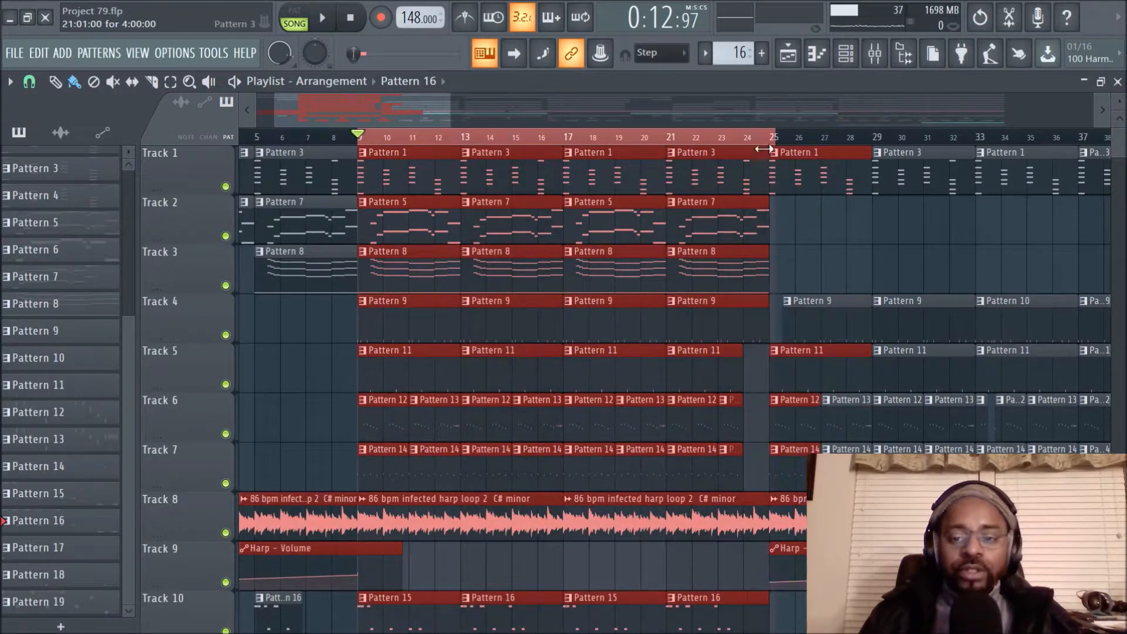
pyautogui.click(375, 145)
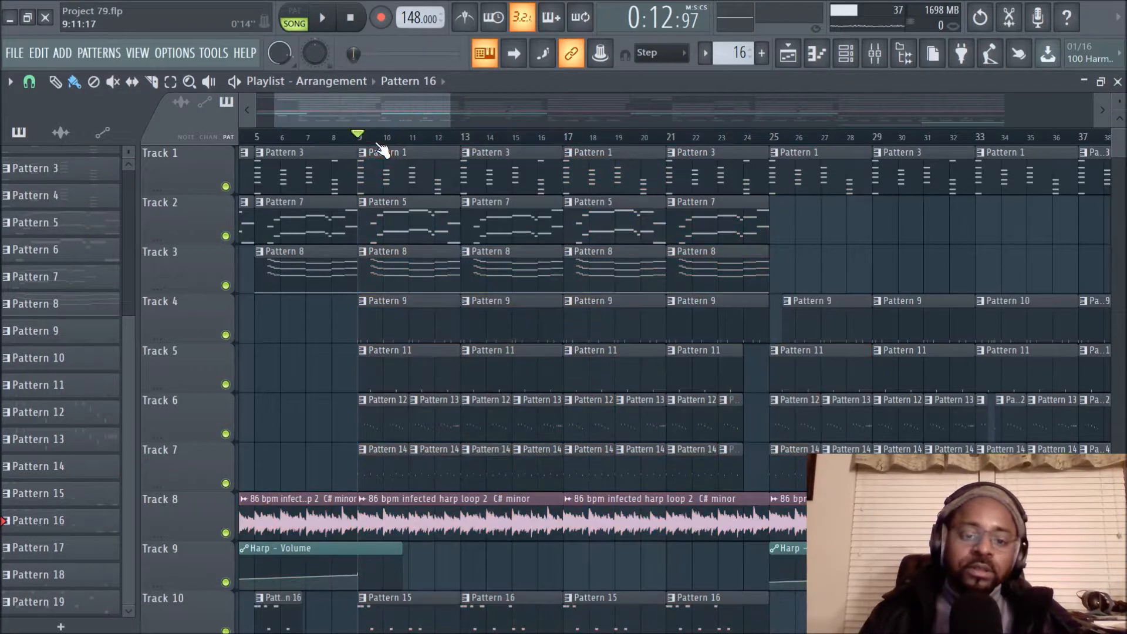
pyautogui.moveTo(360, 145); pyautogui.dragTo(769, 156)
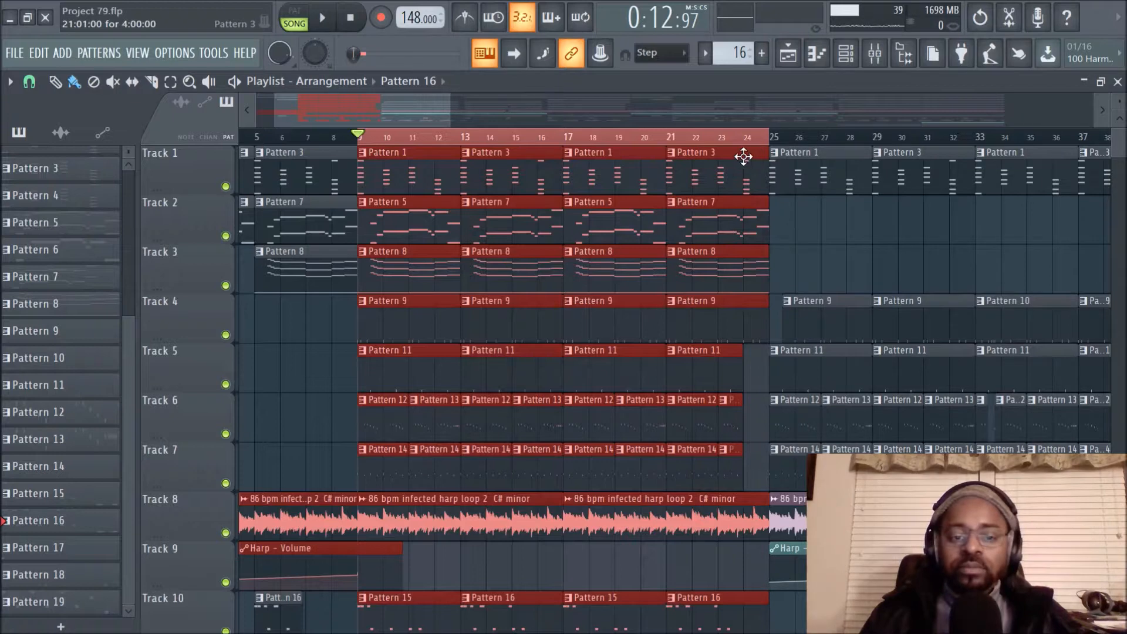
pyautogui.click(333, 22)
pyautogui.click(350, 18)
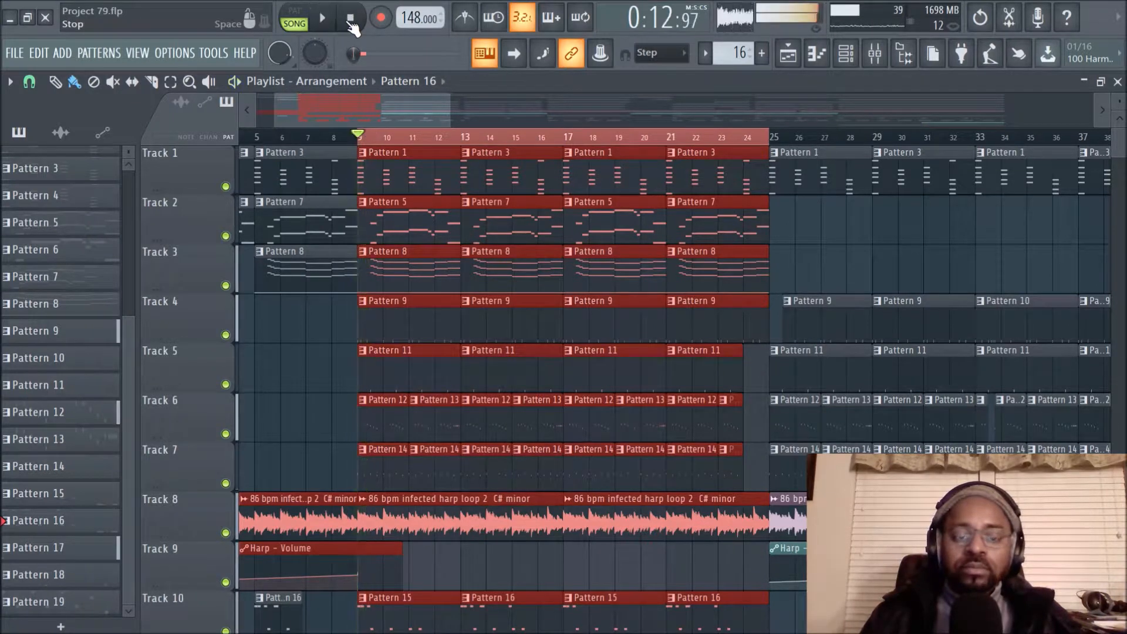
# - Solo the Kick insert in the mixer and unmute the Snare, Clap, Hi hat and Shaker inserts alongside it
pyautogui.click(875, 53)
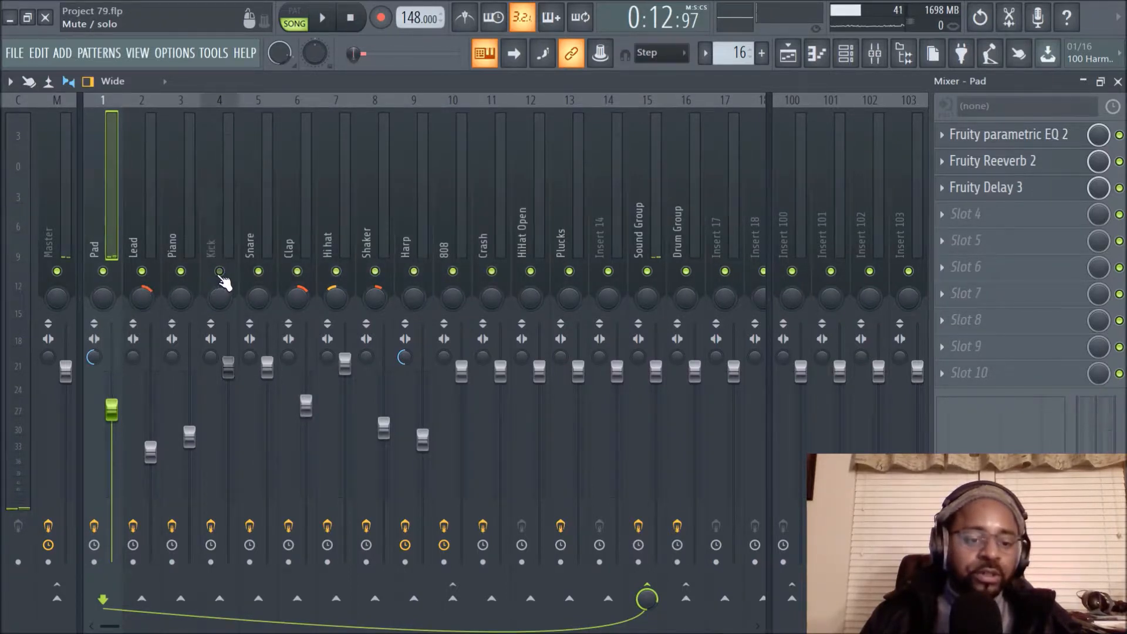
pyautogui.keyDown('ctrl'); pyautogui.click(219, 271); pyautogui.keyUp('ctrl')
pyautogui.click(259, 271)
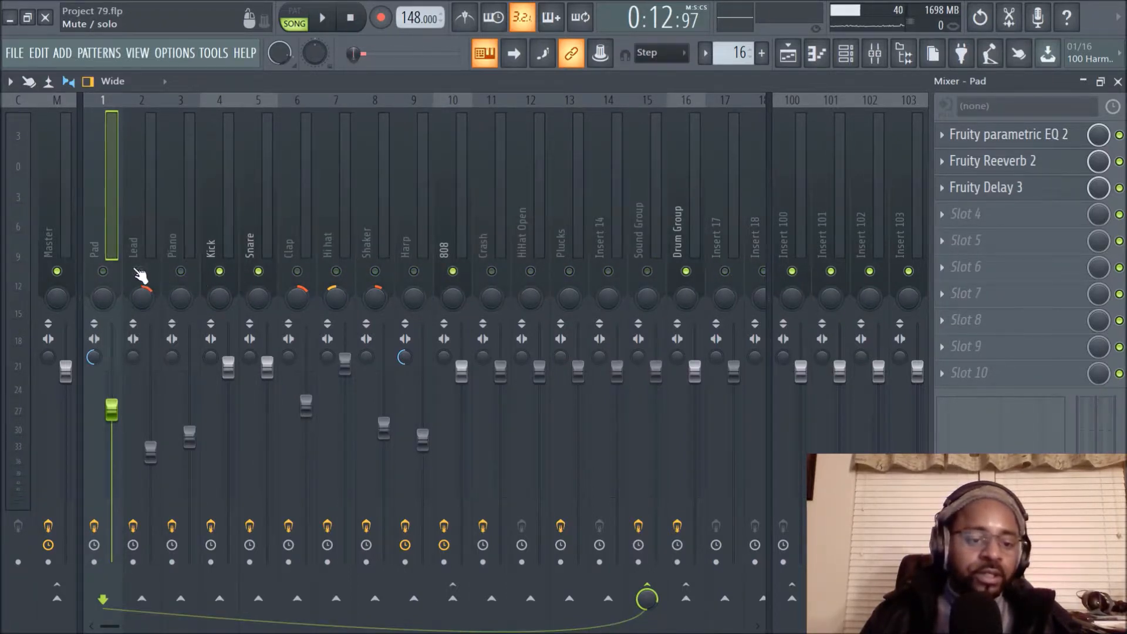
pyautogui.click(297, 271)
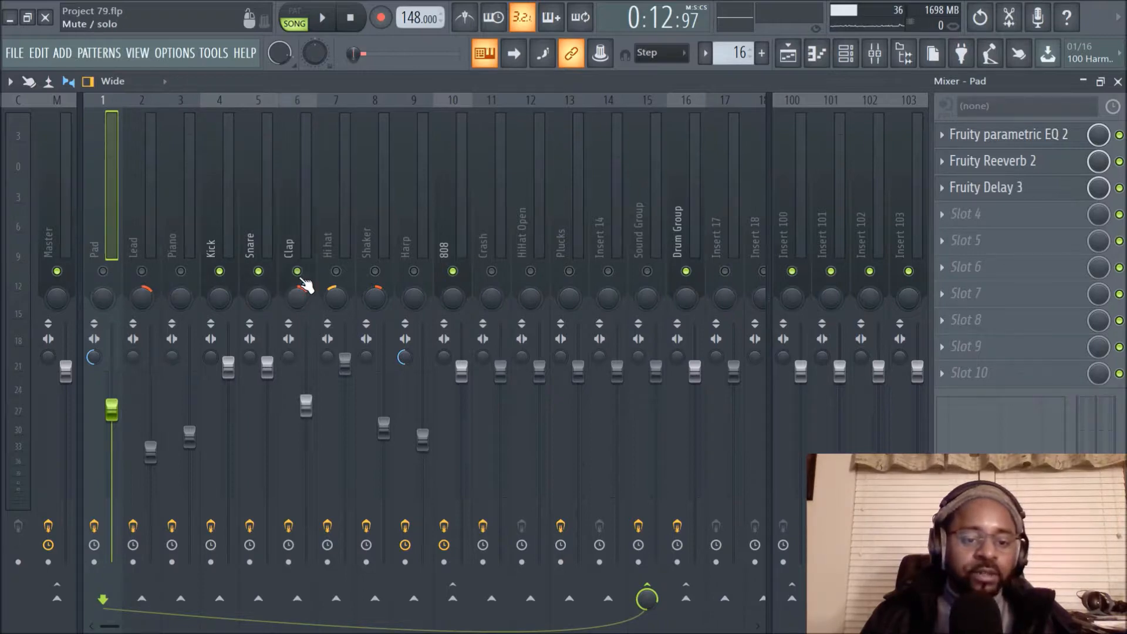
pyautogui.click(336, 271)
pyautogui.click(375, 270)
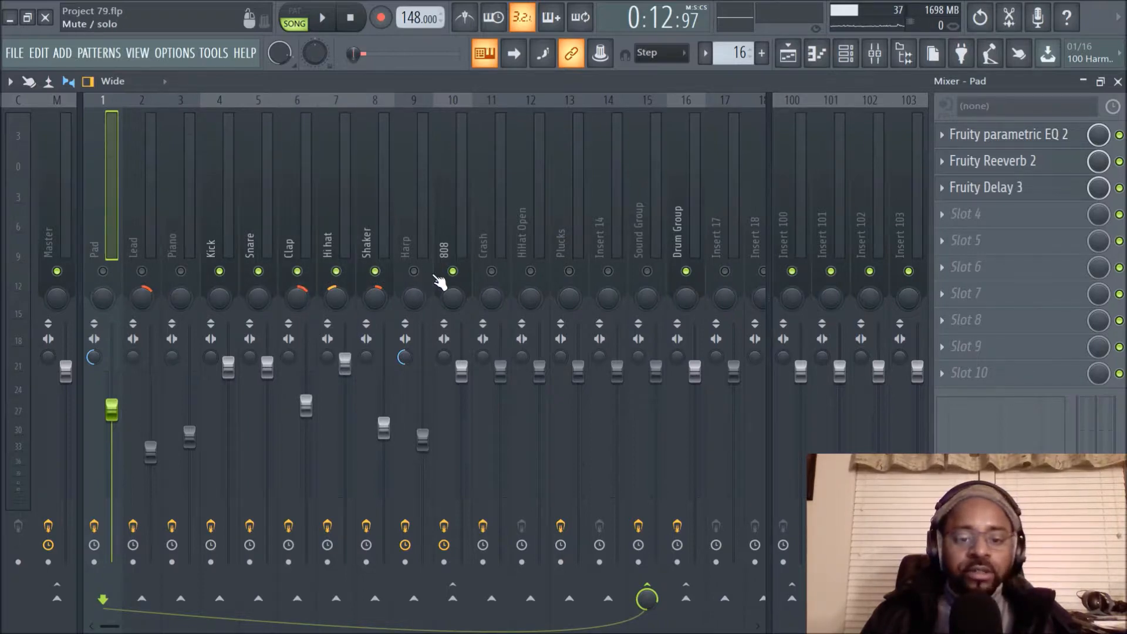
# - Unmute the Crash and HiHat Open inserts, and play the drums on their own for a few seconds
pyautogui.click(491, 271)
pyautogui.click(530, 270)
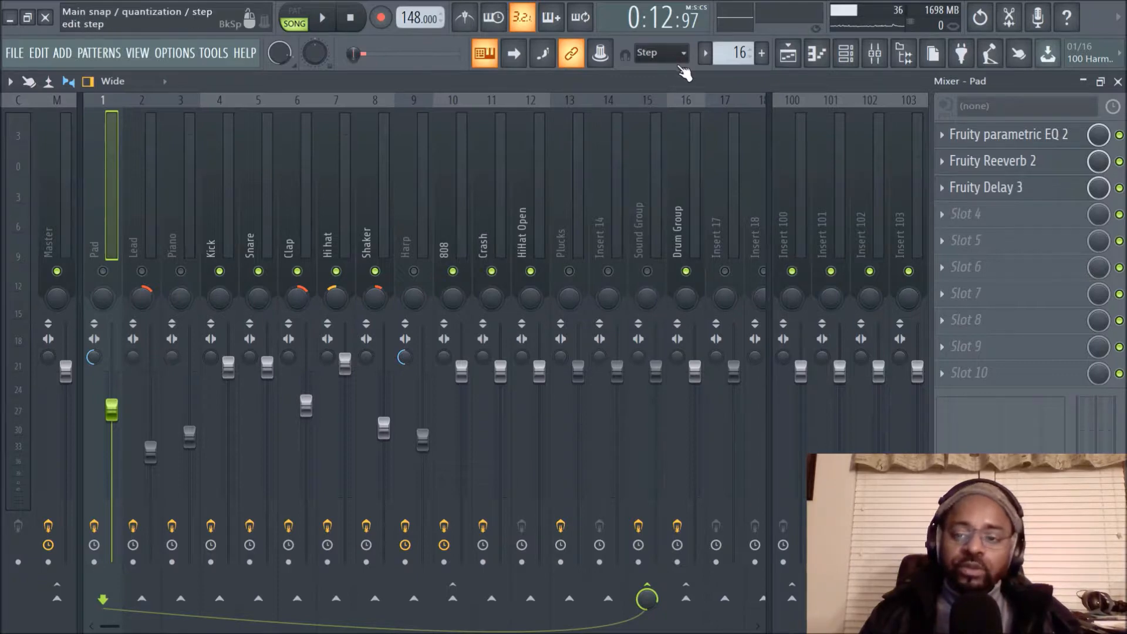
pyautogui.press('space')
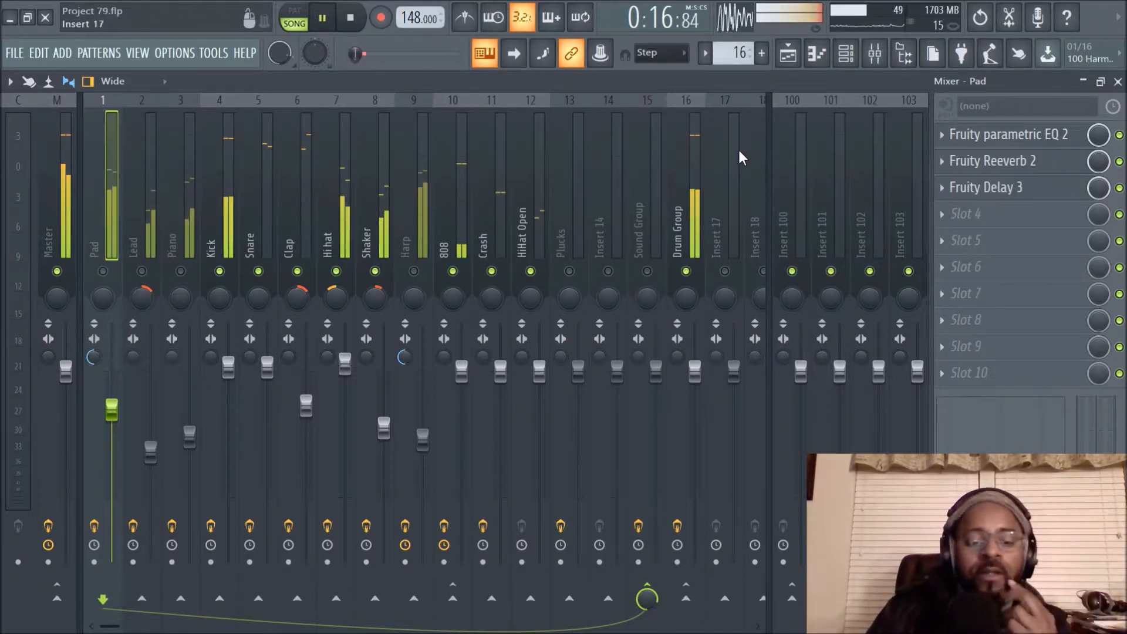
pyautogui.click(351, 20)
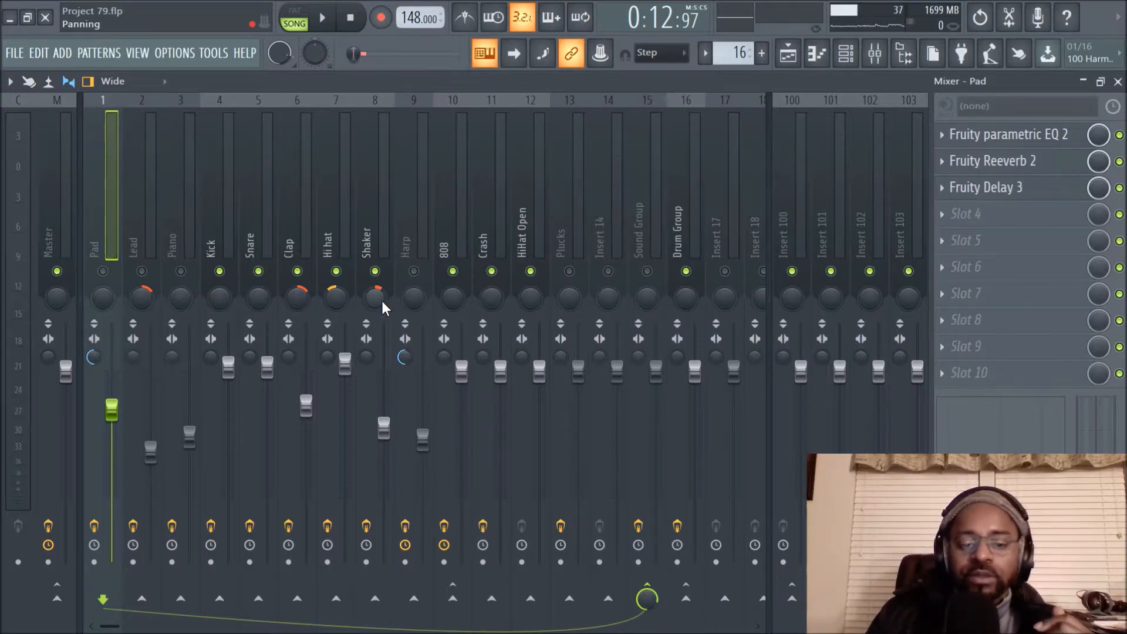
# - Check the effects on the Shaker, Hi hat, Clap and Snare inserts, and play back the isolated drums
pyautogui.click(380, 221)
pyautogui.click(321, 220)
pyautogui.click(288, 221)
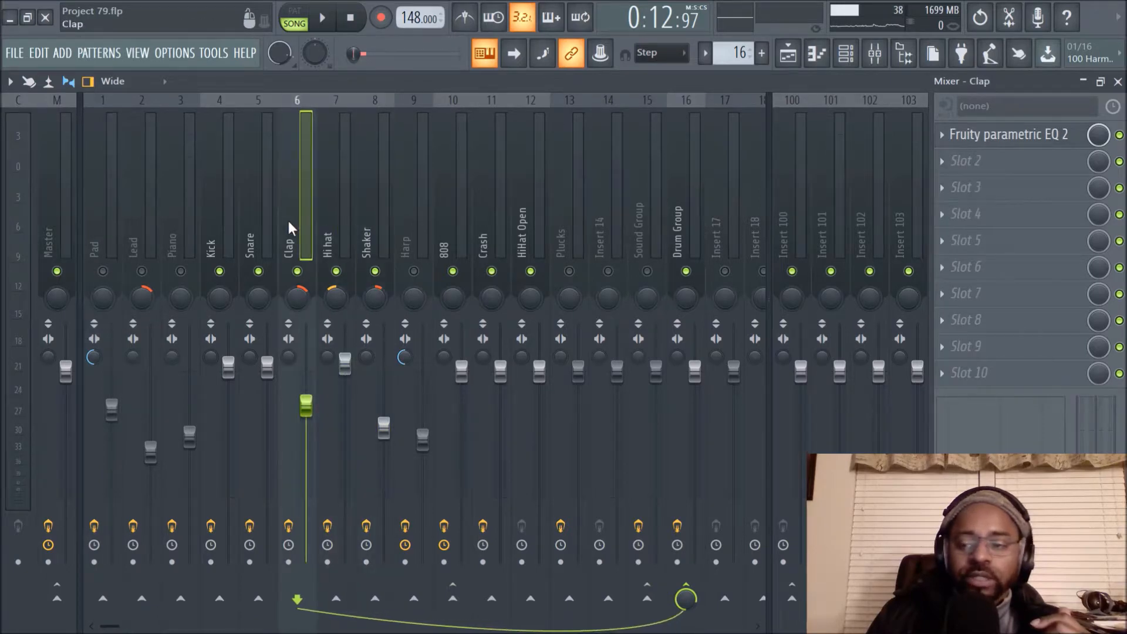
pyautogui.click(253, 220)
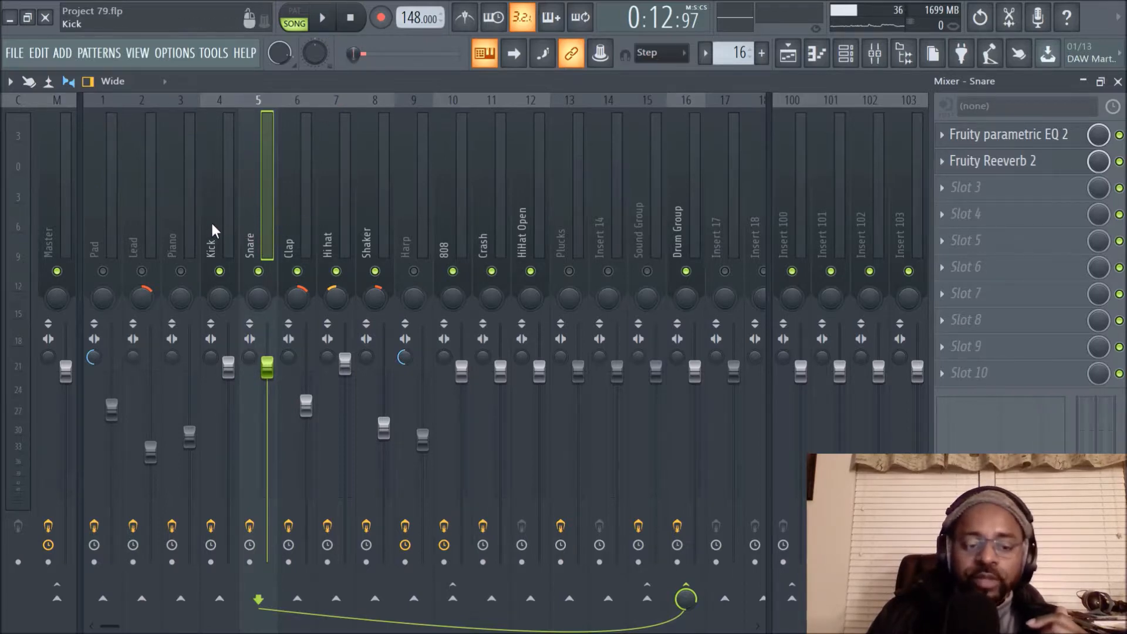
pyautogui.click(332, 29)
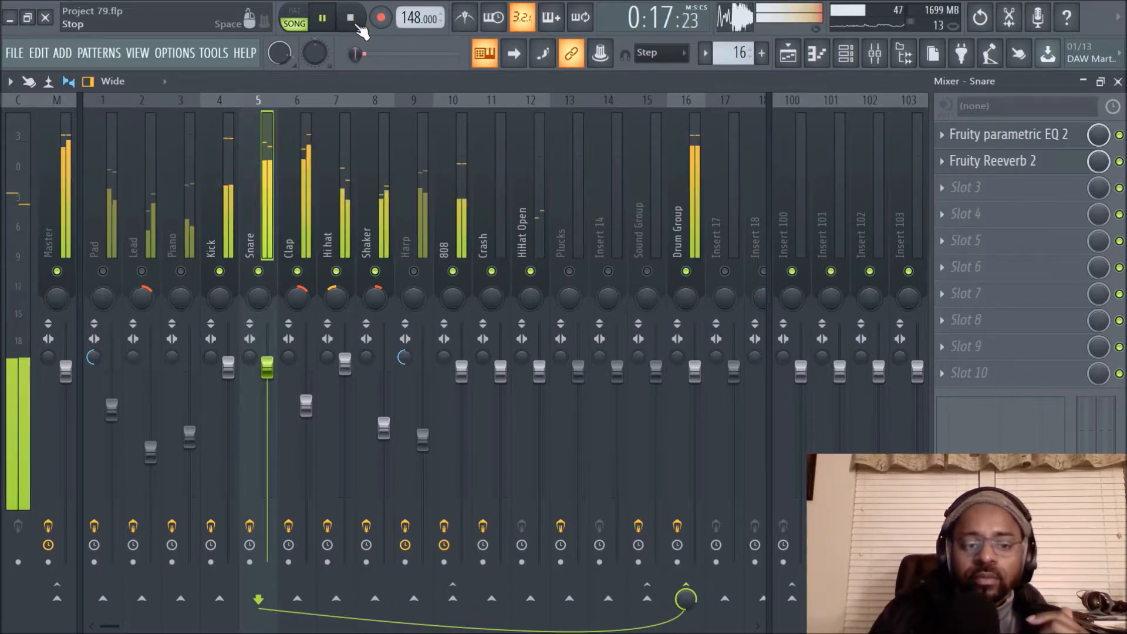
pyautogui.click(352, 20)
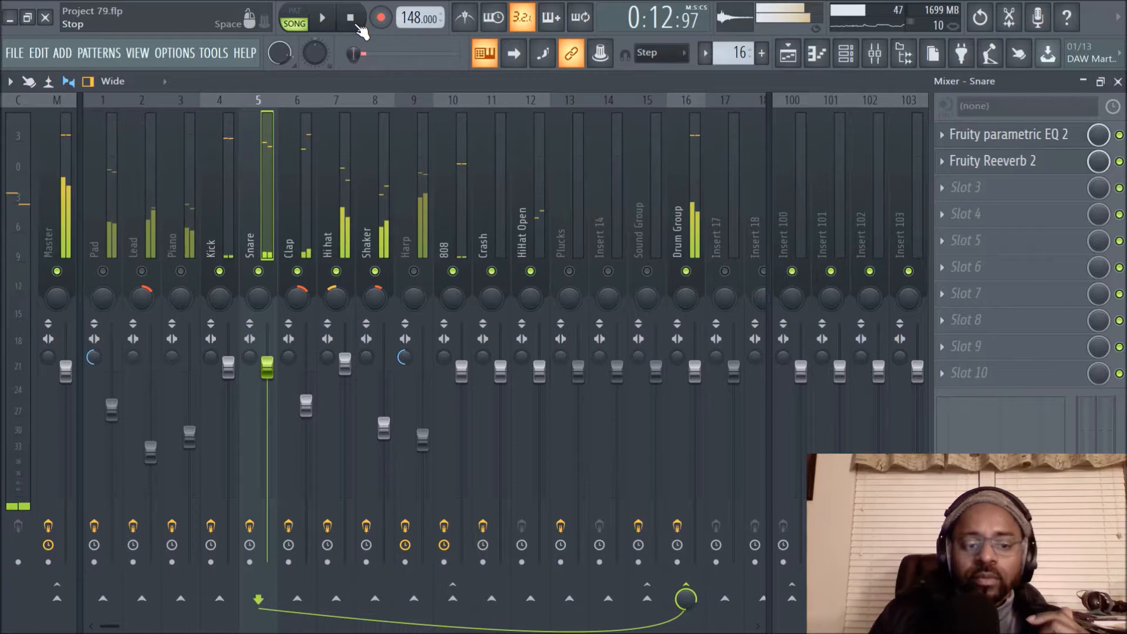
# - Check the Kick and 808 effects, and watch the 808's Fruity Limiter during playback before closing it
pyautogui.click(216, 214)
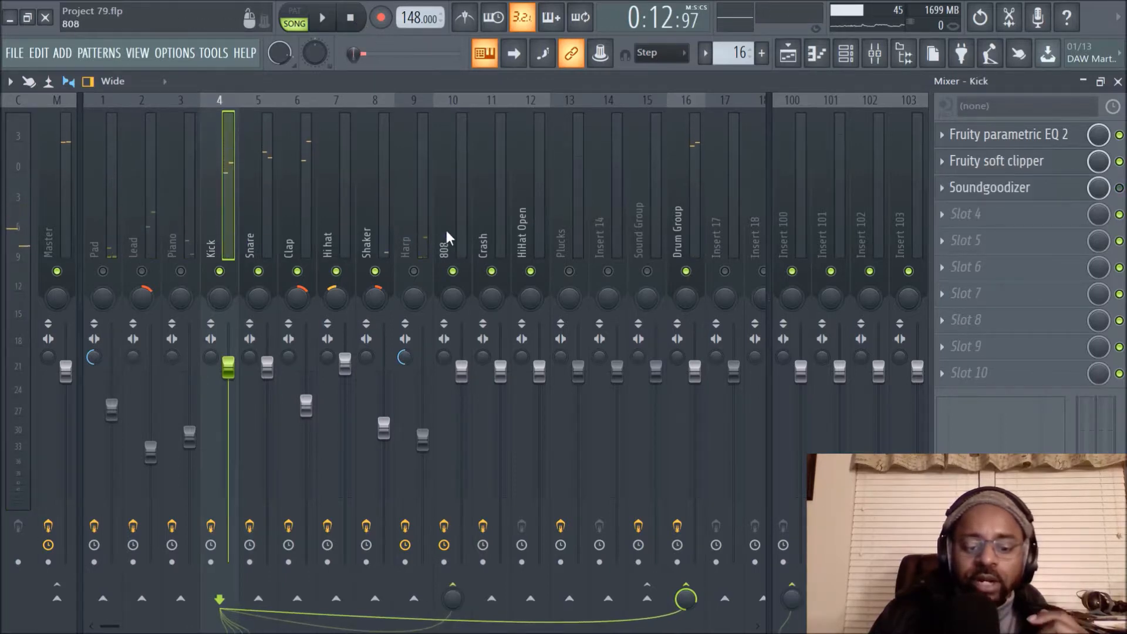
pyautogui.click(445, 211)
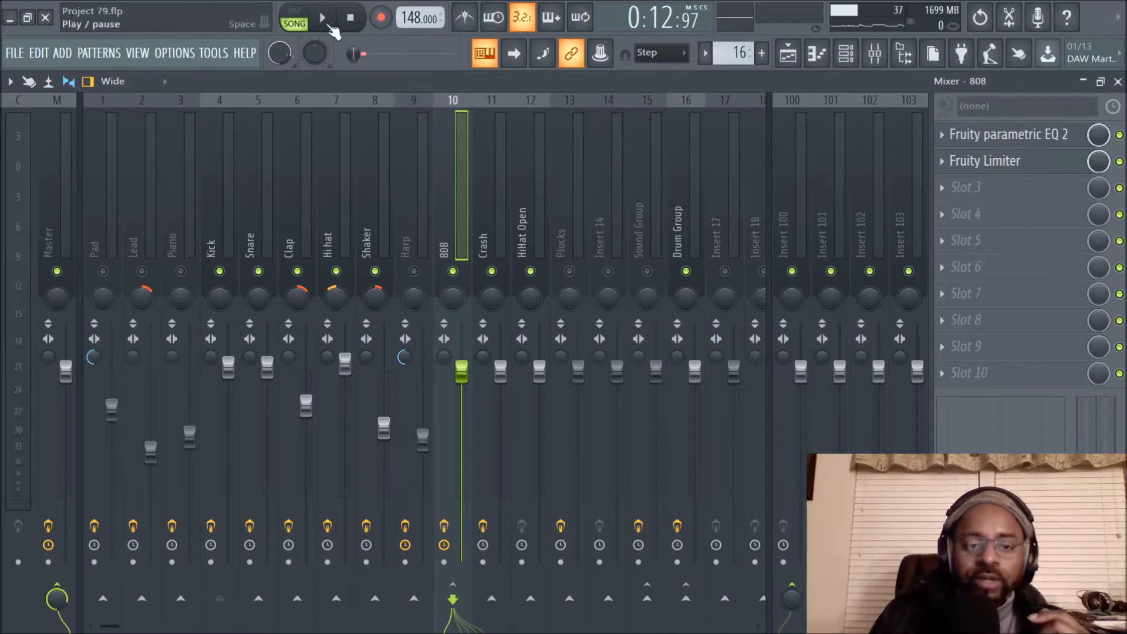
pyautogui.press('space')
pyautogui.click(990, 162)
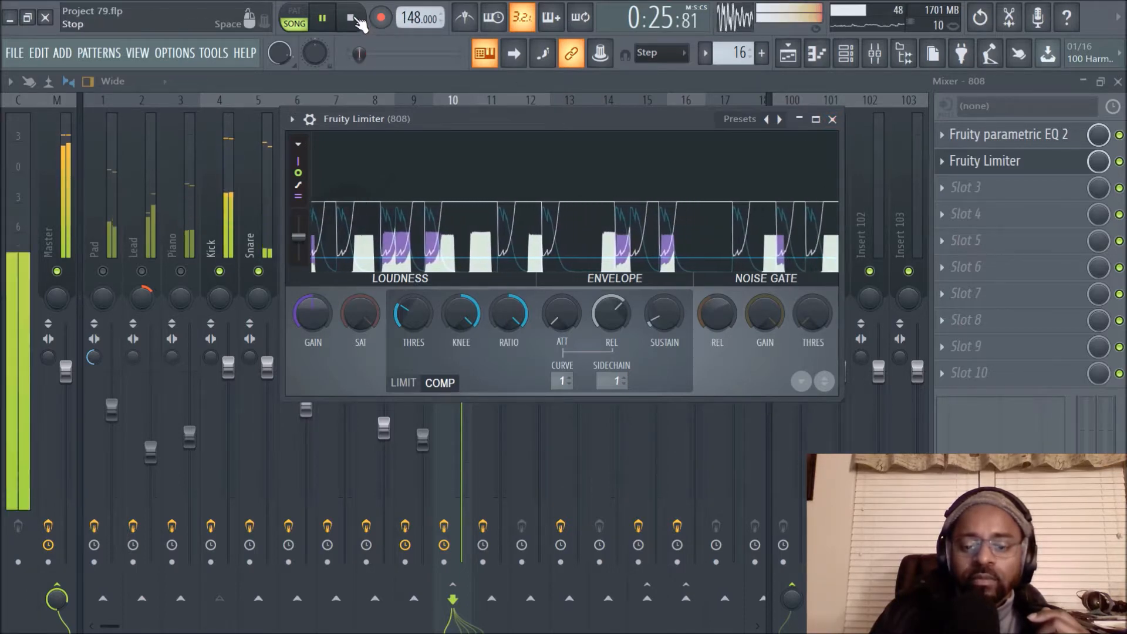
pyautogui.click(354, 21)
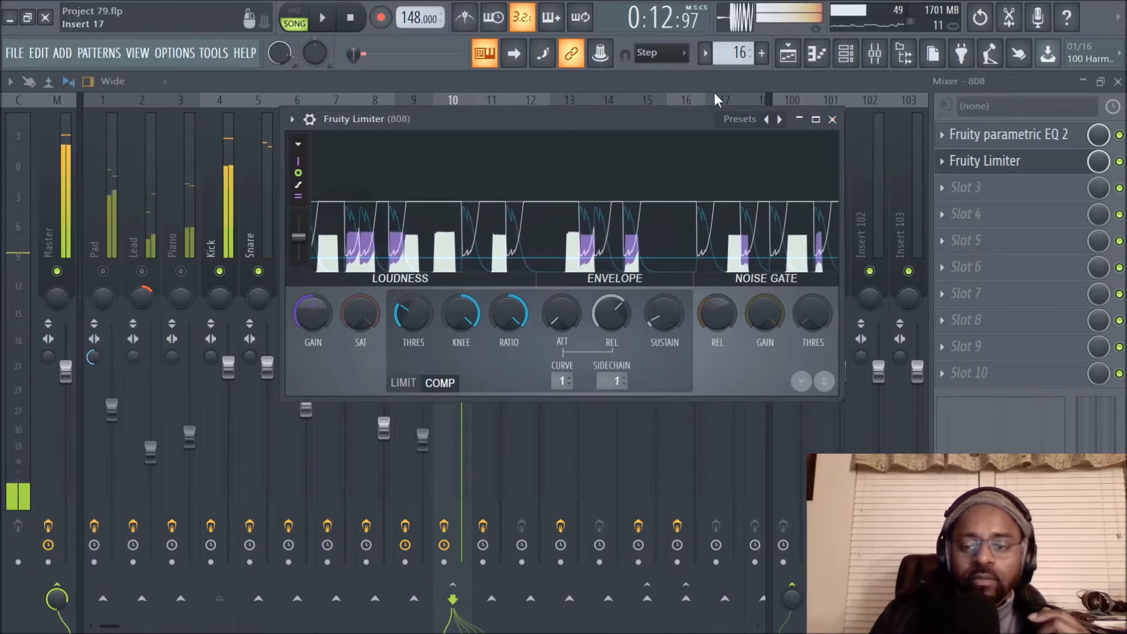
pyautogui.click(831, 119)
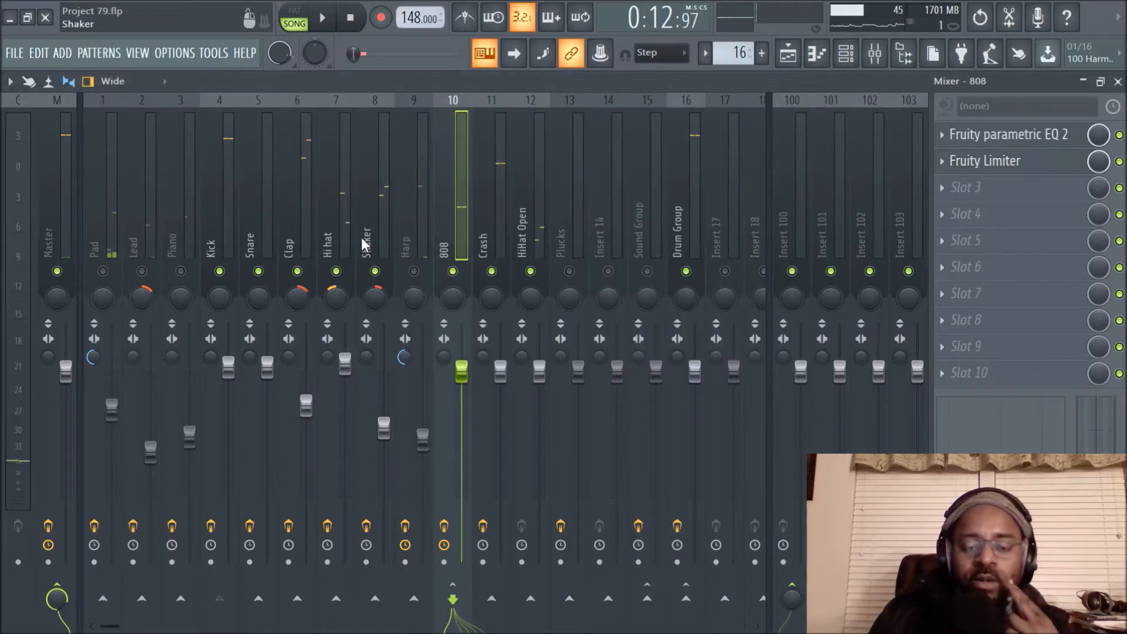
# - Check the effects on the Hi hat and HiHat Open inserts, and briefly play the drums again
pyautogui.click(333, 220)
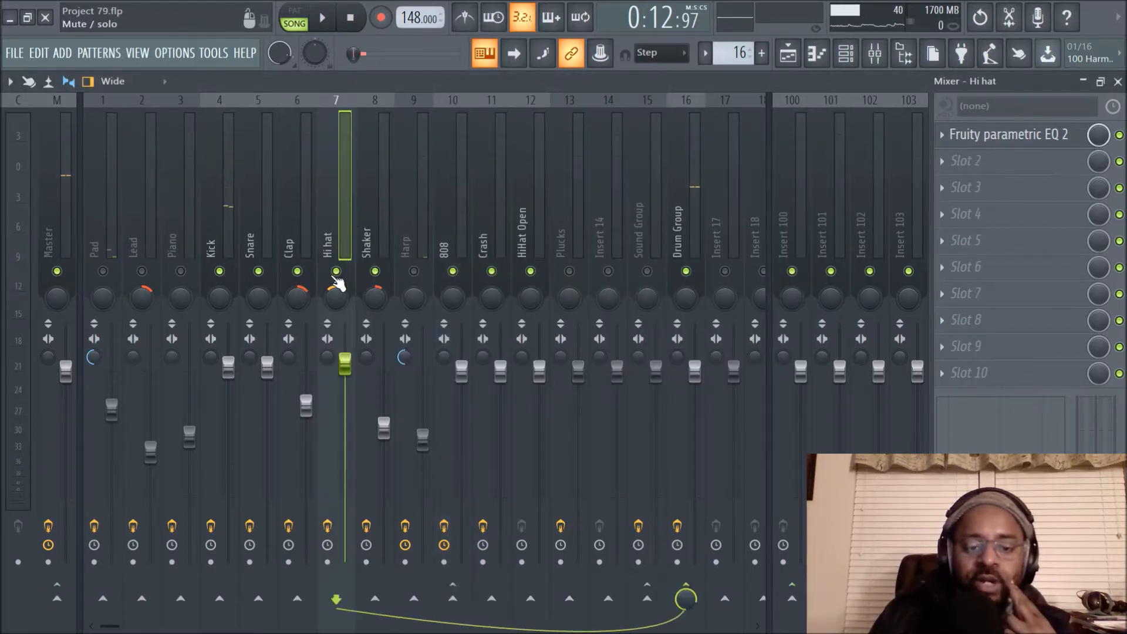
pyautogui.click(522, 204)
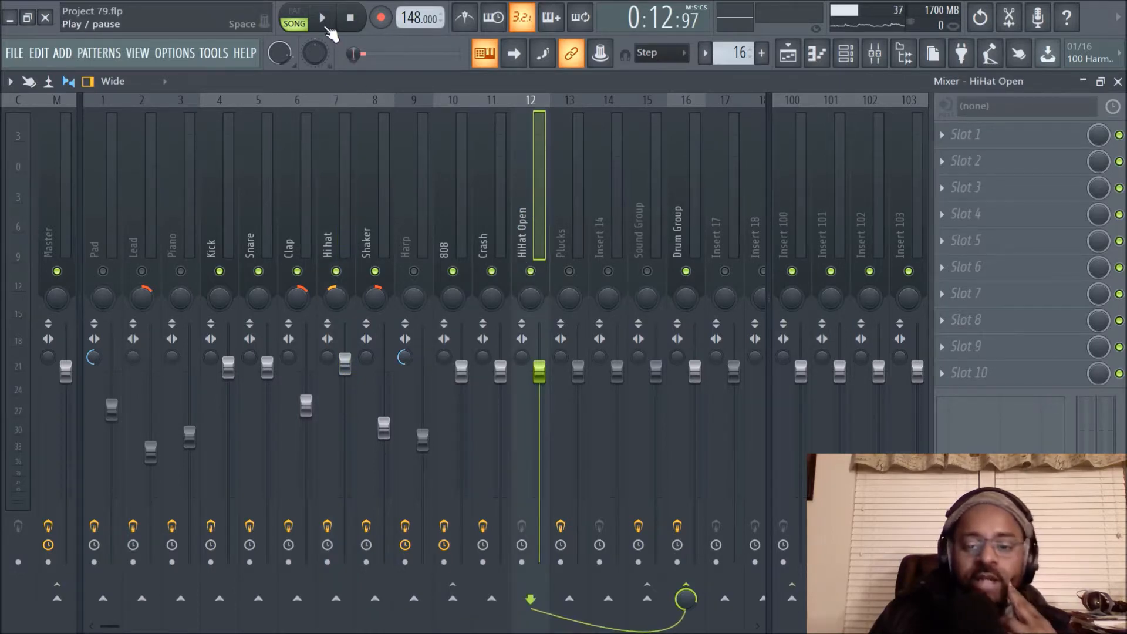
pyautogui.click(328, 27)
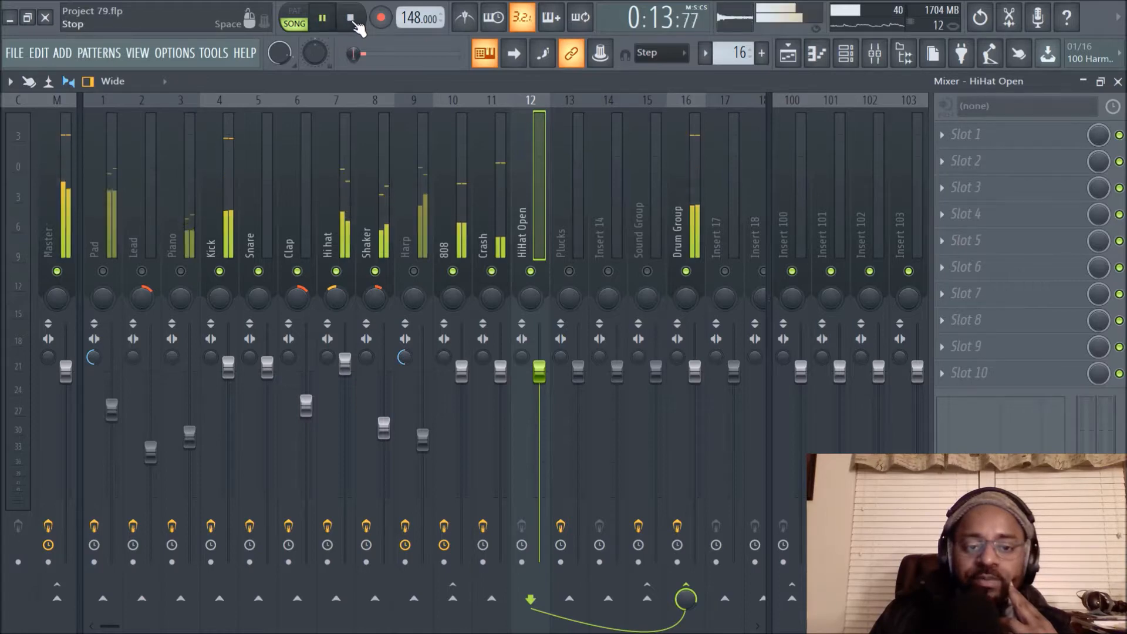
pyautogui.click(351, 19)
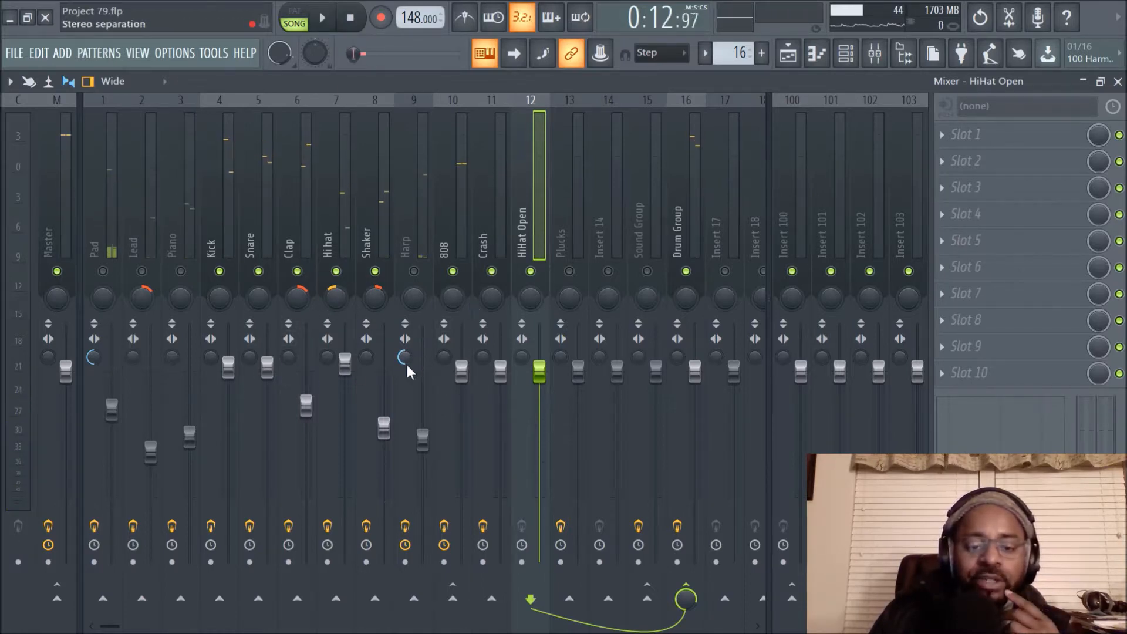
# - Compare the effects and routing of the Drum Group insert with those of the HiHat Open insert
pyautogui.click(679, 190)
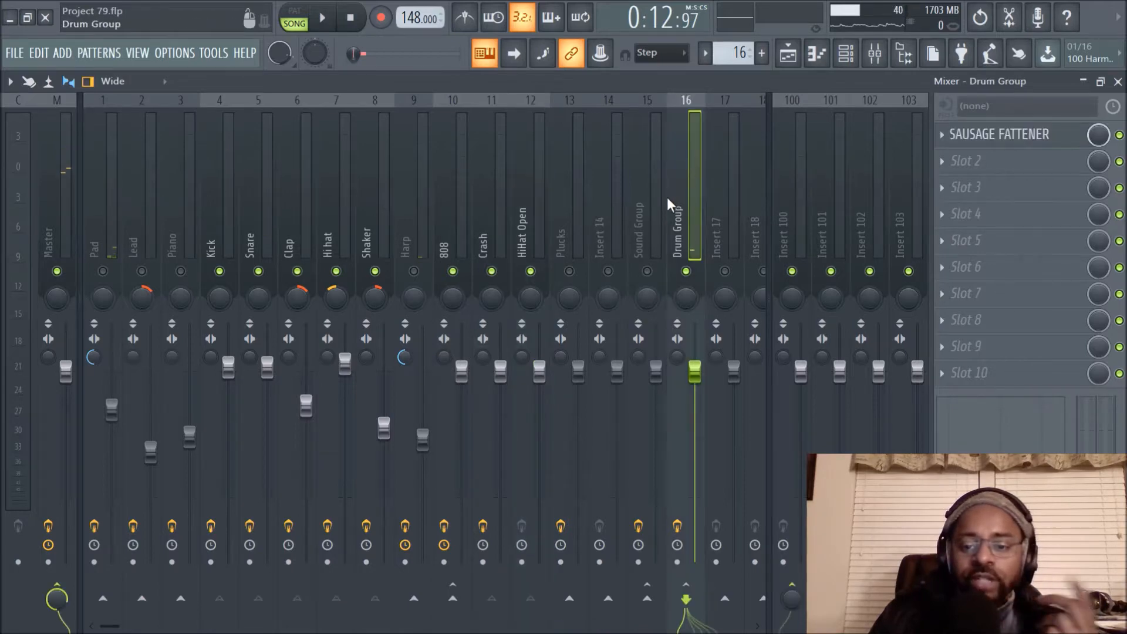
pyautogui.click(531, 230)
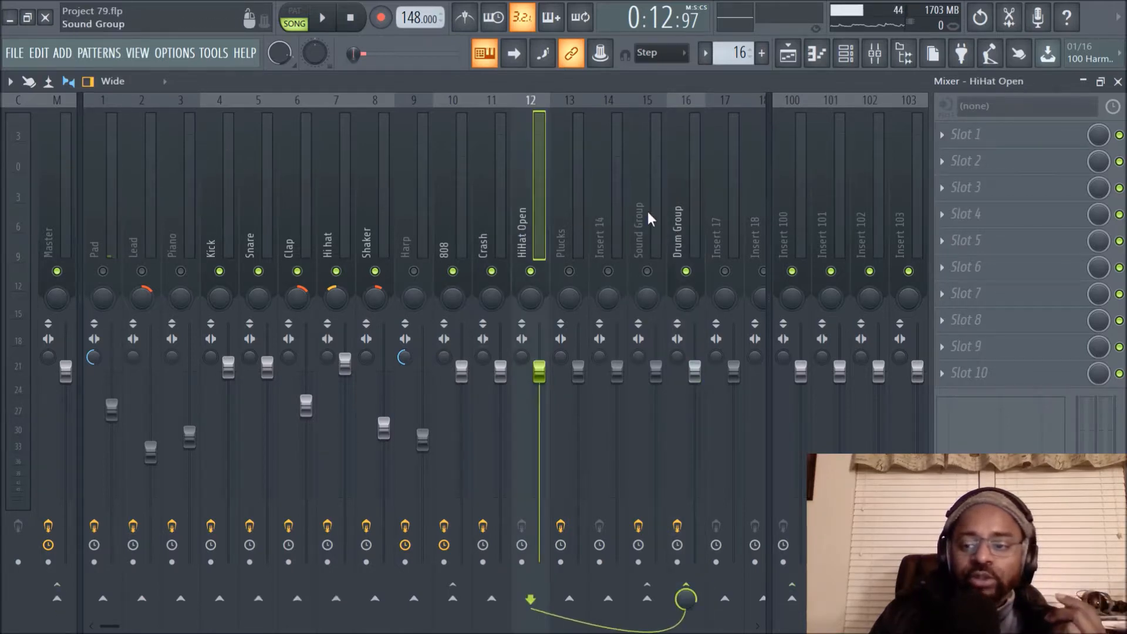
pyautogui.click(675, 194)
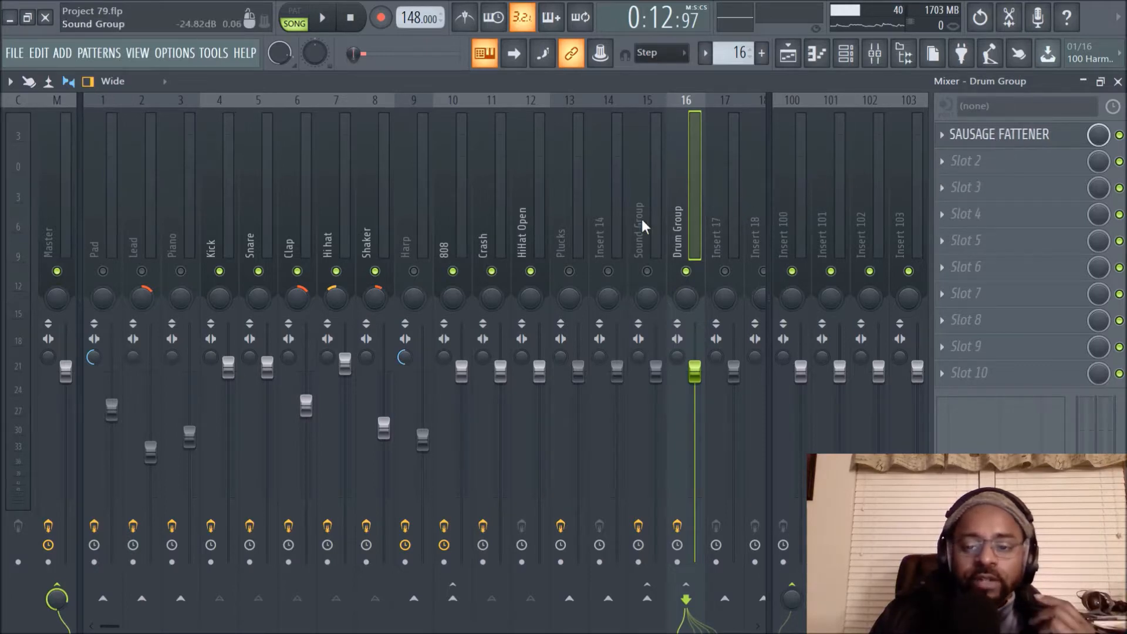
pyautogui.click(525, 225)
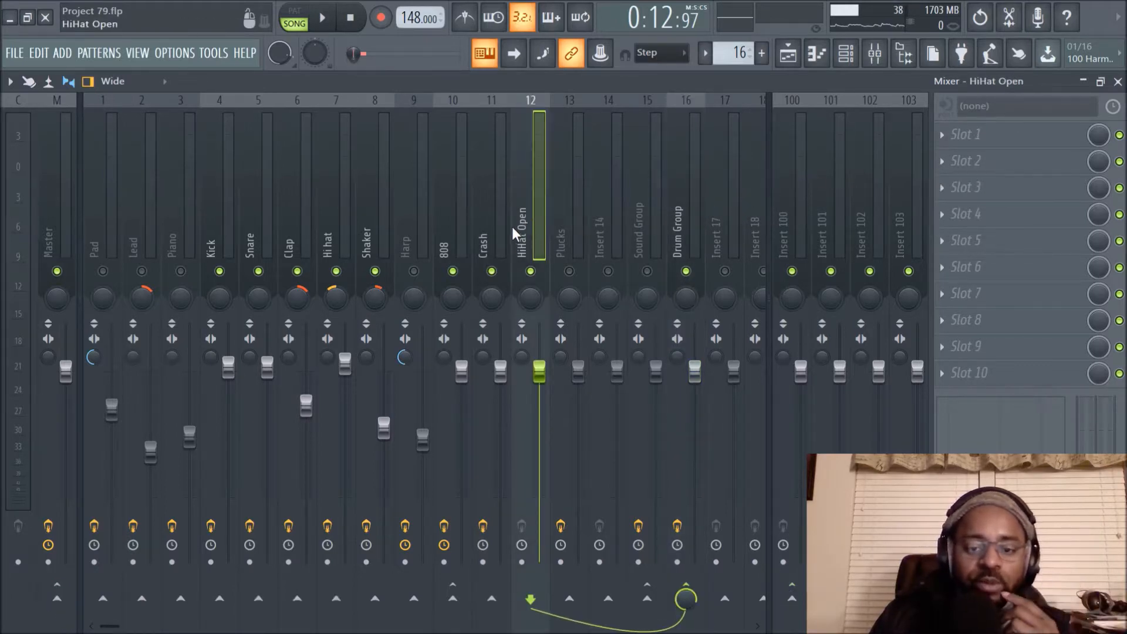
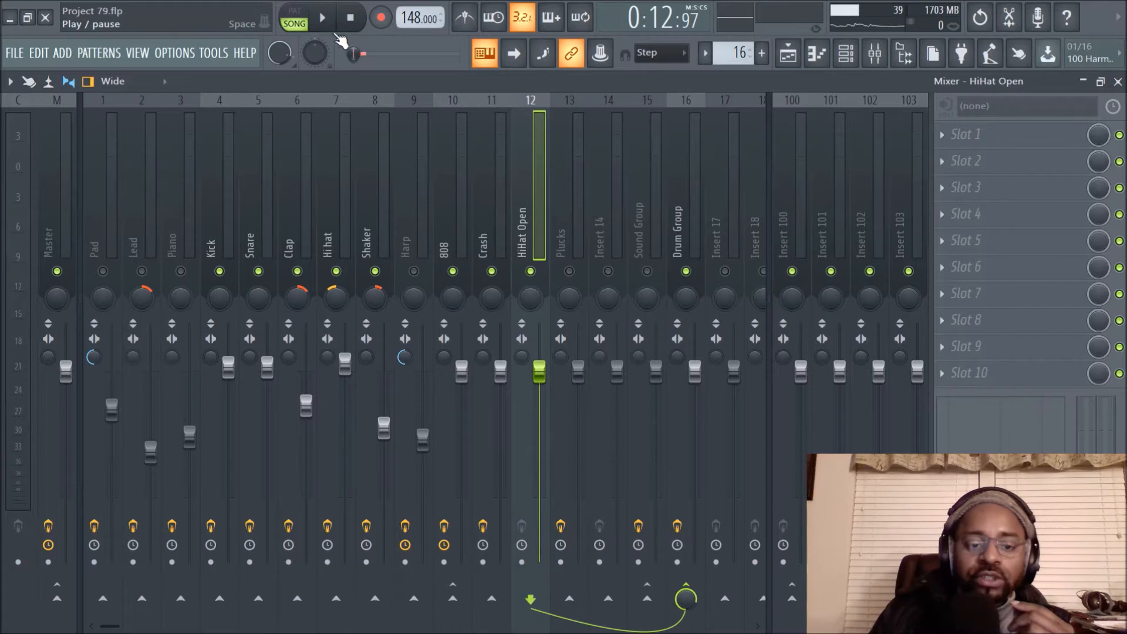
# - Unmute all mixer inserts, and play the full mix from bar 9 for a few seconds
pyautogui.rightClick(374, 270)
pyautogui.rightClick(375, 270)
pyautogui.click(334, 20)
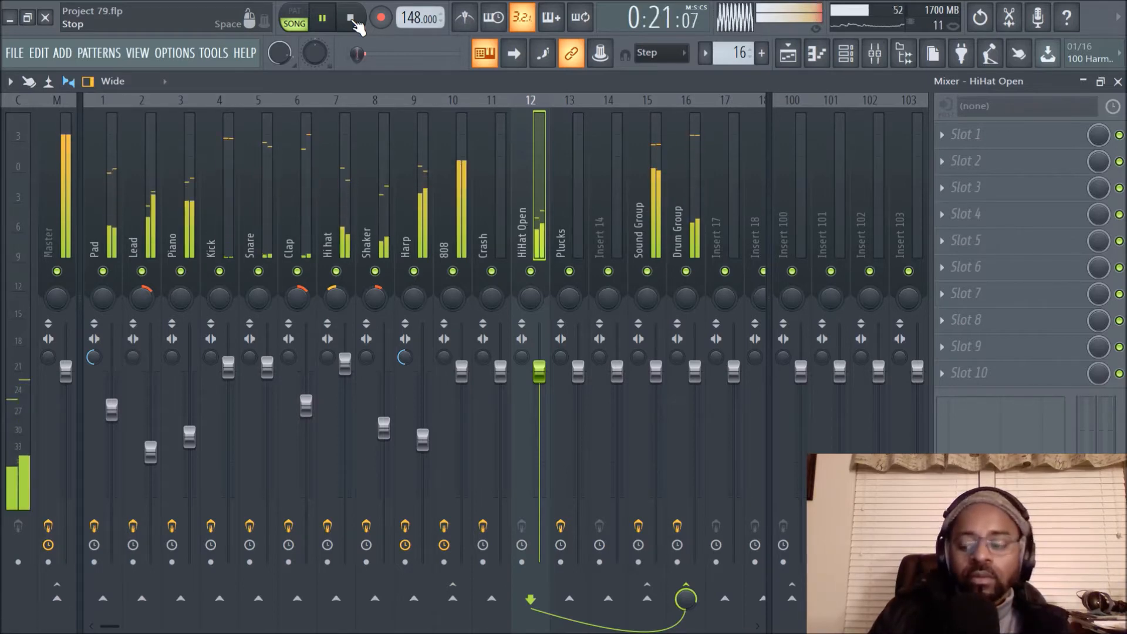
pyautogui.click(351, 19)
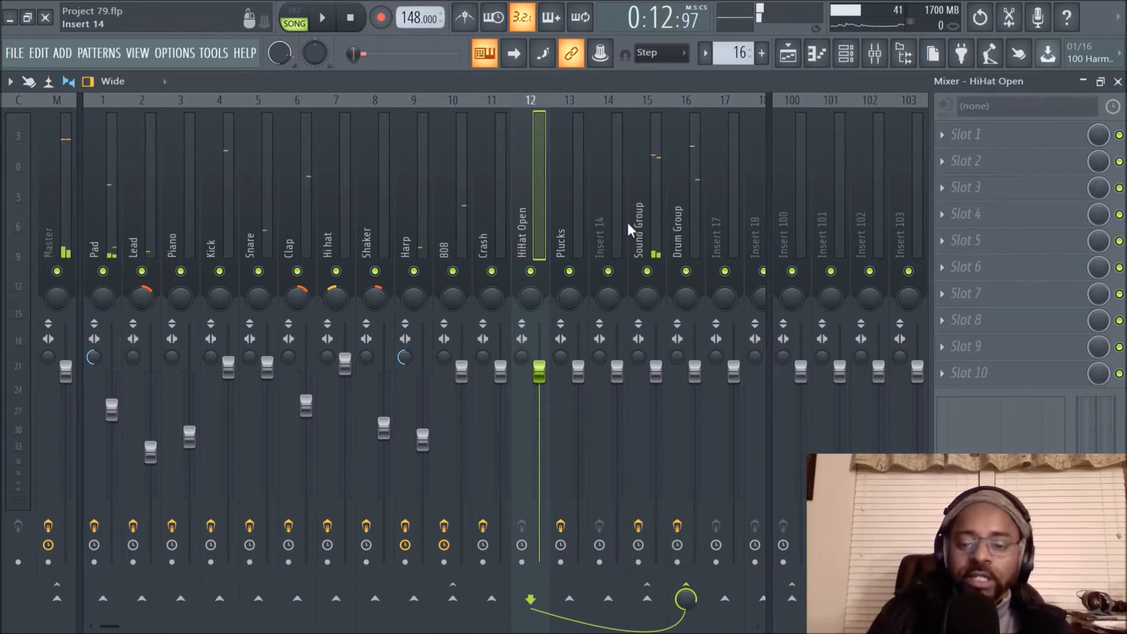
# - Switch to the playlist, clear the time selection from bar 9 to bar 25, and show the whole arrangement
pyautogui.click(790, 56)
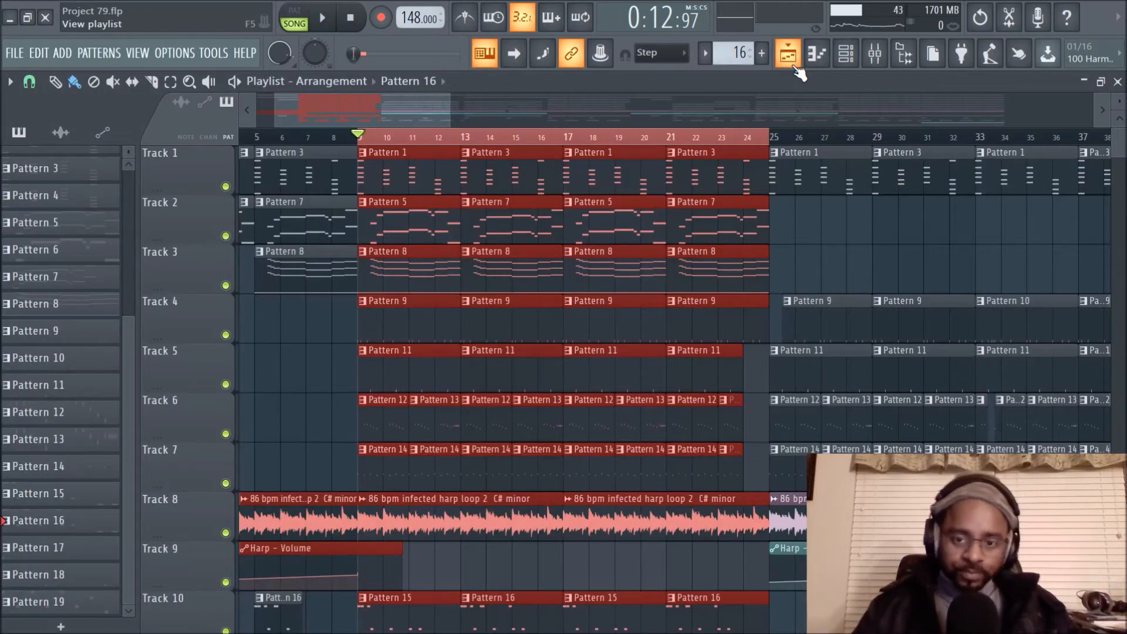
pyautogui.click(712, 140)
pyautogui.scroll(-8, 713, 143)
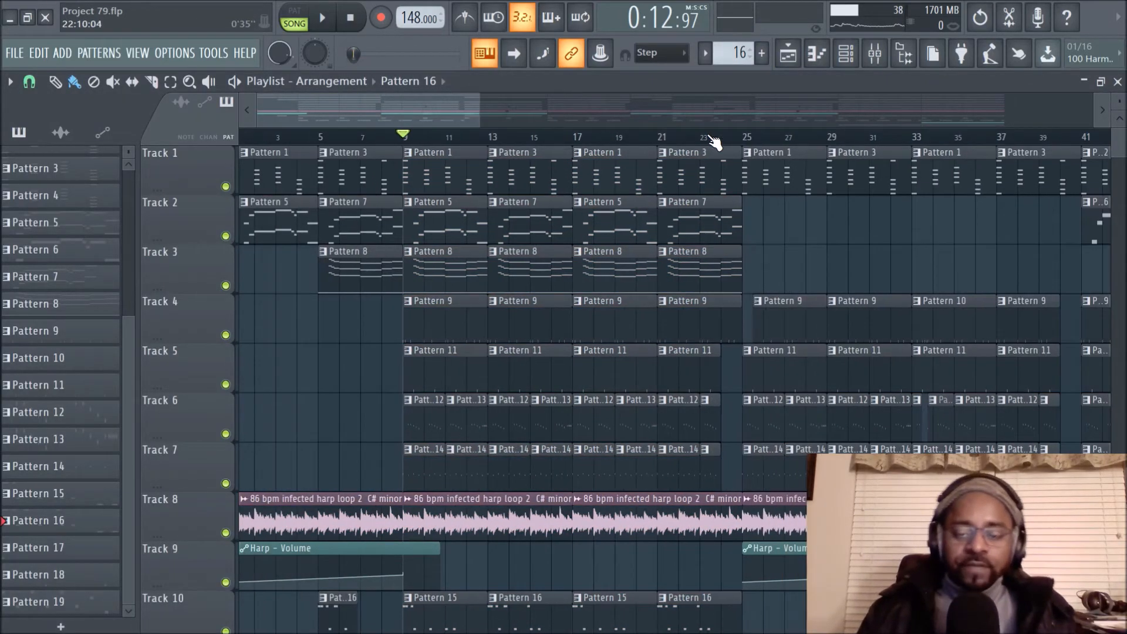
pyautogui.scroll(-1, 712, 139)
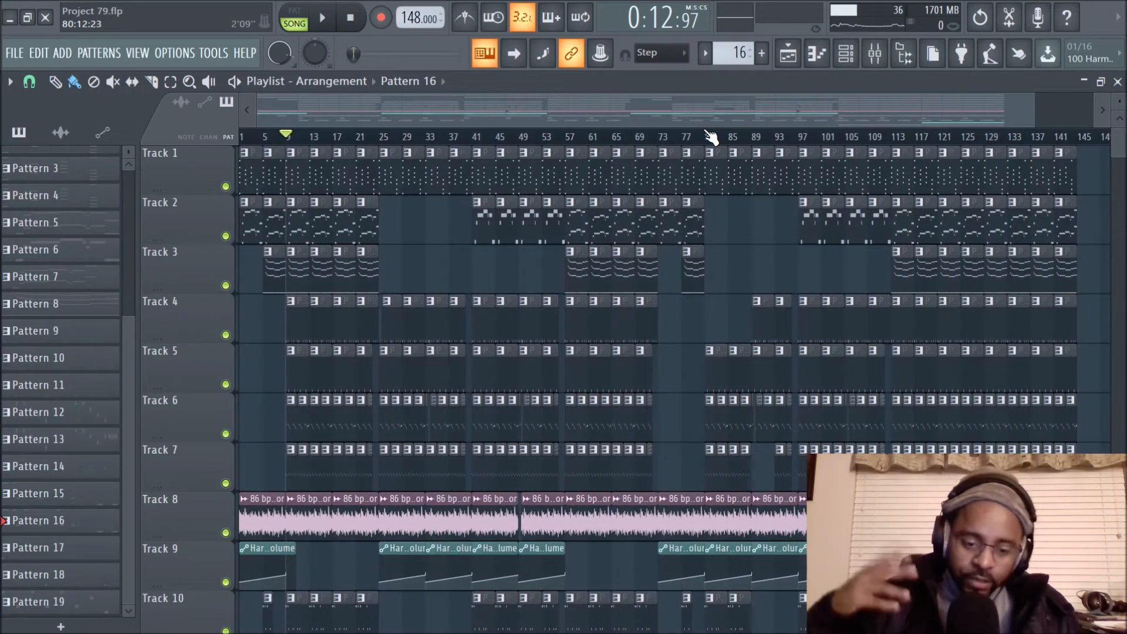
# - Examine the arrangement's sections, from the opening bars through bars 41 to 73, and tracks 1 to 12
pyautogui.scroll(6, 638, 129)
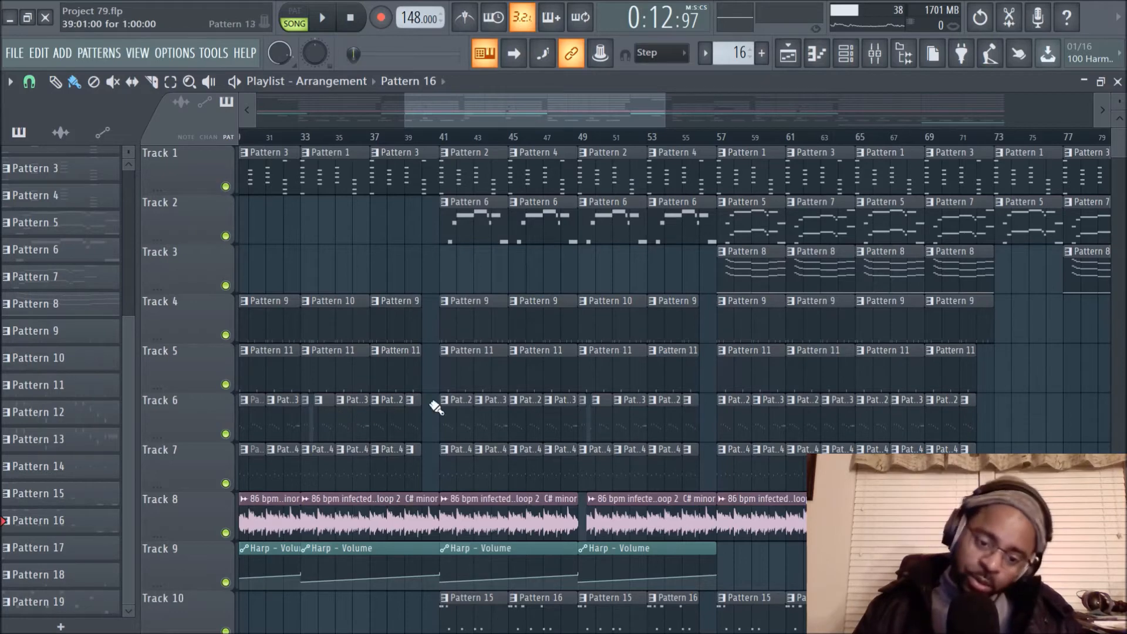
pyautogui.scroll(-5, 457, 150)
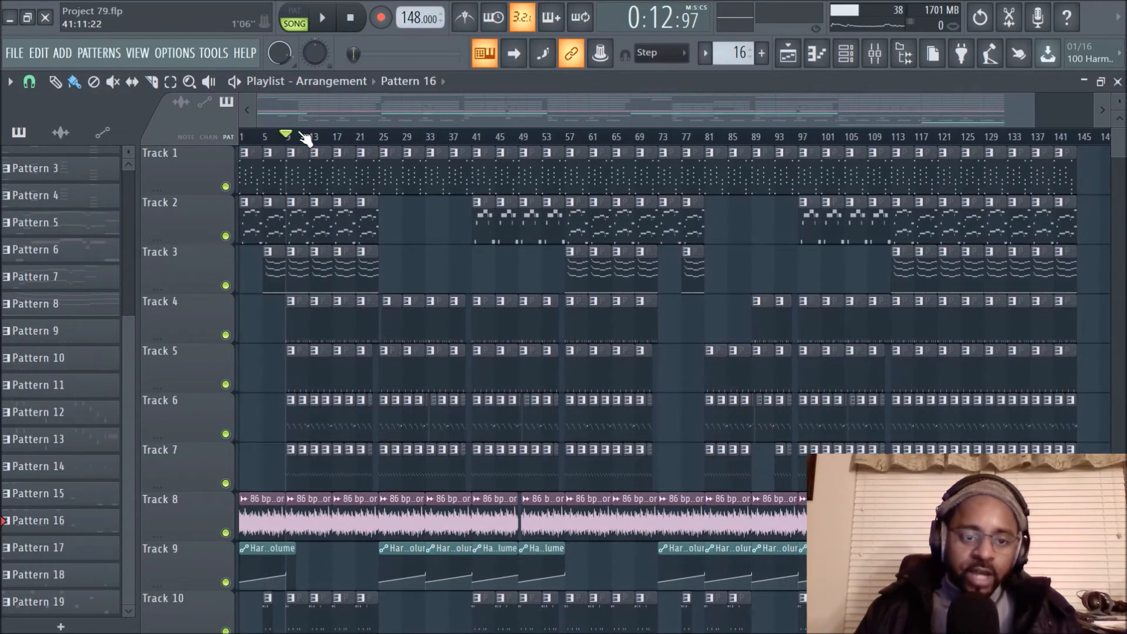
pyautogui.scroll(5, 307, 112)
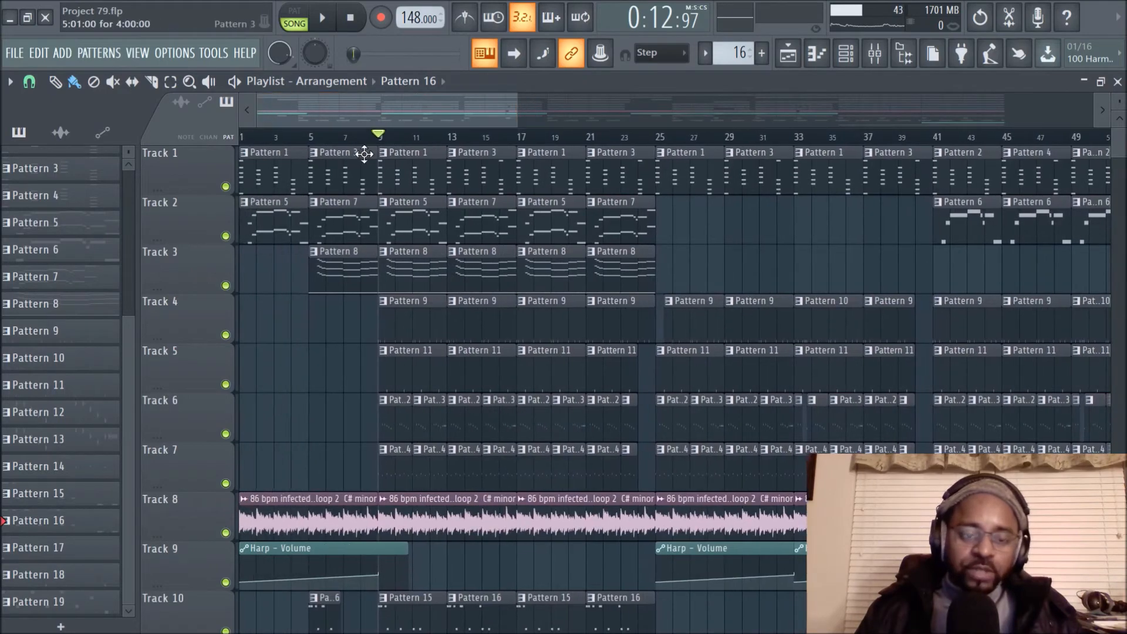
pyautogui.scroll(-2, 506, 144)
pyautogui.scroll(-4, 505, 144)
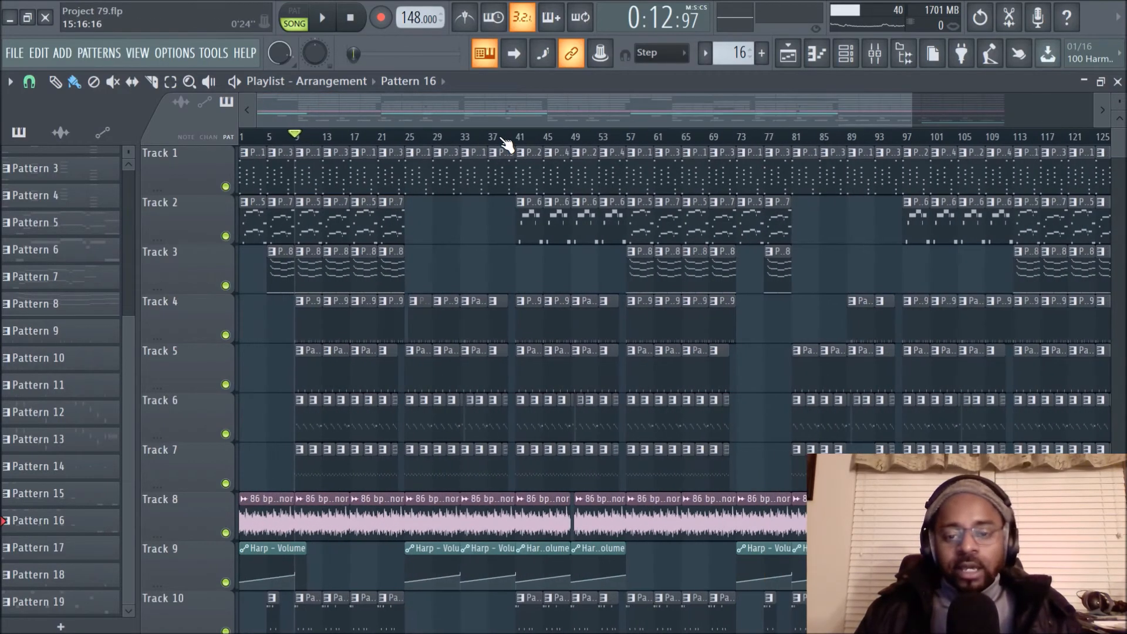
pyautogui.scroll(-3, 710, 226)
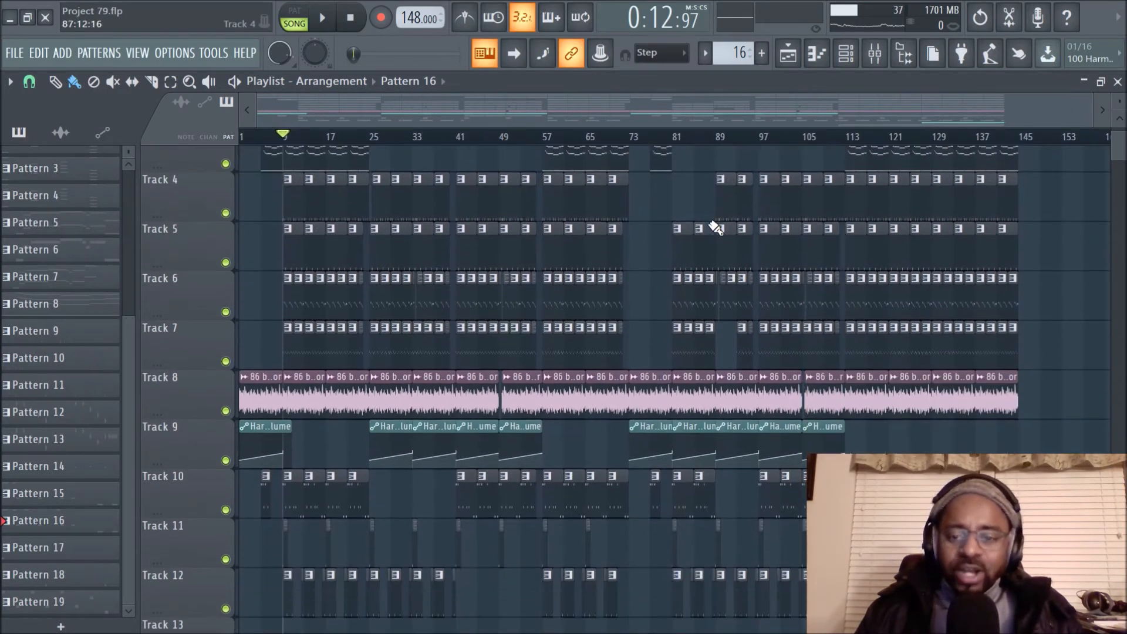
pyautogui.scroll(3, 652, 225)
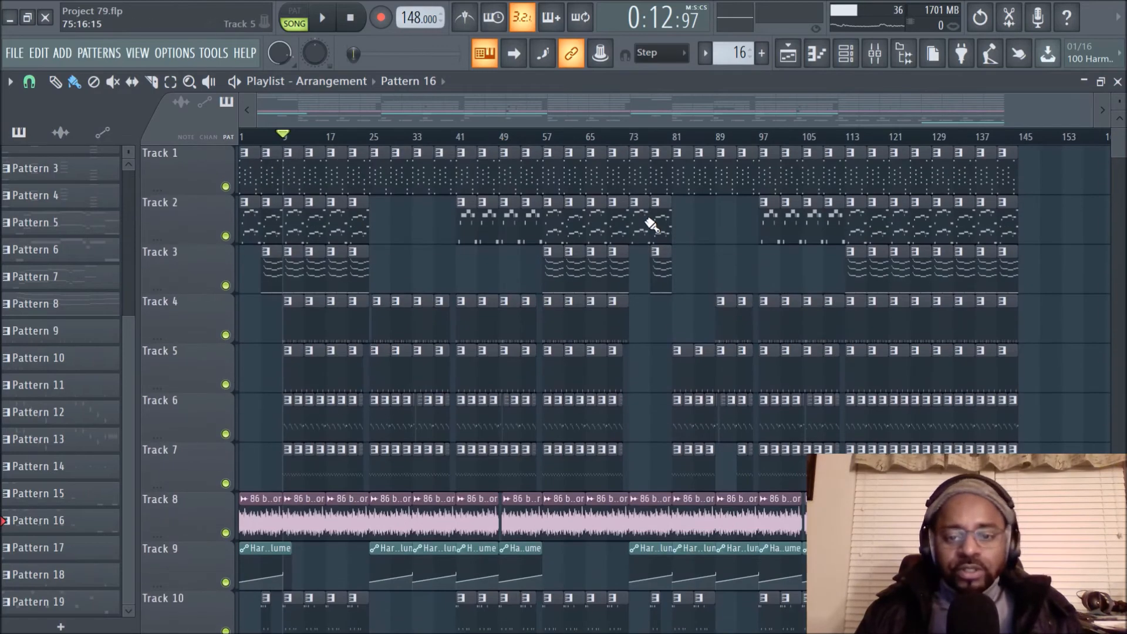
# - Show the arrangement's opening section up close, and reset the playhead to the start of the song
pyautogui.scroll(6, 615, 144)
pyautogui.moveTo(608, 122); pyautogui.dragTo(294, 125)
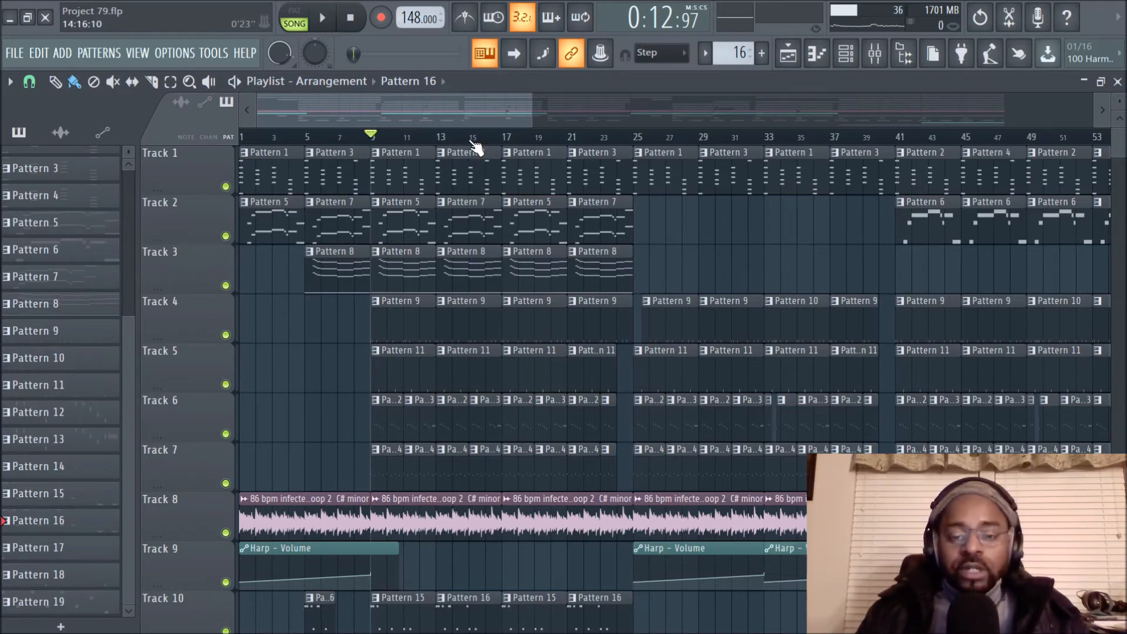
pyautogui.click(350, 18)
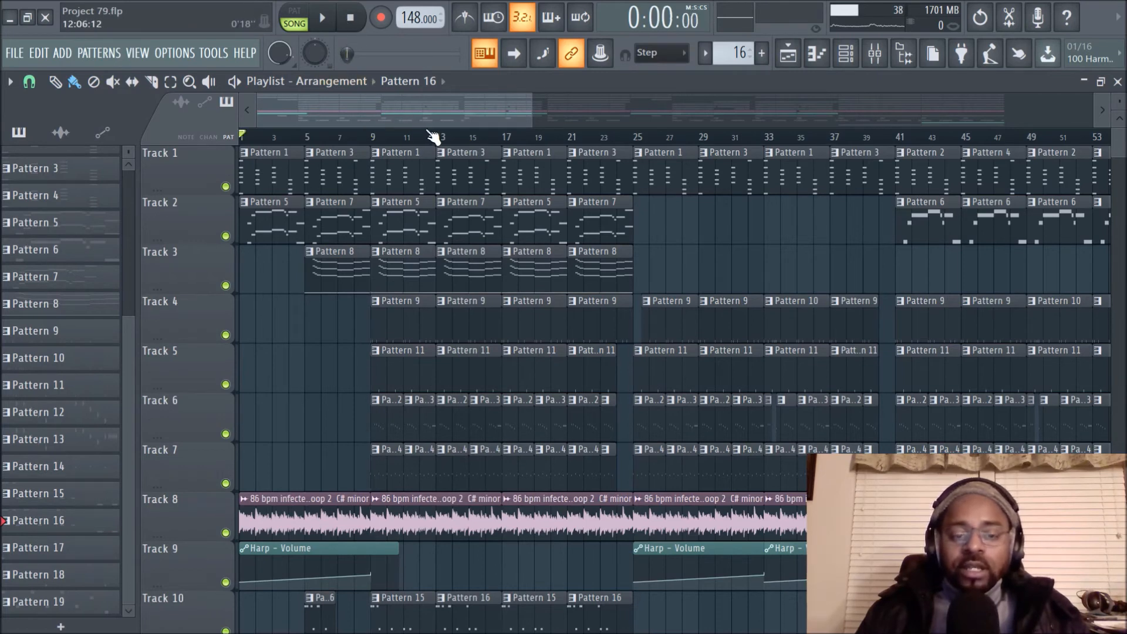